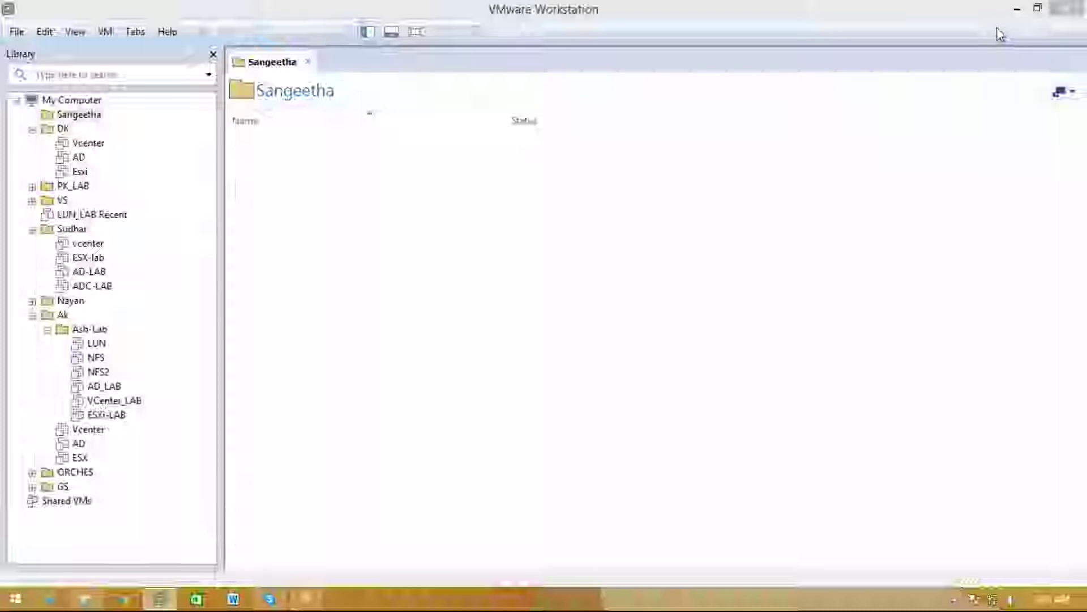
Close VMware Workstation and relaunch it from the desktop shortcut
left_click(33, 315)
key("F2")
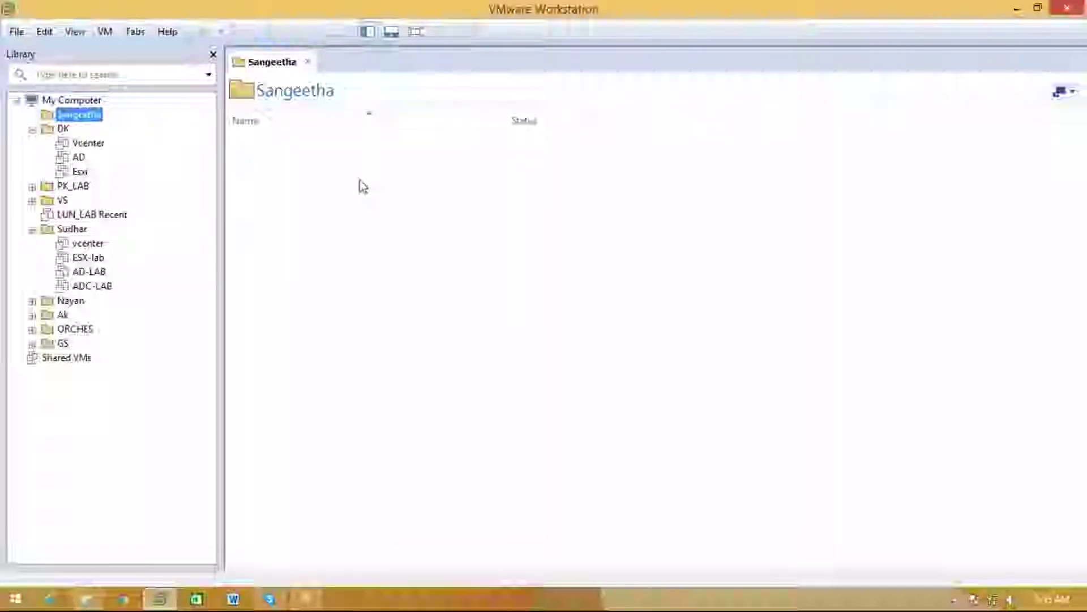
left_click(1078, 7)
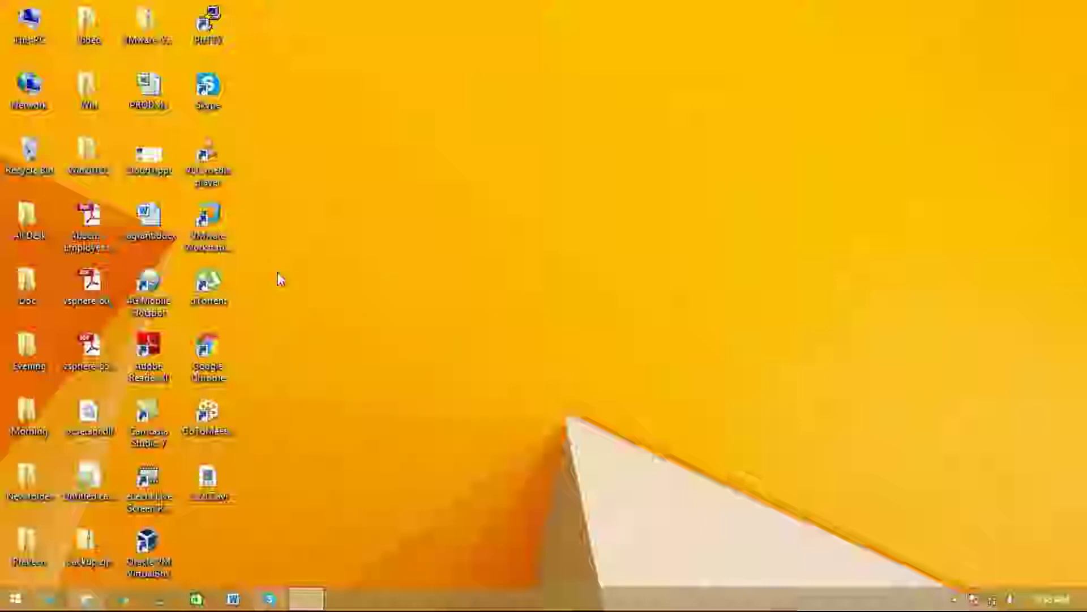
left_click(210, 222)
double_click(210, 222)
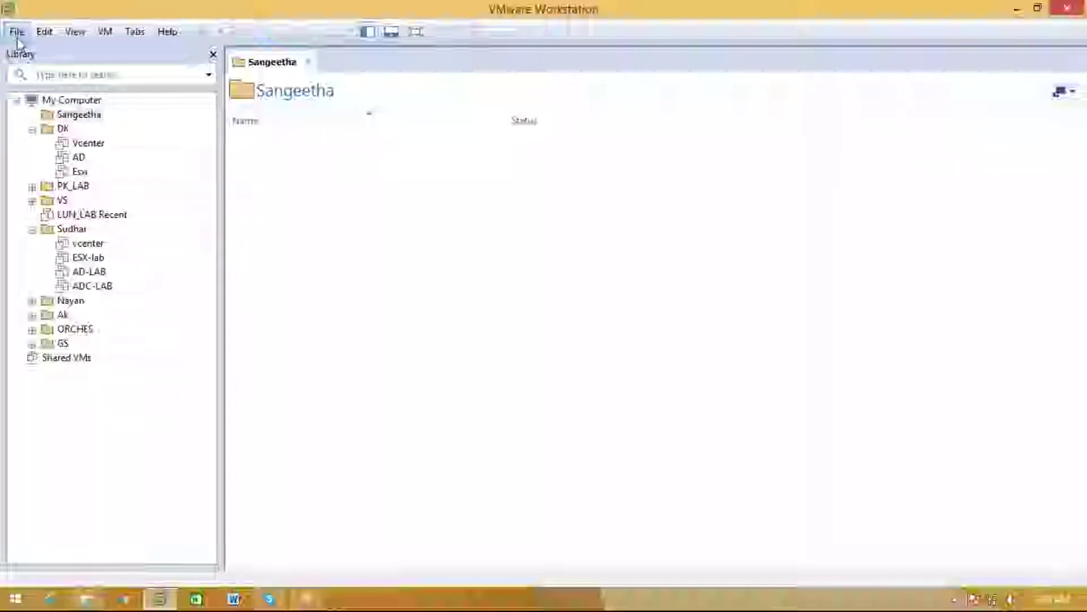
Start a New Virtual Machine with the Custom (advanced) configuration
left_click(17, 35)
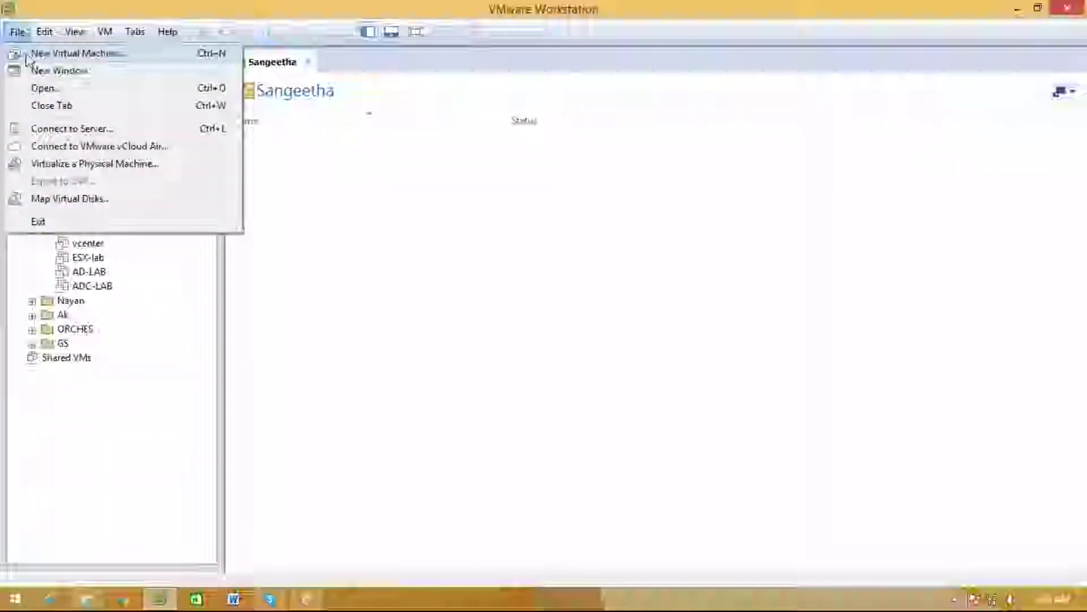
left_click(16, 52)
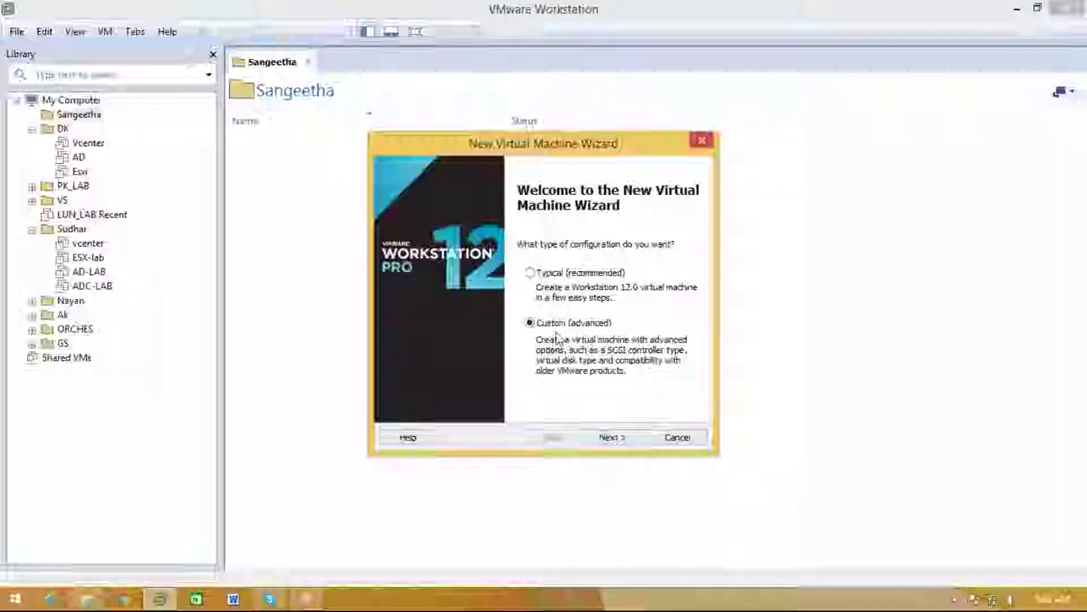
left_click(609, 437)
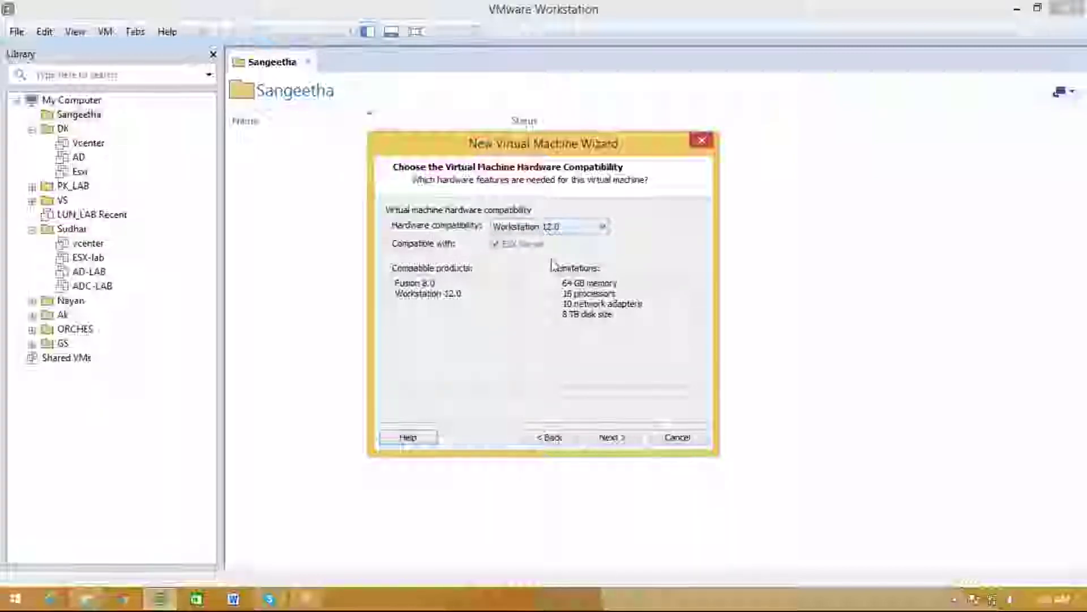
Compare Workstation 11.0 and 10.0 compatibility limits, then keep Workstation 12.0 and continue
left_click(602, 439)
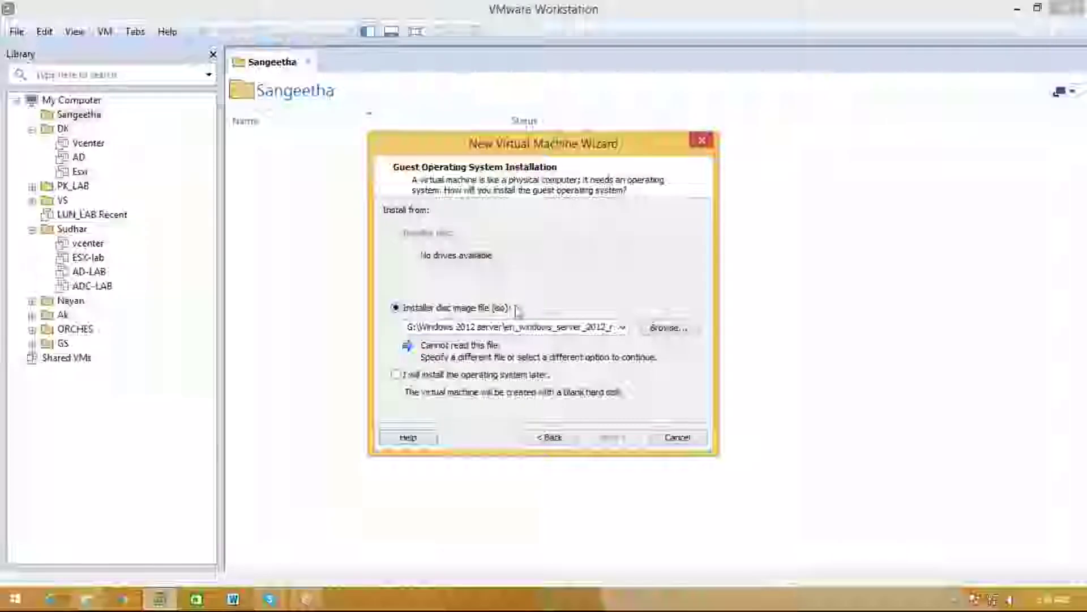
left_click(552, 438)
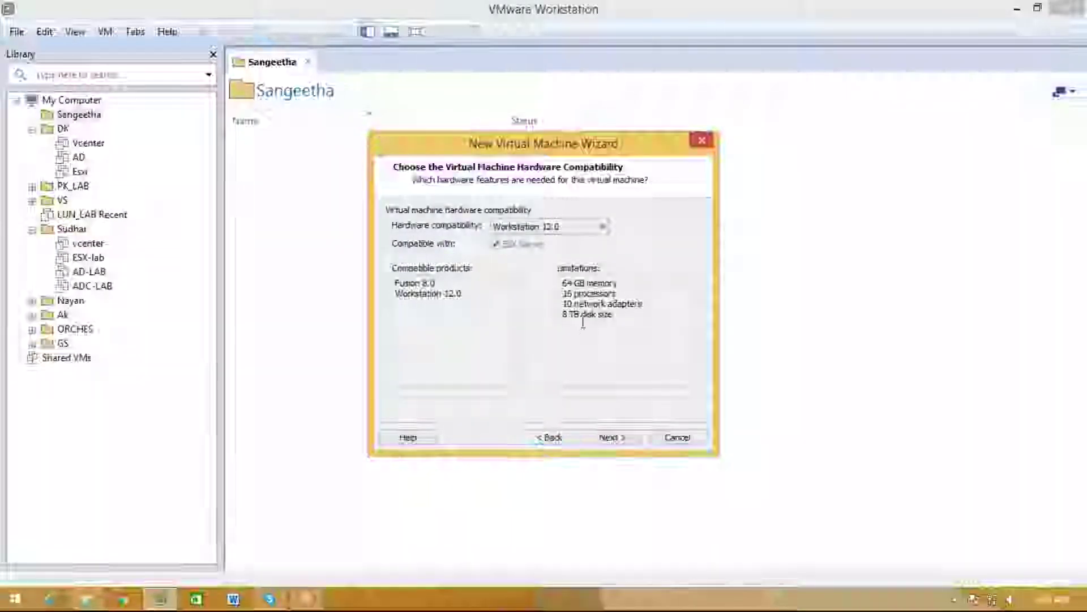
left_click_drag(617, 322, 555, 281)
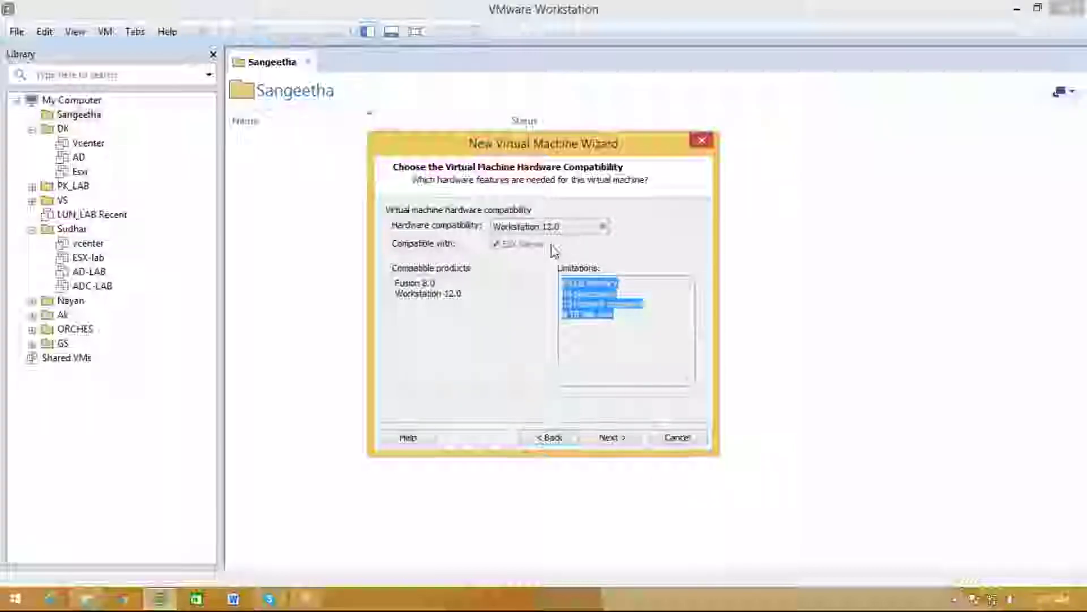
left_click(494, 226)
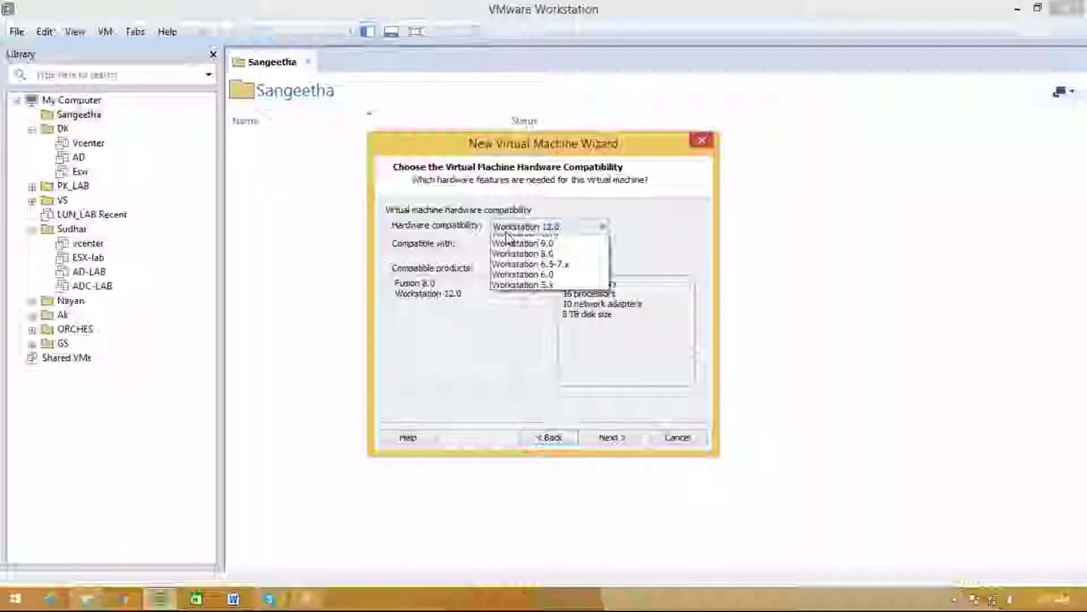
left_click(517, 250)
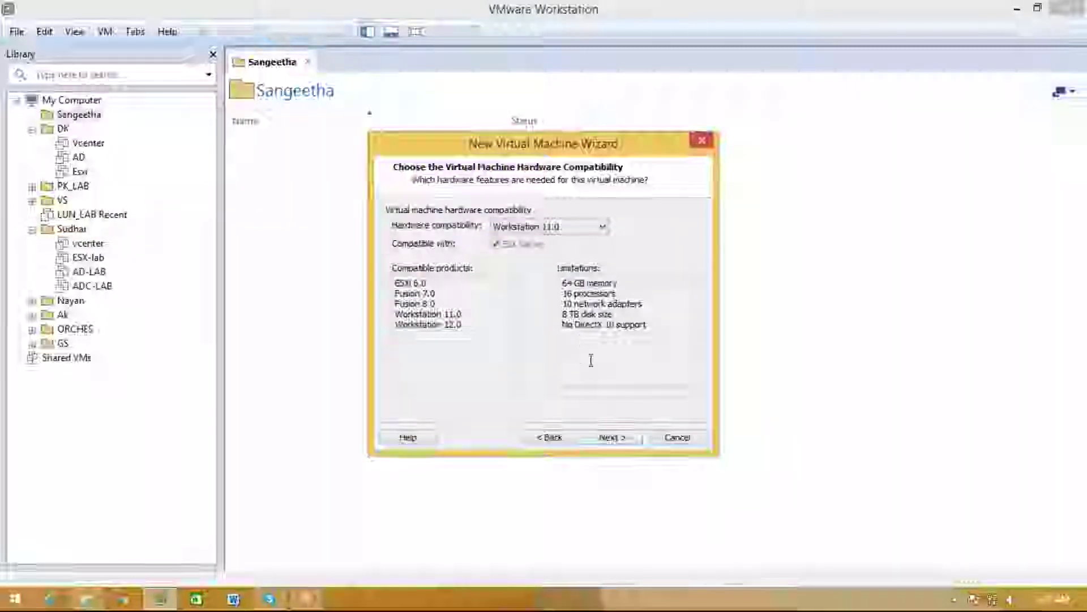
left_click_drag(667, 340, 527, 272)
left_click(515, 226)
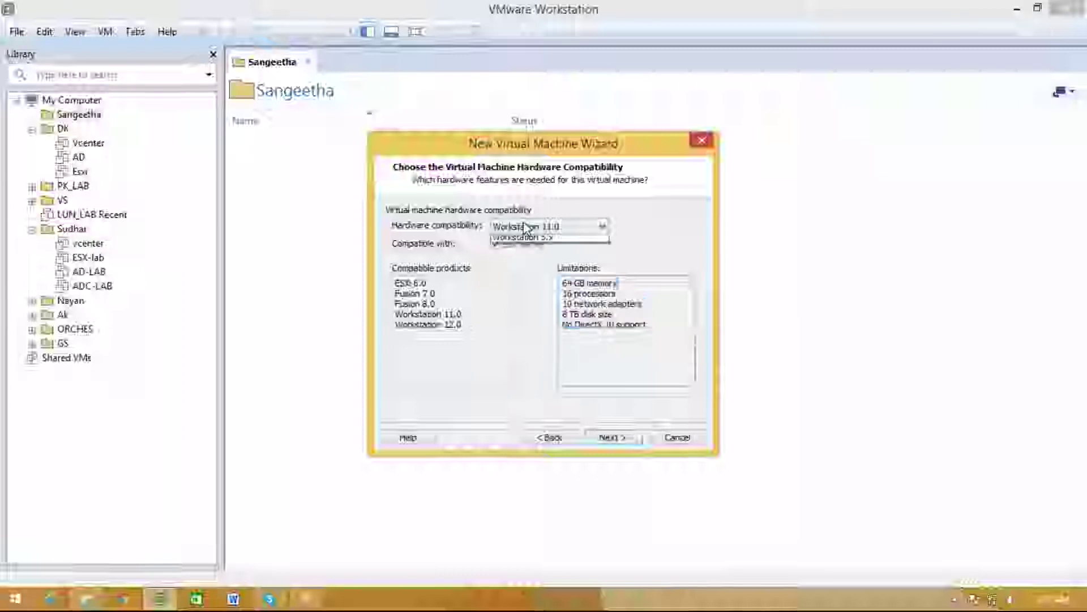
left_click(537, 259)
left_click_drag(619, 335, 600, 282)
left_click(562, 228)
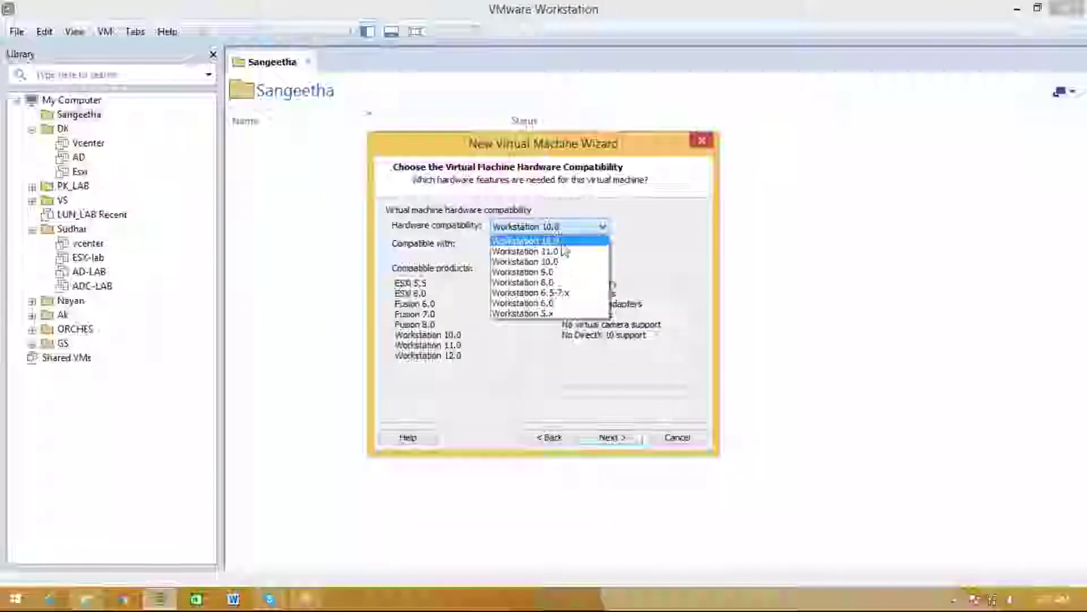
left_click(558, 238)
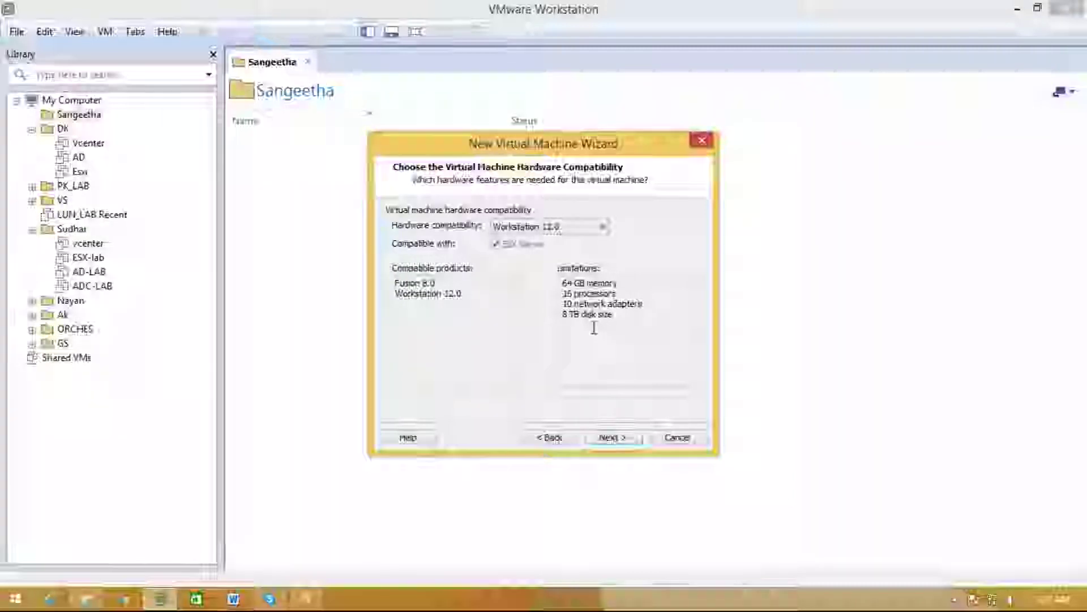
left_click(628, 440)
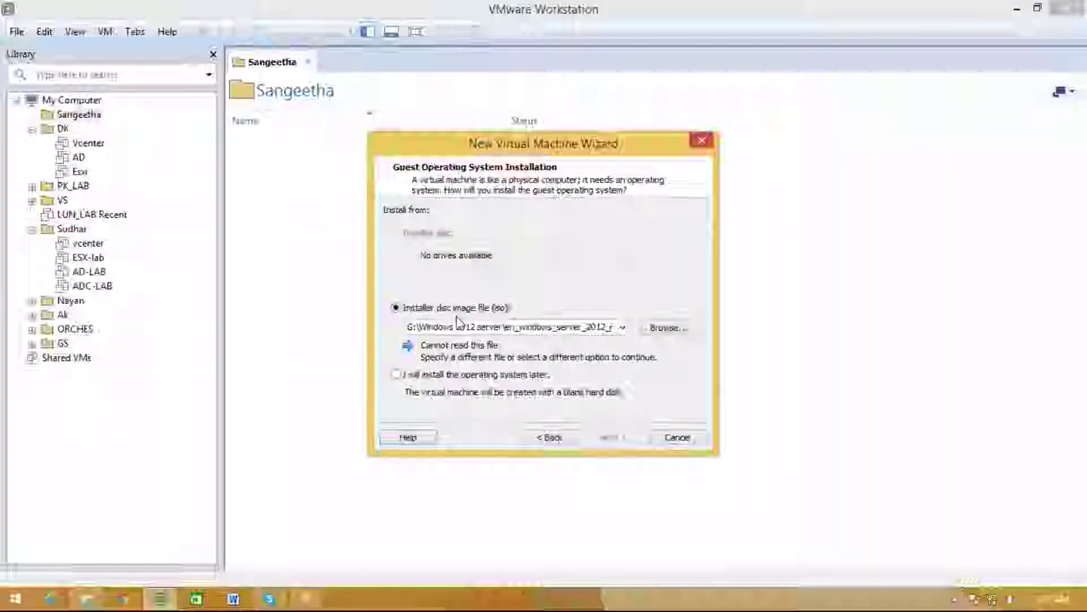
Use the ESXi 6.0.0 installer ISO from G:\esxi as the installation disc image
left_click(652, 333)
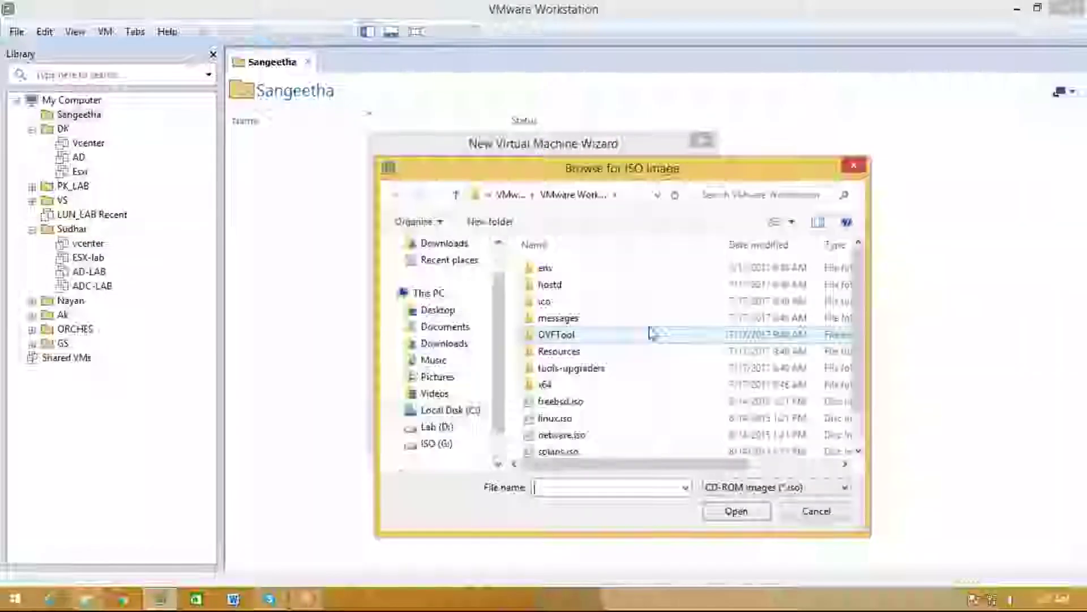
left_click(451, 443)
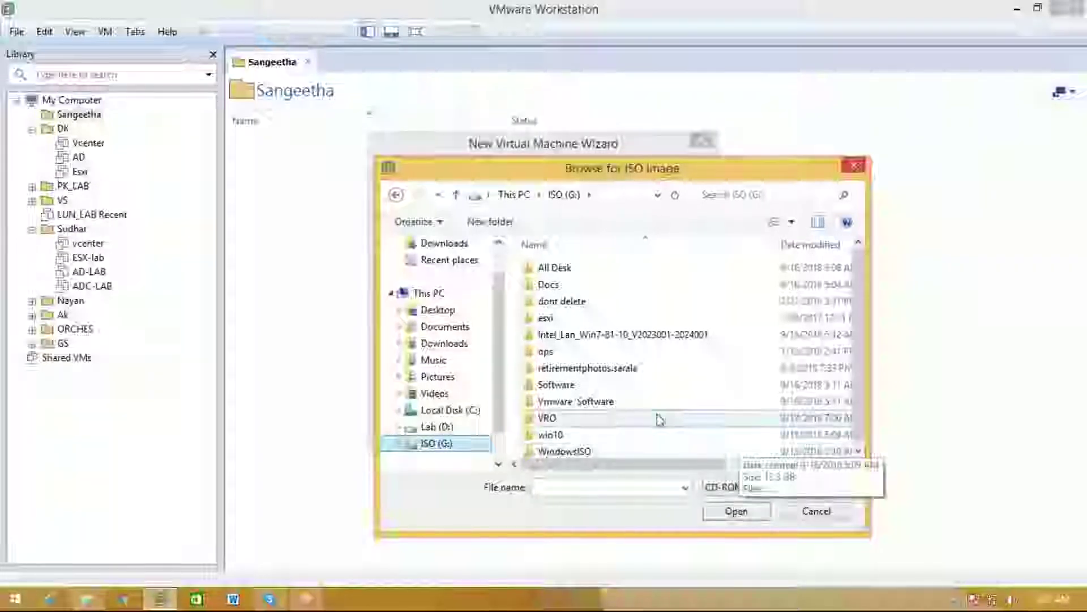
double_click(579, 401)
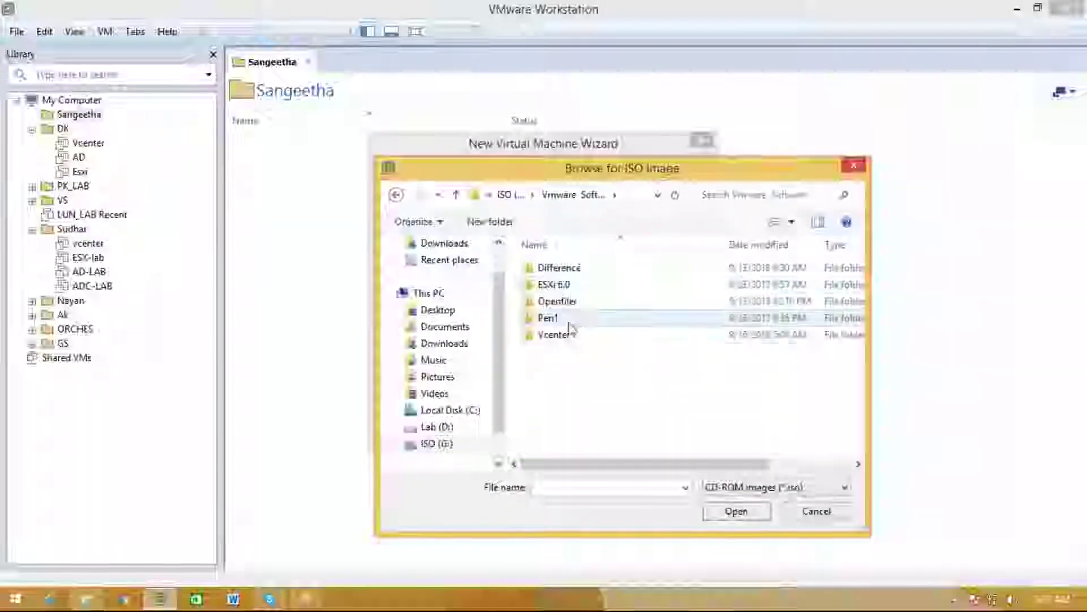
double_click(566, 288)
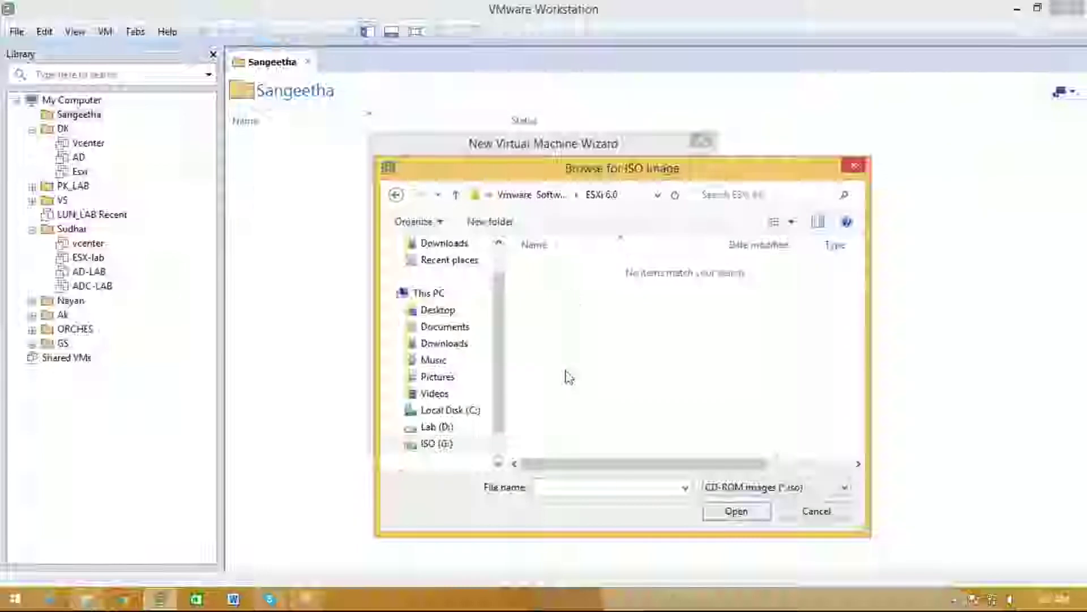
left_click(725, 488)
left_click(719, 514)
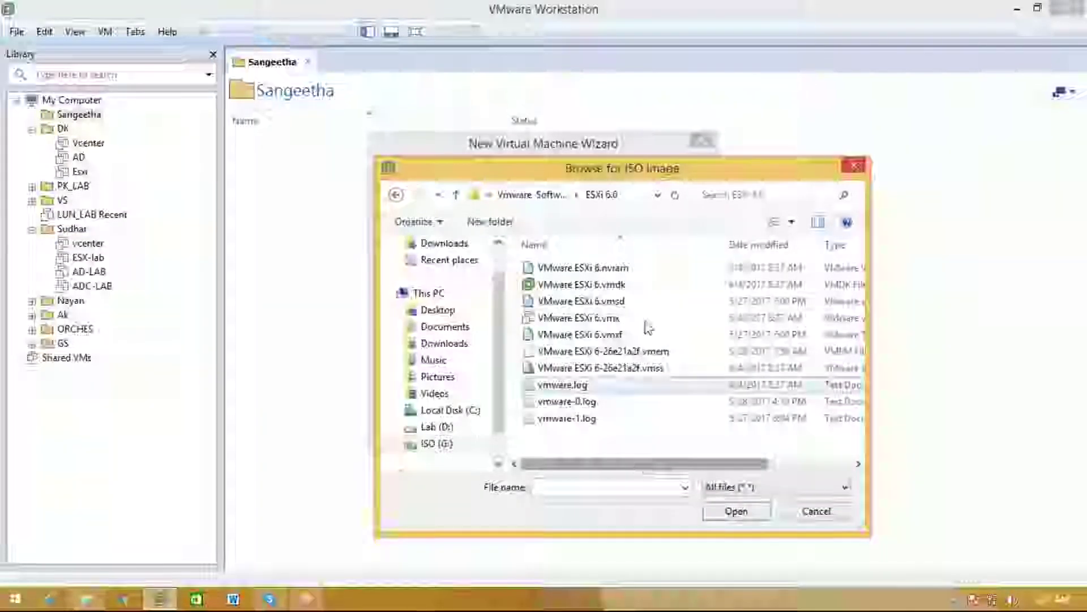
left_click(545, 199)
left_click(547, 199)
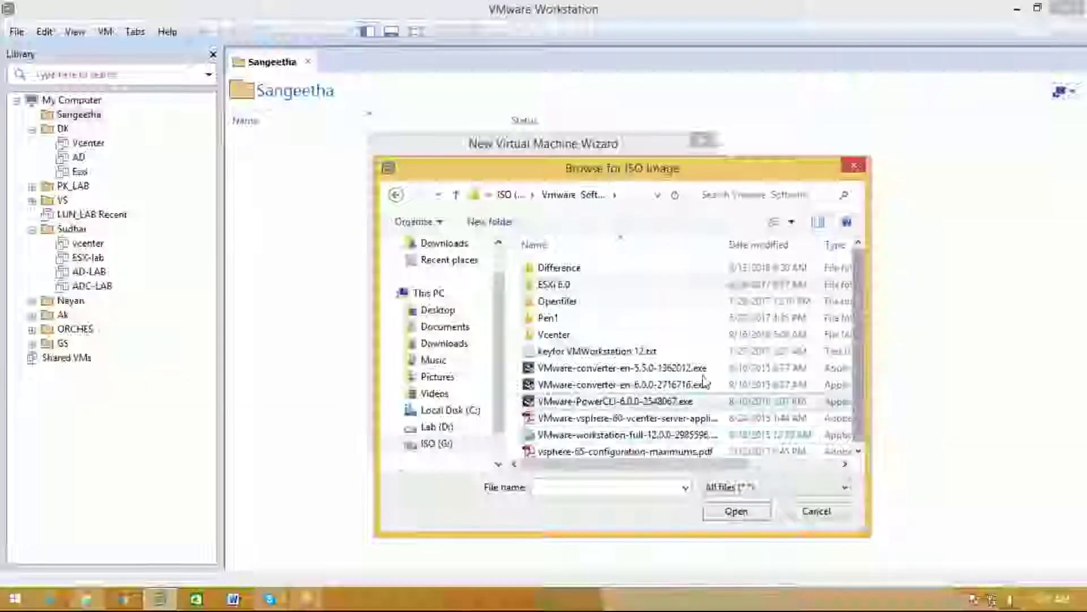
left_click(506, 194)
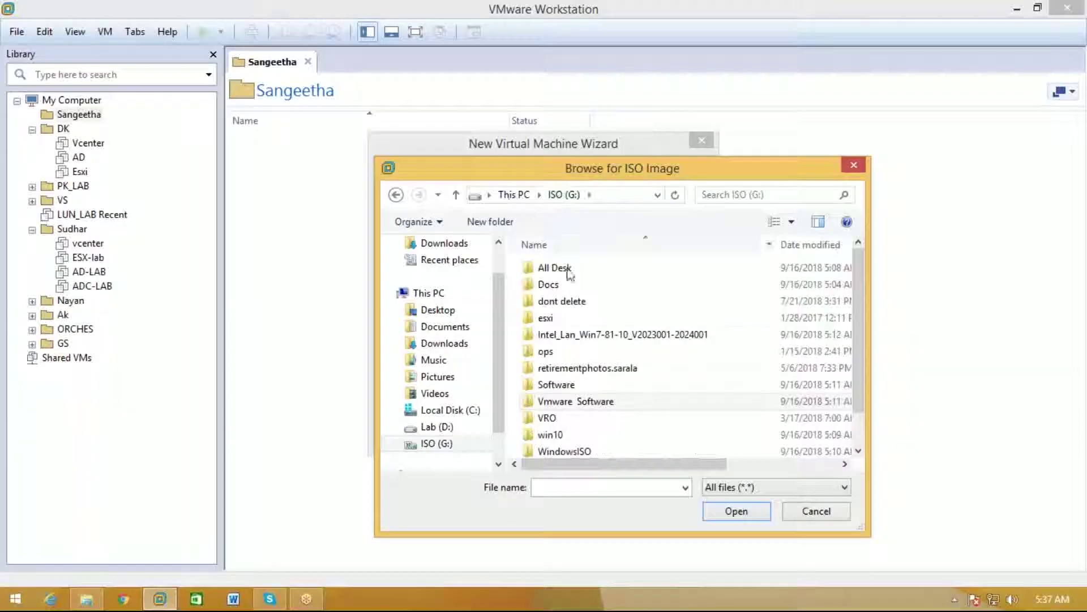
left_click(603, 334)
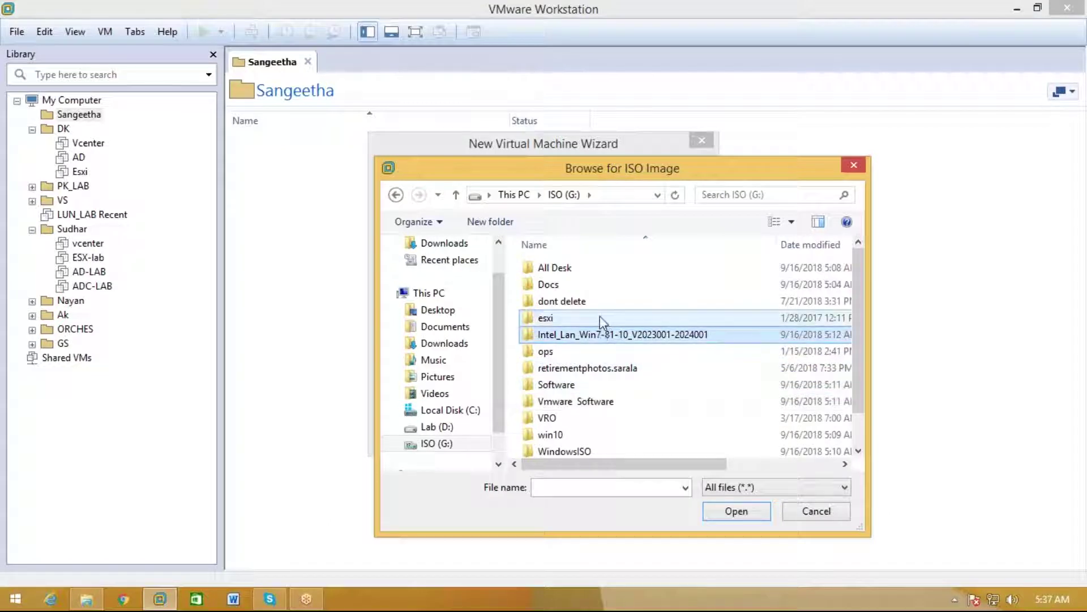
double_click(600, 317)
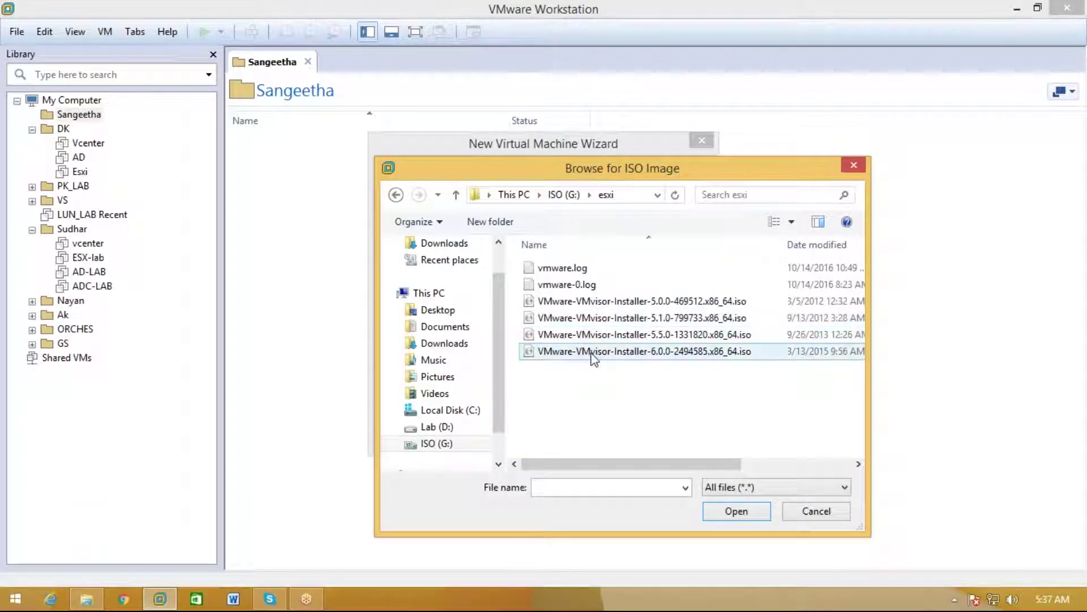
double_click(592, 353)
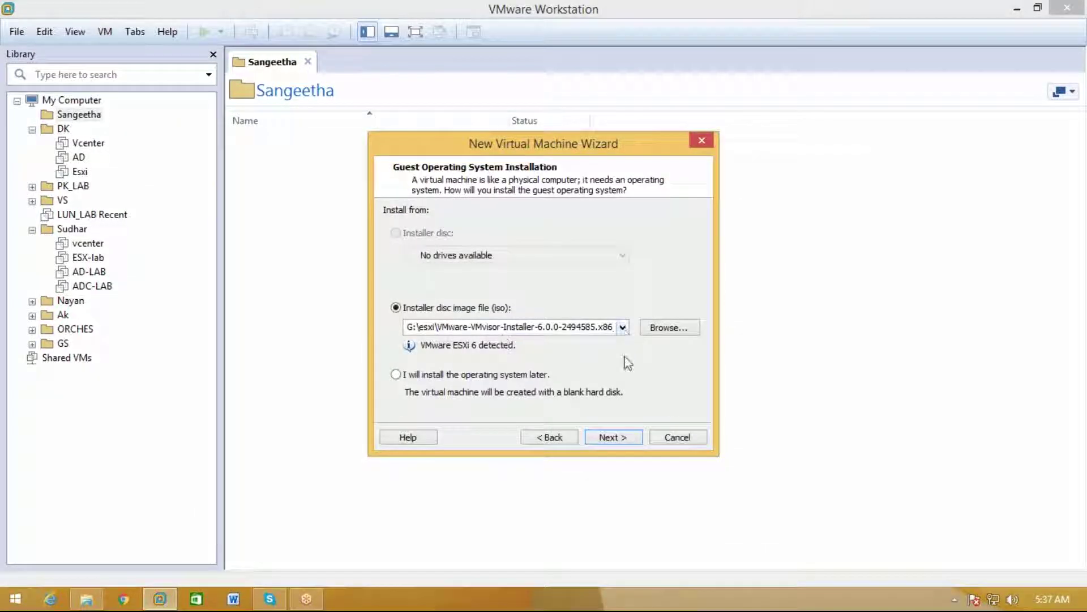
left_click(630, 438)
Name the virtual machine ESXI and set its location to D:\Sangeetha\esxi
key("BackSpace")
type("ESXI")
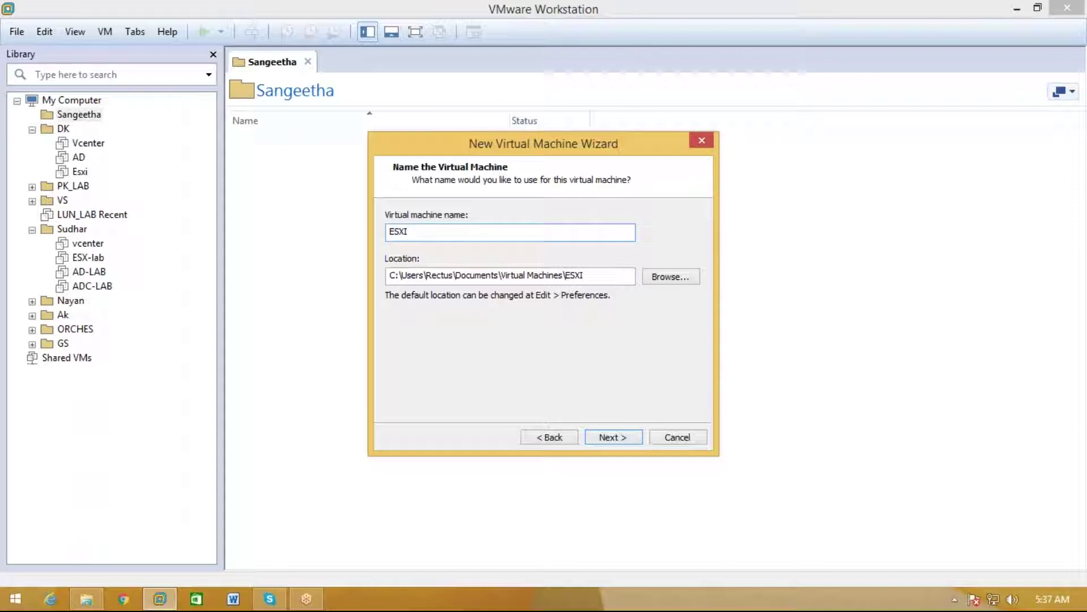
left_click(671, 277)
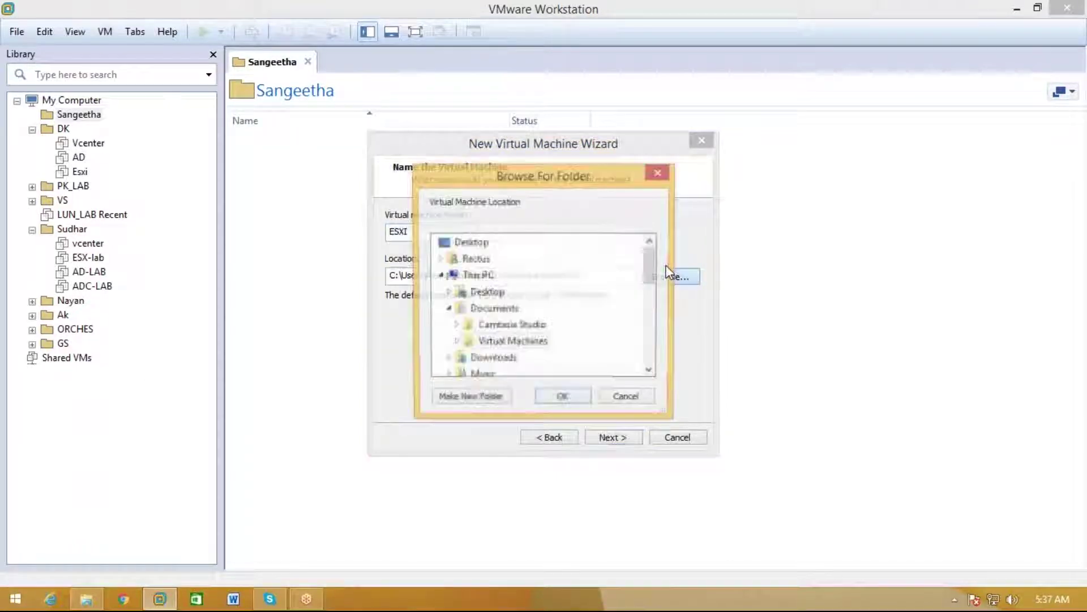
left_click(435, 283)
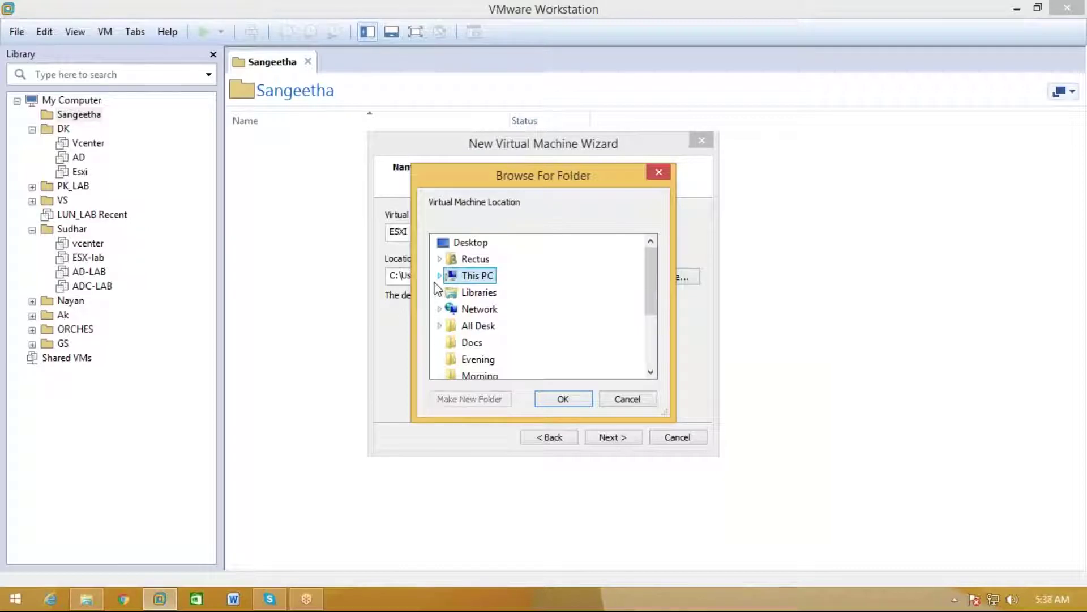
left_click_drag(650, 319, 648, 284)
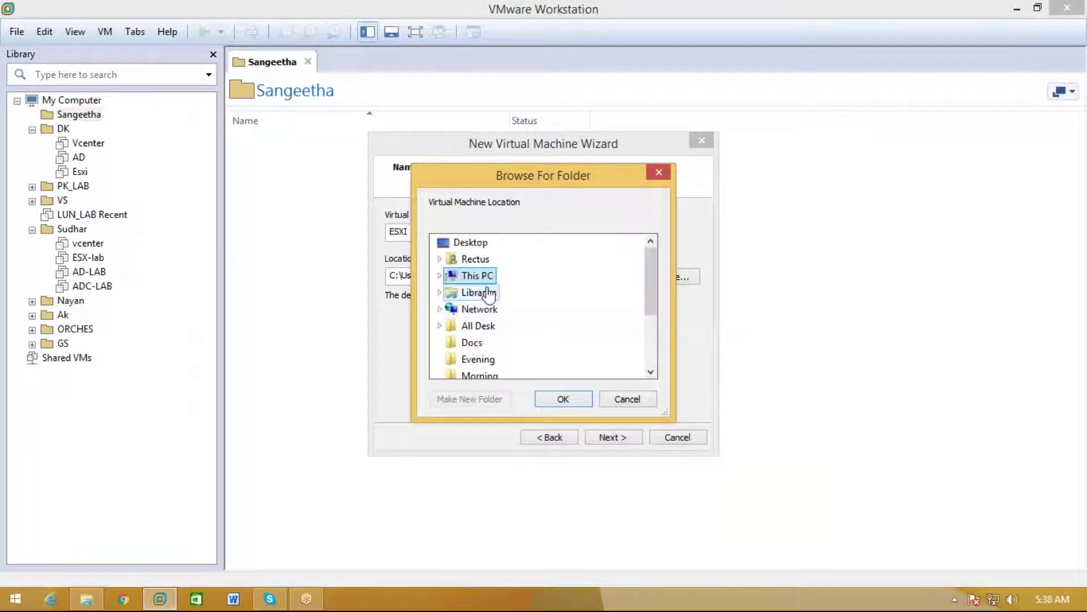
double_click(477, 275)
scroll(549, 359, "down", 1)
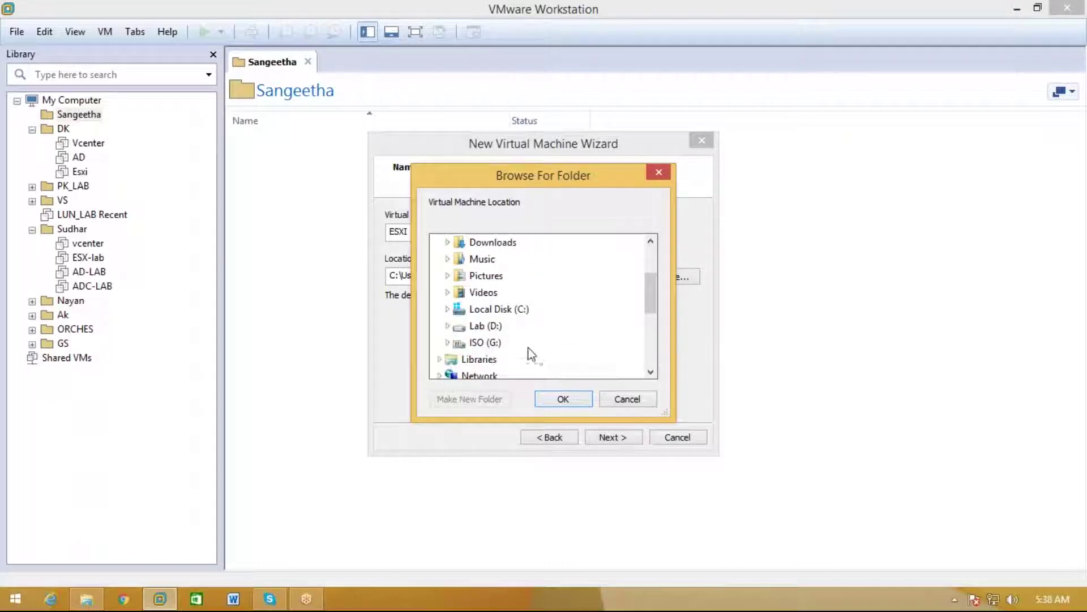
double_click(483, 343)
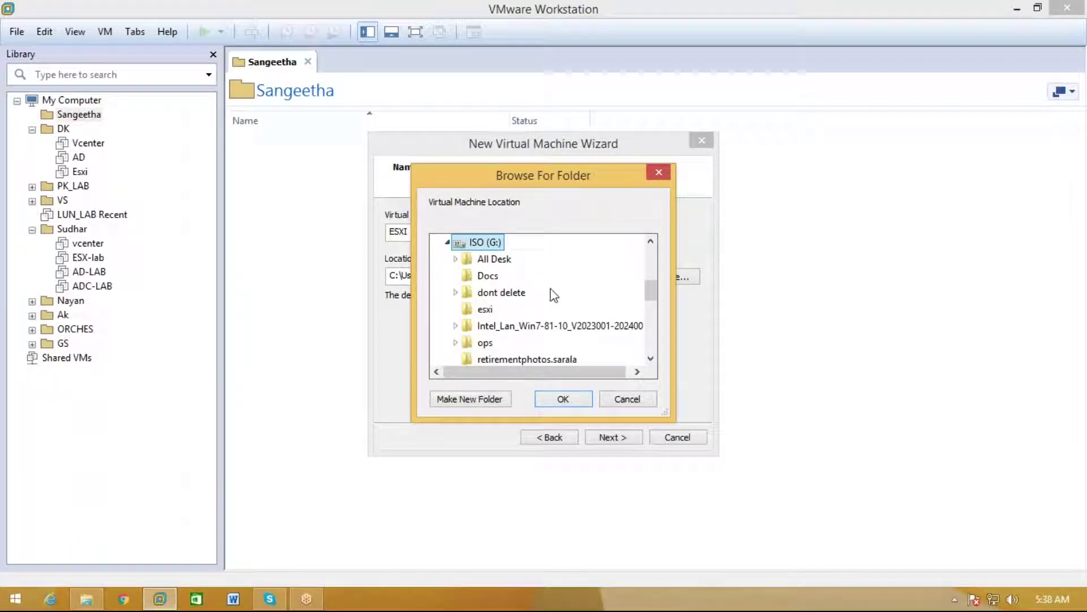
scroll(554, 294, "up", 2)
double_click(484, 324)
scroll(535, 338, "down", 4)
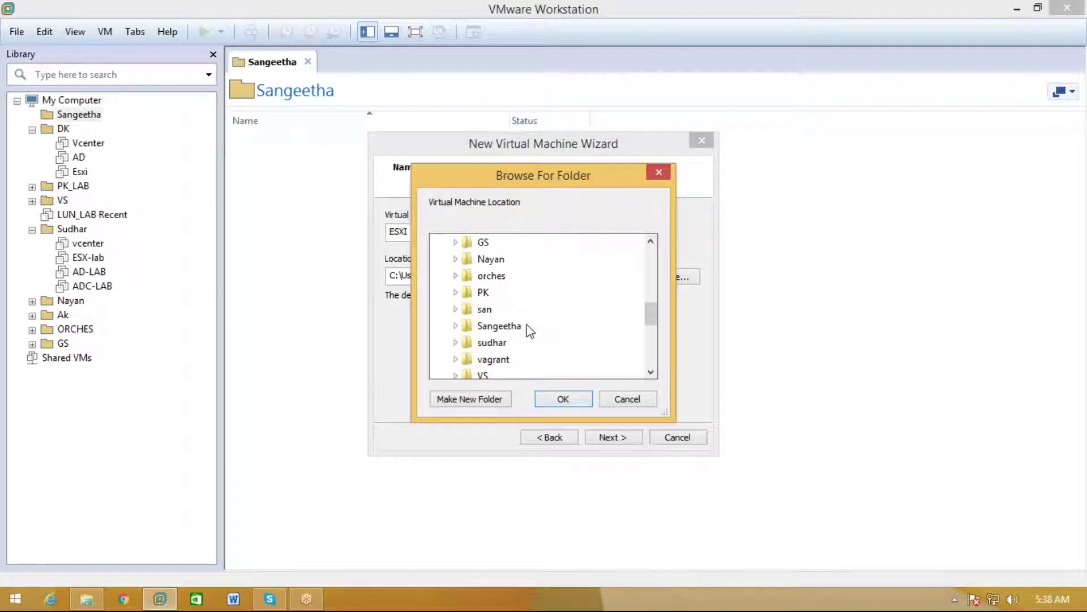
double_click(517, 326)
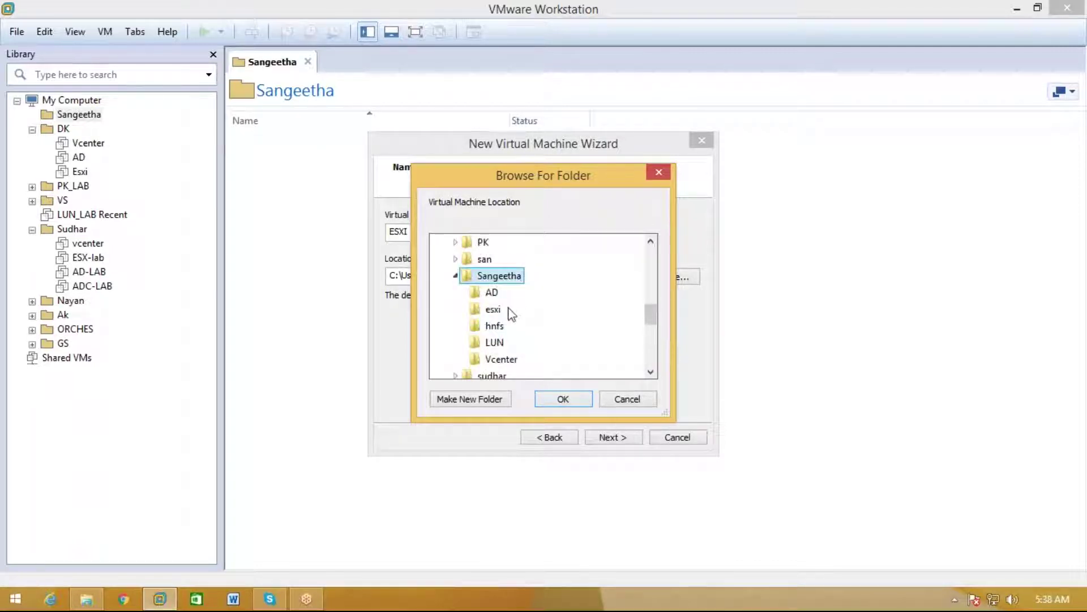
left_click(506, 309)
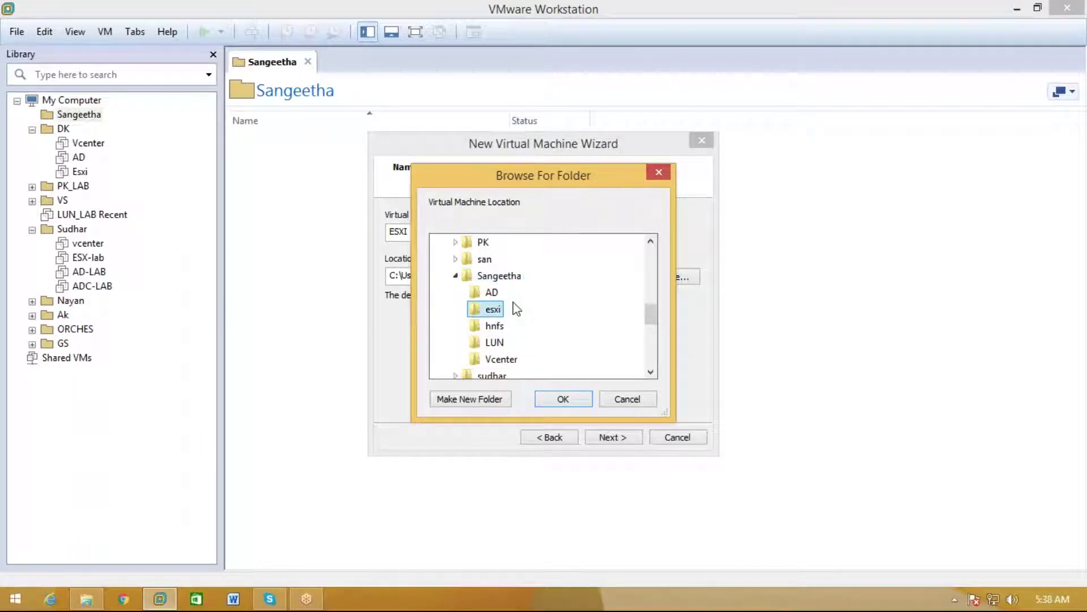
left_click(567, 398)
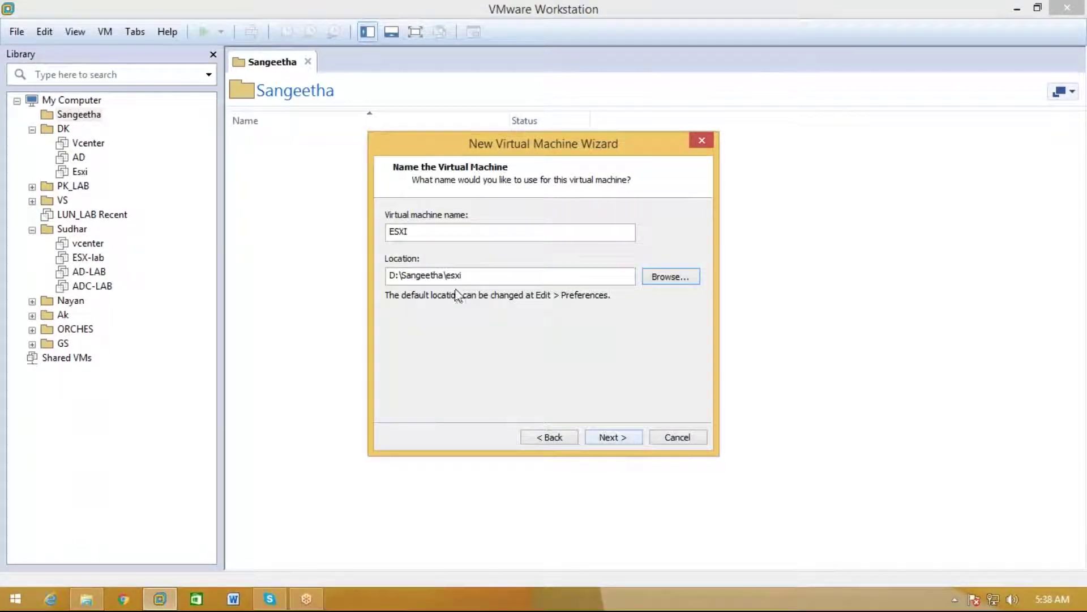
Keep 2 processors and 4096 MB memory, and switch the VM to bridged networking
left_click(607, 439)
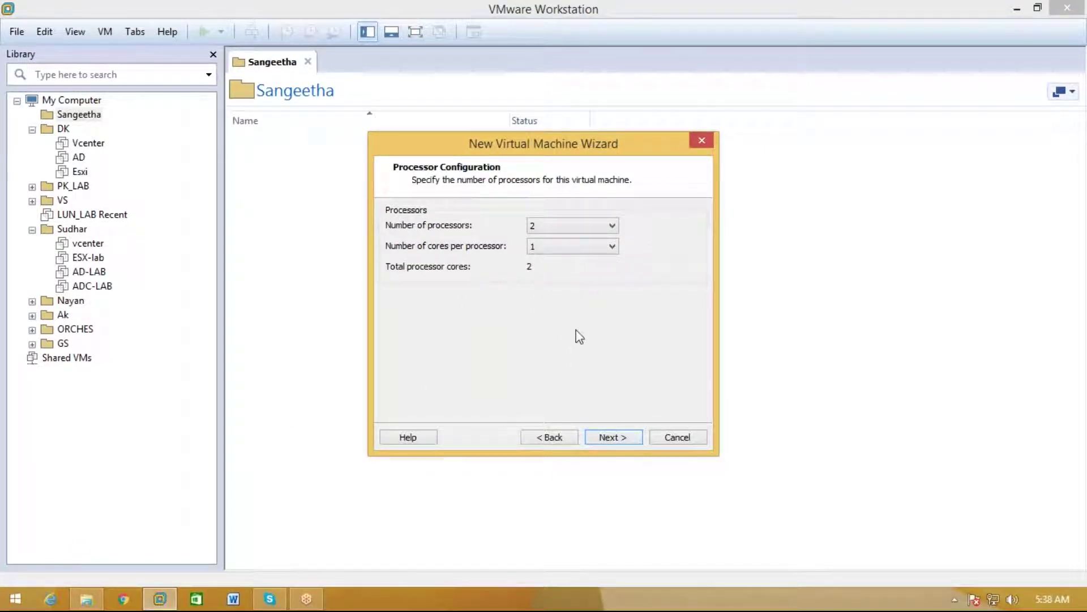
left_click(614, 438)
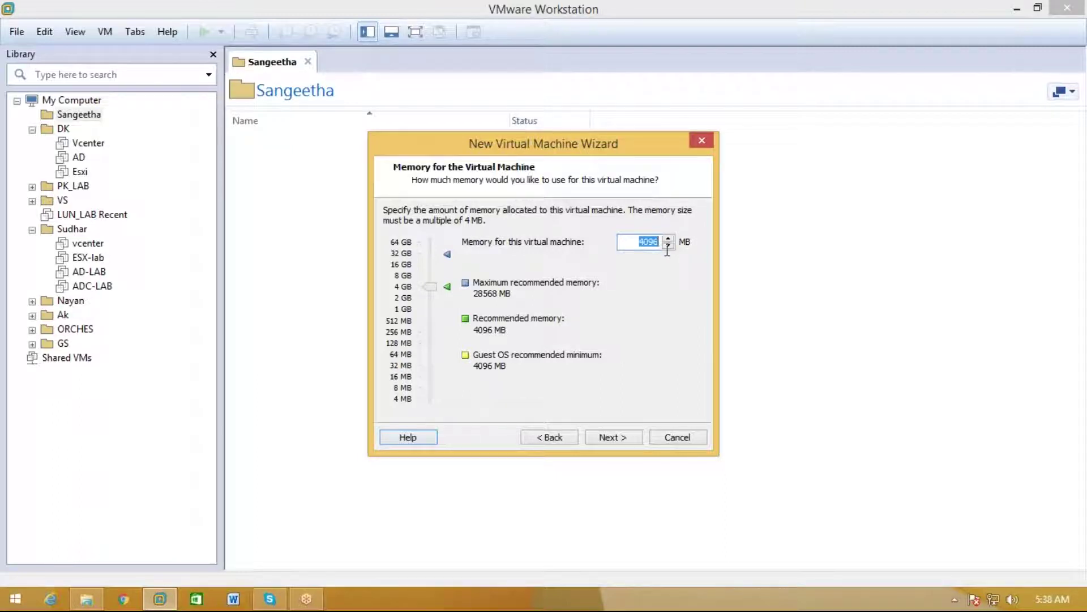
left_click(626, 441)
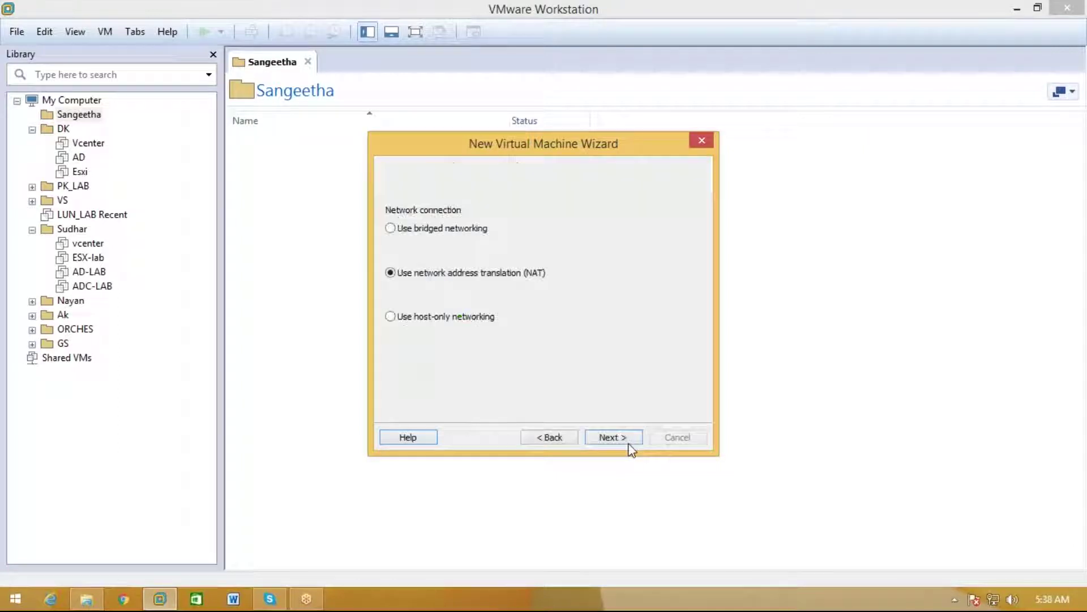
left_click(445, 230)
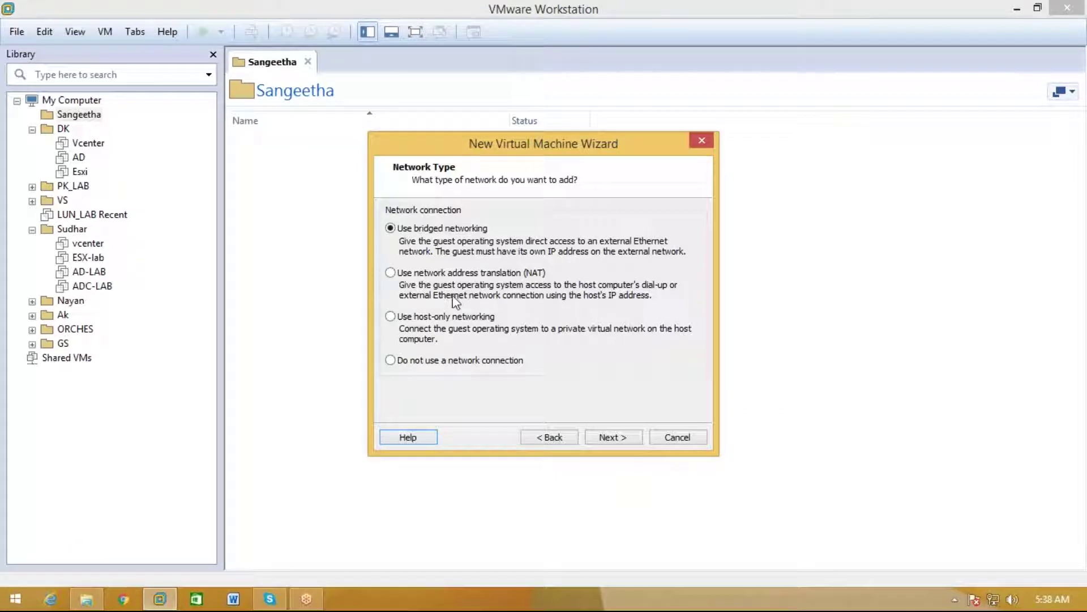
left_click(589, 443)
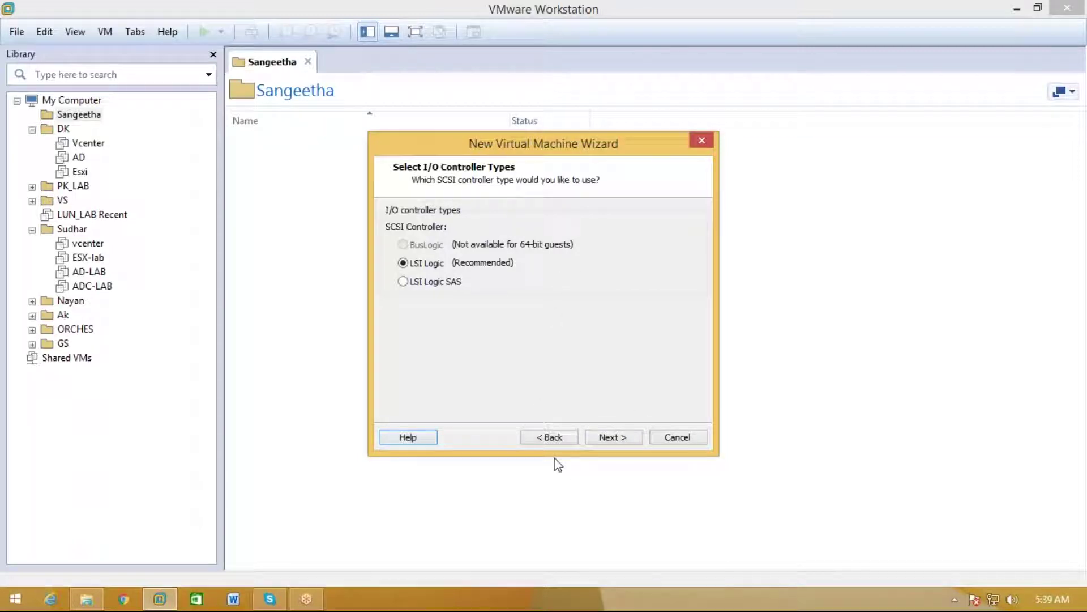
Keep LSI Logic and SCSI, and create a new 30 GB disk stored as a single file
left_click(622, 439)
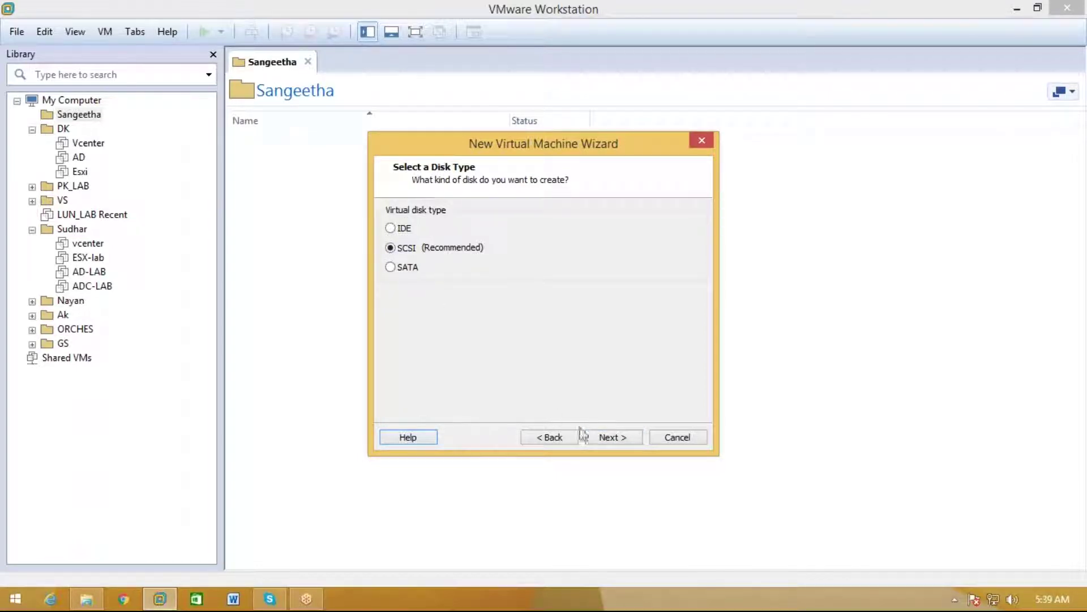
left_click(595, 438)
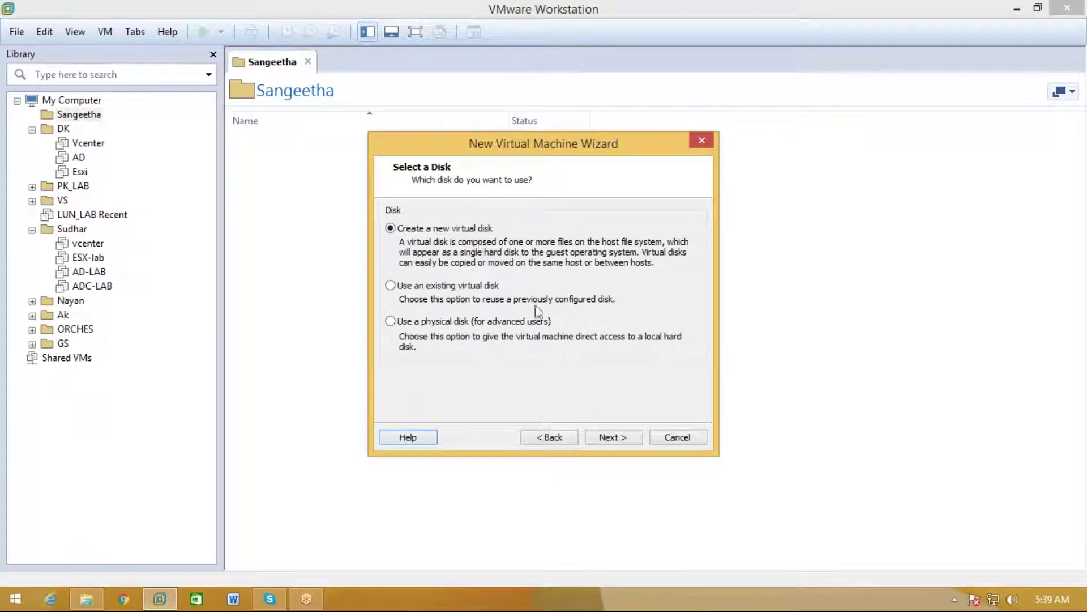
left_click(607, 439)
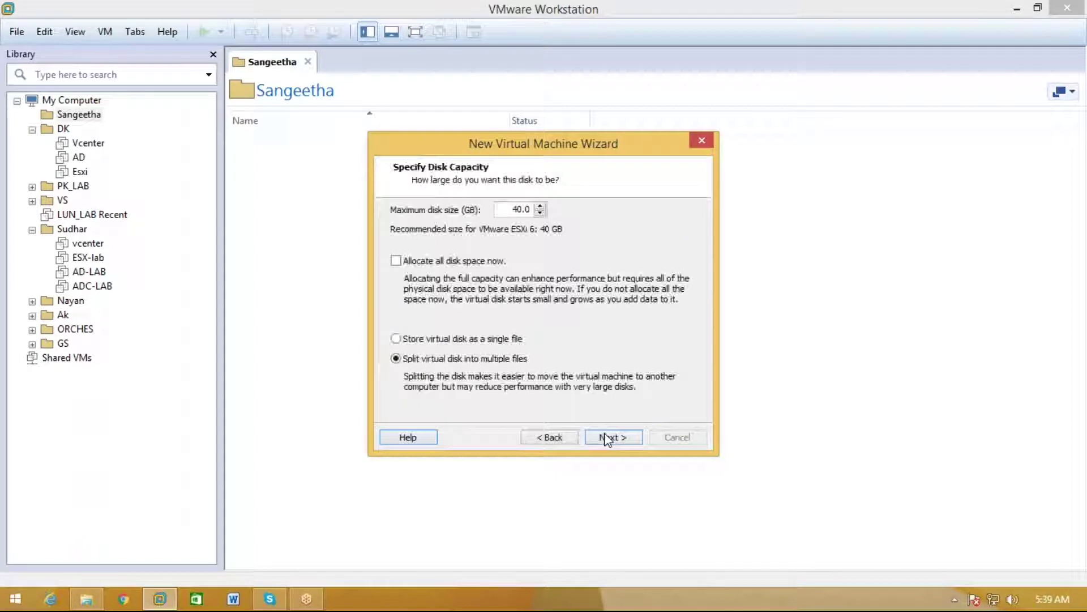
left_click(513, 209)
key("BackSpace")
type("3")
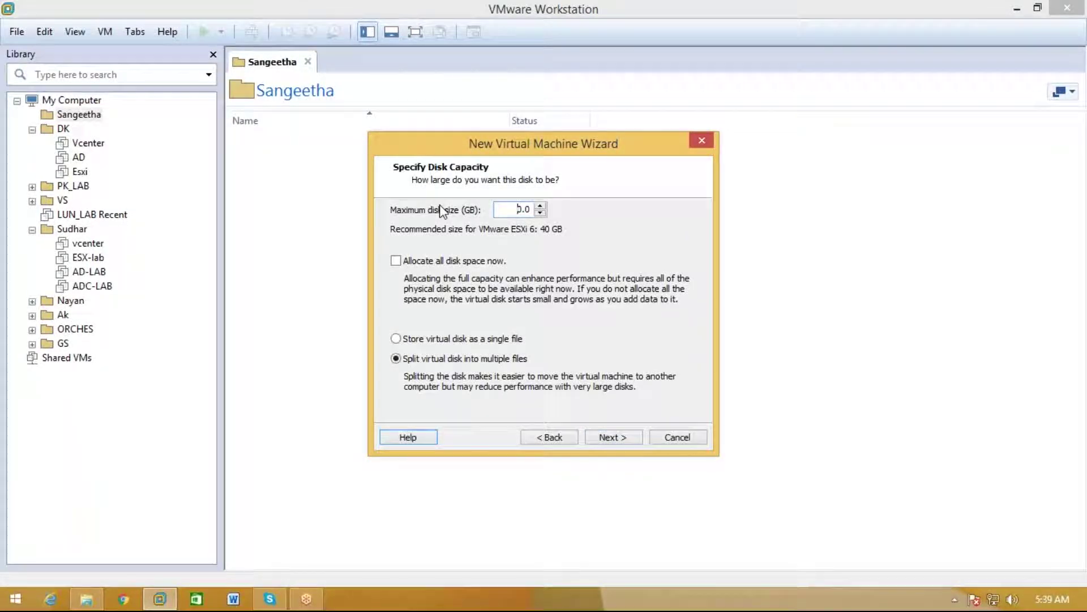
left_click(450, 341)
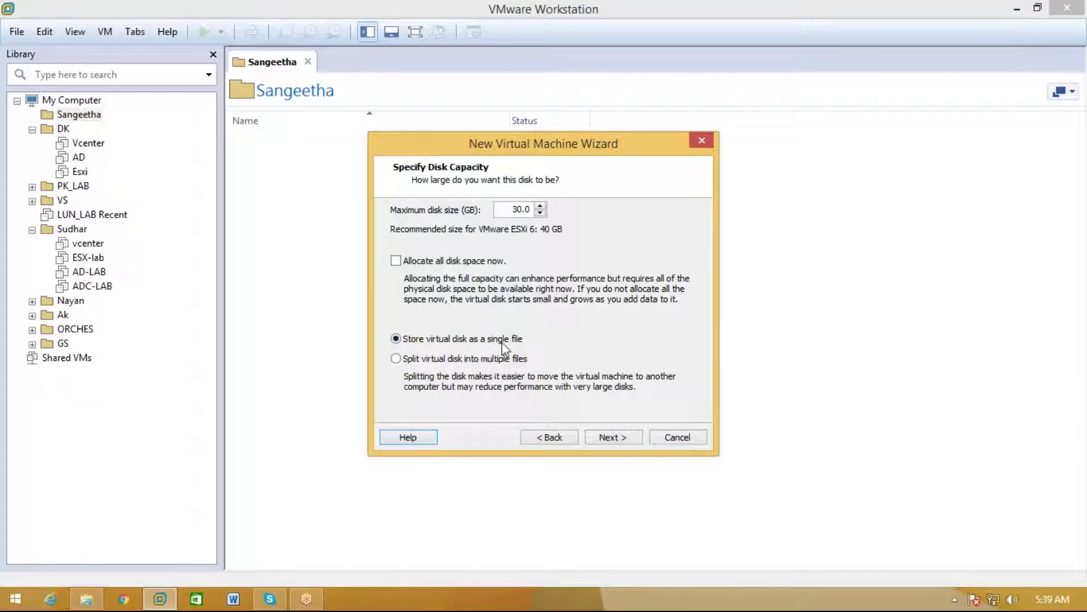
left_click(603, 440)
Save the disk file in D:\Sangeetha\esxi and finish creating the ESXI VM
left_click(685, 268)
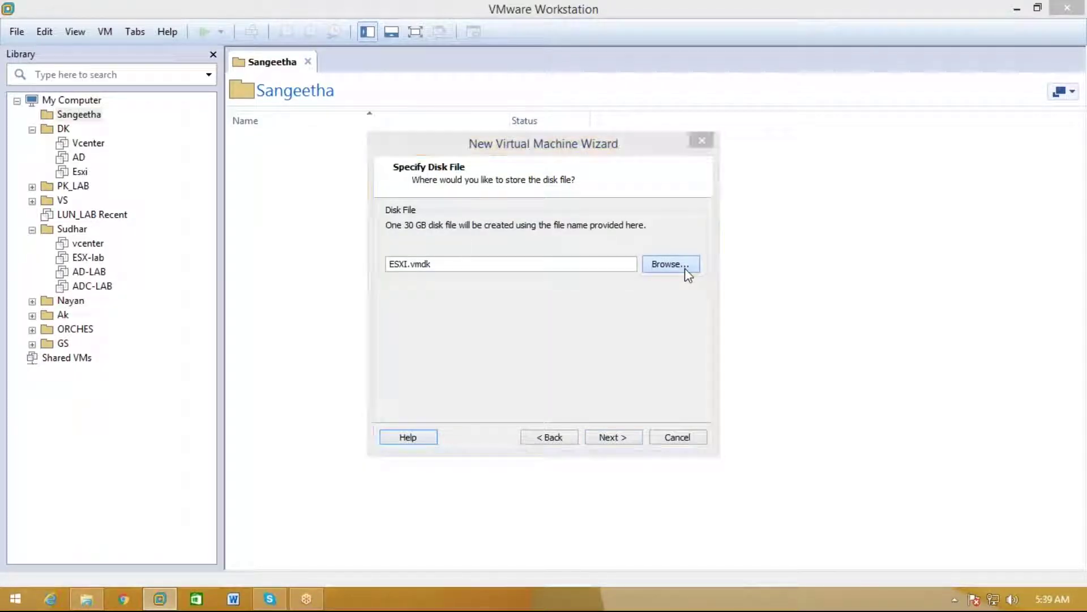
left_click(437, 392)
left_click(552, 389)
scroll(566, 391, "down", 2)
double_click(566, 398)
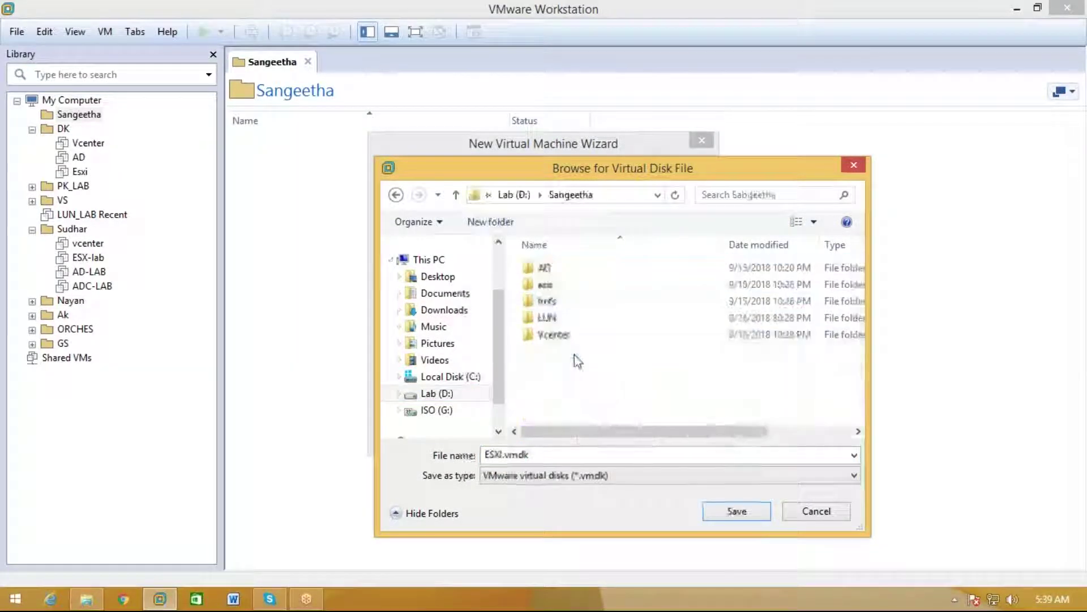
double_click(567, 283)
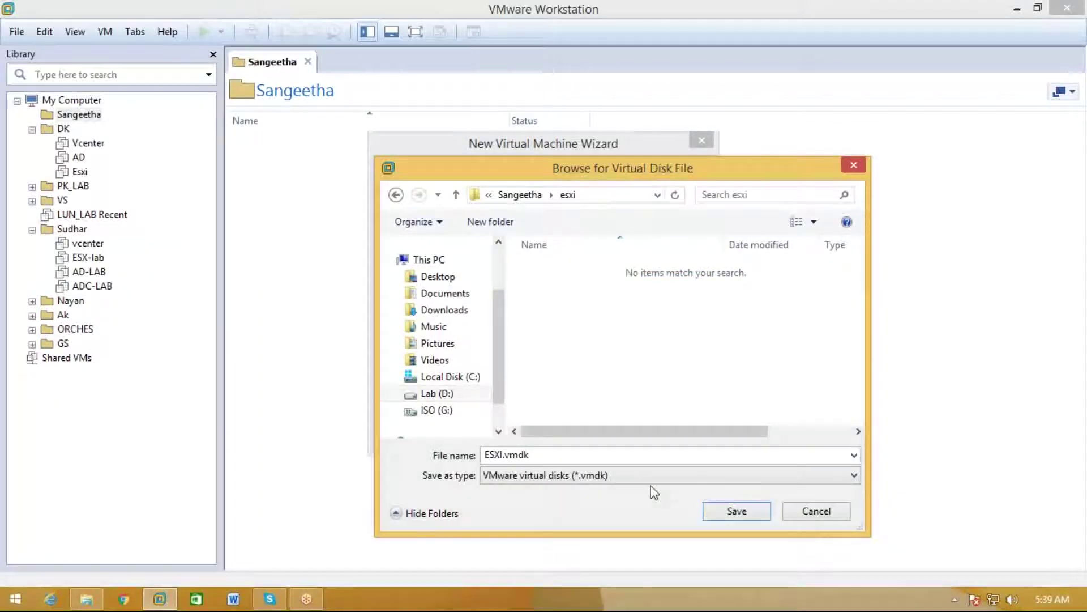
left_click(736, 511)
left_click(634, 439)
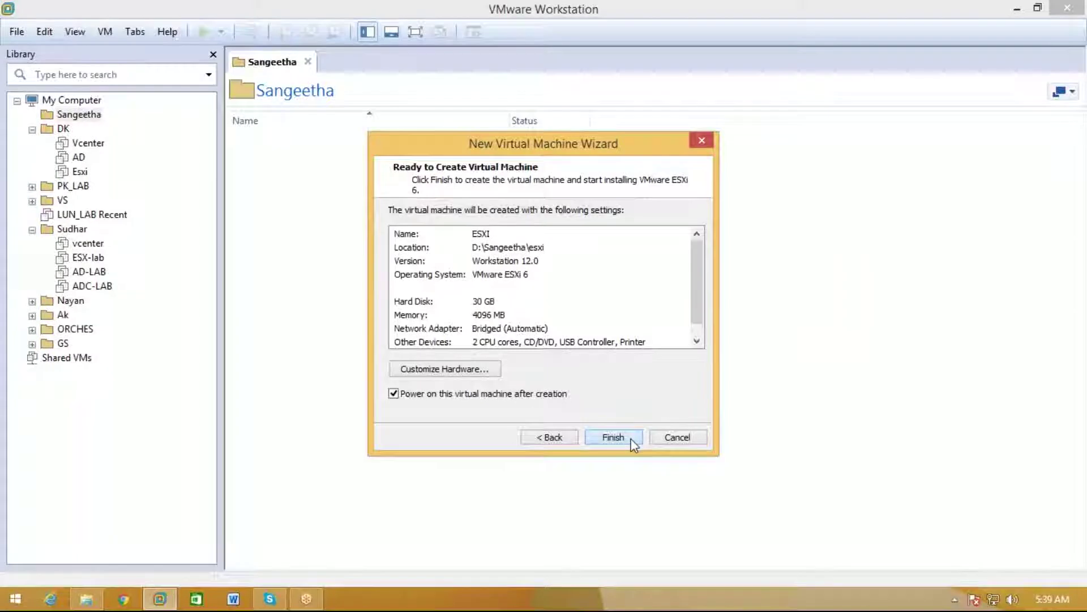
left_click(633, 441)
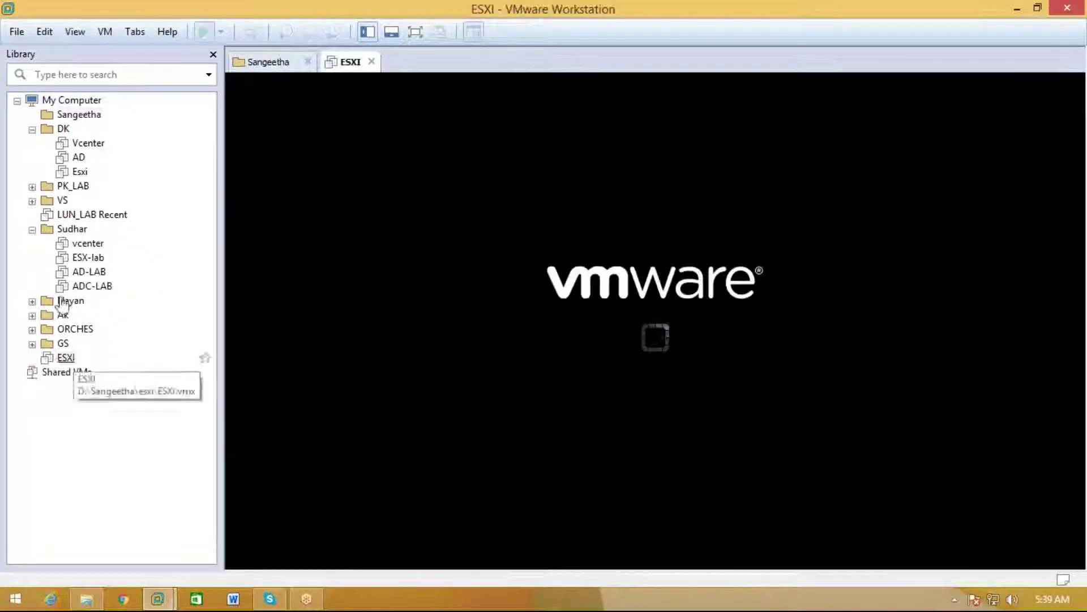
Power on the ESXI VM in full screen and let the ESXi 6.0.0 installer load
left_click_drag(65, 356, 85, 115)
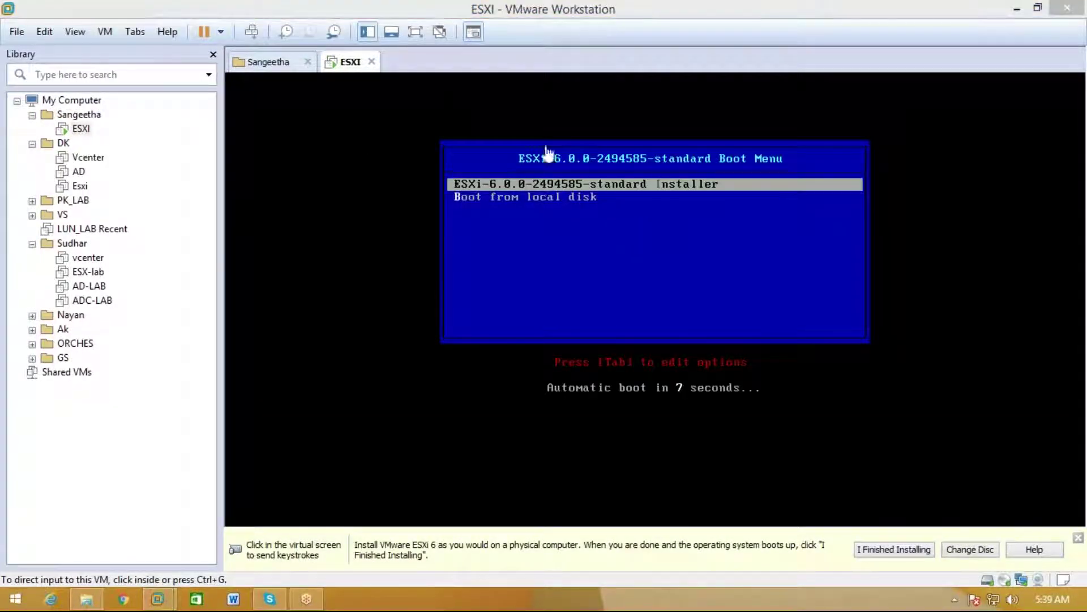
left_click(420, 31)
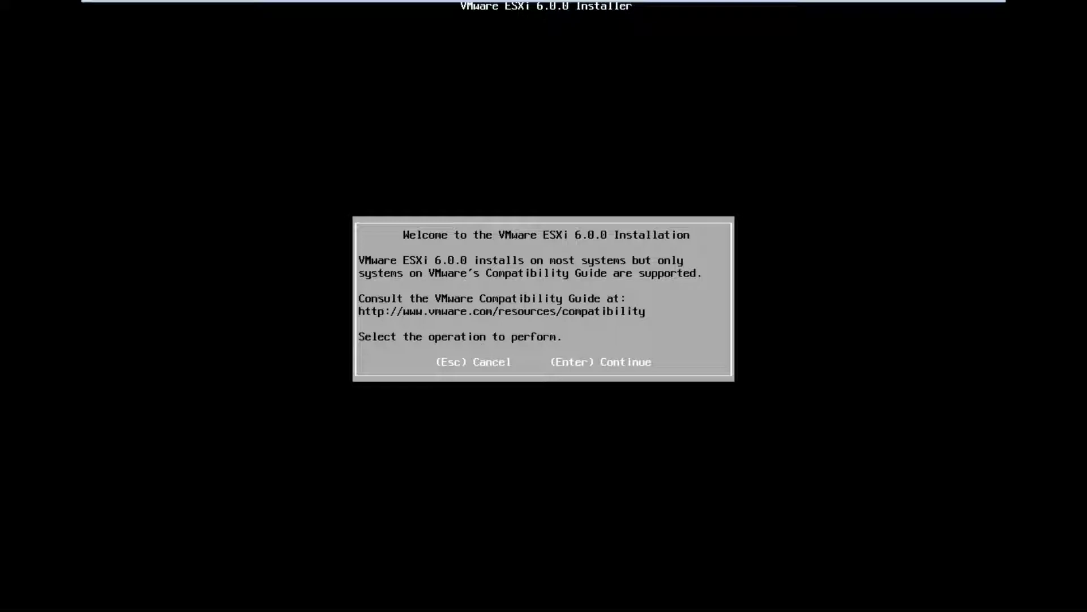
Get past the ESXi installer welcome screen and accept the EULA with F11
key("Return")
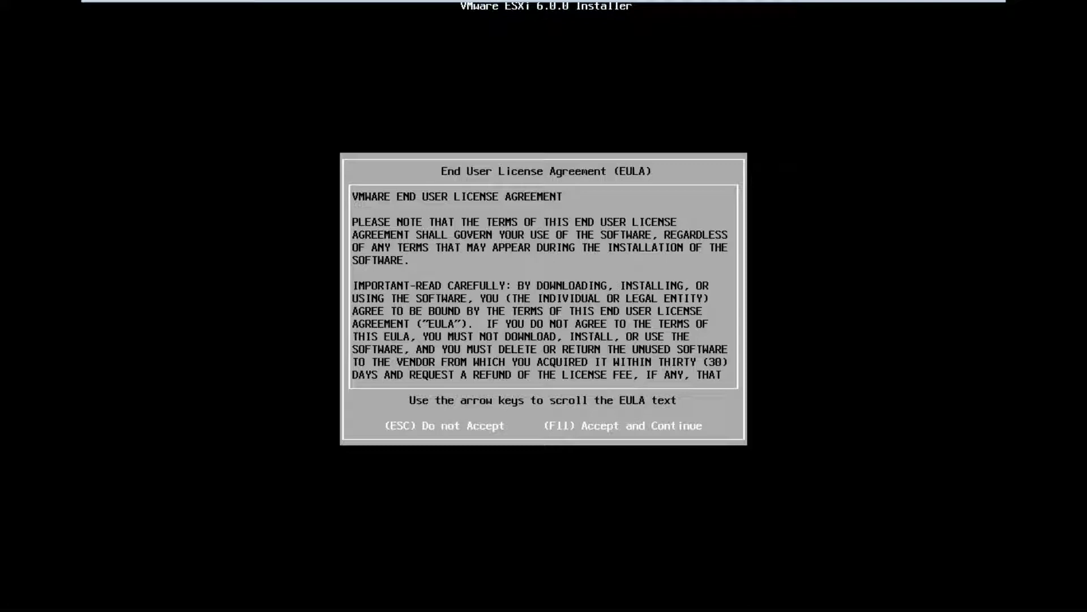
key("F11")
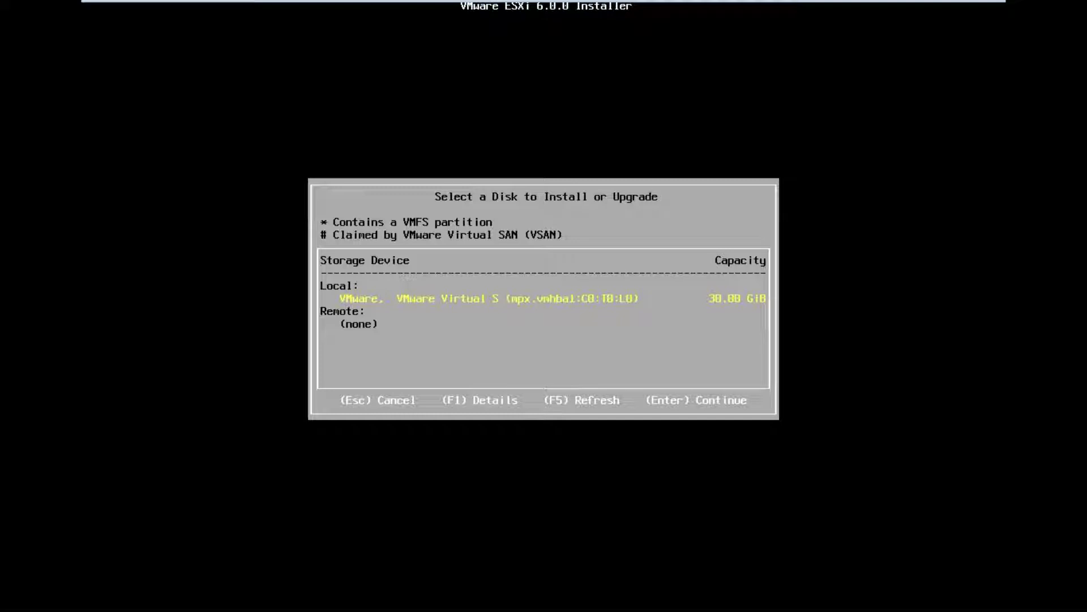
Install onto the 30 GB local virtual disk with the US Default keyboard layout
key("Return")
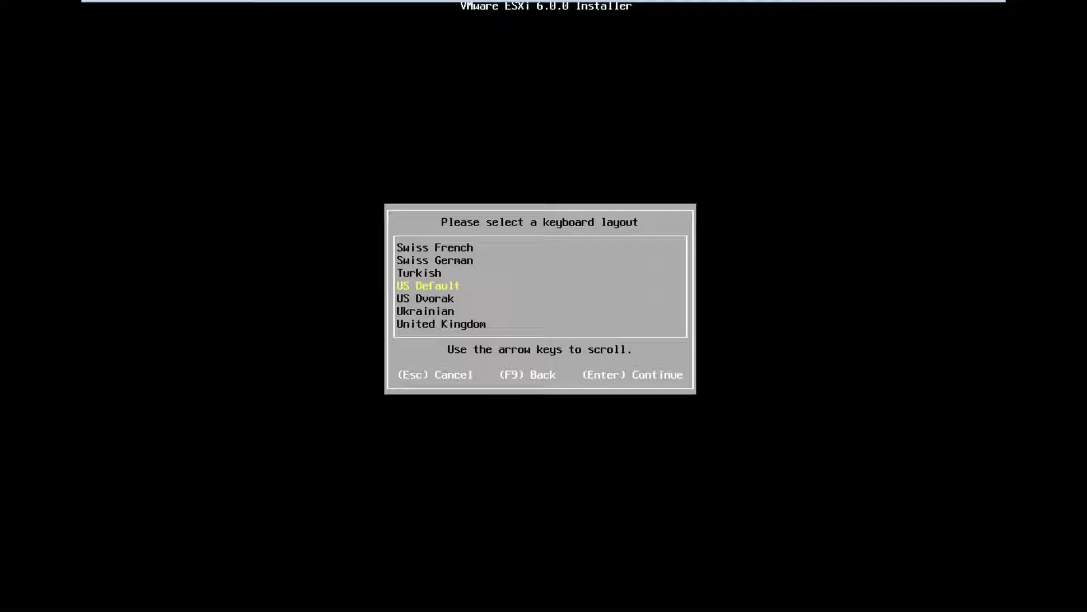
key("Return")
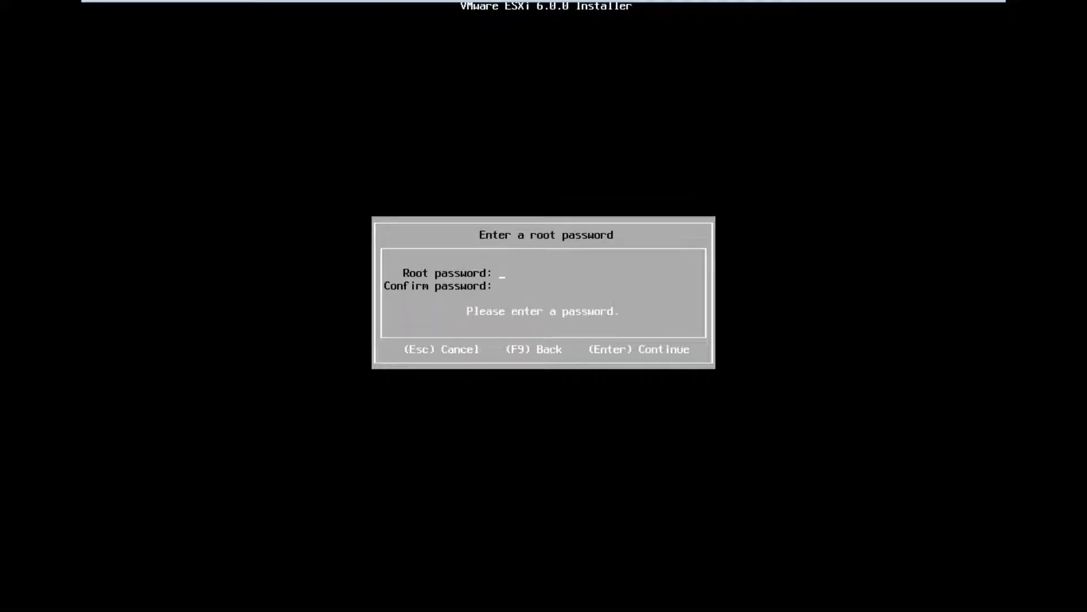
Enter the root password in the Root password and Confirm password fields
type("*****")
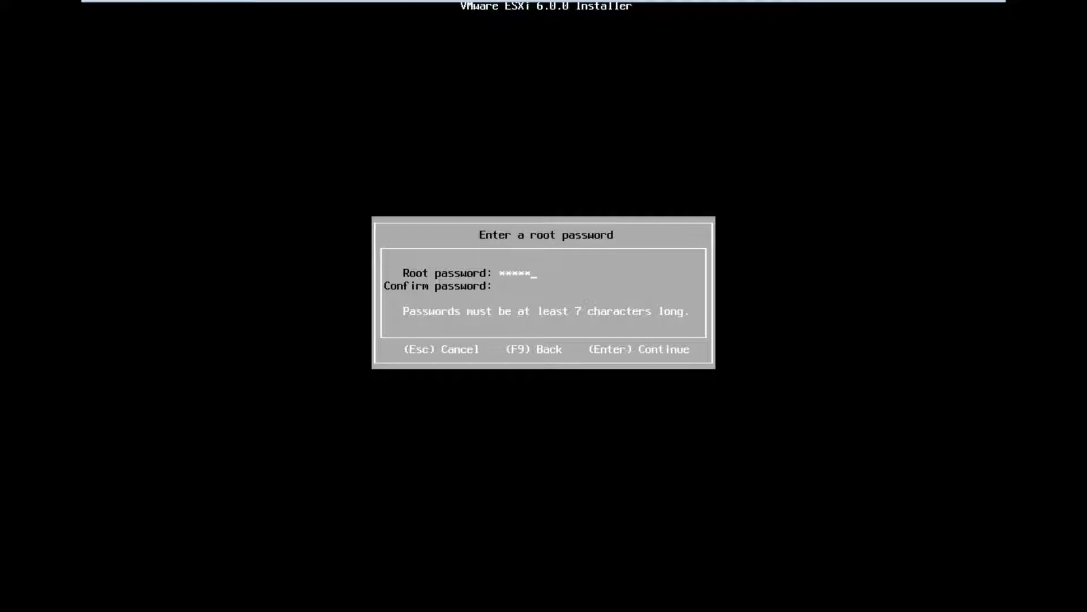
type("****")
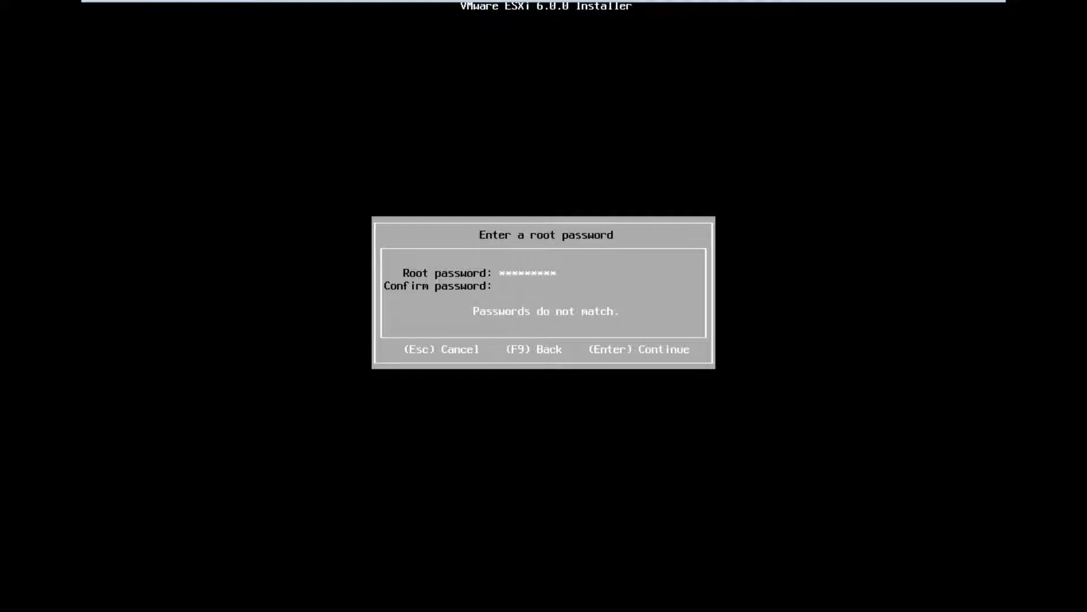
type("*********")
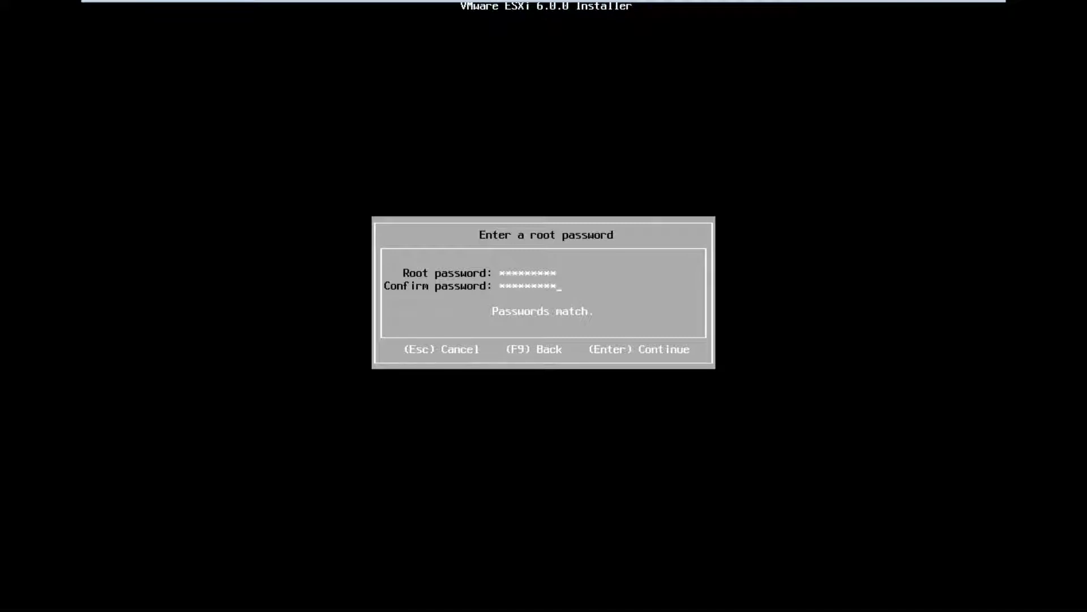
Submit the root password to reach the Confirm Install prompt for mpx.vmhba1:C0:T0:L0
key("Return")
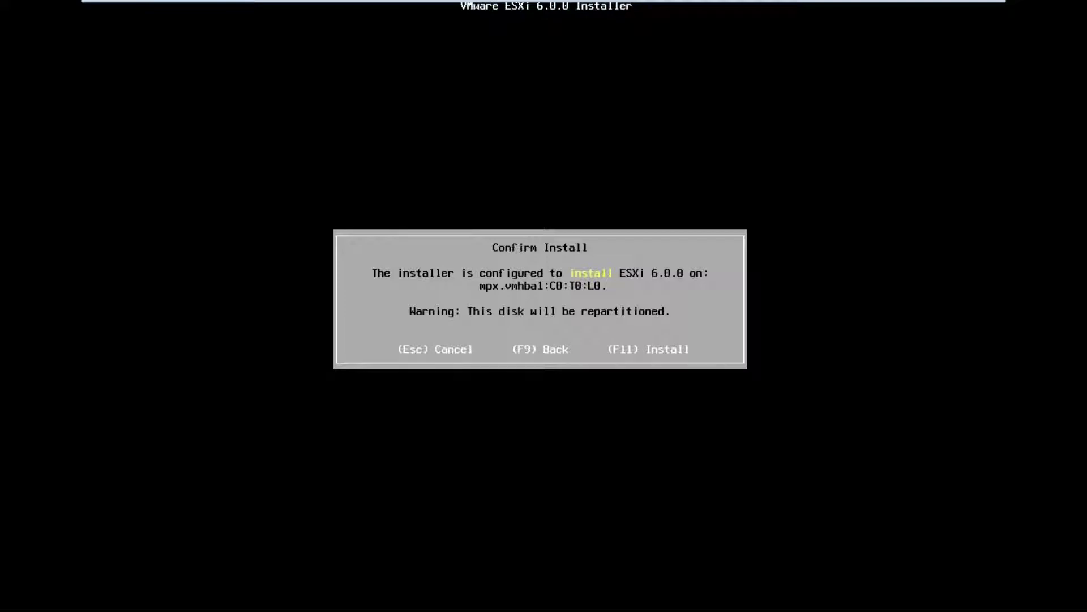
Confirm installing ESXi 6.0.0 on the chosen disk and wait for Installation Complete
key("F11")
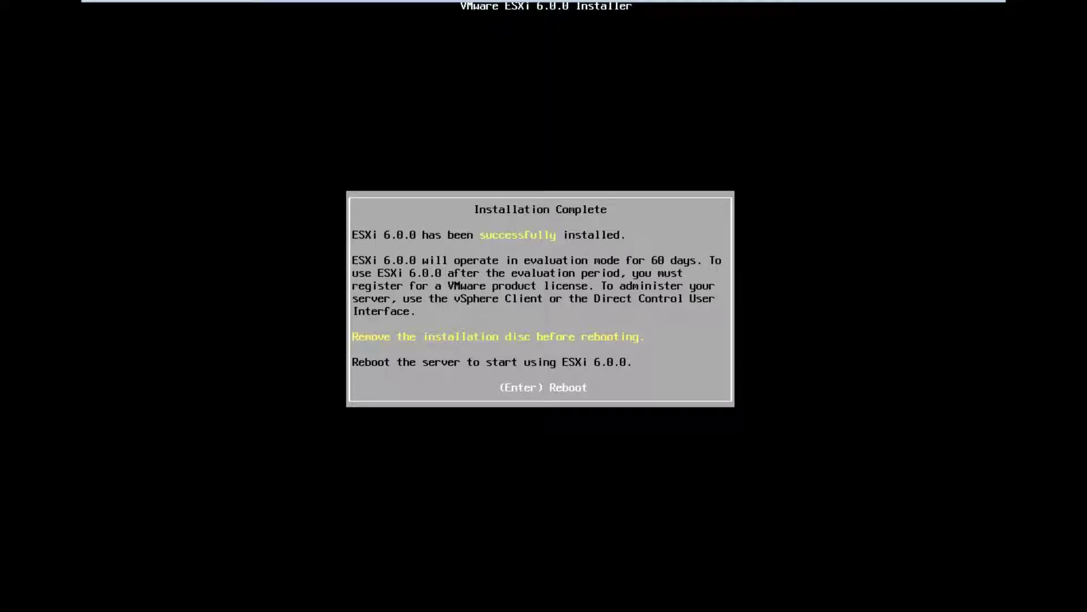
Reboot the server from the Installation Complete screen to start ESXi
key("Return")
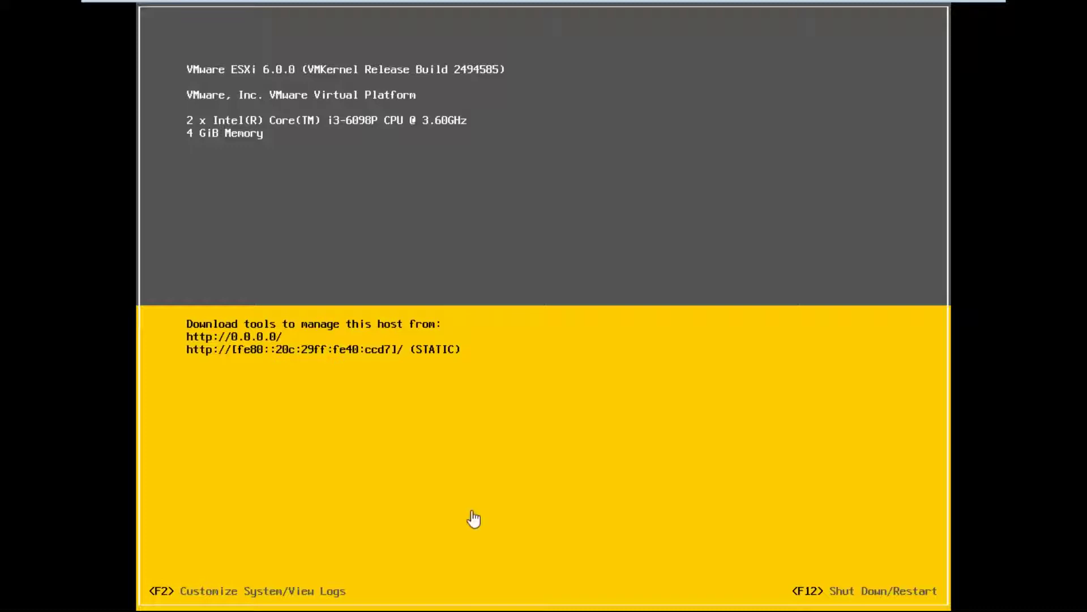
mouse_move(715, 1)
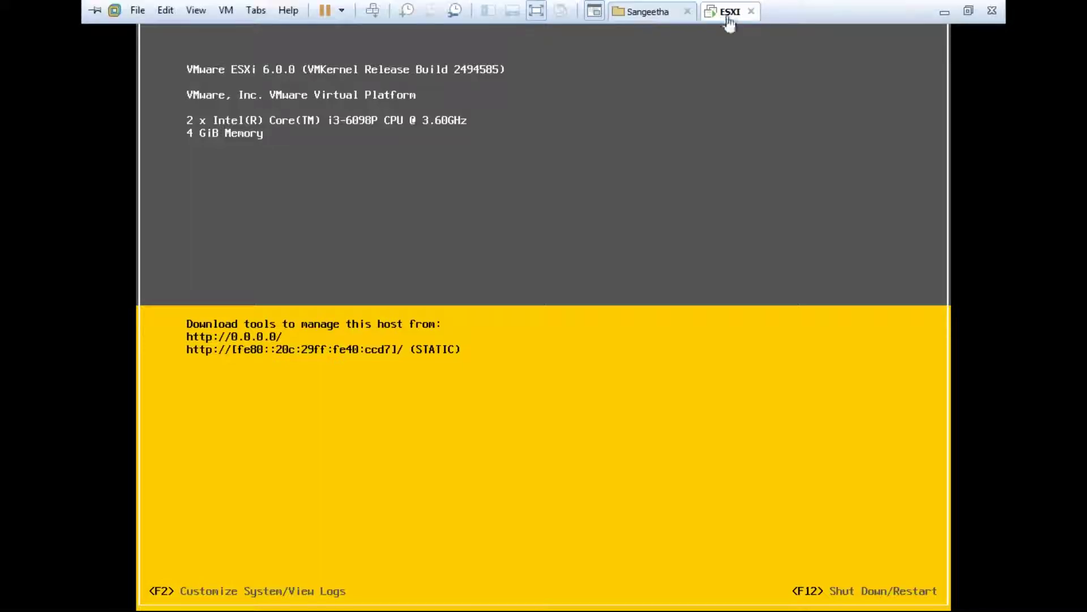
left_click(654, 16)
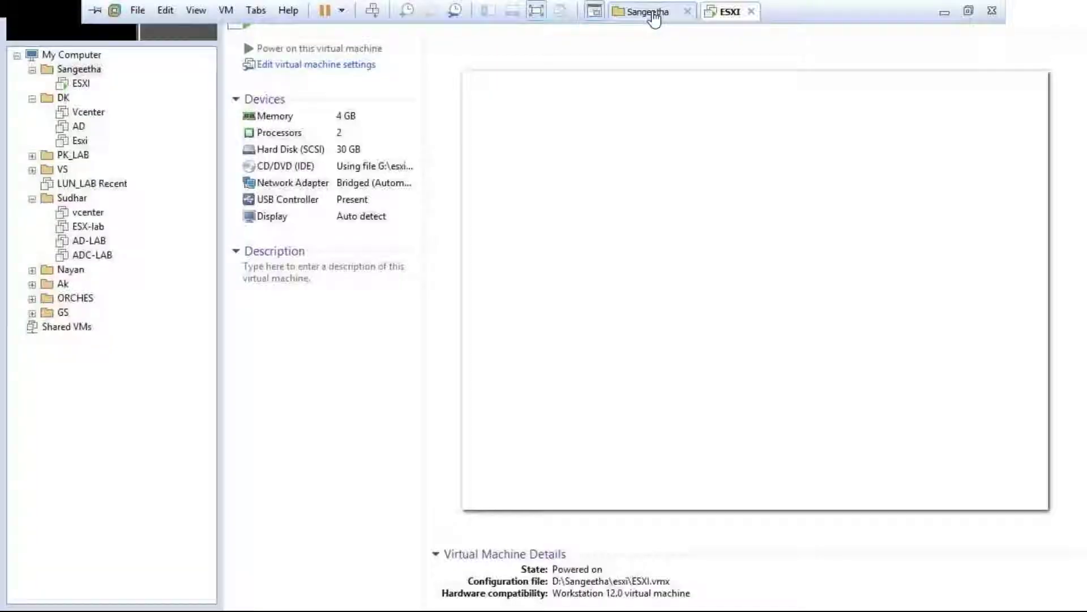
left_click(730, 11)
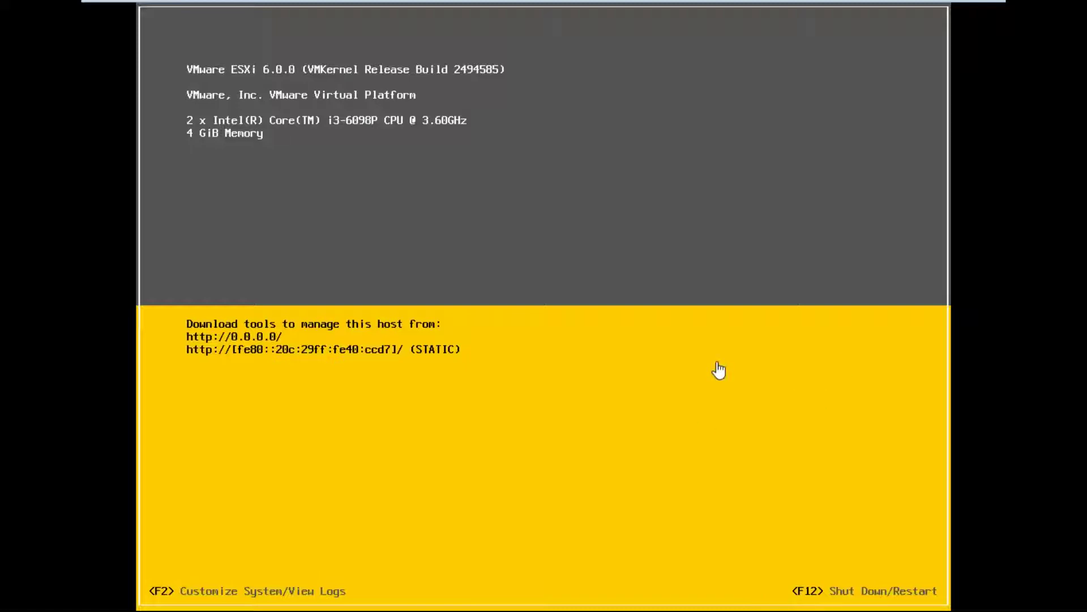
Enter the root password, then cancel the Shut Down/Restart prompt that appears
key("F2")
key("Tab")
type("*********")
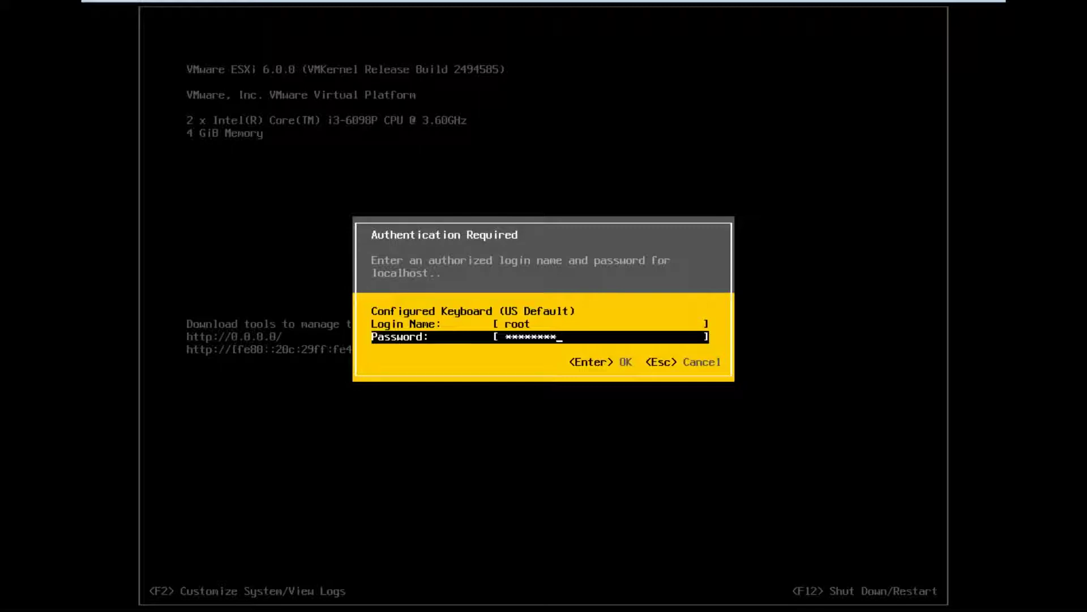
key("Return")
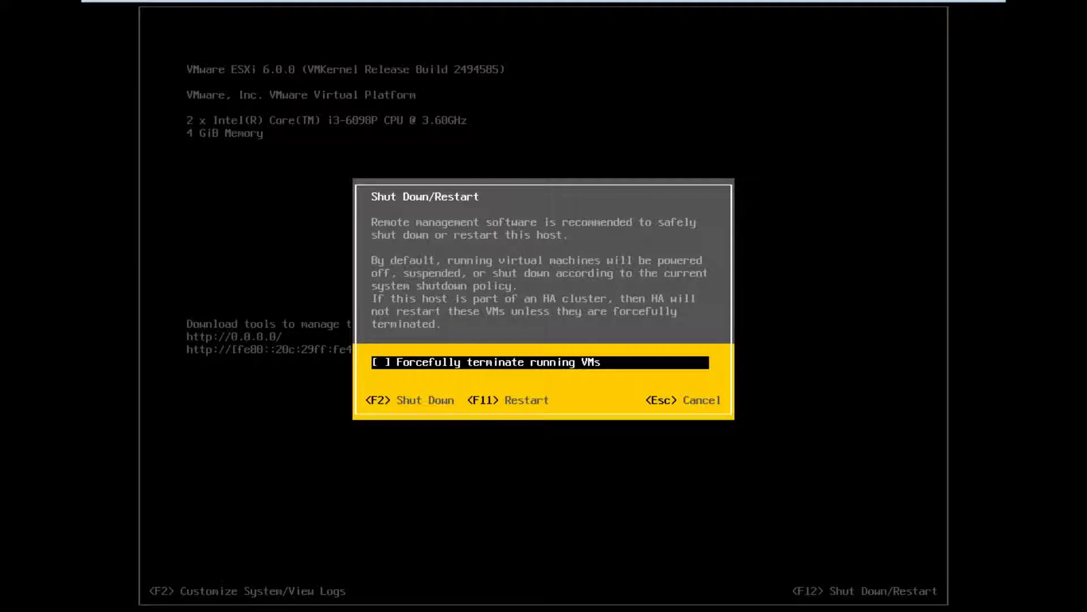
key("Escape")
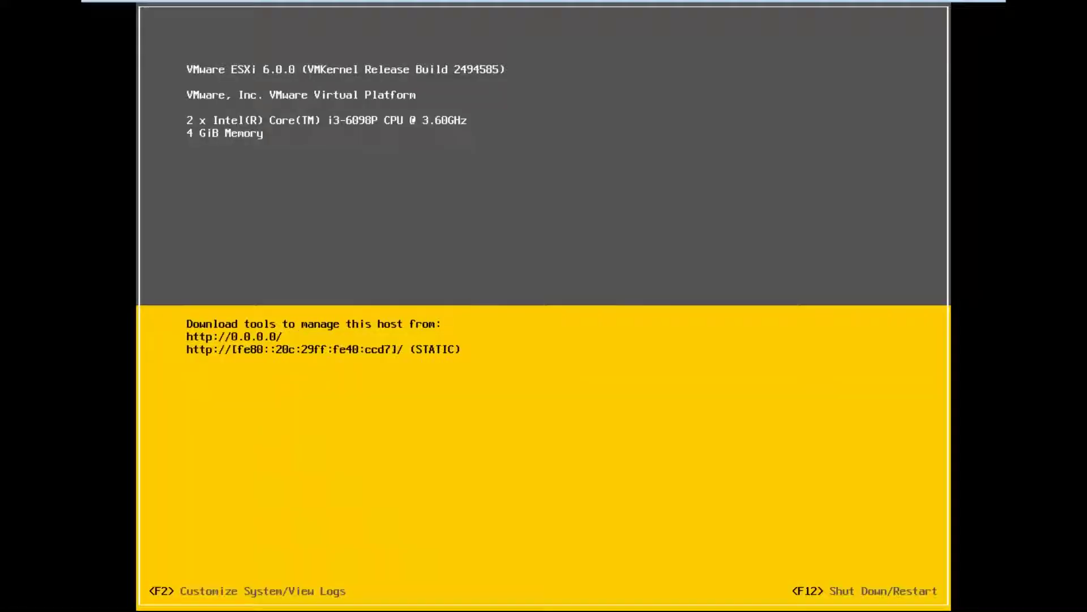
Log in as root, open and cancel Configure Password, then select Configure Management Network
key("F2")
key("Down")
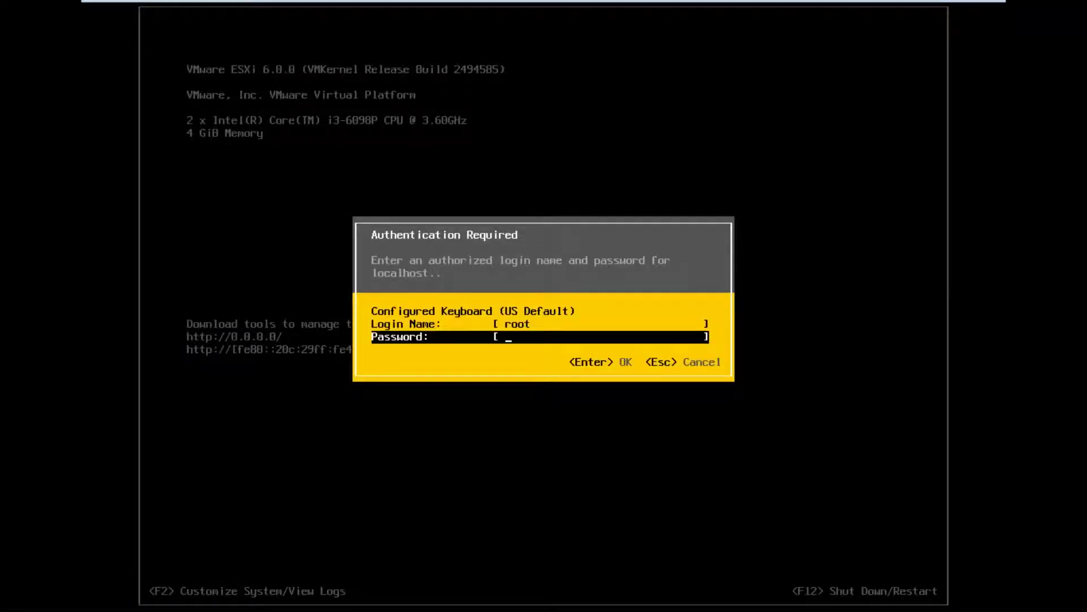
type("********")
key("Return")
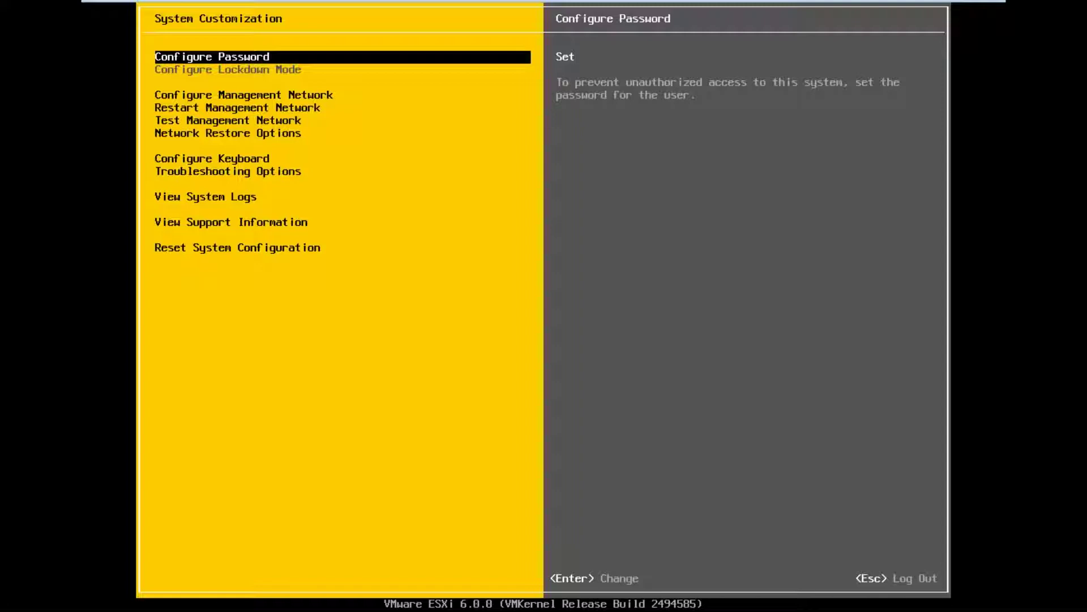
key("Return")
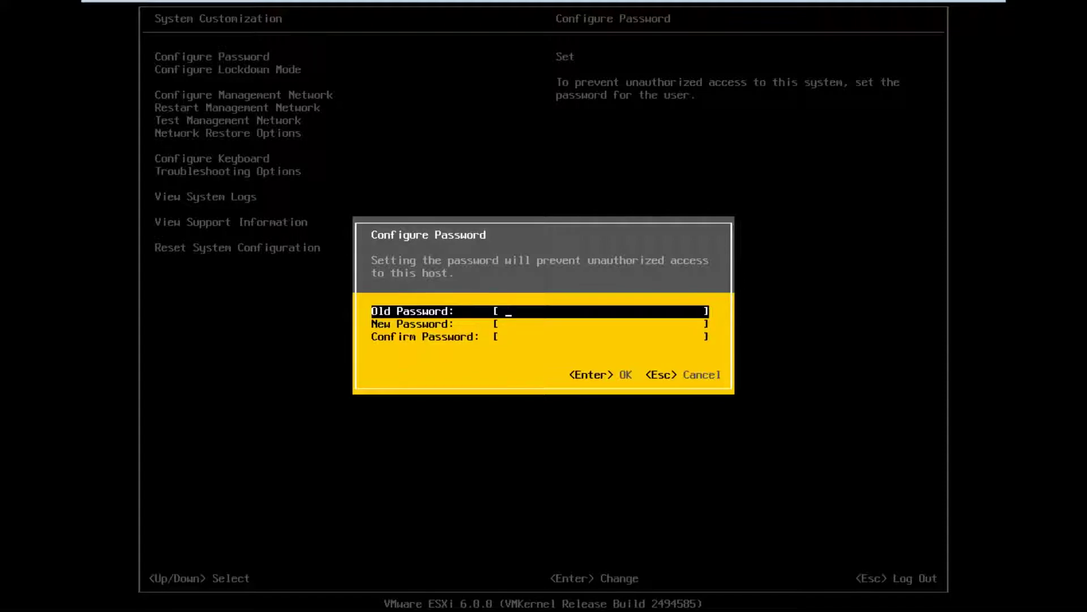
key("Escape")
key("Down")
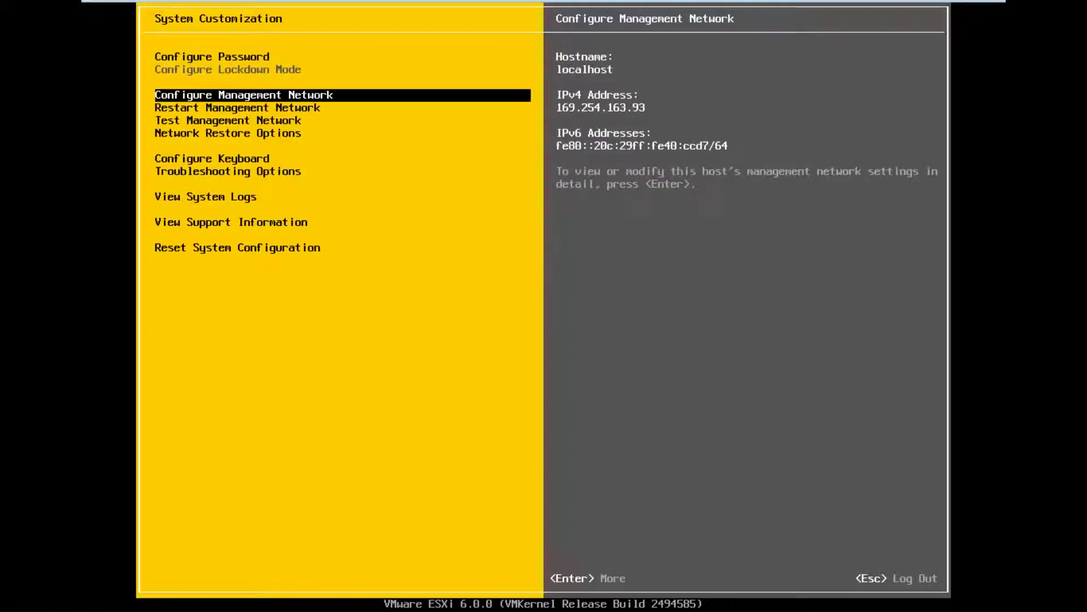
Review the management network adapters and leave the VLAN ID unset
key("Return")
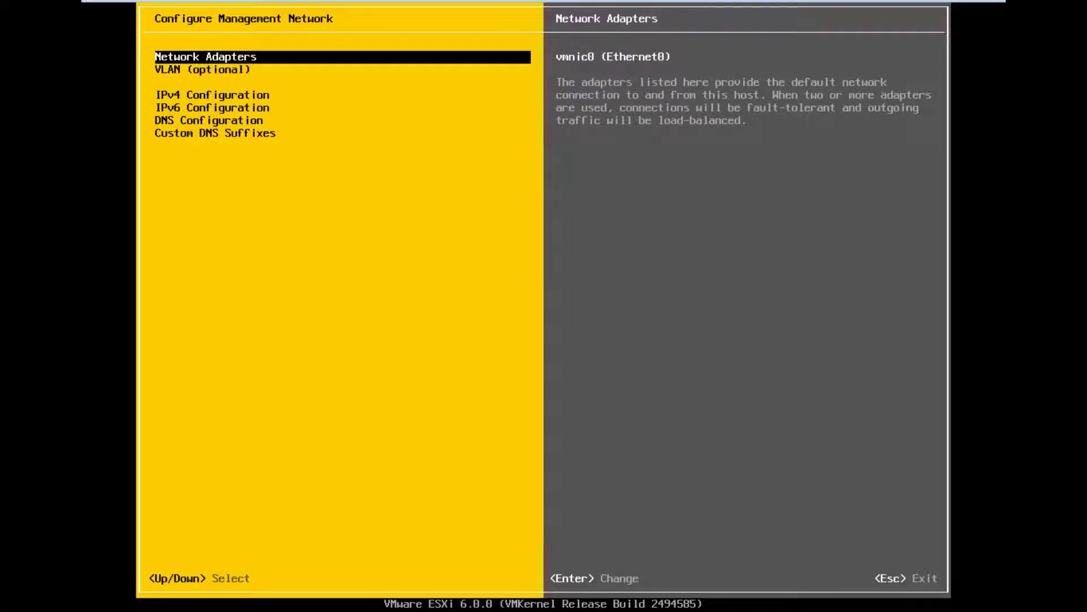
key("Return")
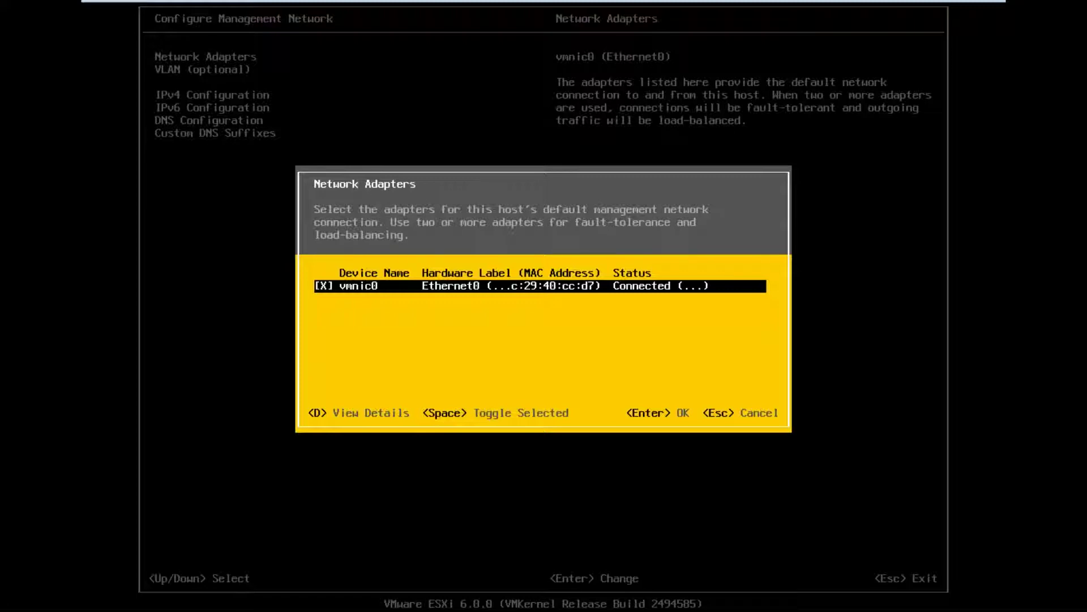
key("Return")
key("Down")
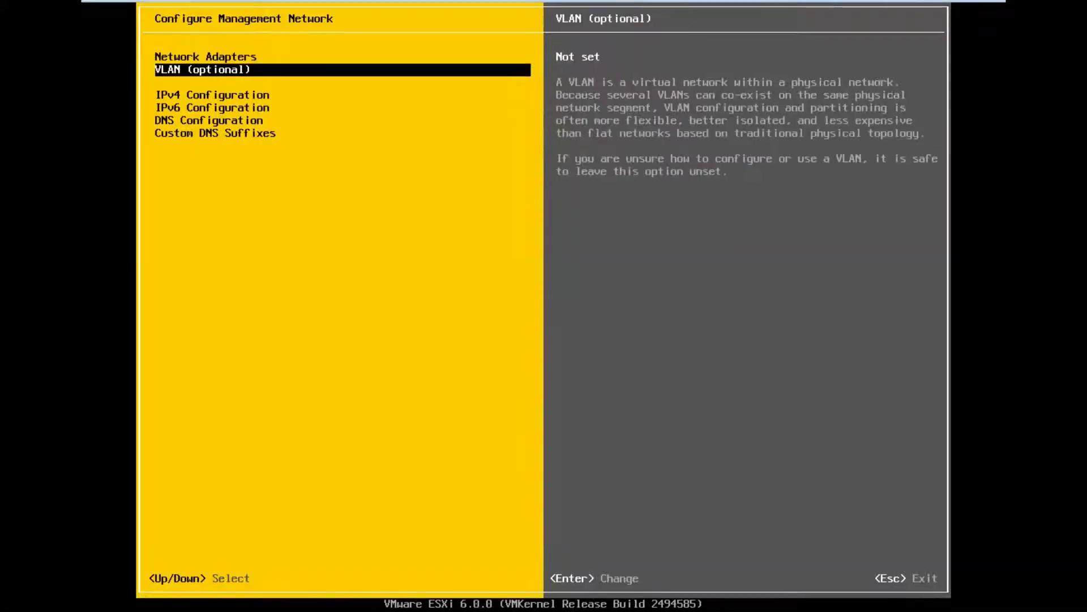
key("Return")
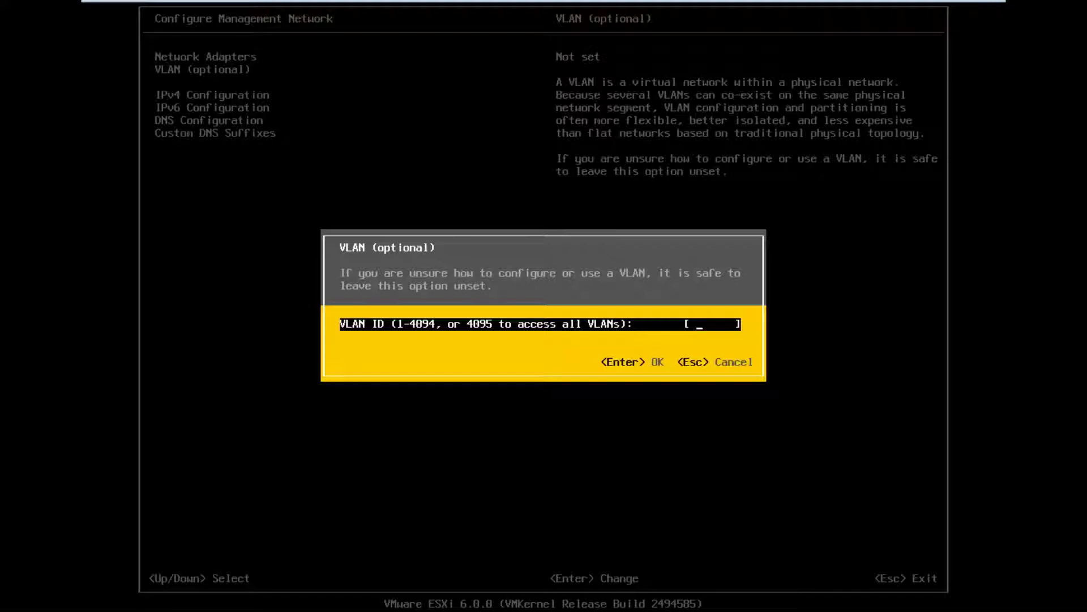
key("Escape")
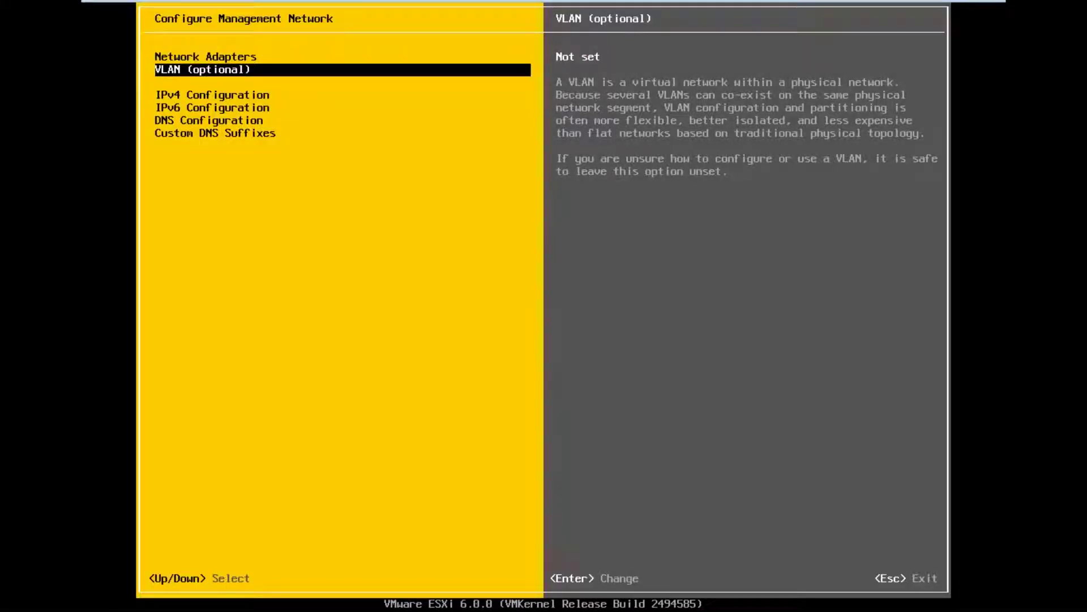
Set static IPv4 address 10.210.10.130, subnet mask 255.0.0.0, default gateway 10.210.10.1
key("Down")
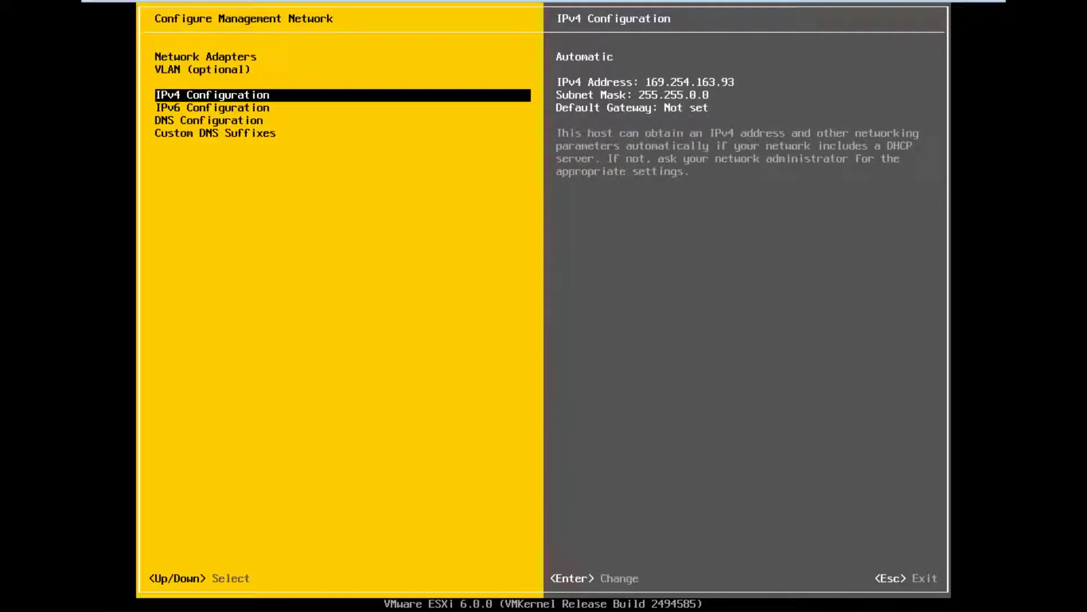
key("Return")
key("Down")
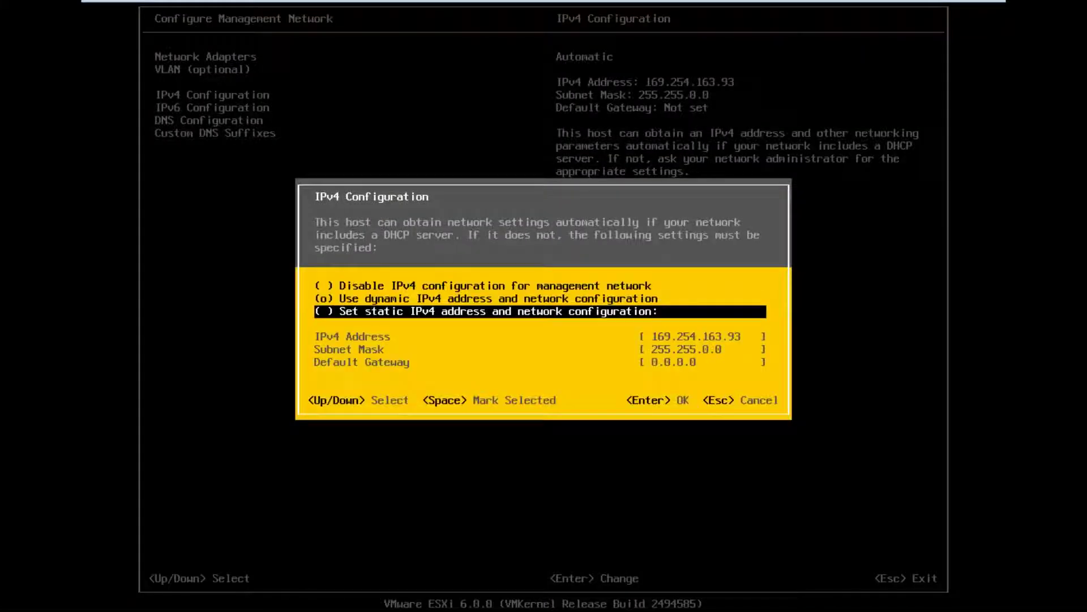
key("space")
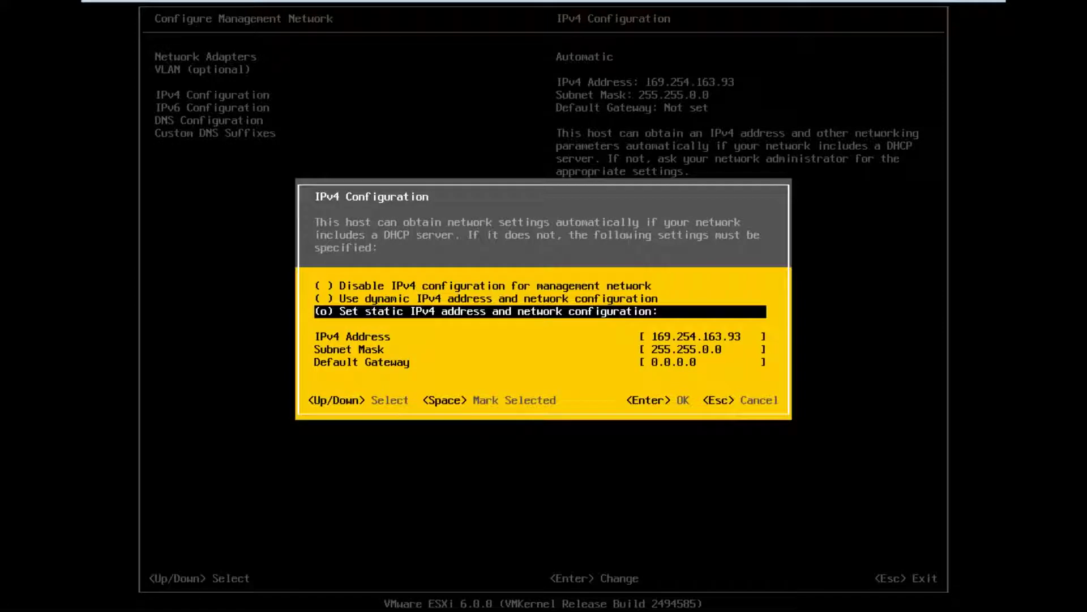
key("Down")
key("BackSpace")
type("10.210.10.130")
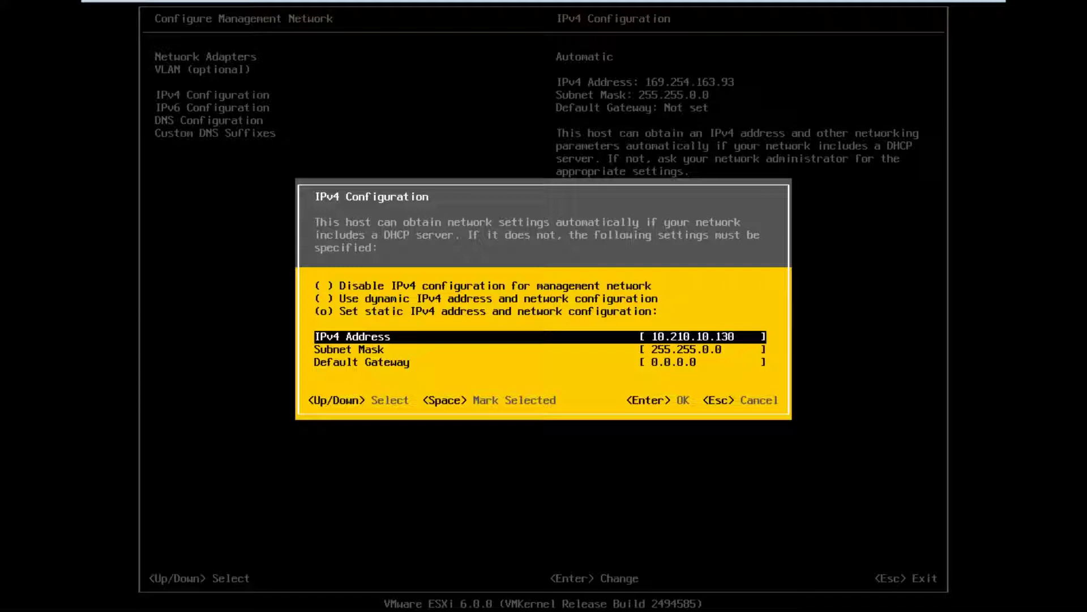
key("Down")
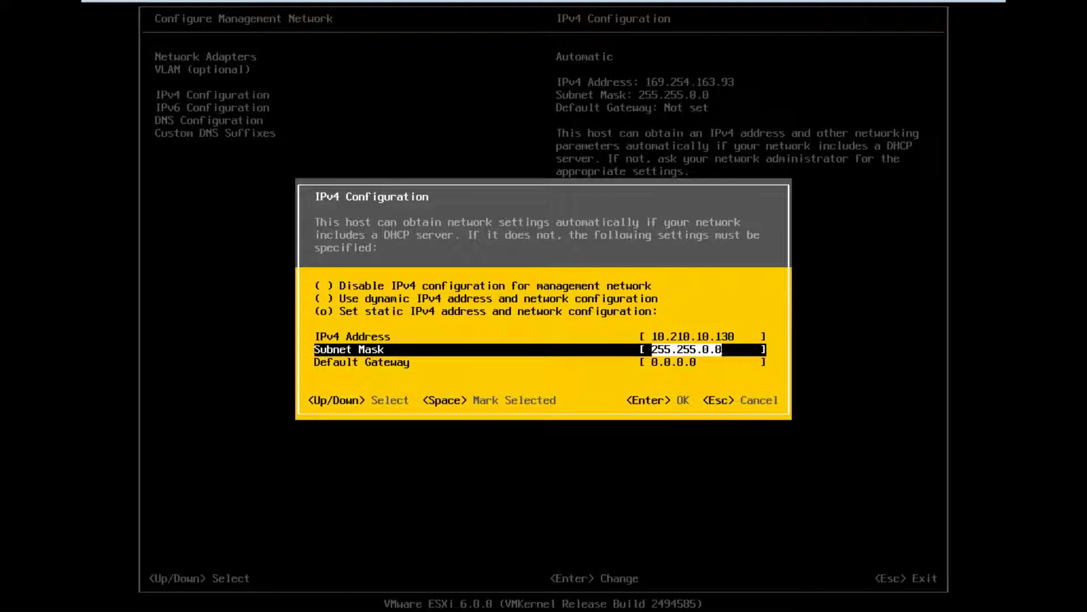
type("255.0.0.0")
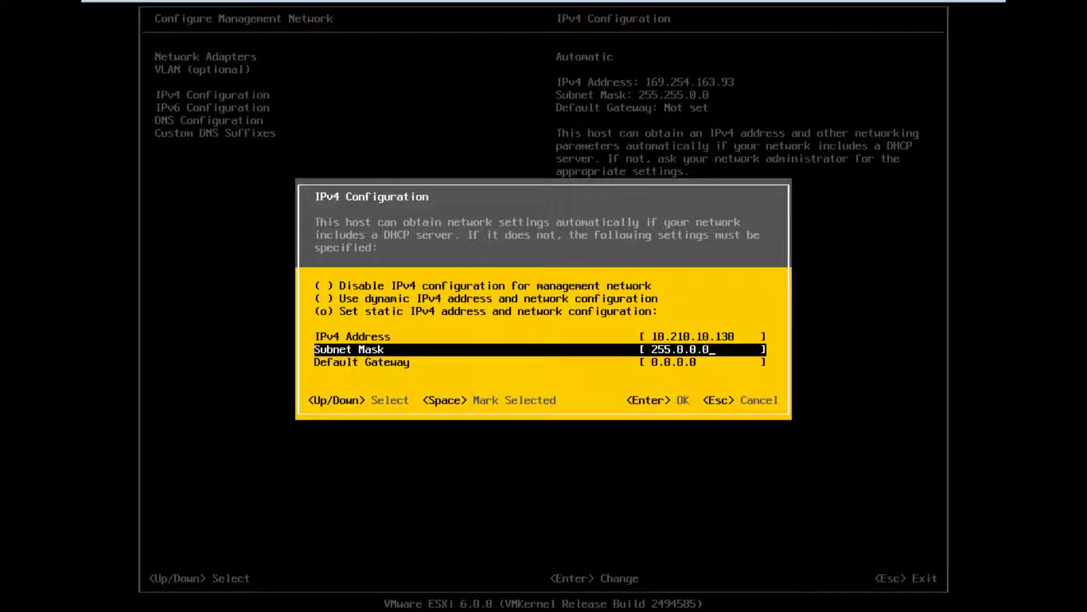
key("Down")
type("10.210.10.1")
key("Return")
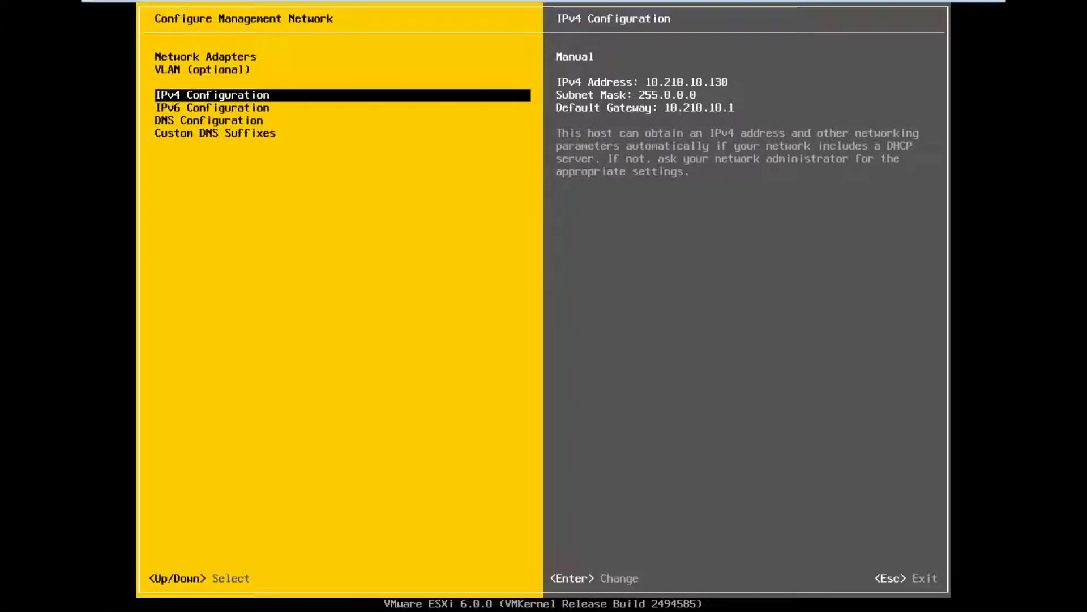
key("Down")
Disable IPv6 in the IPv6 Configuration dialog
key("Return")
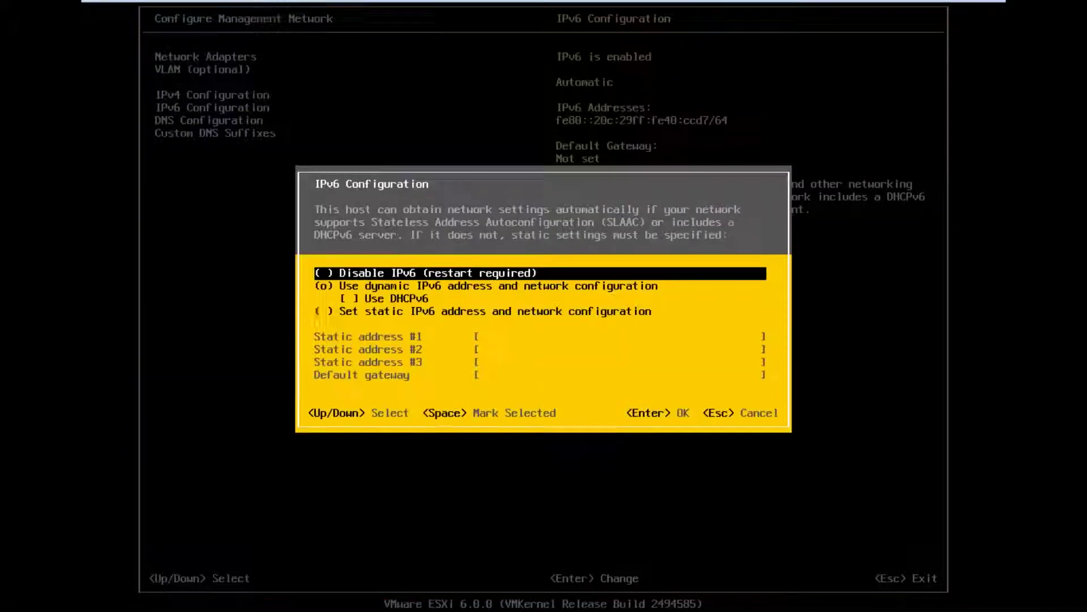
key("space")
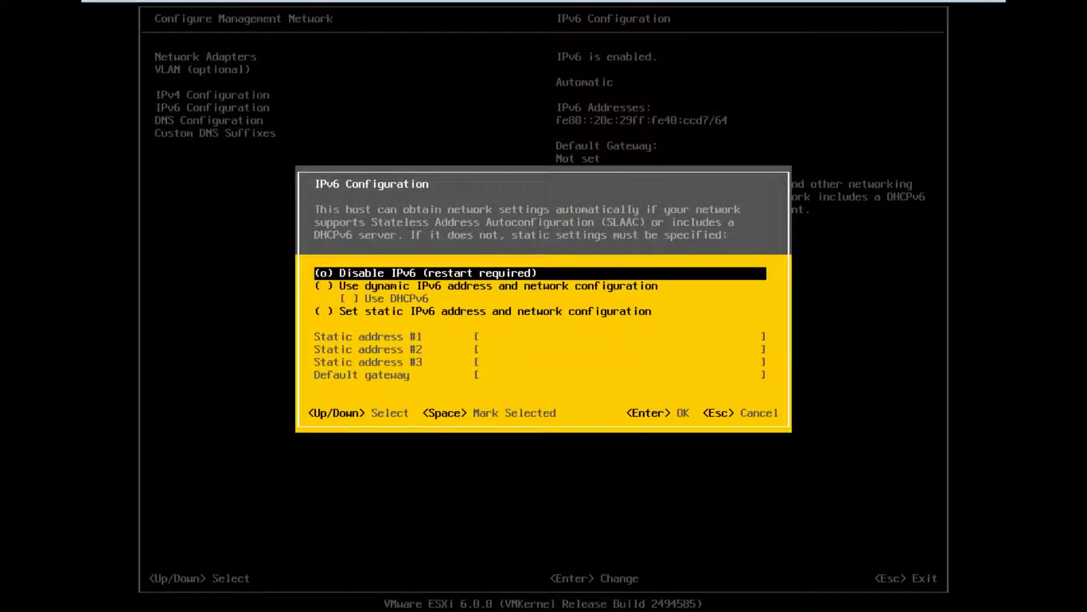
key("Return")
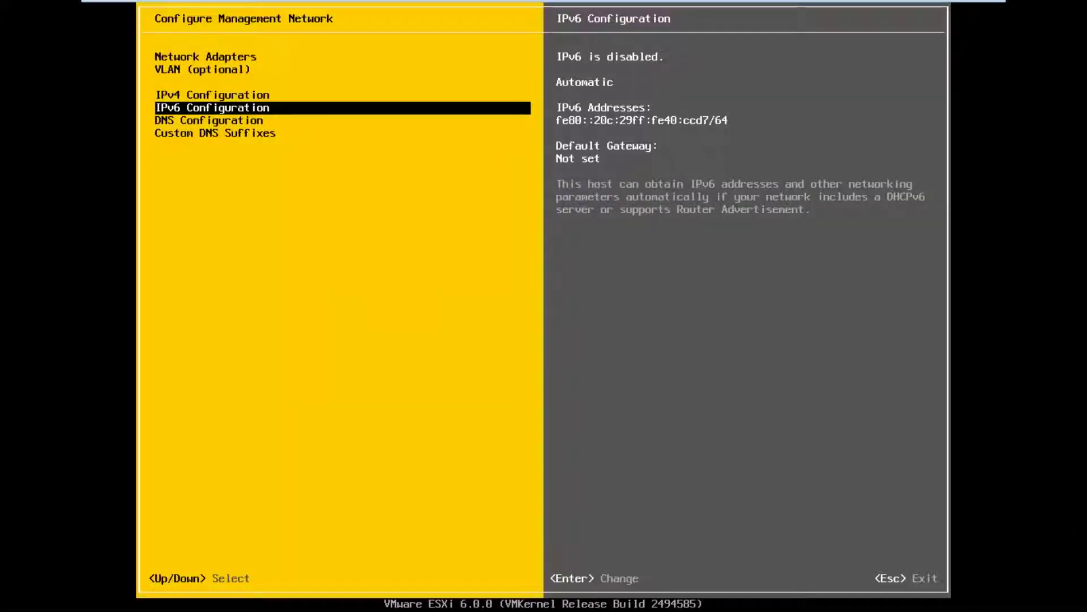
key("Down")
Keep DNS hostname localhost with no servers, then open Custom DNS Suffixes
key("Return")
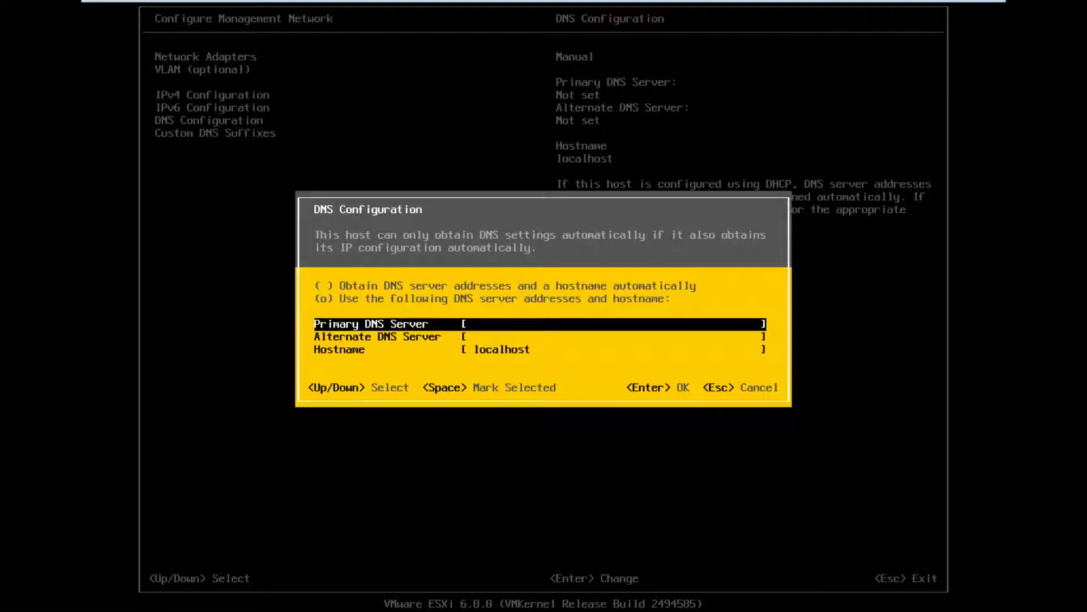
key("Down")
key("Down")
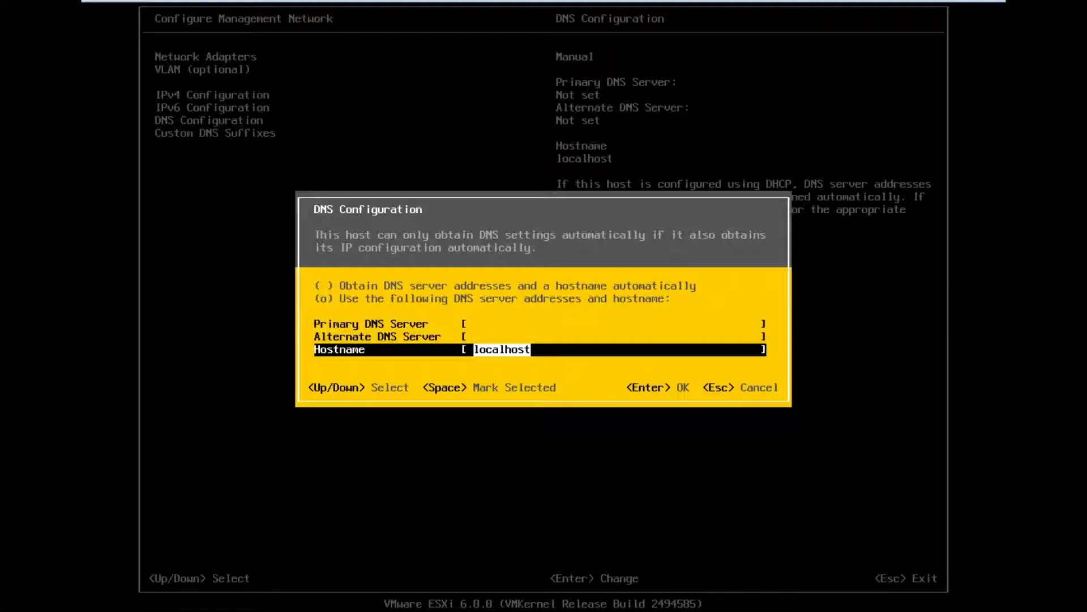
key("Return")
key("Down")
key("Return")
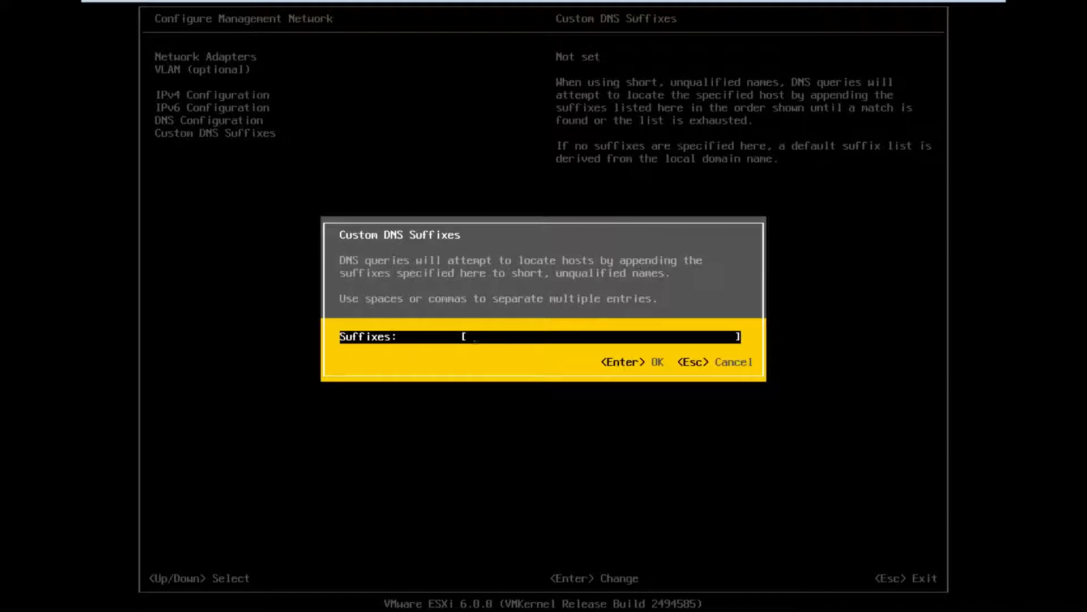
Leave DNS suffixes empty, decline the apply prompt, and confirm IPv4 stays static 10.210.10.130
key("Escape")
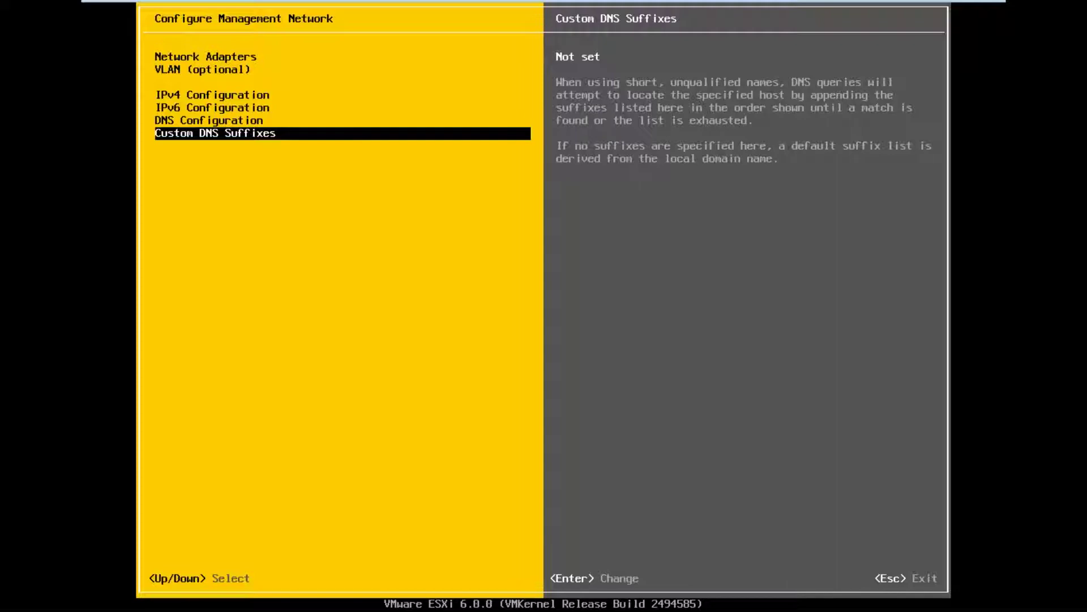
key("Escape")
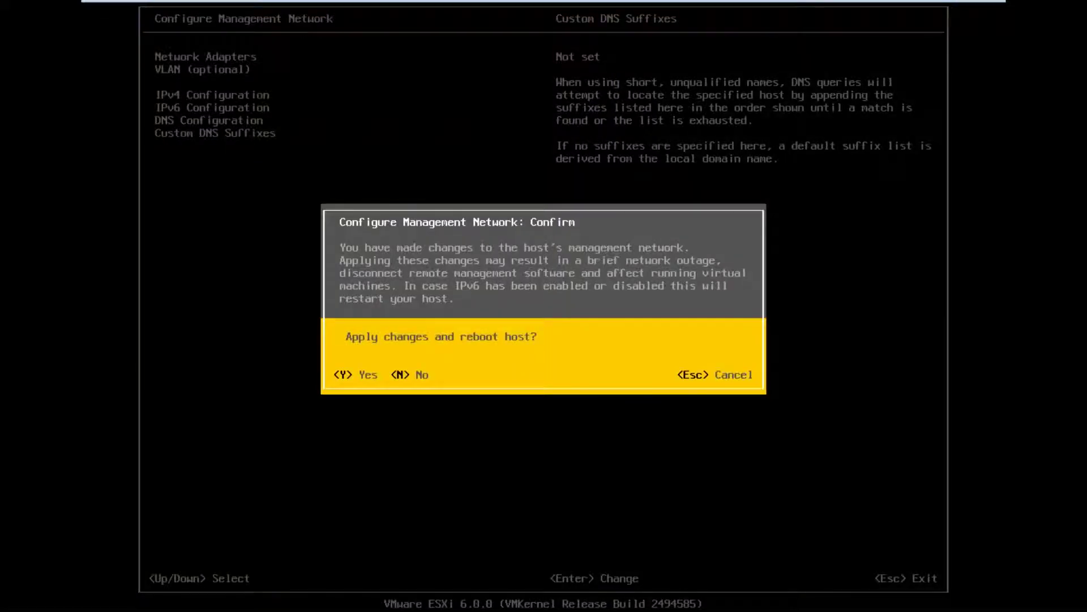
key("Escape")
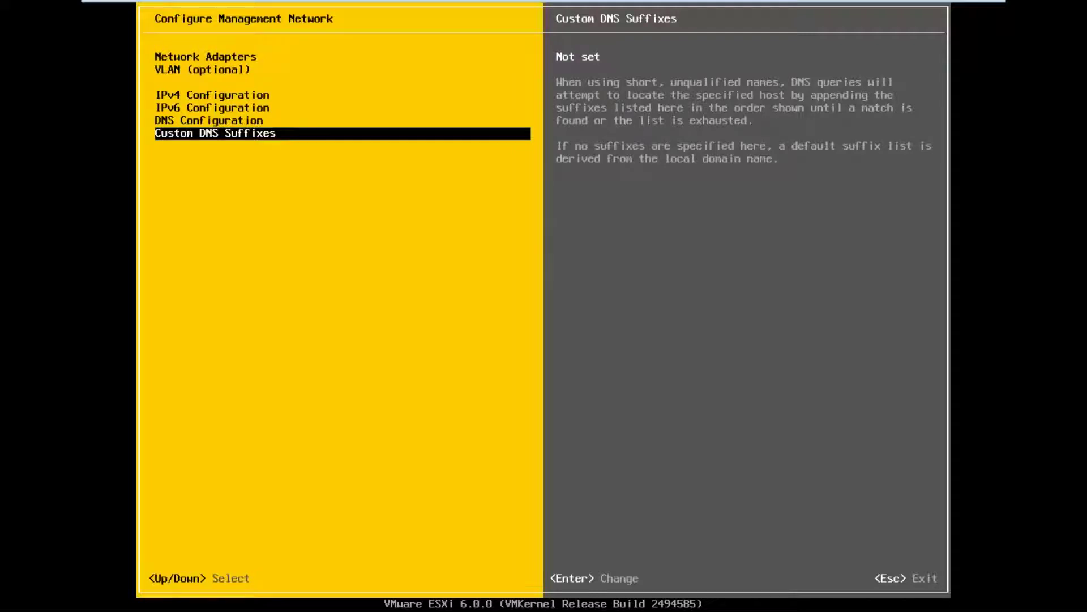
key("Up")
key("Up")
key("Up")
key("Return")
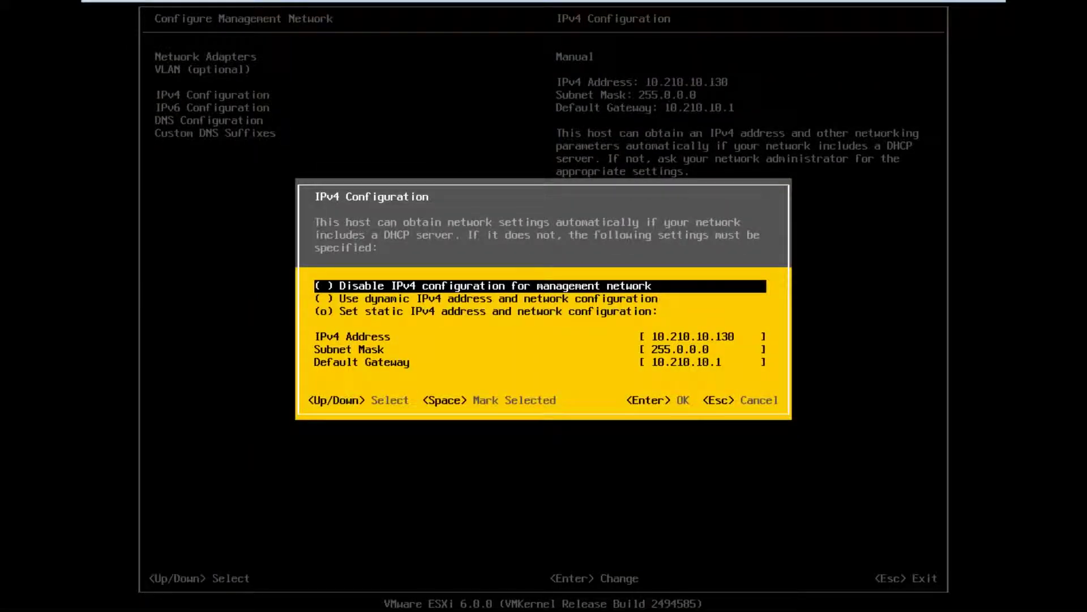
key("Escape")
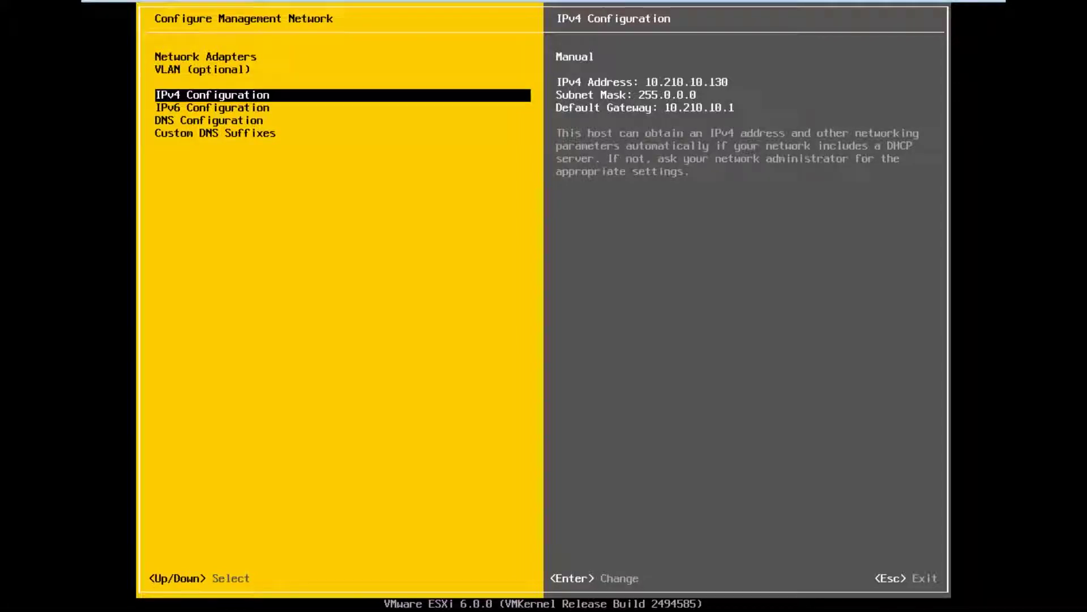
key("Escape")
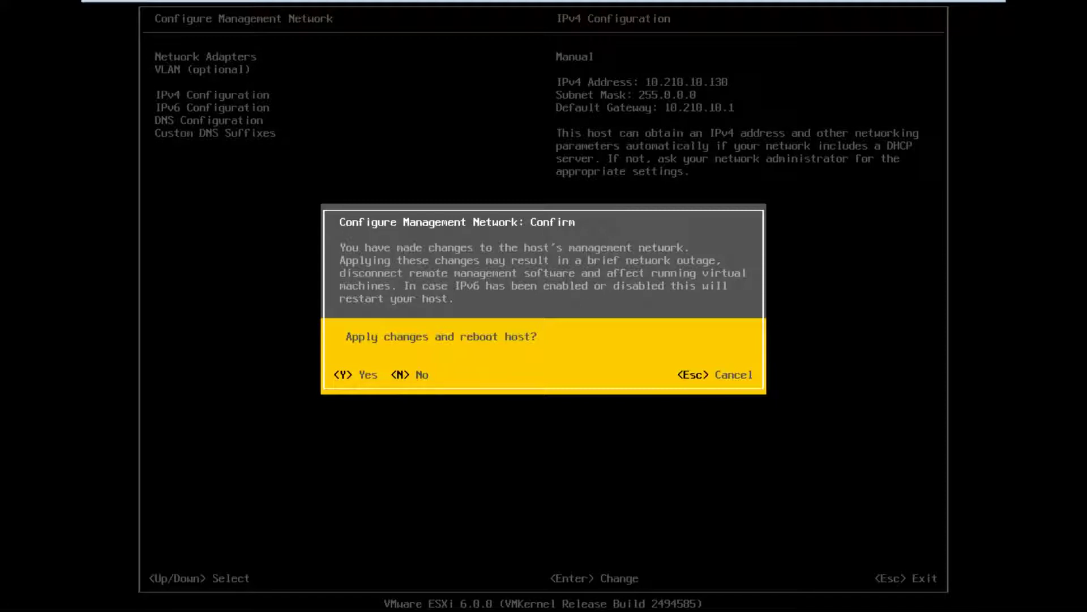
Answer the apply-and-reboot prompt so the host uses static address 10.210.10.130
key("Escape")
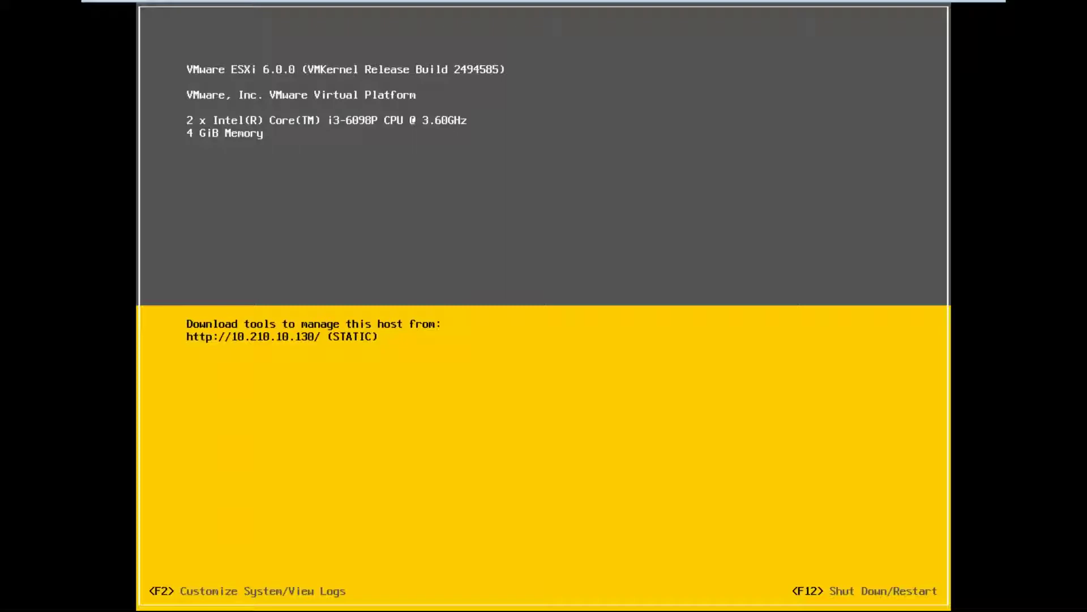
Log in as root and run Test Management Network, pinging gateway 10.210.10.1 and resolving localhost
key("F2")
type("*********")
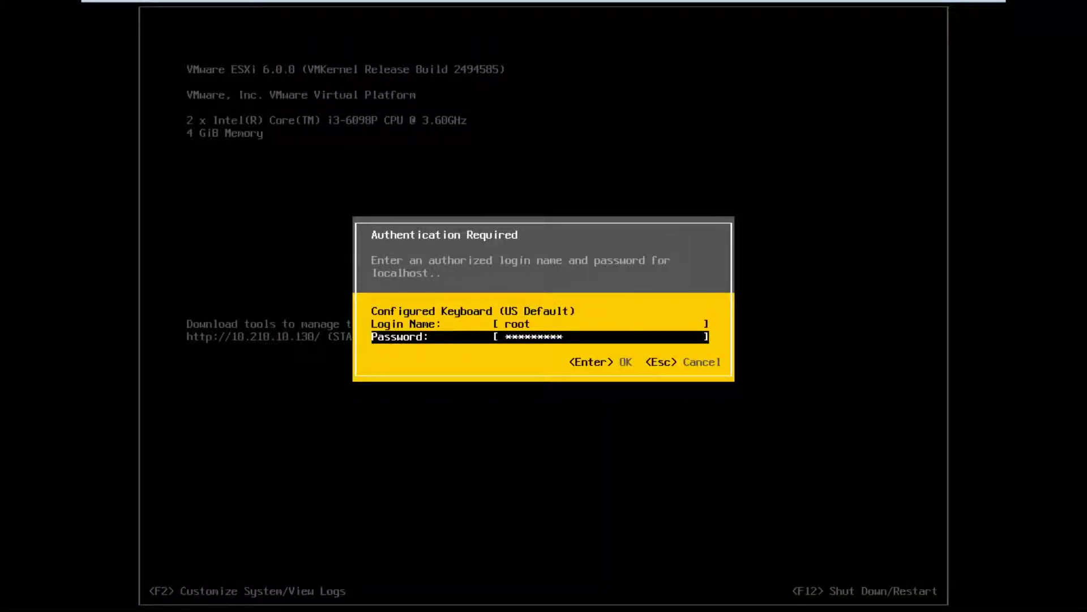
key("Return")
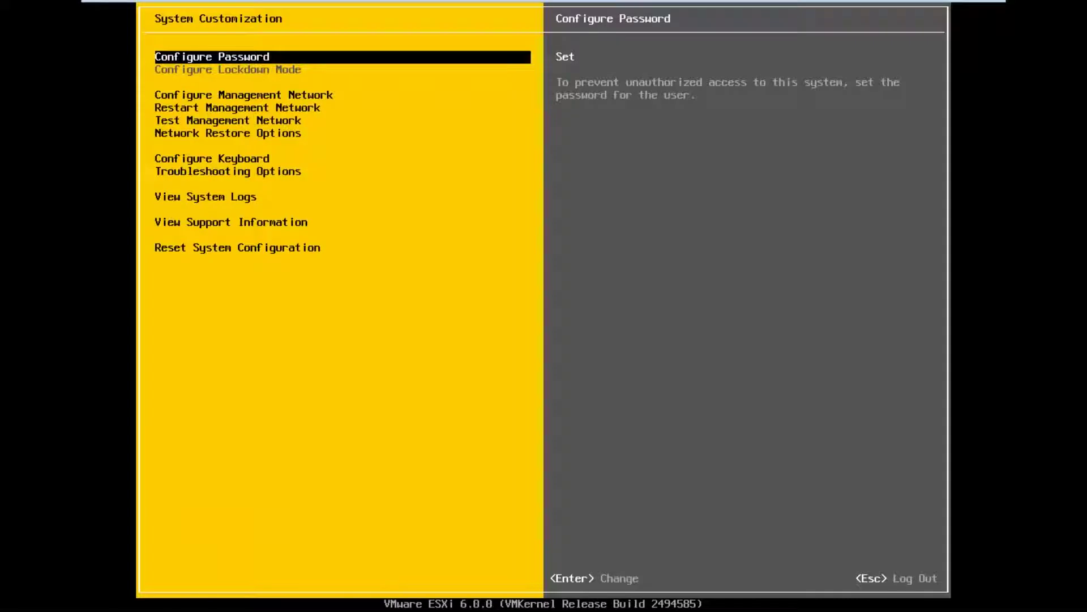
key("Down")
key("Down")
key("Down")
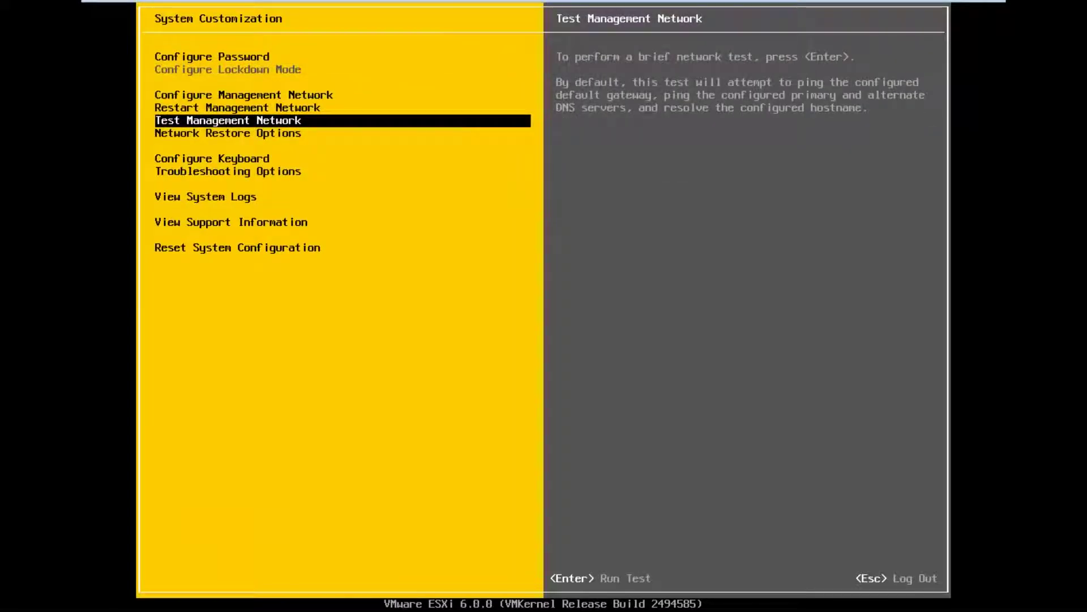
key("Return")
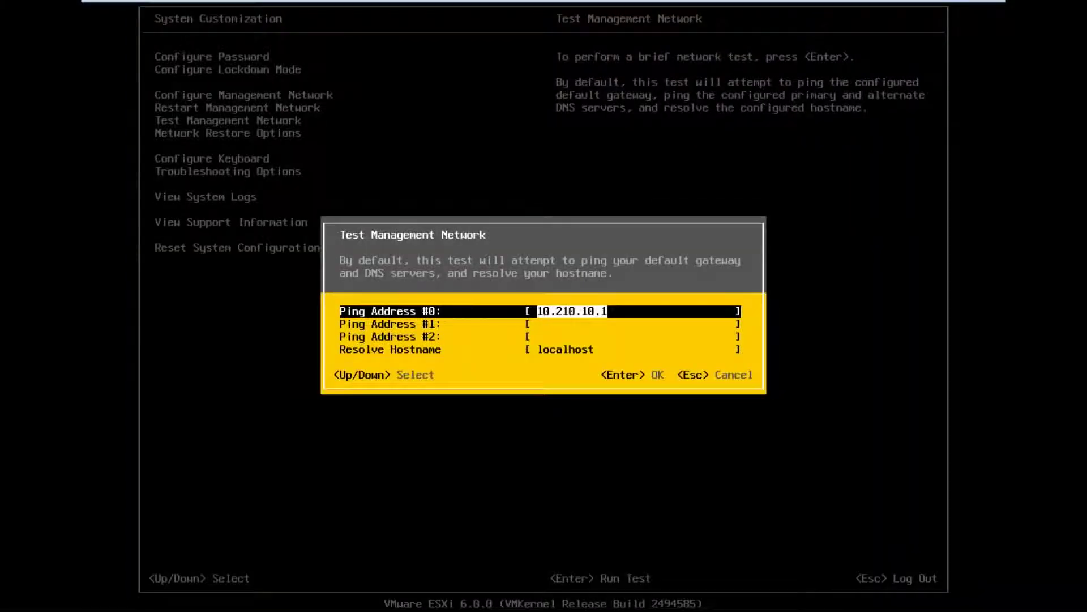
key("Return")
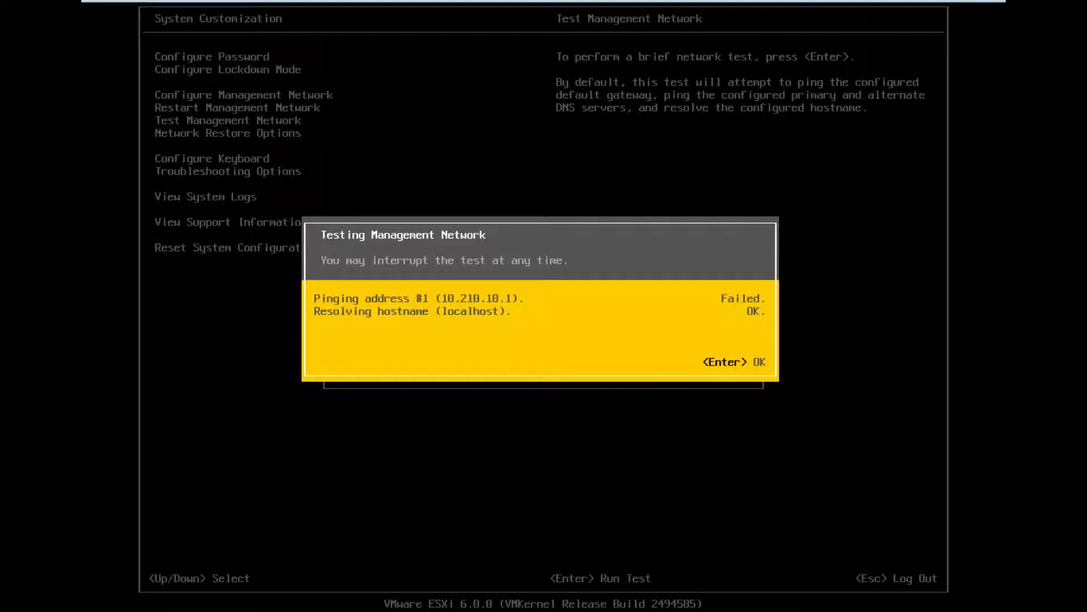
key("Return")
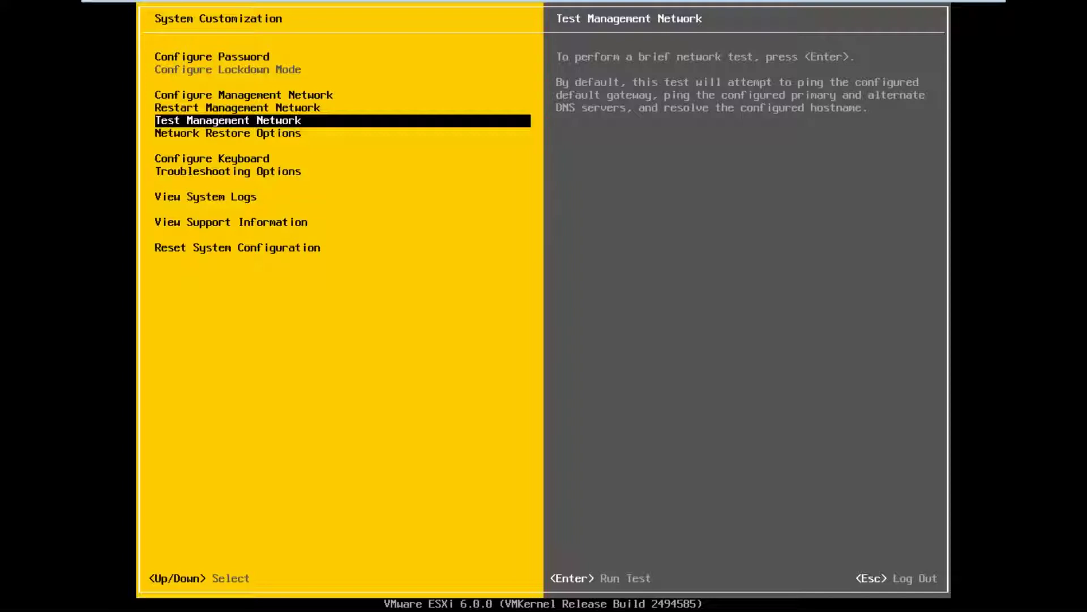
Log out of System Customization and switch to the ESXi text console with Alt+F1
key("Down")
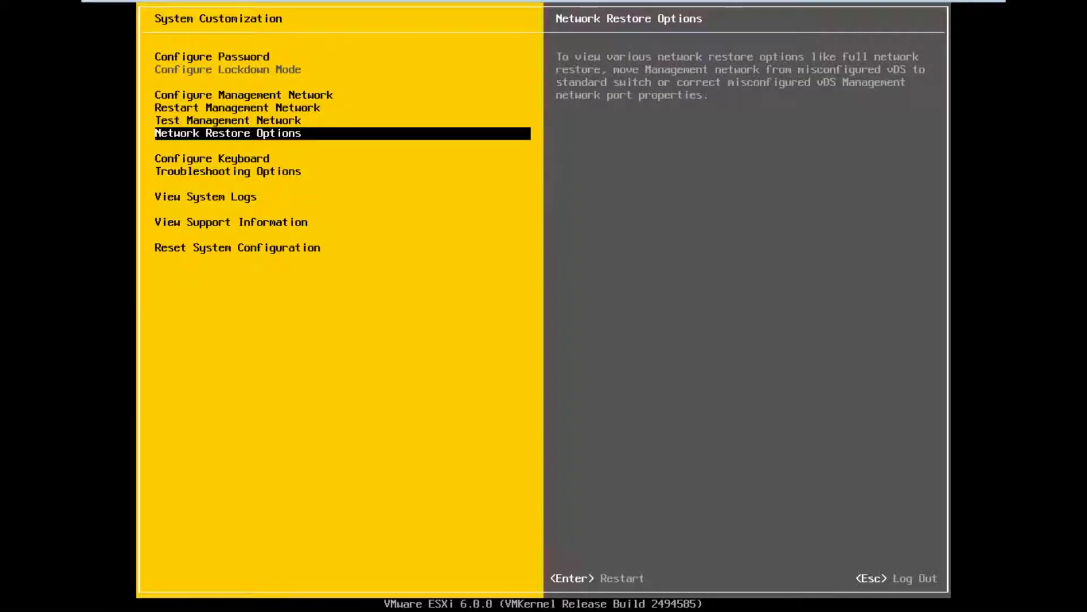
key("Escape")
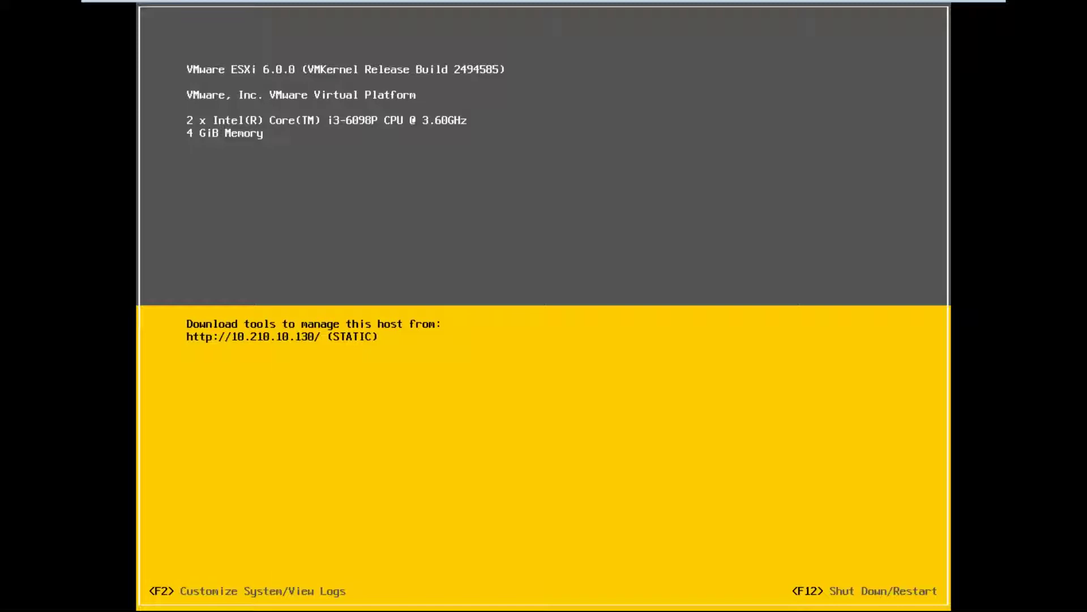
key("alt+F1")
Log in with the root password to reach the System Customization menu
key("F2")
key("Tab")
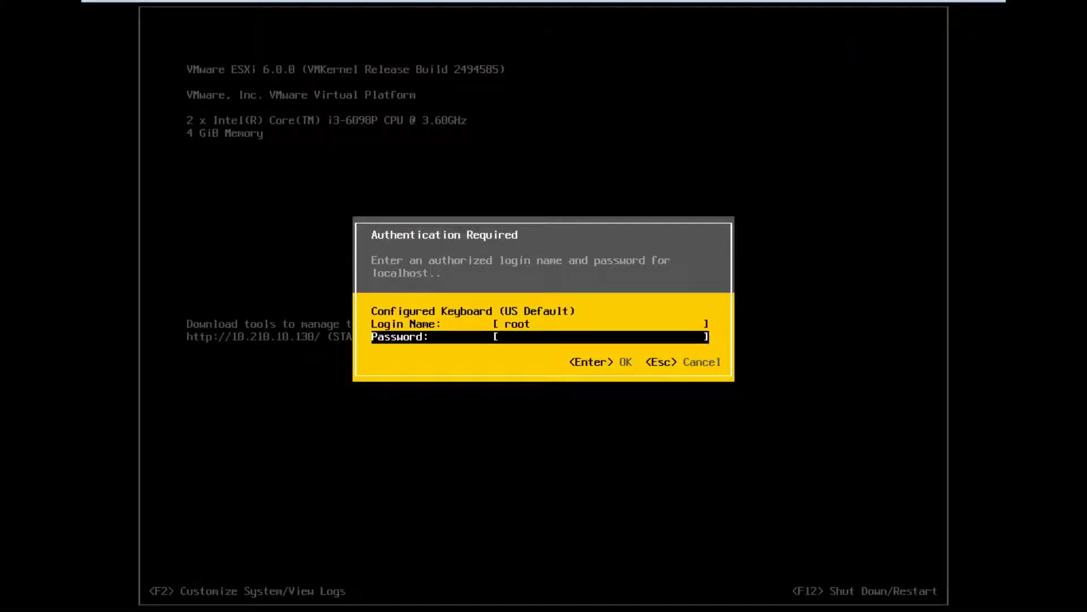
type("*********")
key("Return")
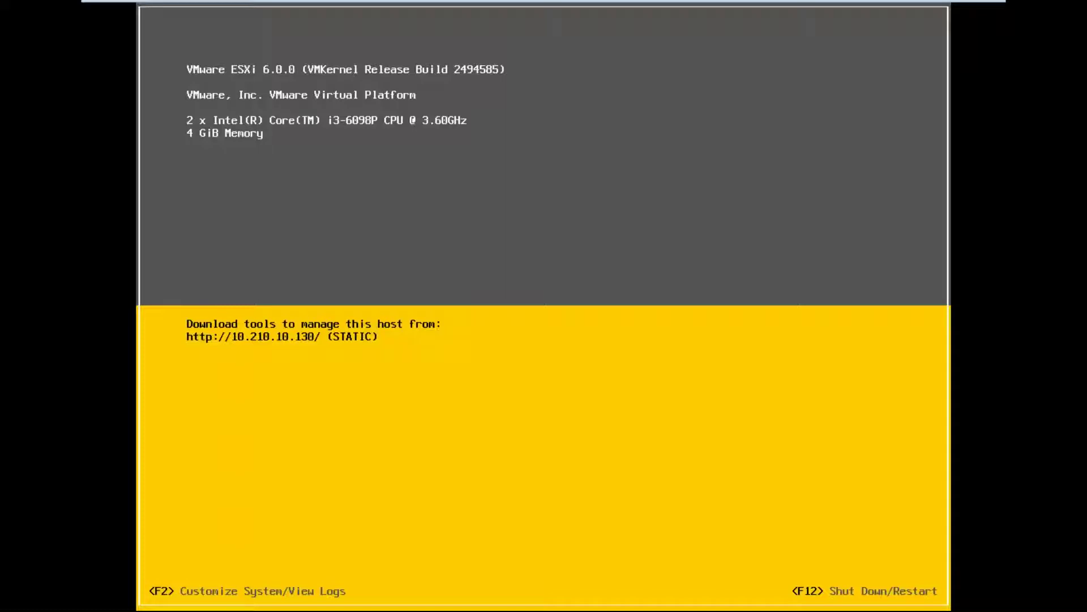
key("Down")
key("Down")
key("Down")
key("Down")
key("Down")
key("Down")
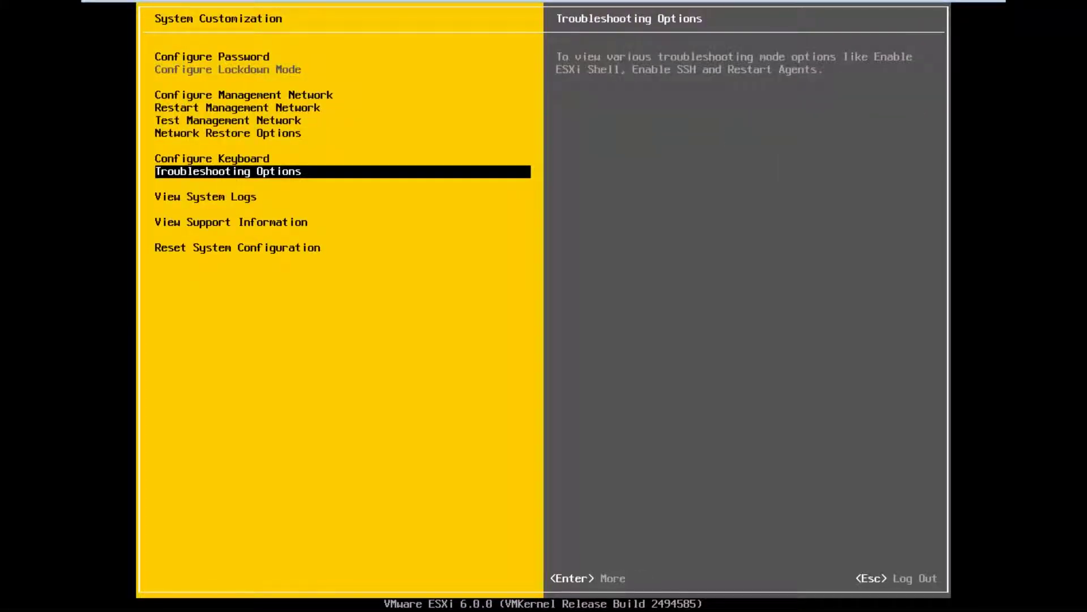
Enable the ESXi Shell and SSH under Troubleshooting Mode Options, then return to System Customization
key("Return")
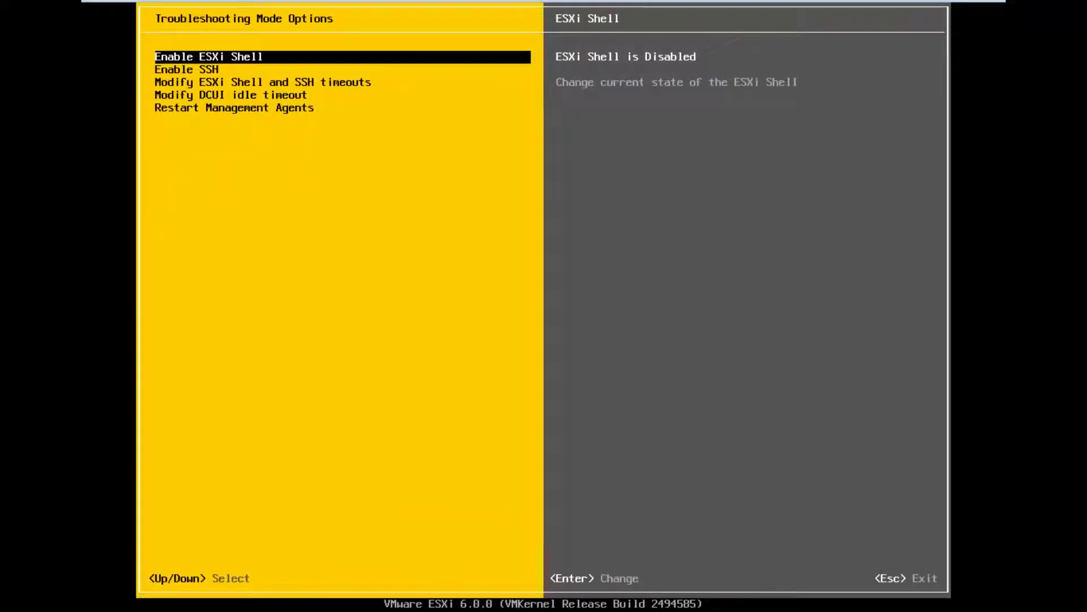
key("Return")
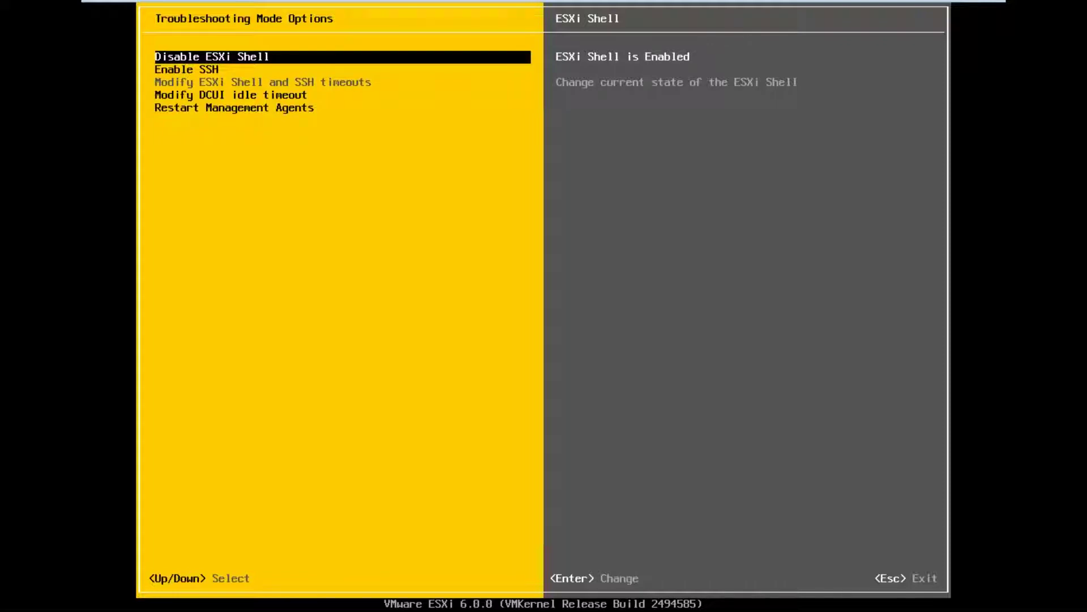
key("Down")
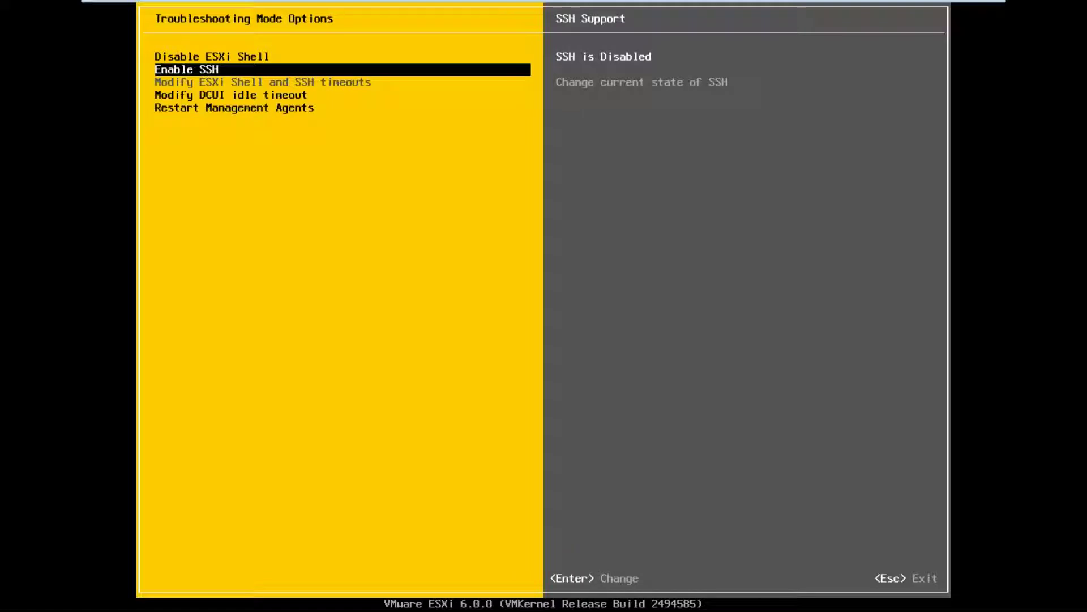
key("Return")
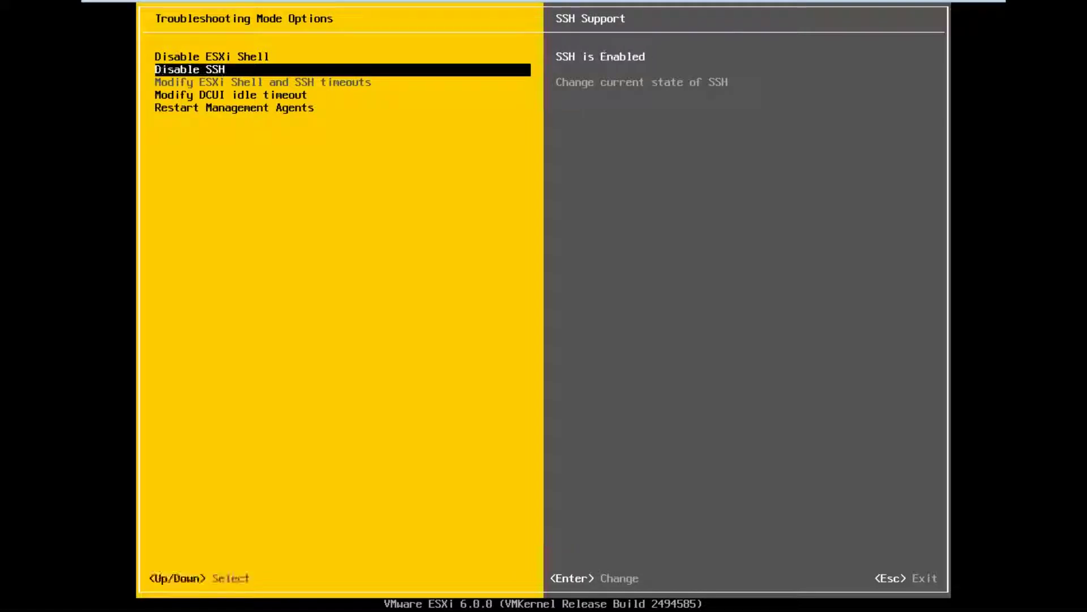
key("Escape")
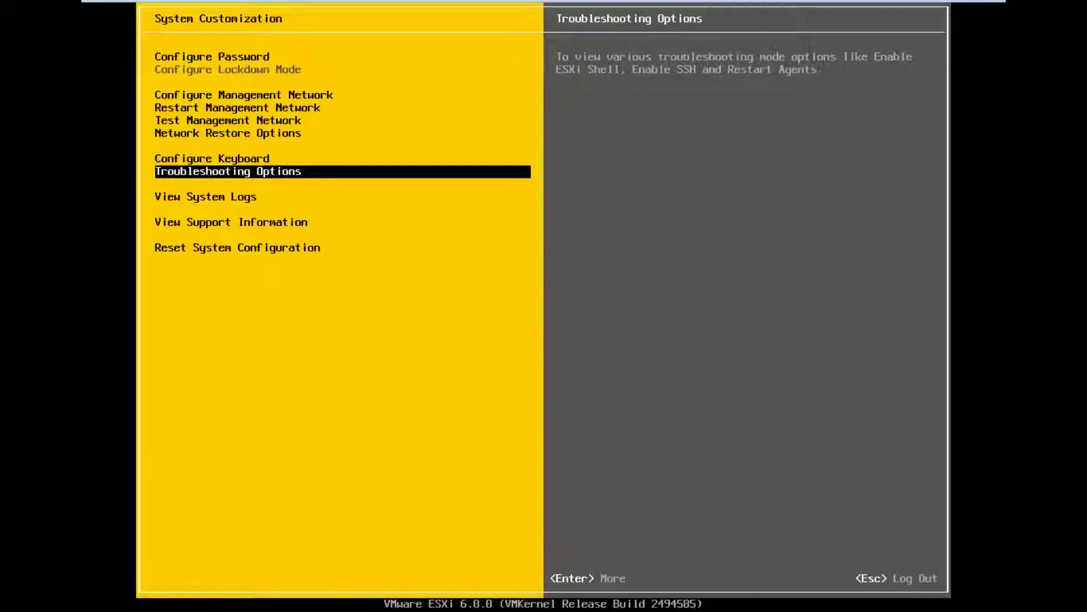
key("Escape")
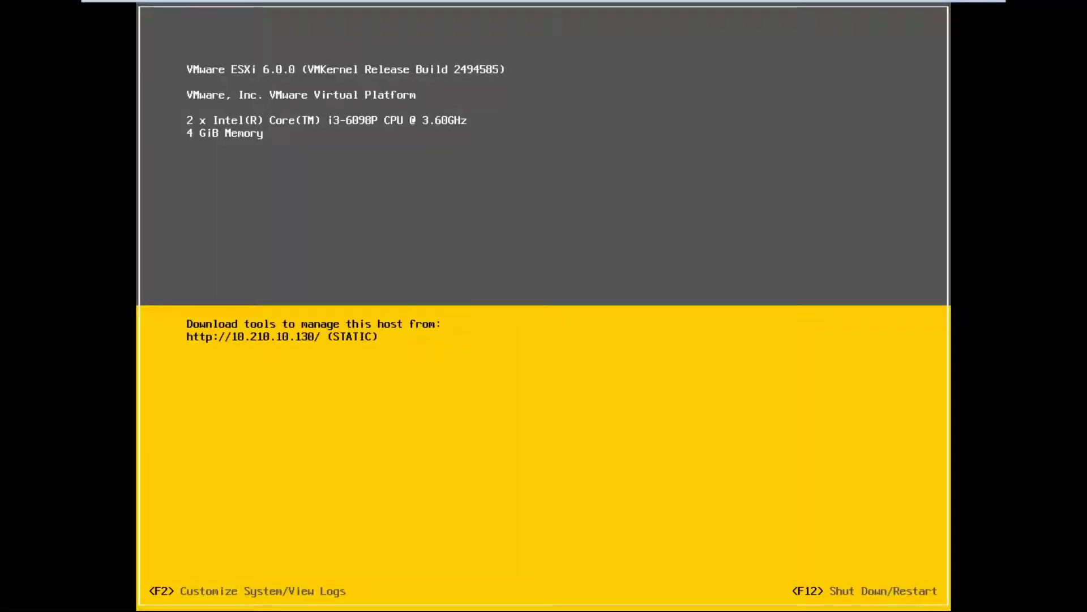
Log in as root on the ESXi shell console via Alt+F1
key("alt+F1")
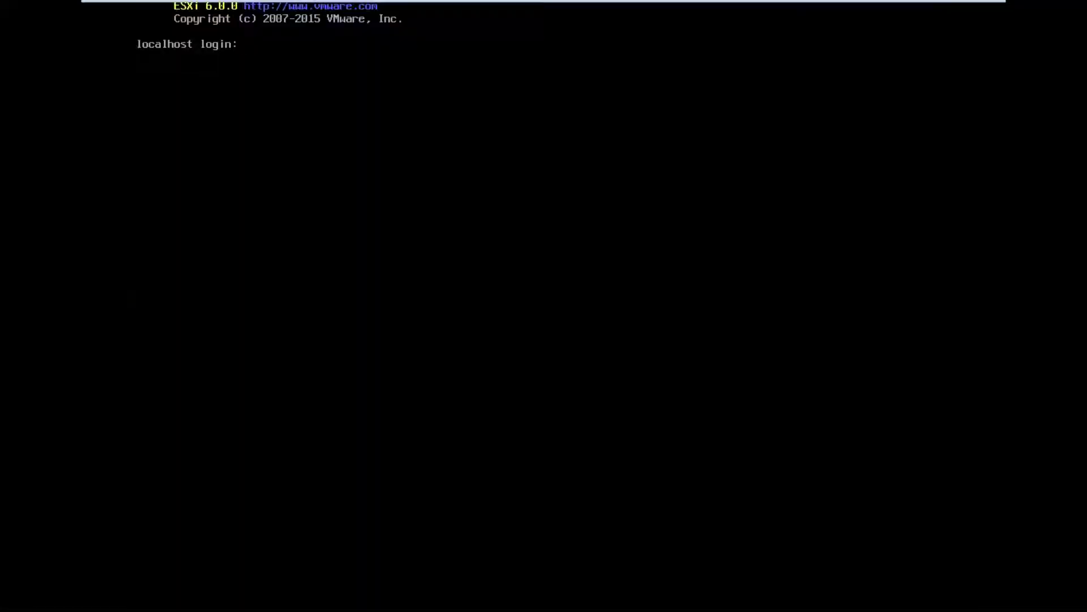
type("root")
key("Return")
key("alt+F2")
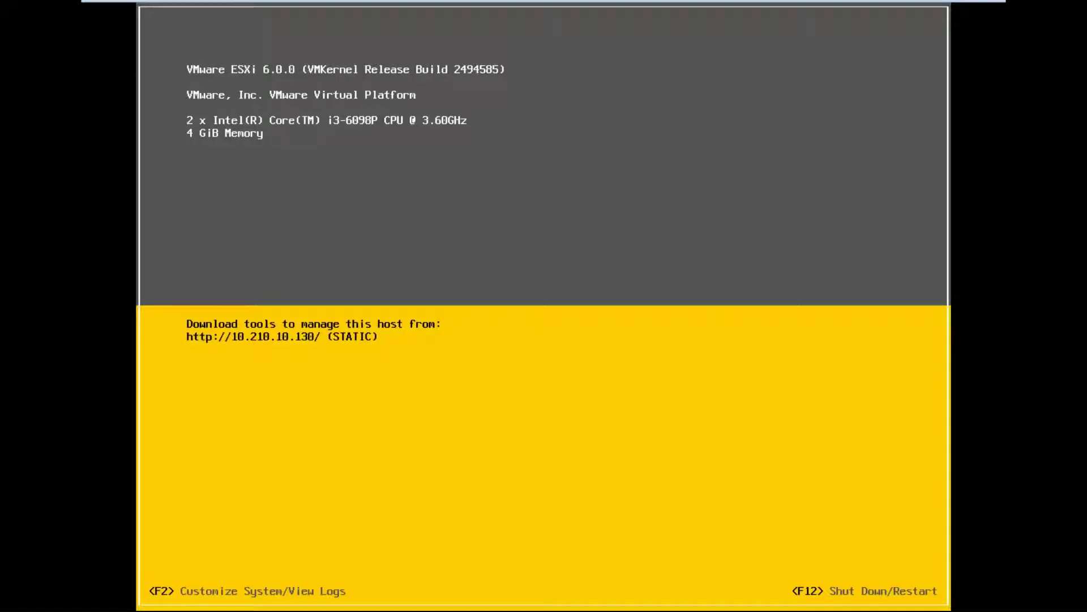
key("alt+F1")
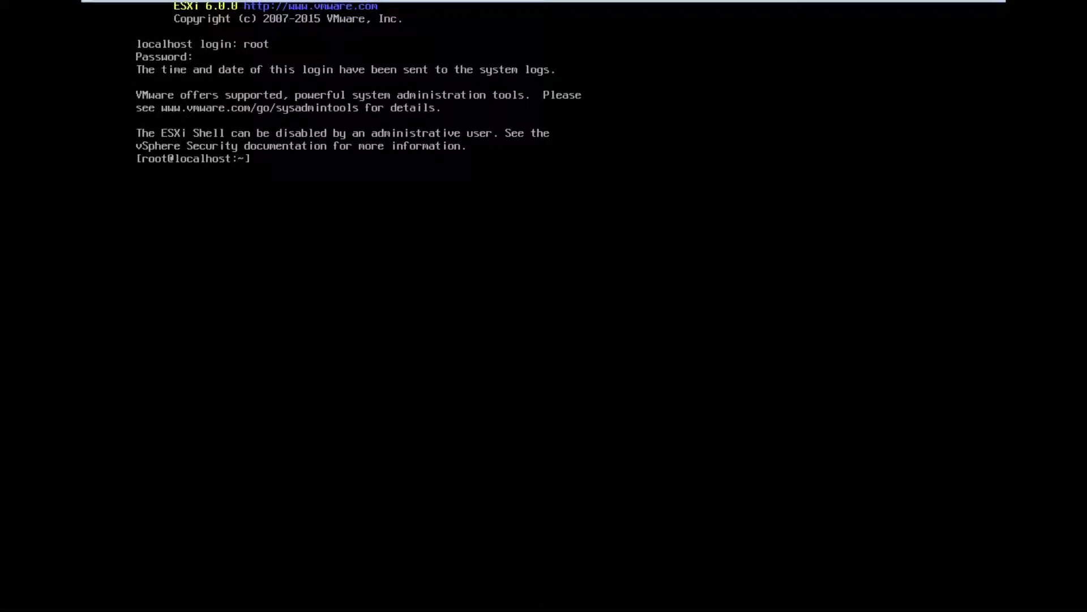
Change directory into /etc/init.d
type("cd etc")
key("Return")
type("cd ")
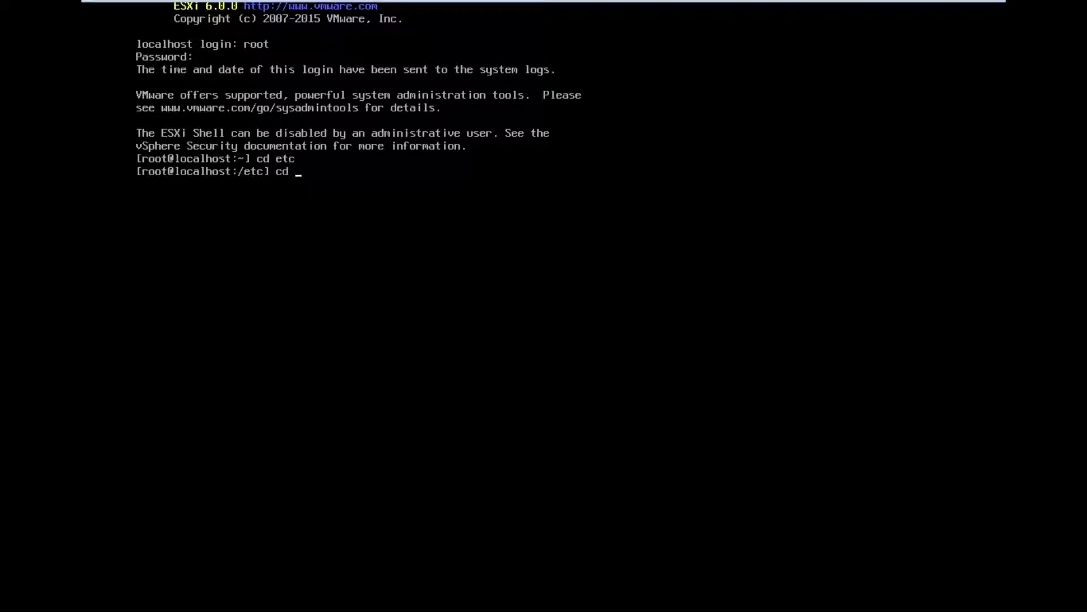
type("init.d")
key("Return")
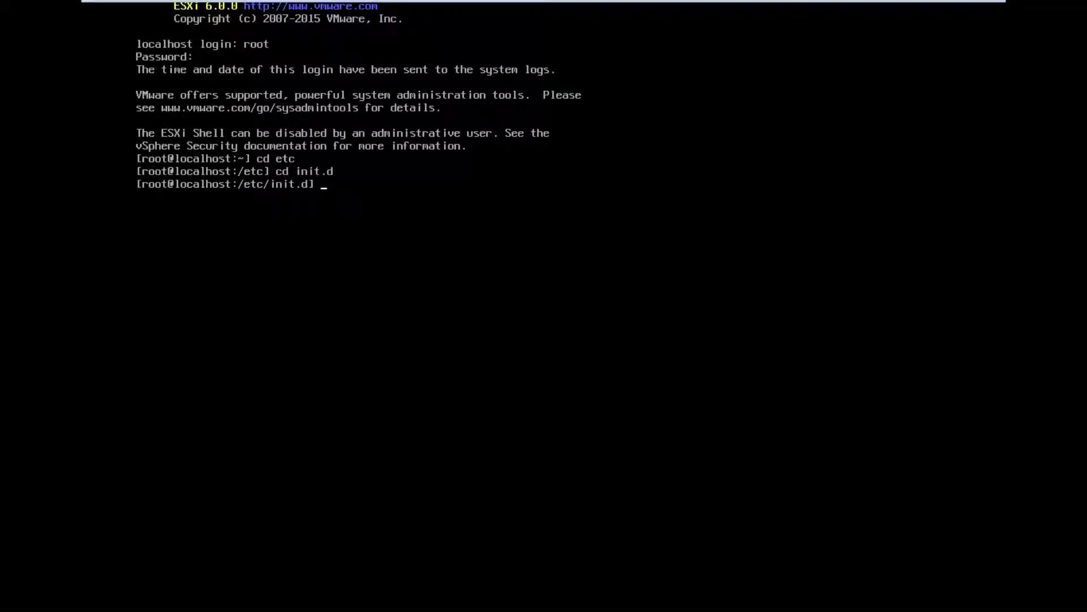
Run ./hostd status to confirm the hostd service is running
type("./hostd status")
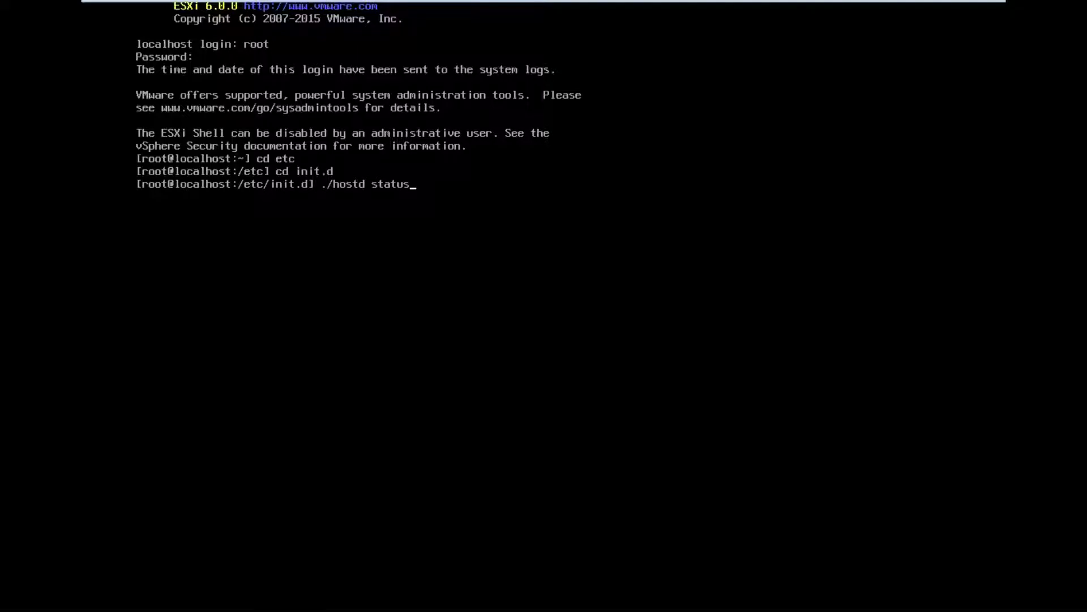
key("Return")
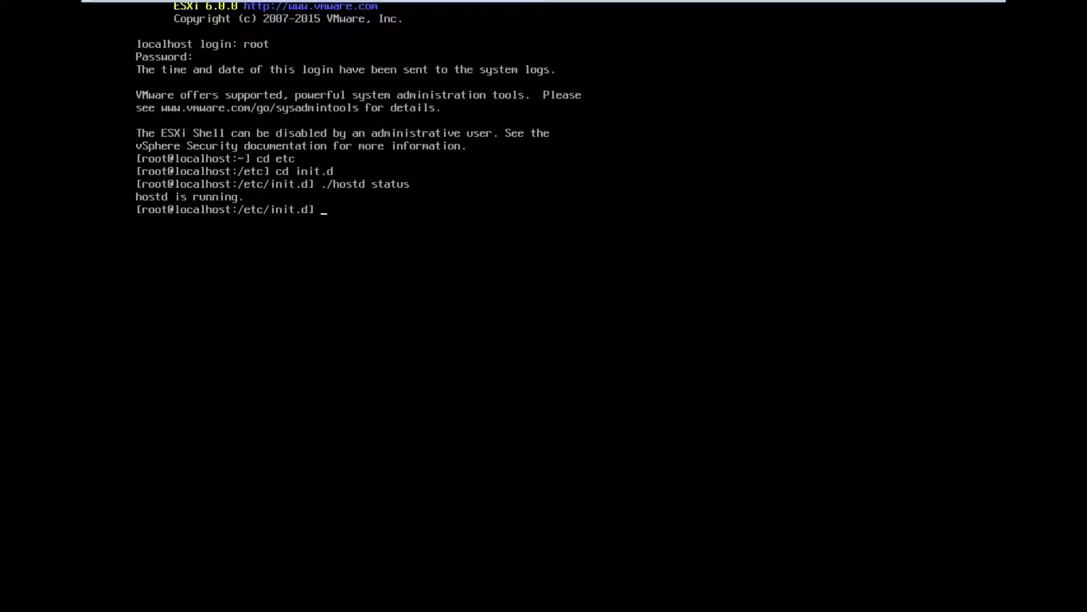
key("Up")
Clear the recalled command, go up two levels into the store folder, and list it
key("BackSpace")
key("BackSpace")
key("BackSpace")
key("BackSpace")
key("BackSpace")
key("BackSpace")
key("BackSpace")
key("BackSpace")
key("BackSpace")
key("BackSpace")
key("BackSpace")
key("BackSpace")
key("BackSpace")
key("BackSpace")
type("cd ..")
key("Return")
type("cd ..")
key("Return")
type("cd store")
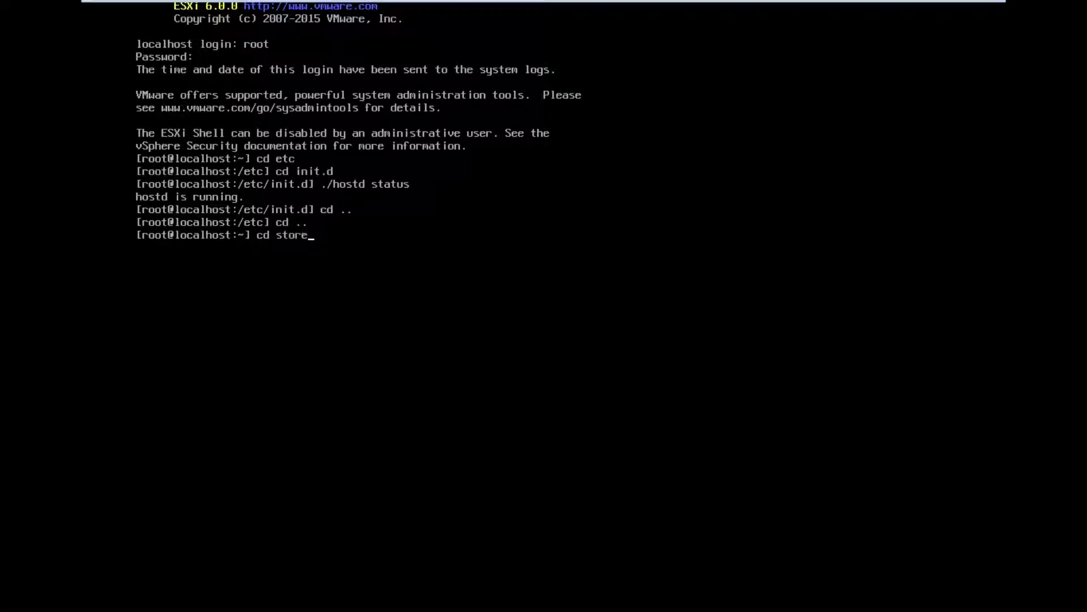
key("Return")
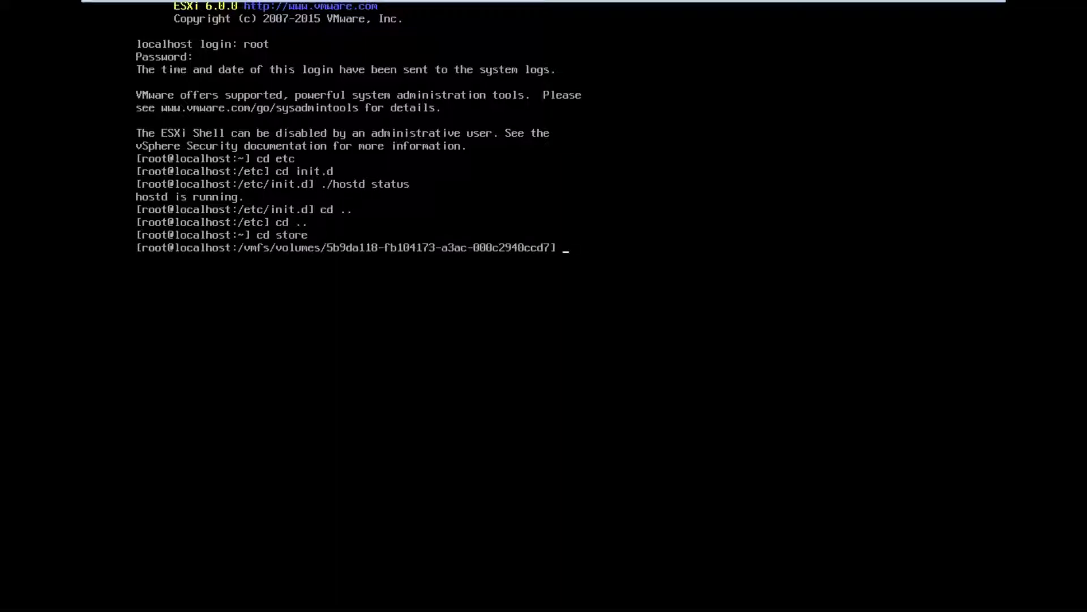
type("ls")
key("Return")
Enter packages and then 6.0.0 with Tab completion, listing each folder's contents
type("cd")
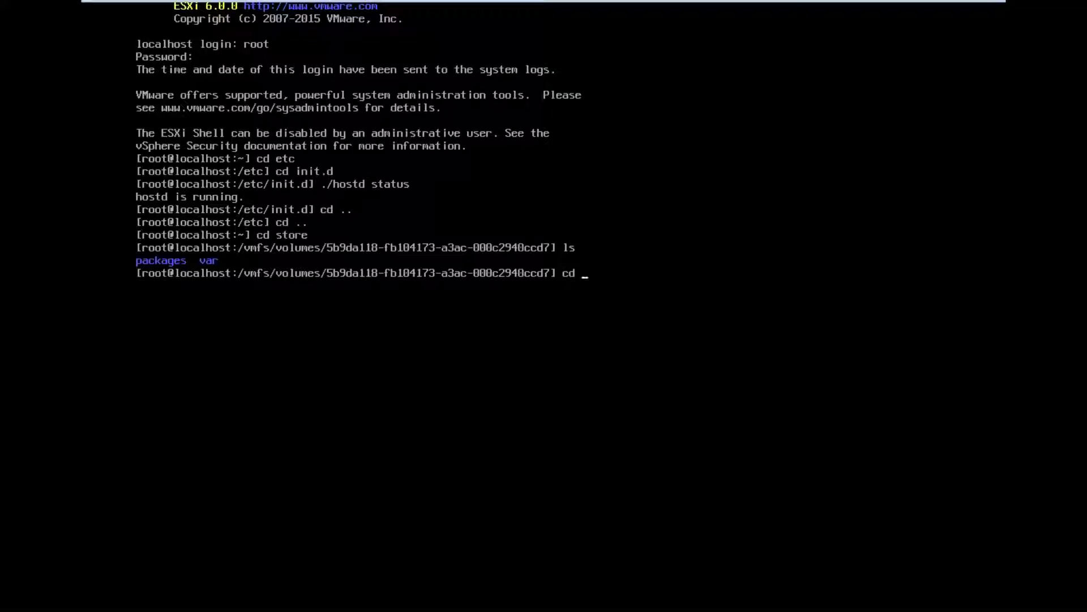
type(" p")
key("Tab")
key("Return")
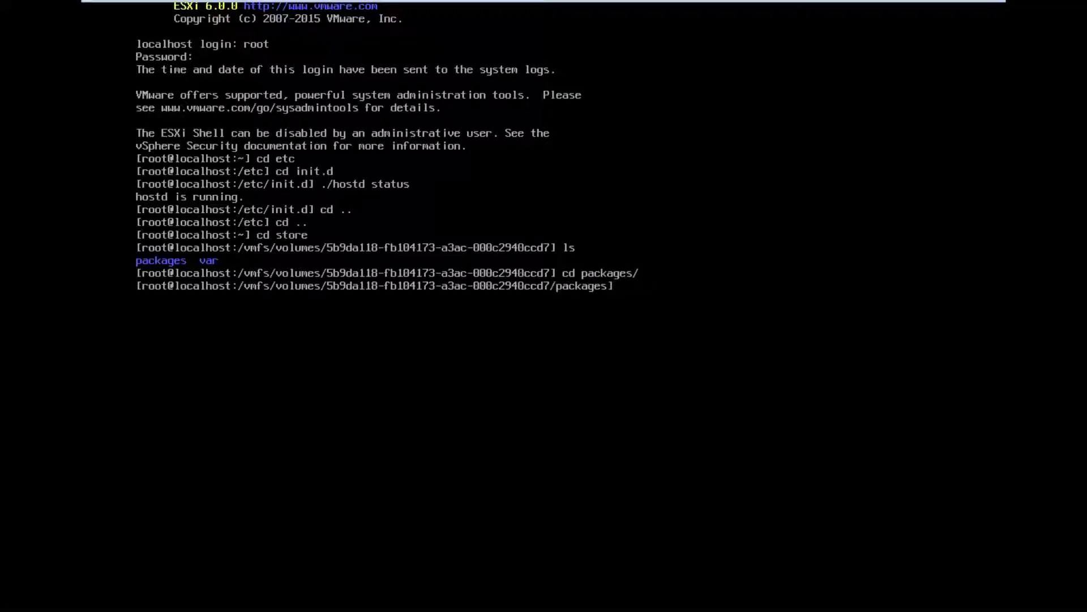
type("ls")
key("Return")
type("cd 6.0")
key("Tab")
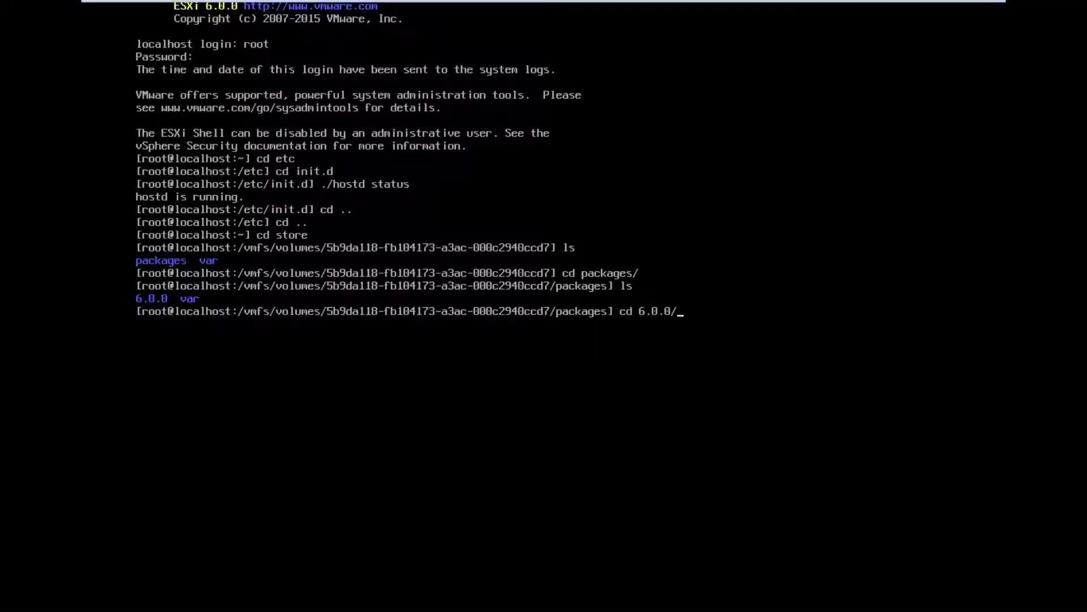
key("Return")
type("ls")
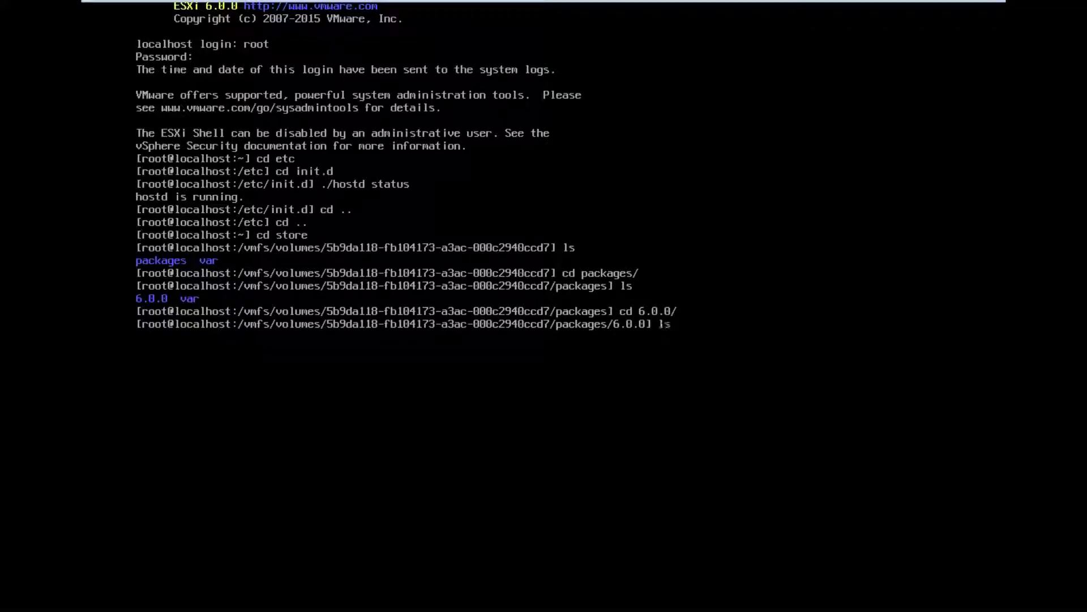
key("Return")
Enter the vmtools folder and list its ISO files such as linux.iso and windows.iso
type("cd")
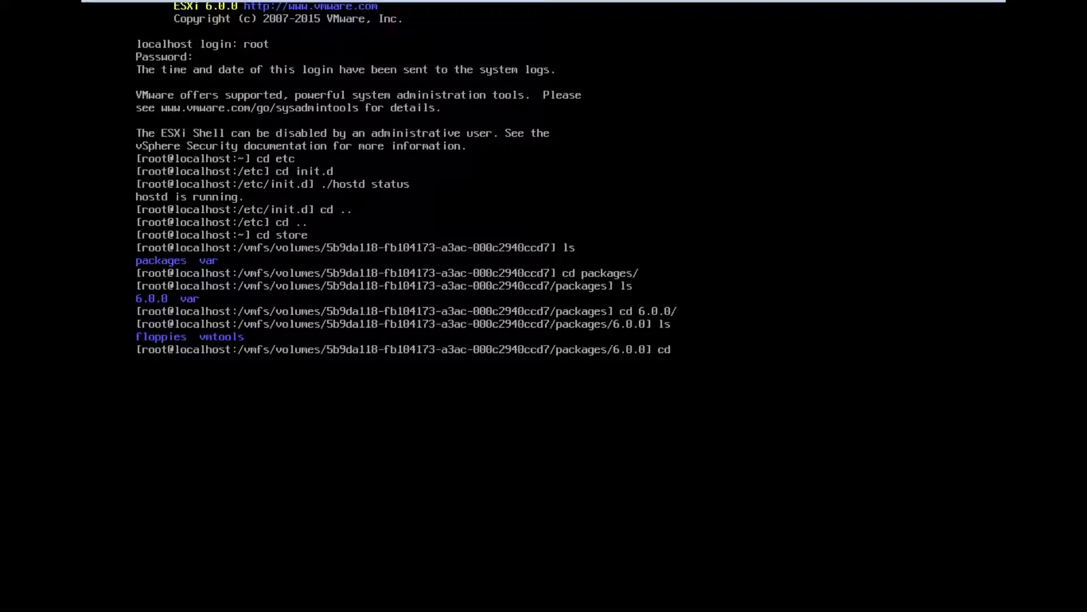
type(" vmtools")
key("Return")
type("s")
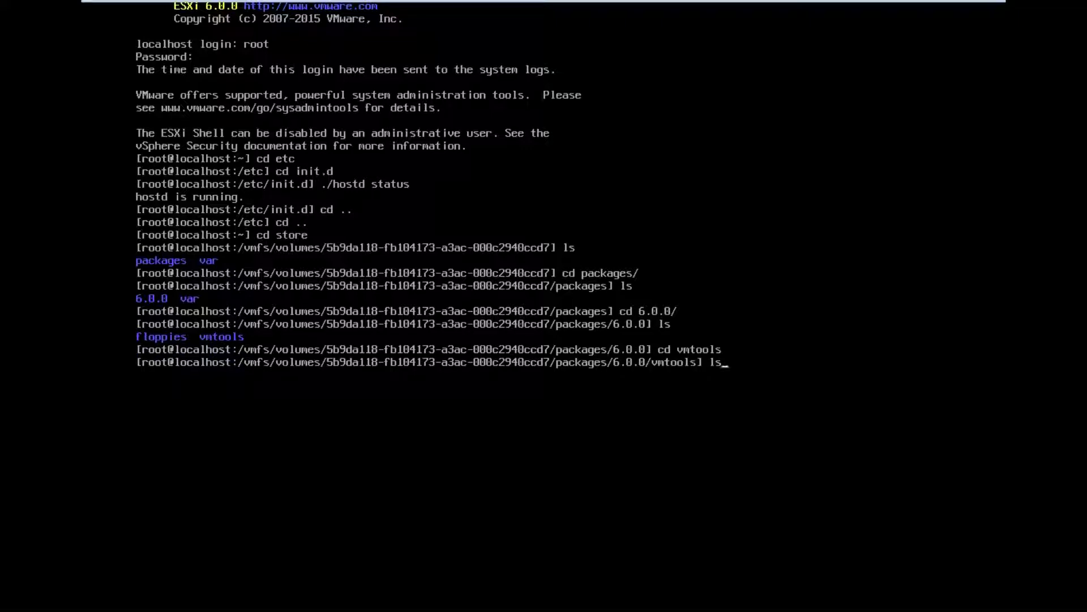
key("Return")
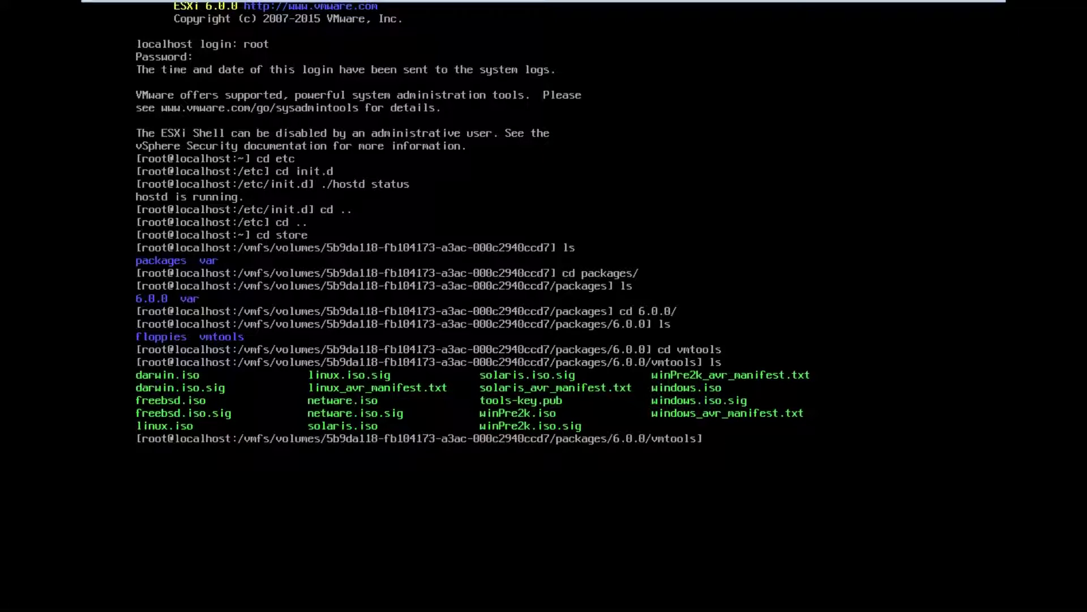
Climb from the vmtools folder through 6.0.0, packages and the volume root back to root's home directory
type("cd ,,")
key("Return")
type("cd ..")
key("Return")
type("cd ")
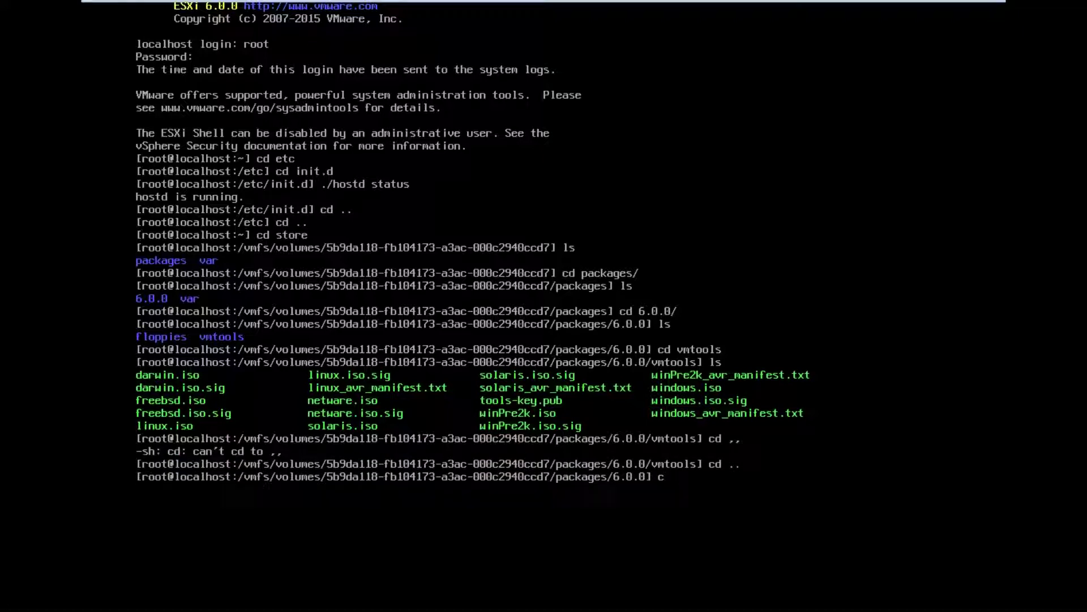
type("..")
key("Return")
type("cd ..")
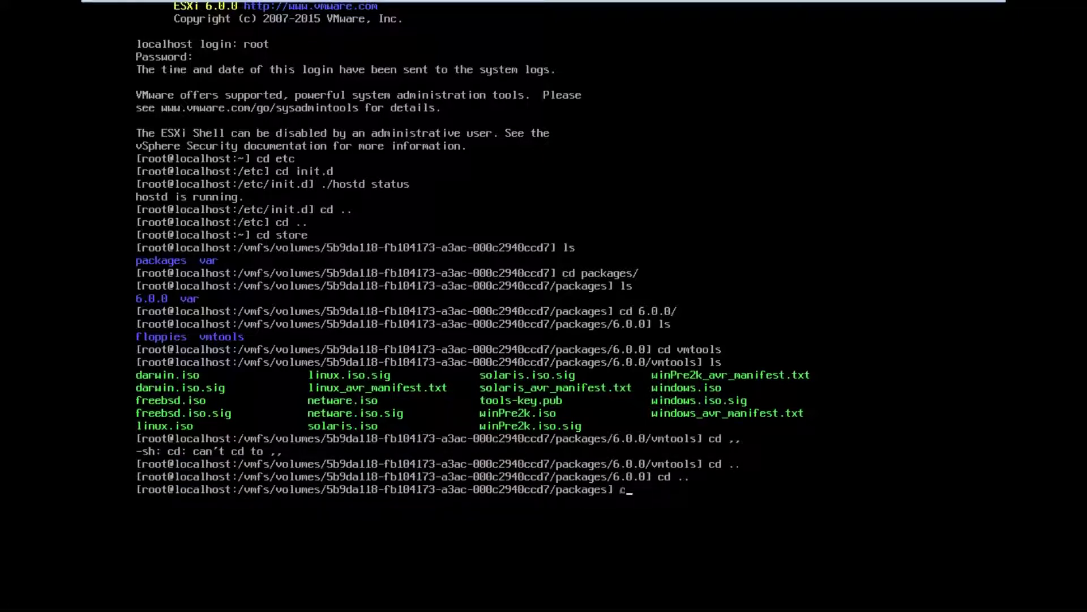
key("Return")
type("cd .")
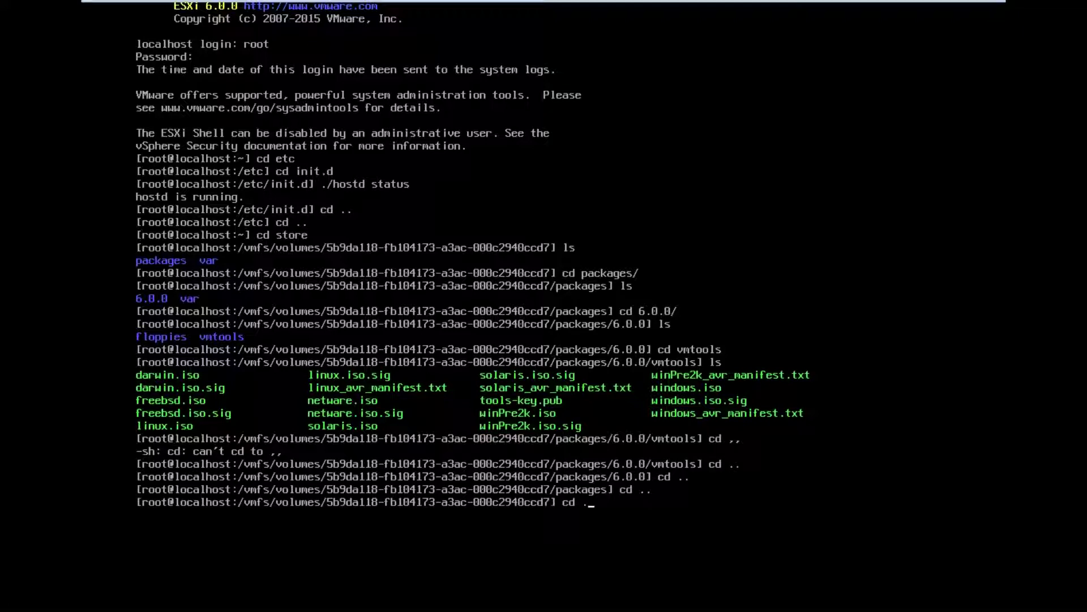
type(".")
key("Return")
type("cd ..")
key("Return")
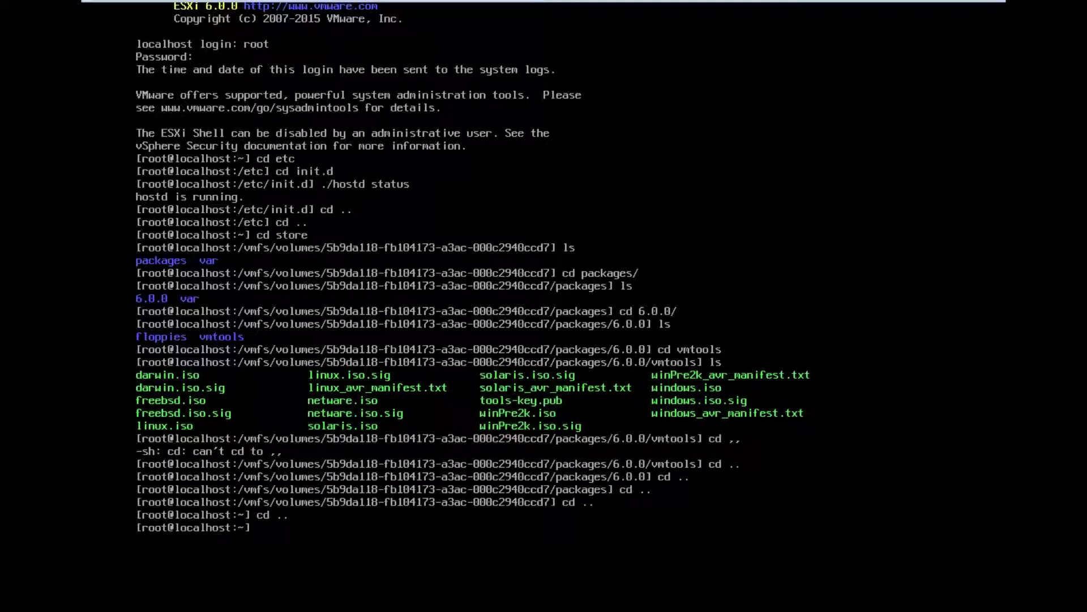
Clear the console, enter the scratch directory and list its contents
type("clear")
key("Return")
type("cd ")
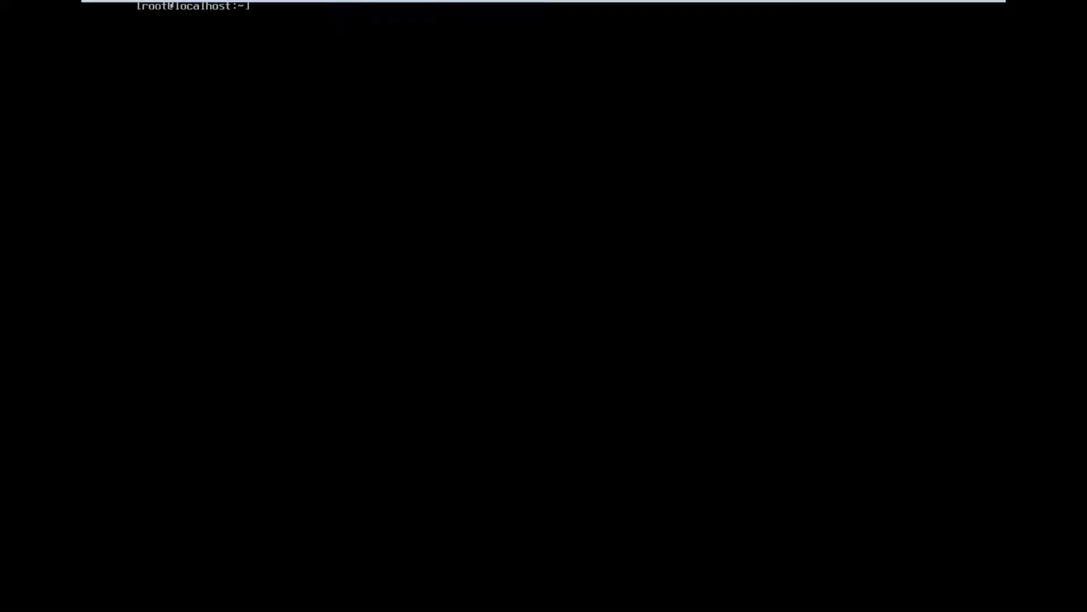
type("s")
type("crea")
key("BackSpace")
key("BackSpace")
type("ratch")
key("Return")
type("ls")
key("Return")
Enter the log folder and list host logs such as hostd.log, vmkernel.log and syslog.log
type("cd")
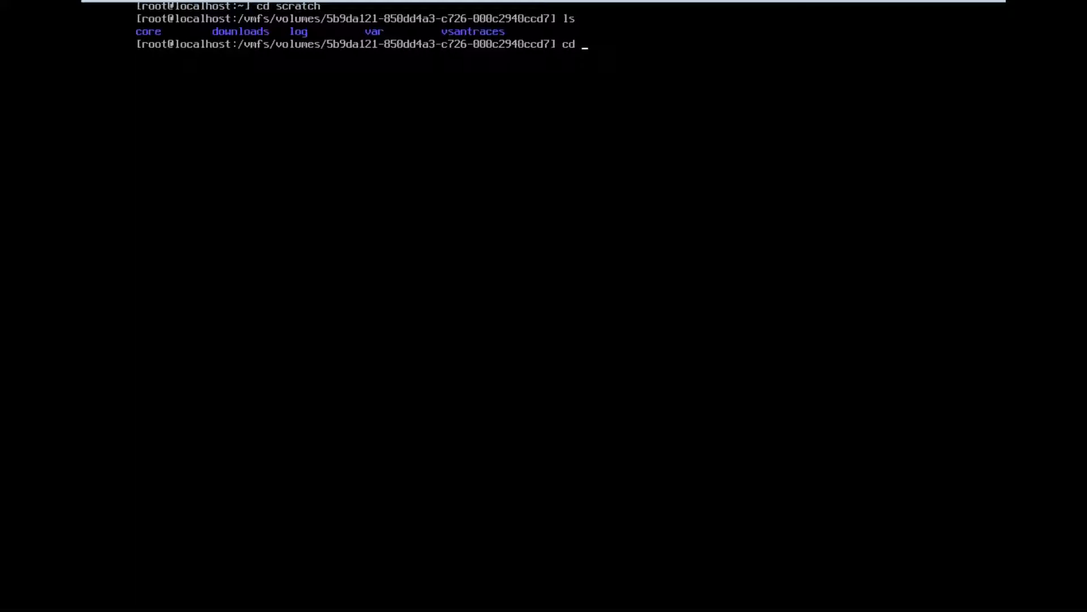
type(" log")
key("Return")
type("ls")
key("Return")
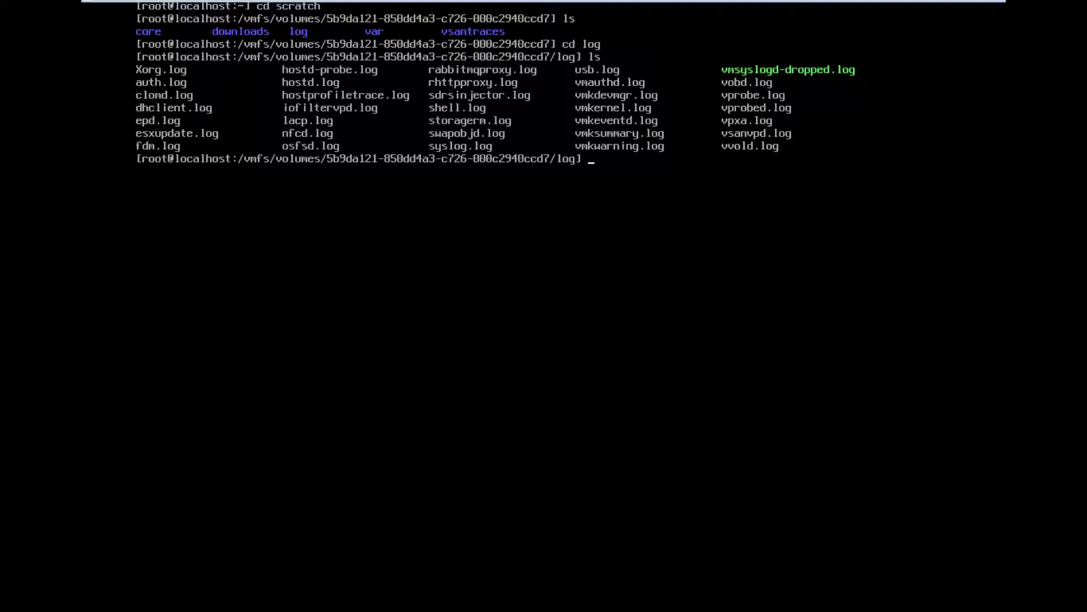
Print hostd.log with cat, showing firewall rule changes, SSH enablement and login events
type("cat hostd")
type(".log")
key("Return")
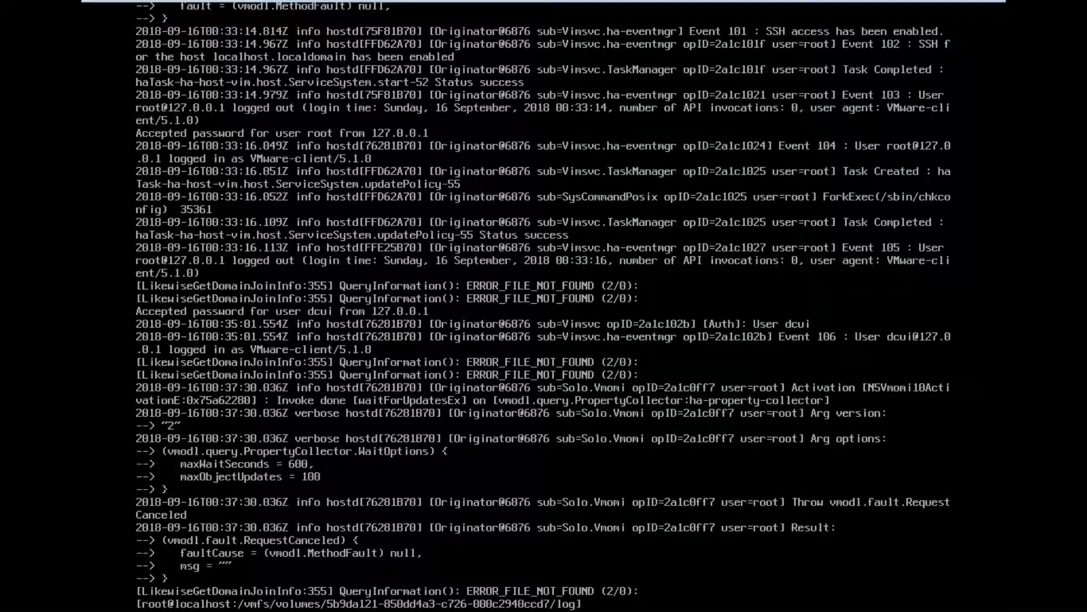
Go back up to the home directory and run vm-support to build a diagnostic bundle
type("cd ..")
key("Return")
type("cd")
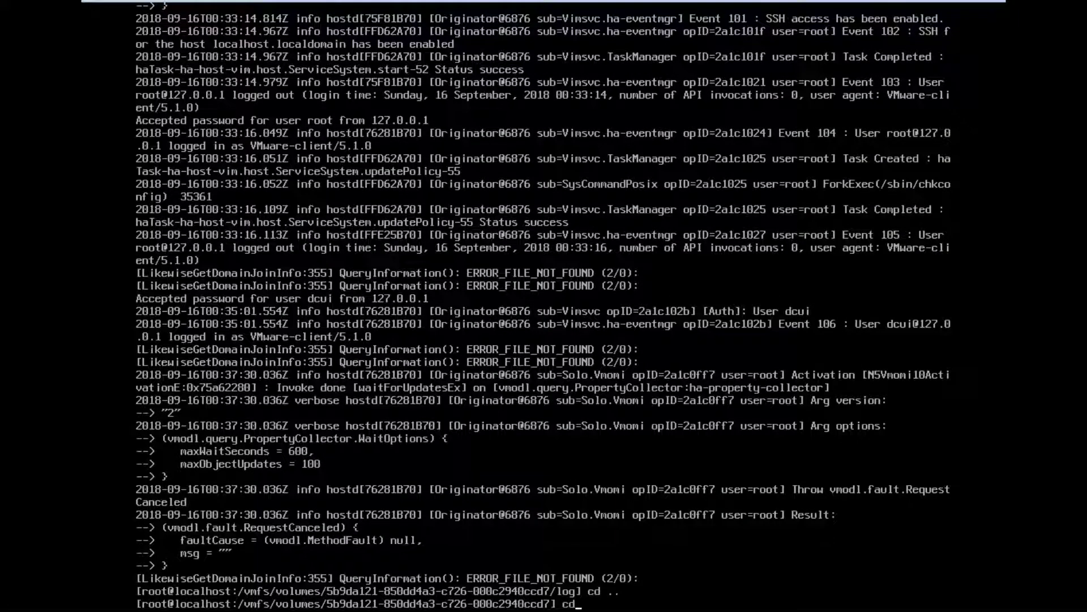
type(" /")
type(" ..")
key("Return")
type("cd ..")
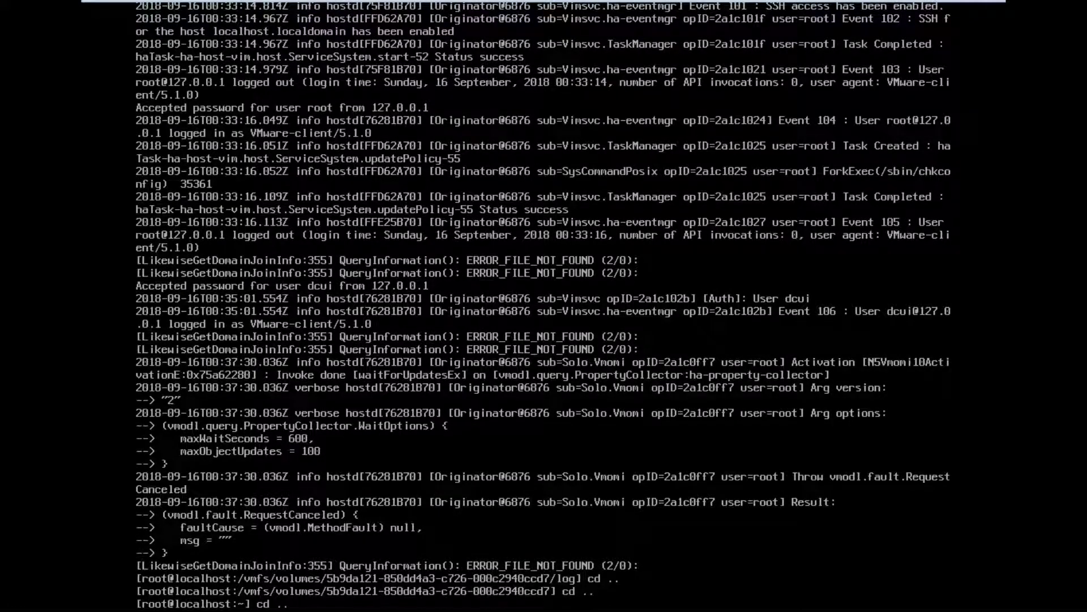
key("Return")
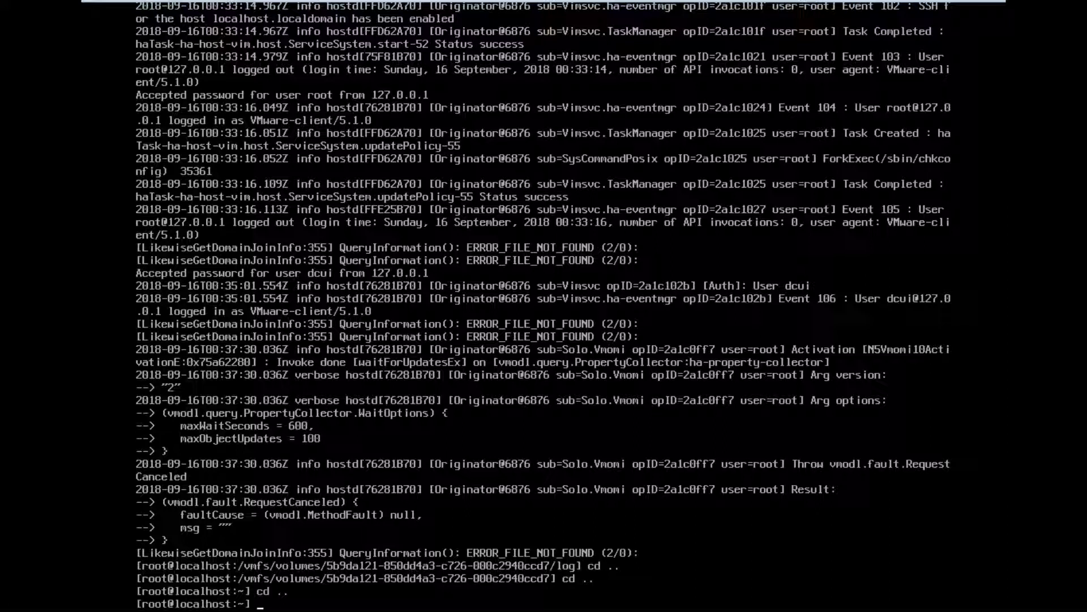
type("vm-support")
key("Return")
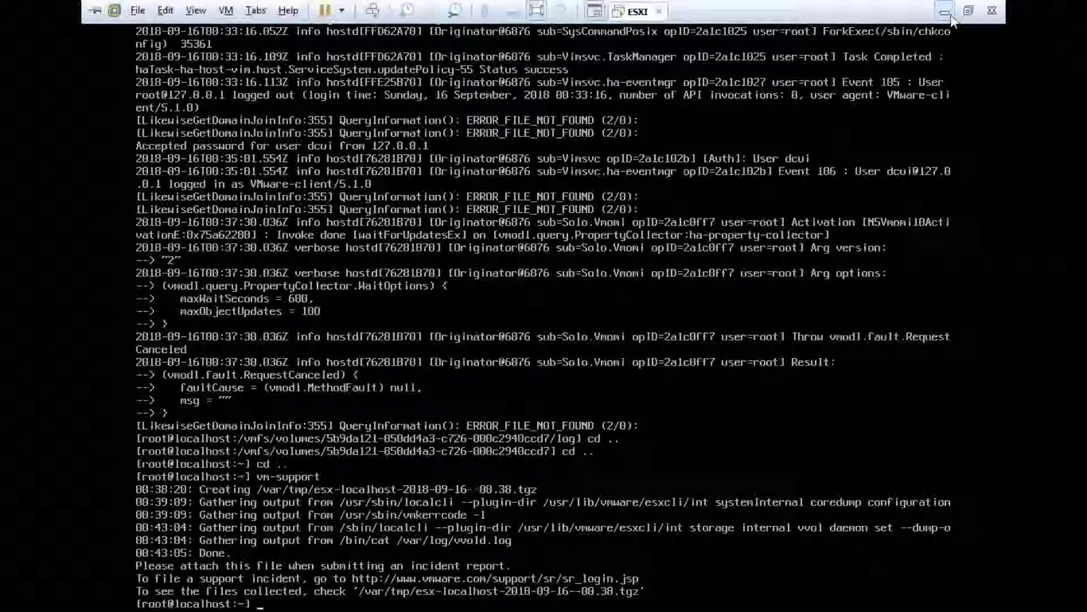
Open a PuTTY session to 10.210.10.130, then close it and confirm
left_click(952, 13)
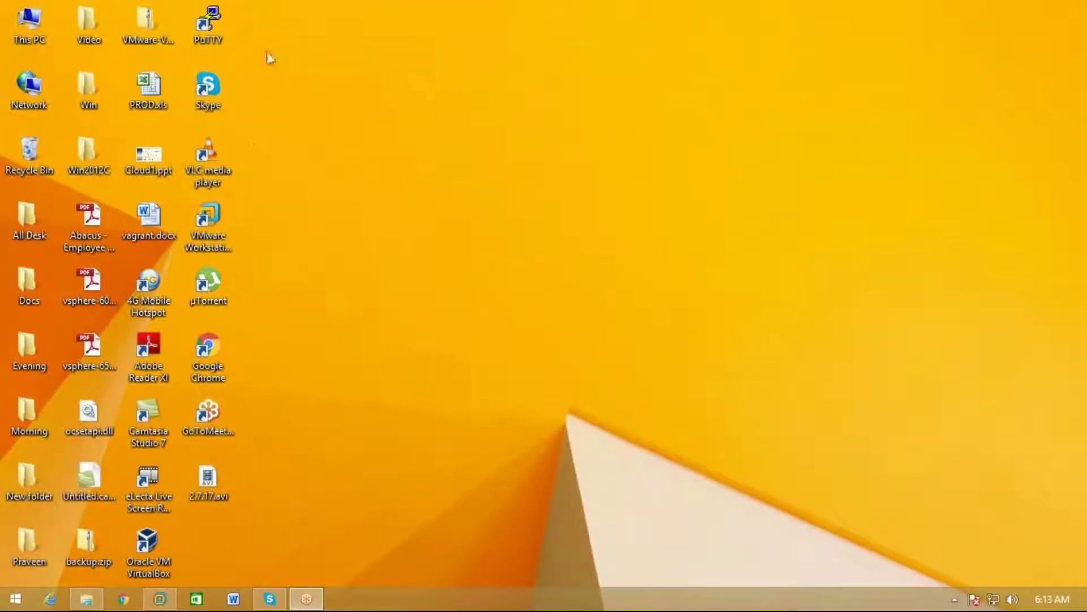
double_click(213, 13)
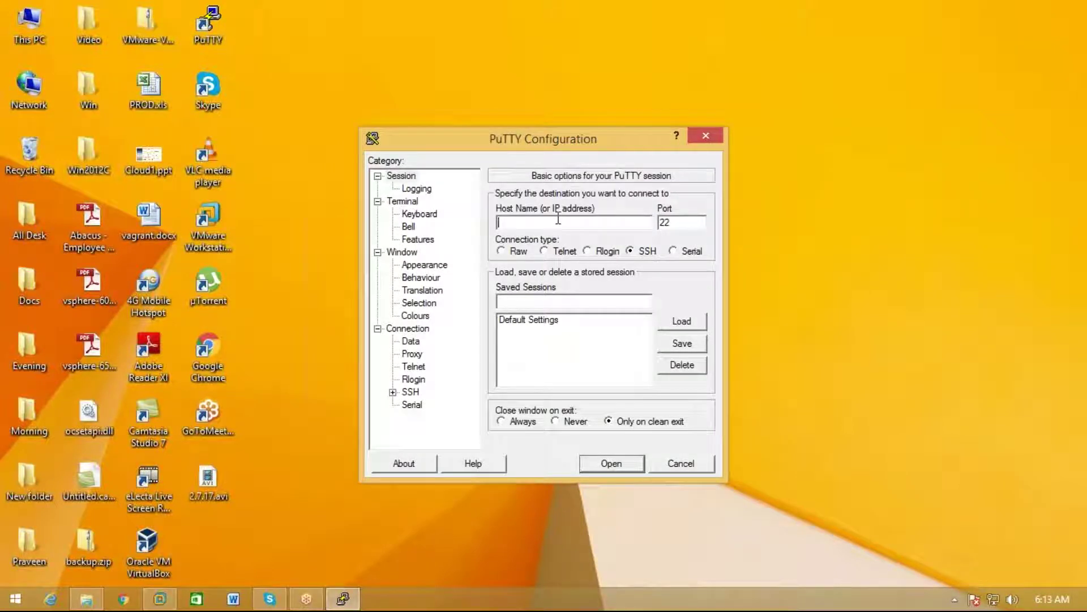
type("10.210.10.130")
left_click(611, 463)
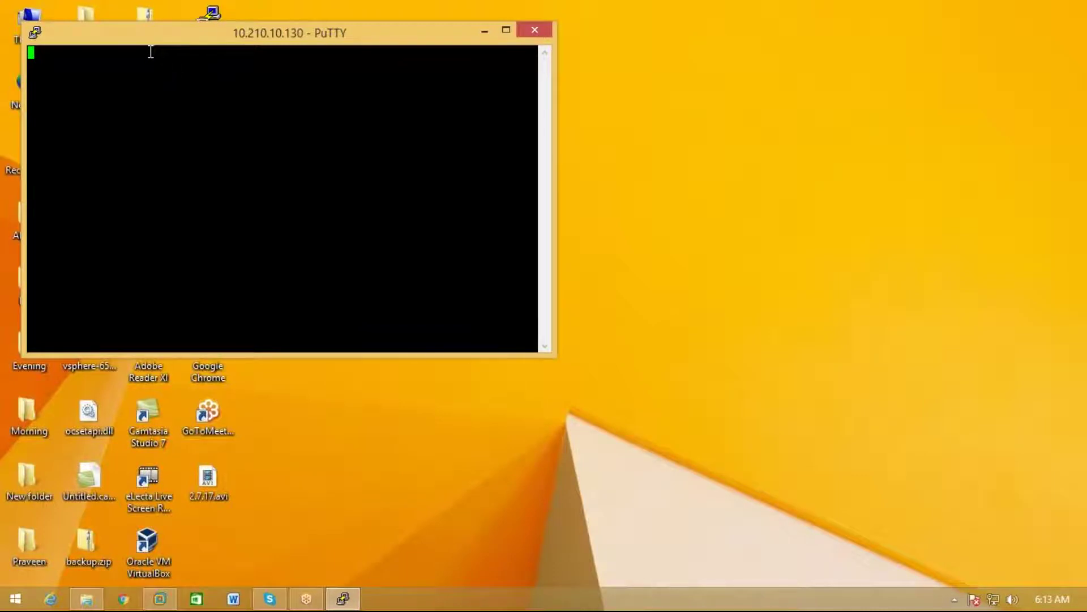
left_click_drag(174, 36, 534, 121)
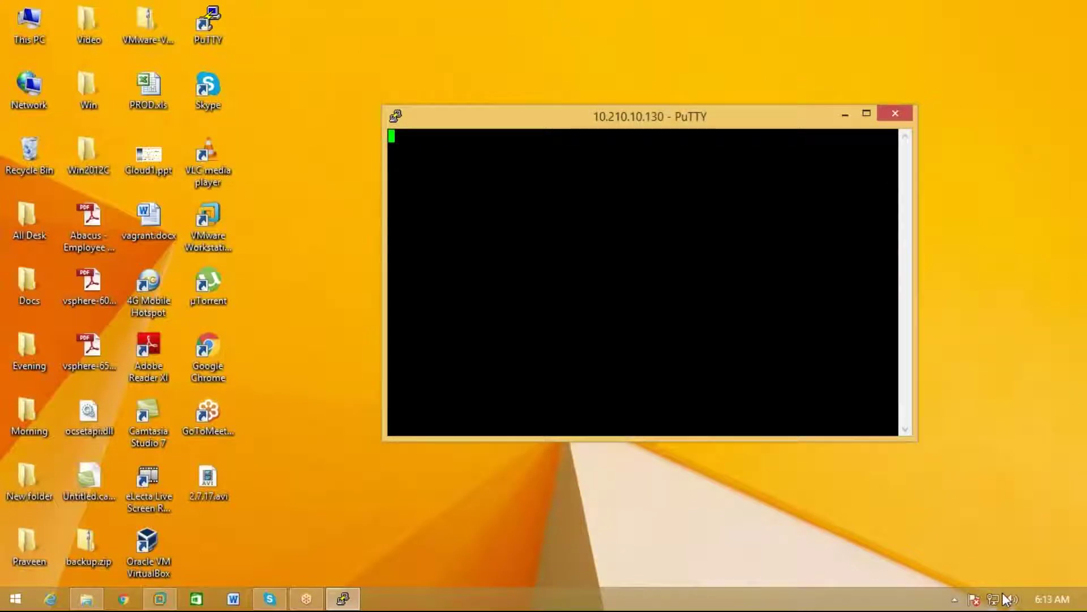
left_click(901, 119)
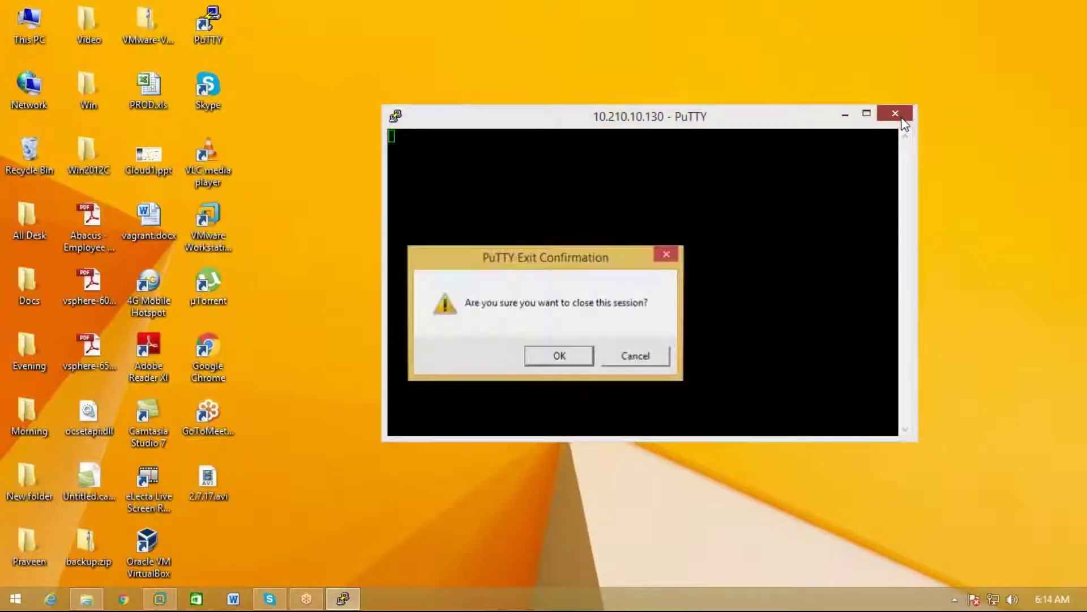
left_click(559, 356)
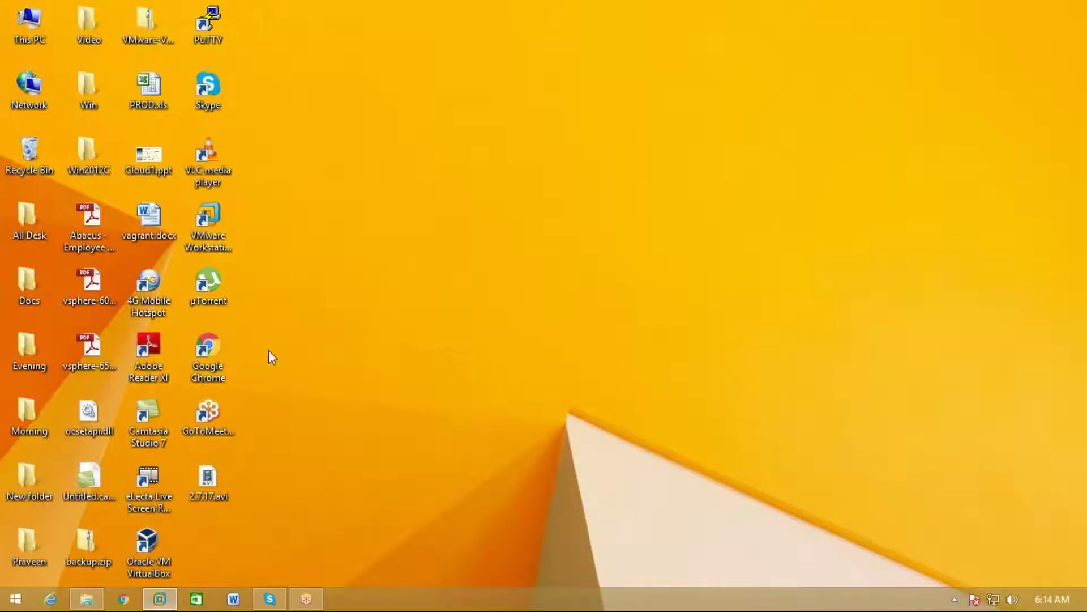
Refresh the desktop, return to the full-screen ESXi console and clear it to a fresh prompt
right_click(295, 148)
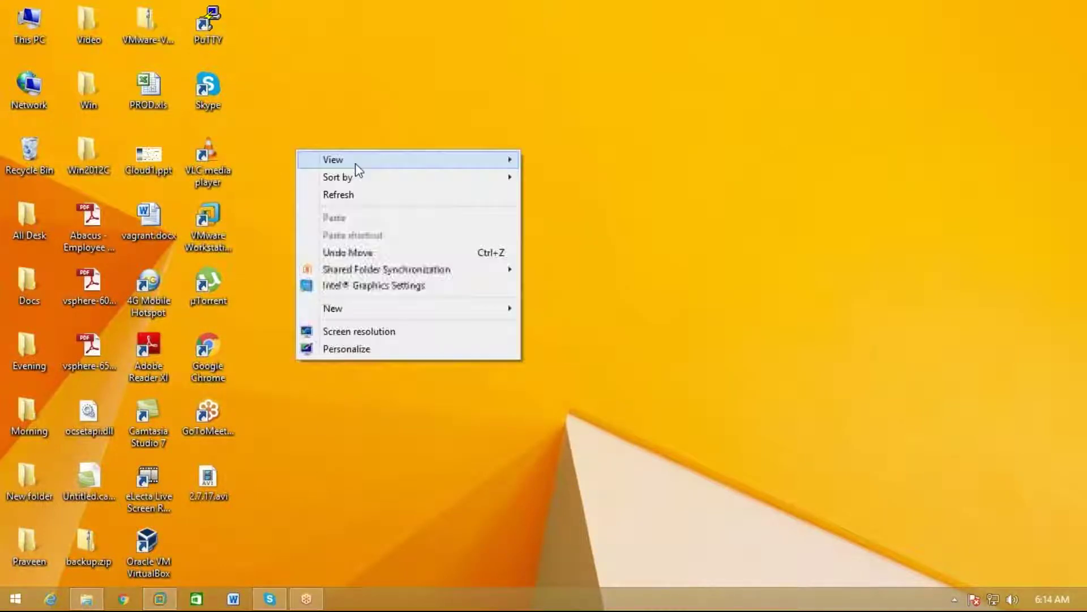
left_click(391, 194)
left_click(160, 599)
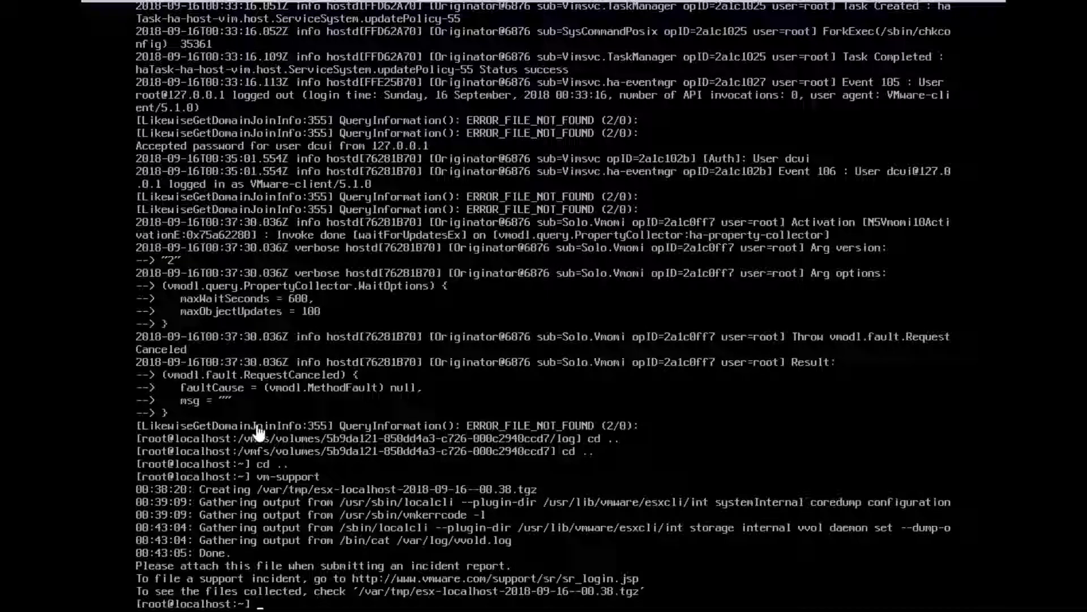
left_click(394, 445)
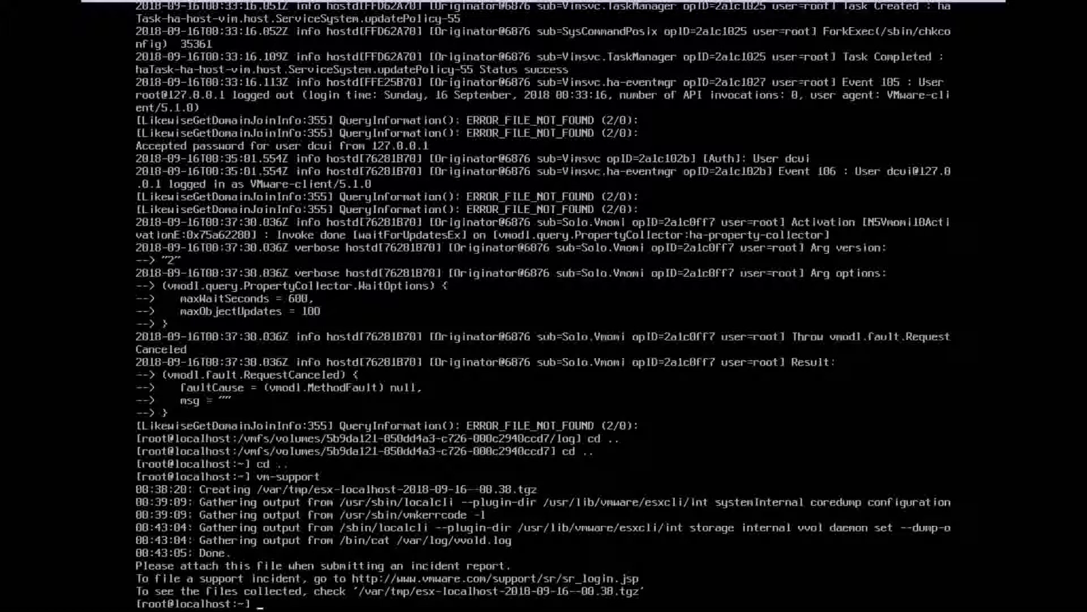
type("ser")
key("BackSpace")
key("BackSpace")
type("clear")
key("Return")
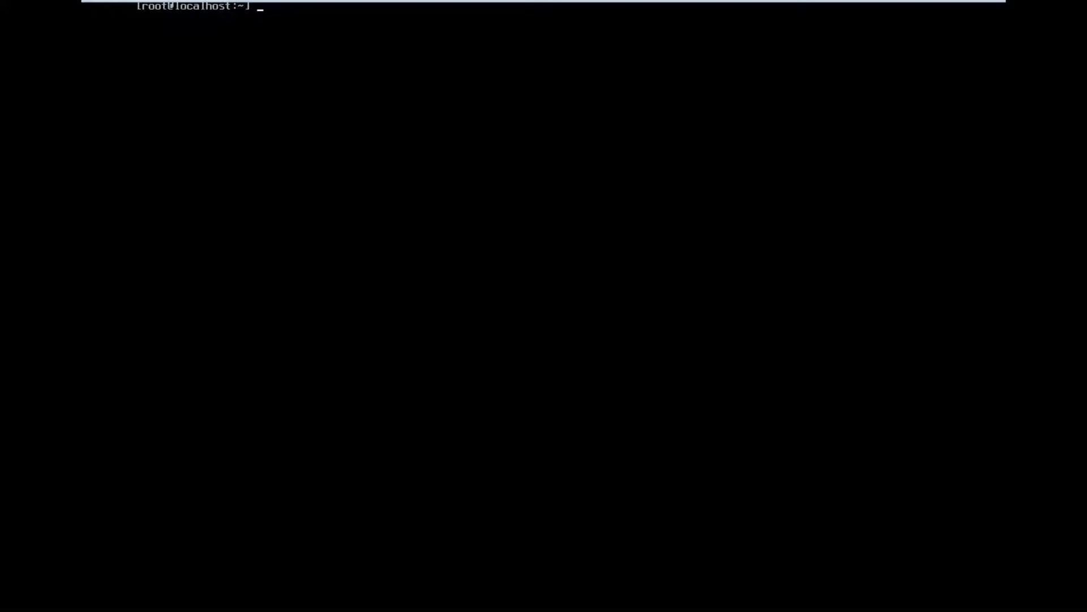
Run esxcli to list its namespaces, then enter an esxcli network command
type("esxcli")
key("Return")
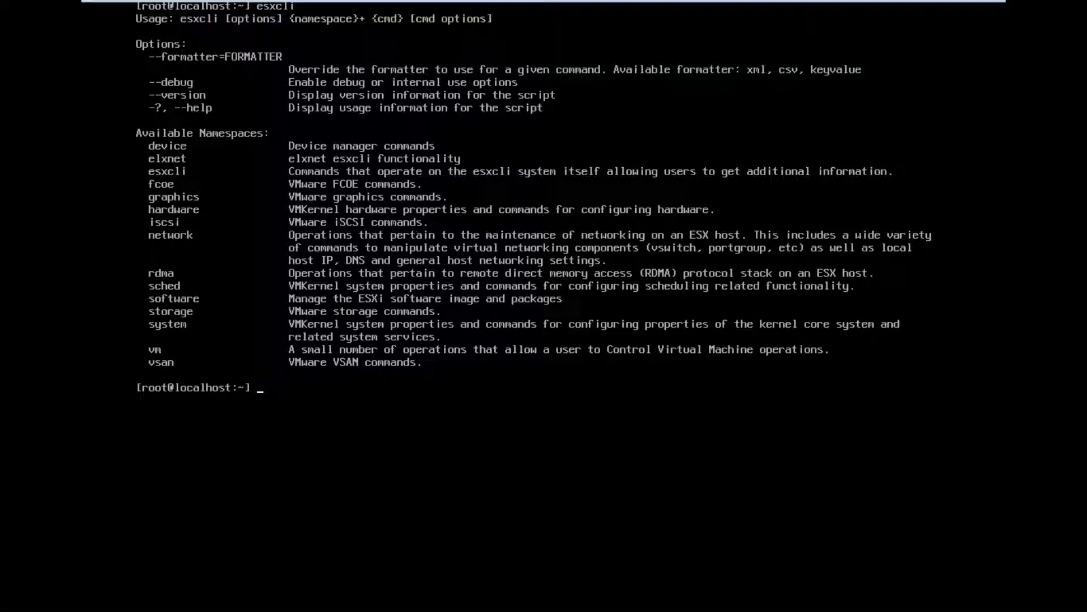
type("esxcli nic")
key("BackSpace")
key("BackSpace")
type("etwork")
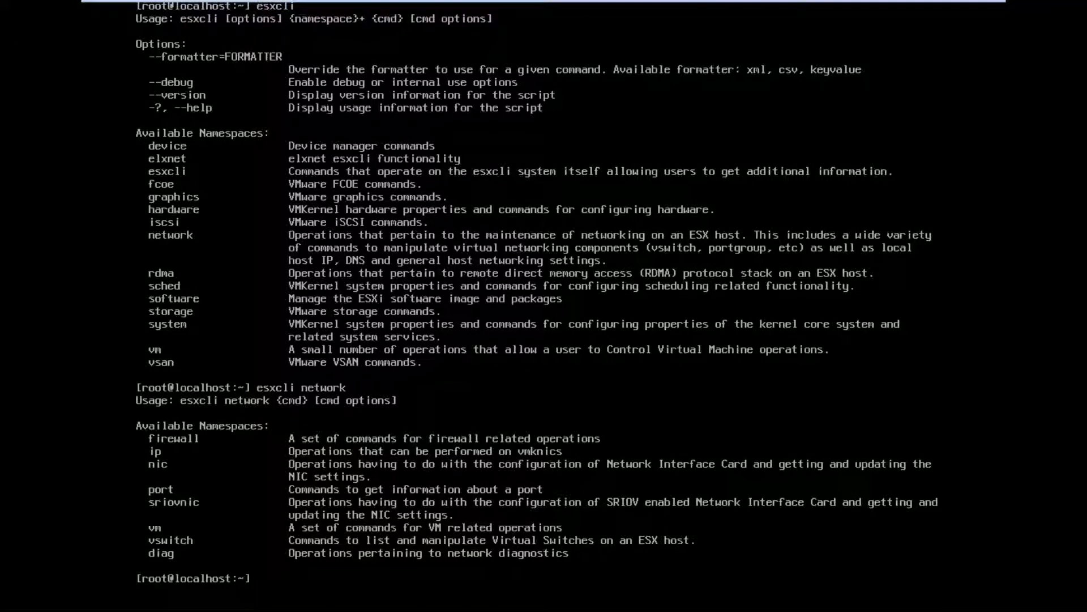
Run esxcli network nic list, showing vmnic0 on e1000 up at 1000 Mbps full duplex
key("Up")
type("nic")
key("Return")
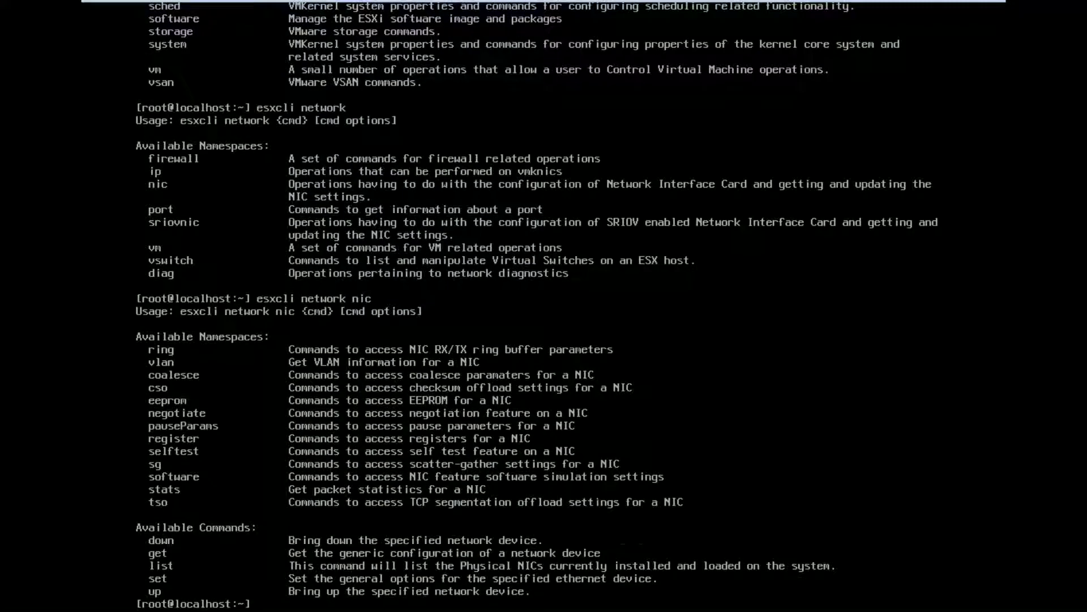
key("Up")
type("list")
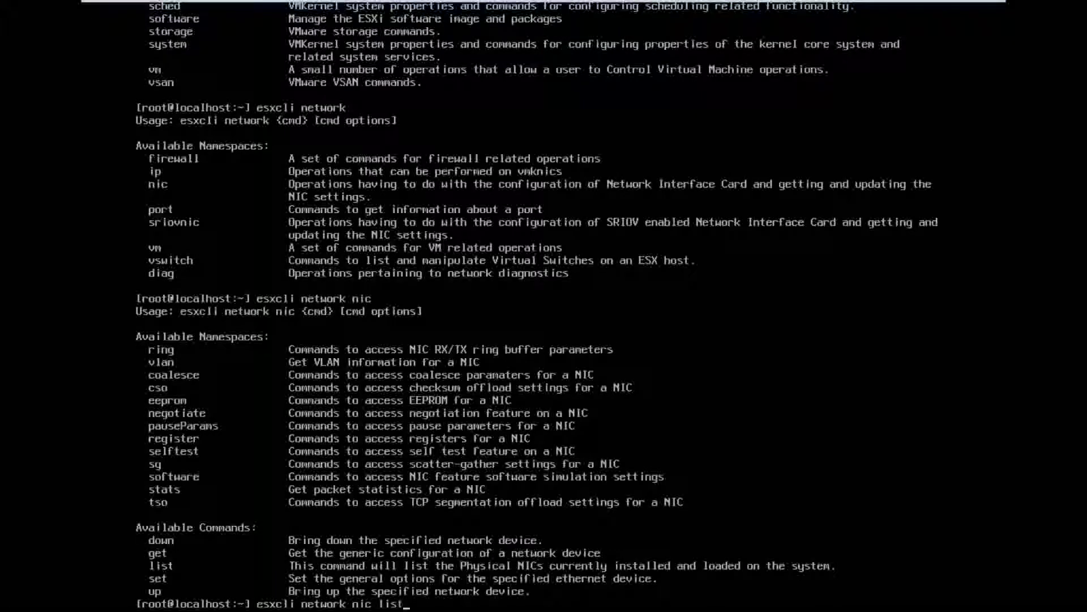
key("Return")
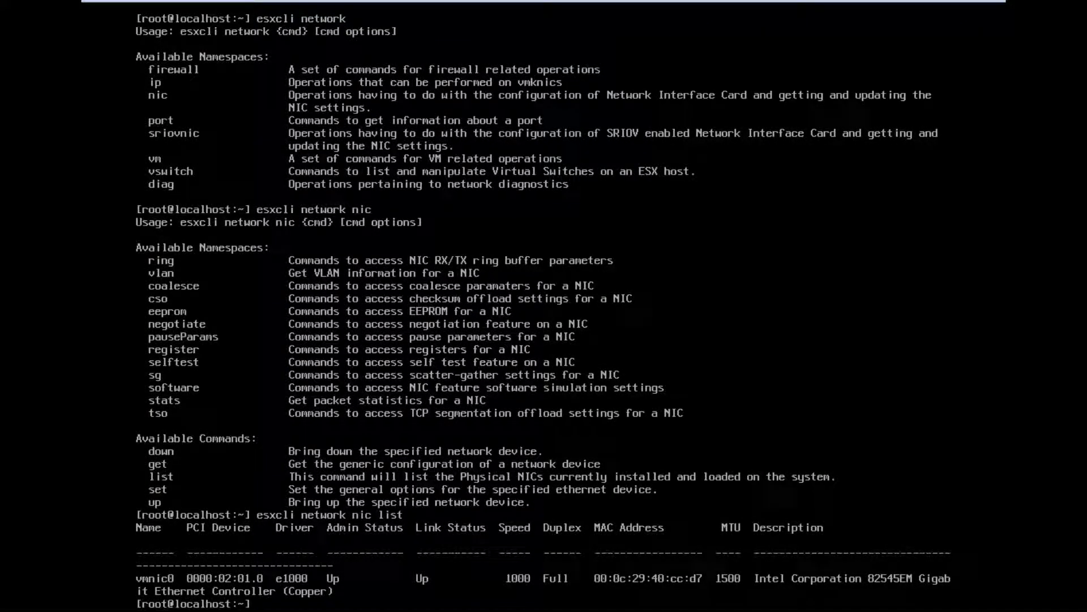
Type vim-cmd at the prompt, correcting the typo
key("BackSpace")
type("vim-cjmd")
key("BackSpace")
key("BackSpace")
key("BackSpace")
key("BackSpace")
type("cmd")
Run vim-cmd to list namespaces like hostsvc, vmsvc, vimsvc and solo, then begin another vim-cmd command
key("Return")
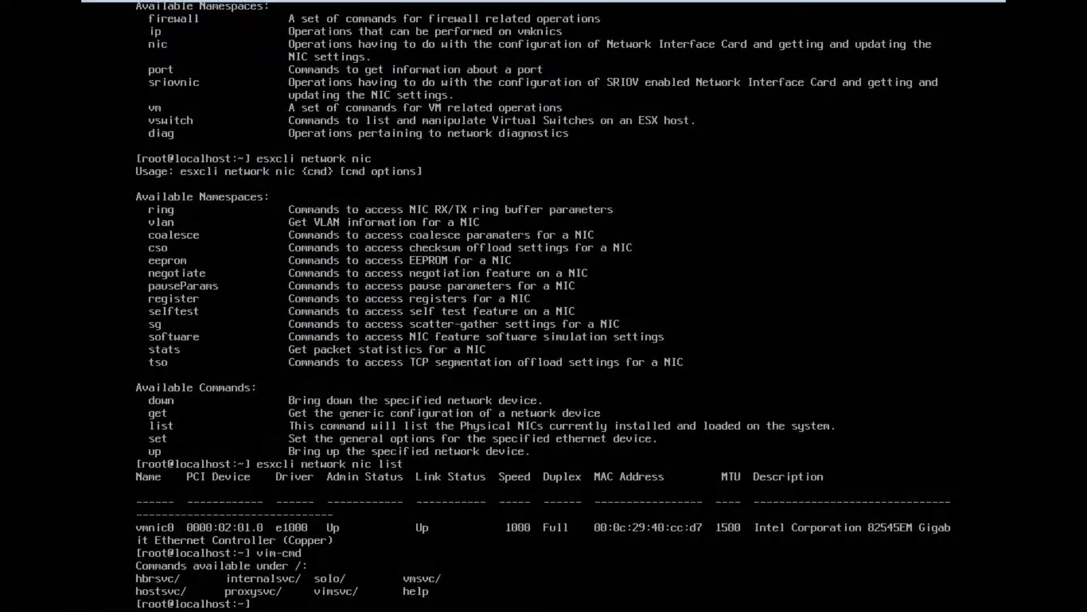
type("vim-cmd /hostsvc")
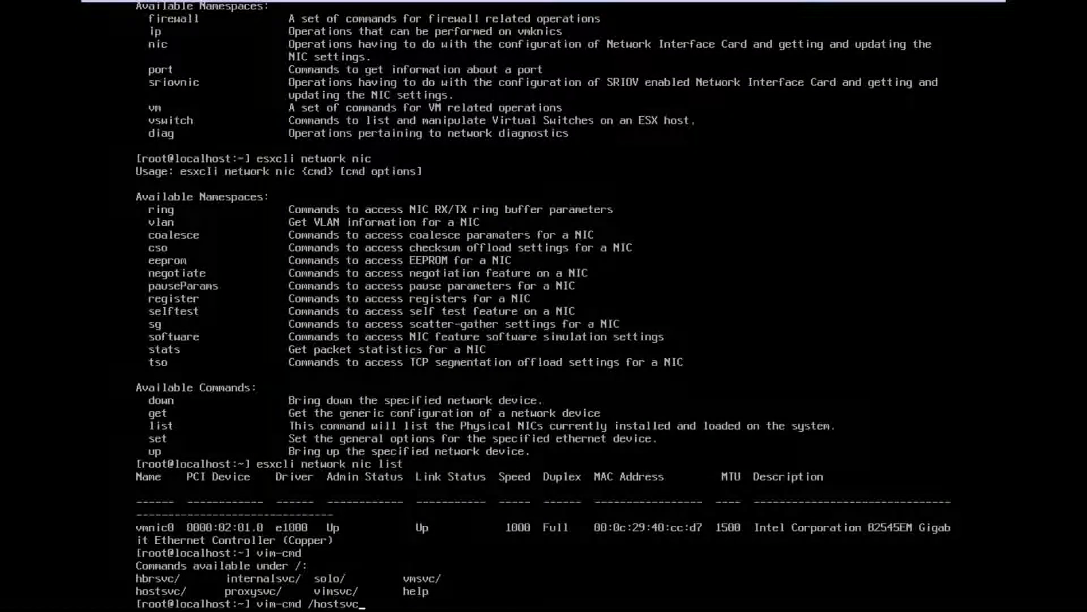
Run vim-cmd /hostsvc to list commands like maintenance_mode_enter, enable_ssh and start_ssh
key("Return")
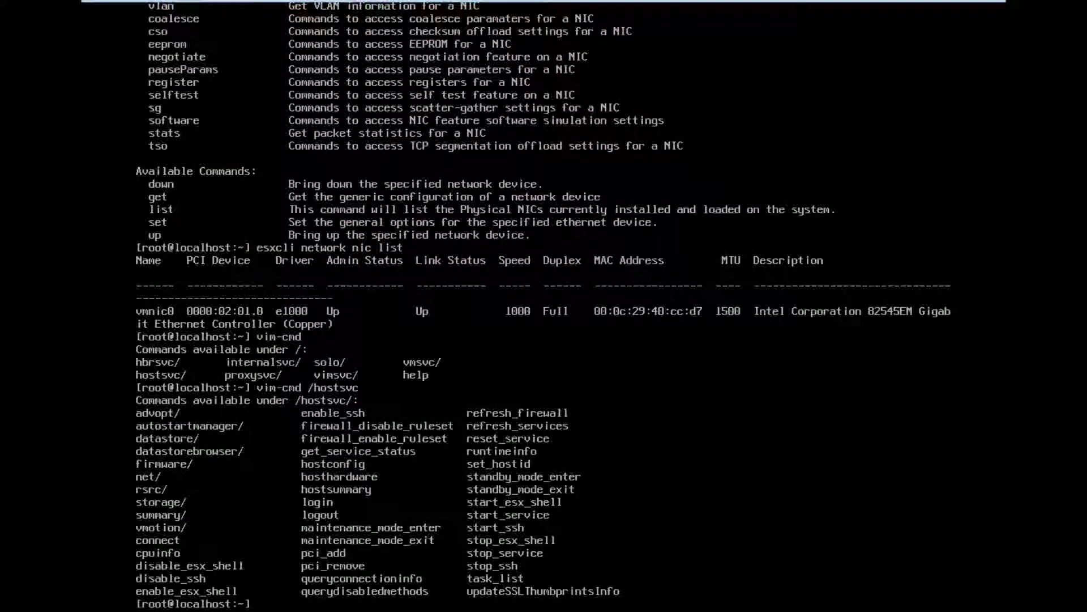
Recall the hostsvc command and begin appending the /maintenance_mode path
key("Up")
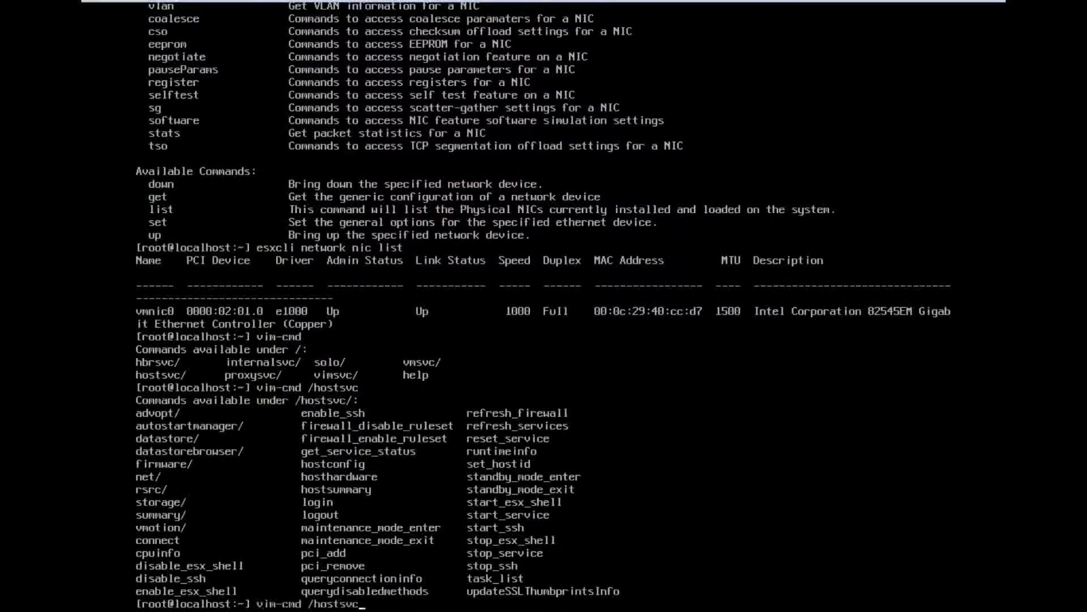
type("/maintena")
key("BackSpace")
key("BackSpace")
key("BackSpace")
Put the ESXi host into maintenance mode with vim-cmd, then take it back out
type("enance_mo")
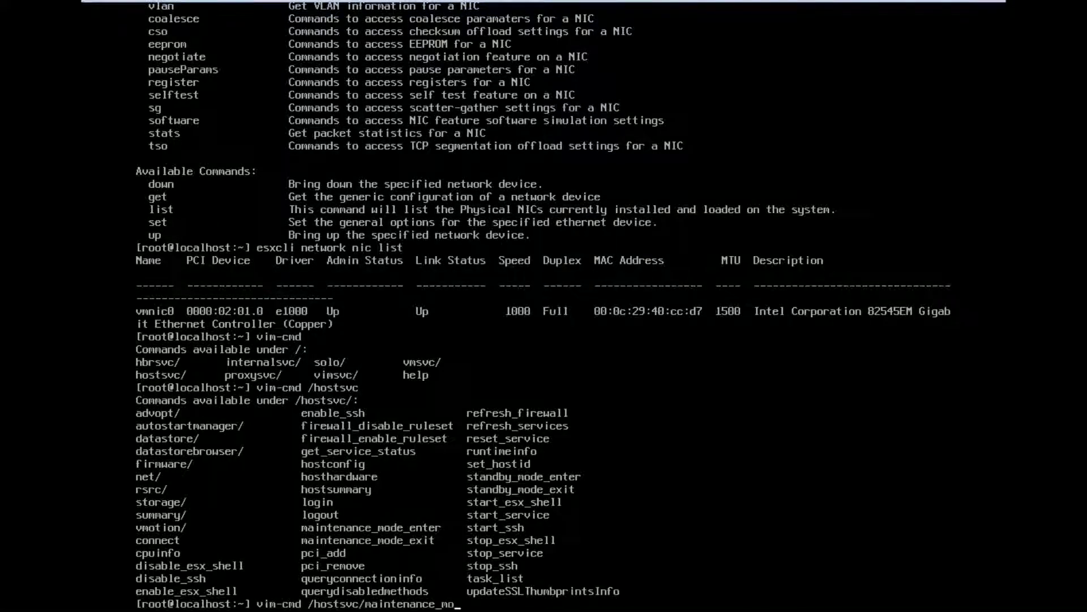
type("de_enter")
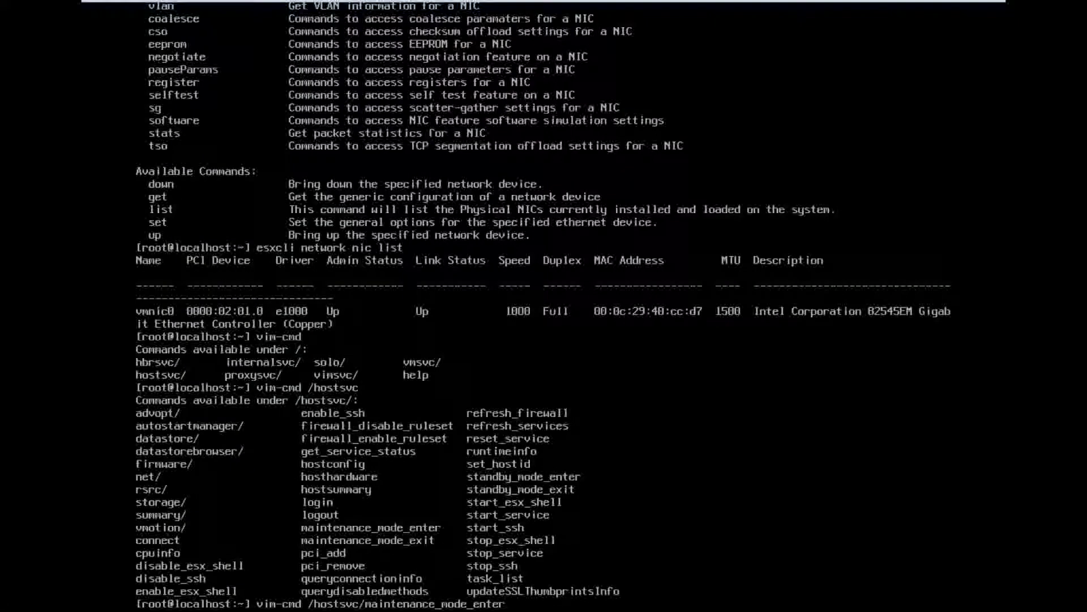
key("Return")
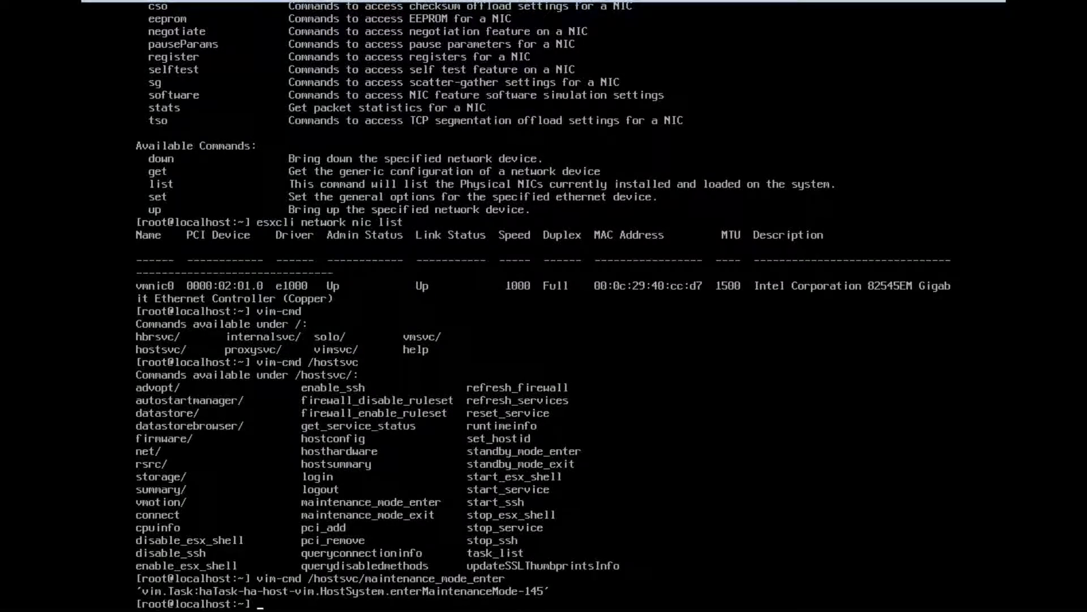
key("Up")
key("BackSpace")
key("BackSpace")
key("BackSpace")
key("BackSpace")
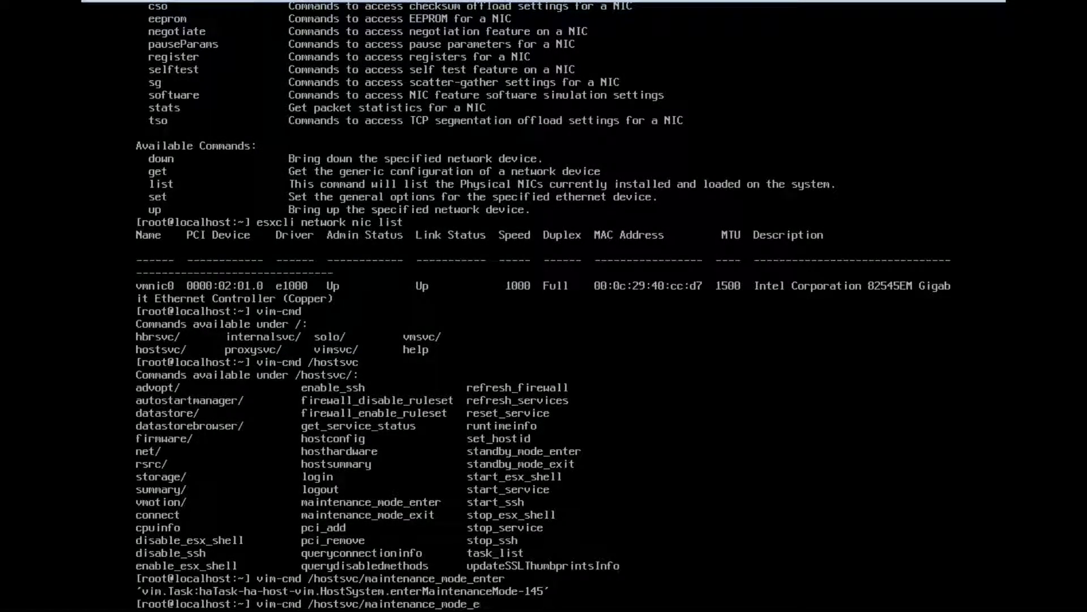
type("xit")
key("Return")
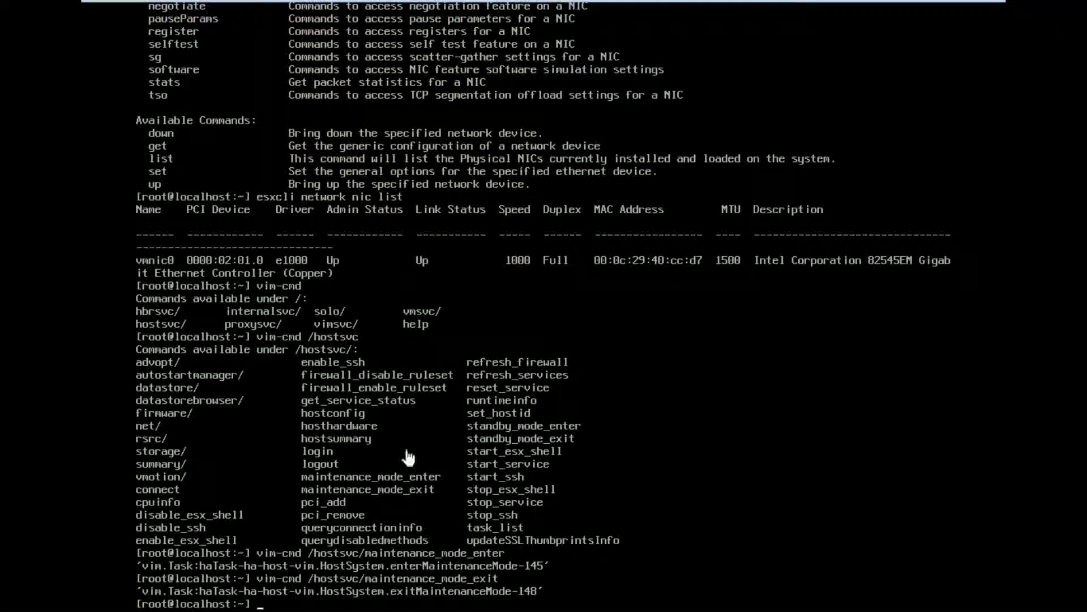
Leave full-screen and start the New Virtual Machine Wizard from the File menu
mouse_move(717, 5)
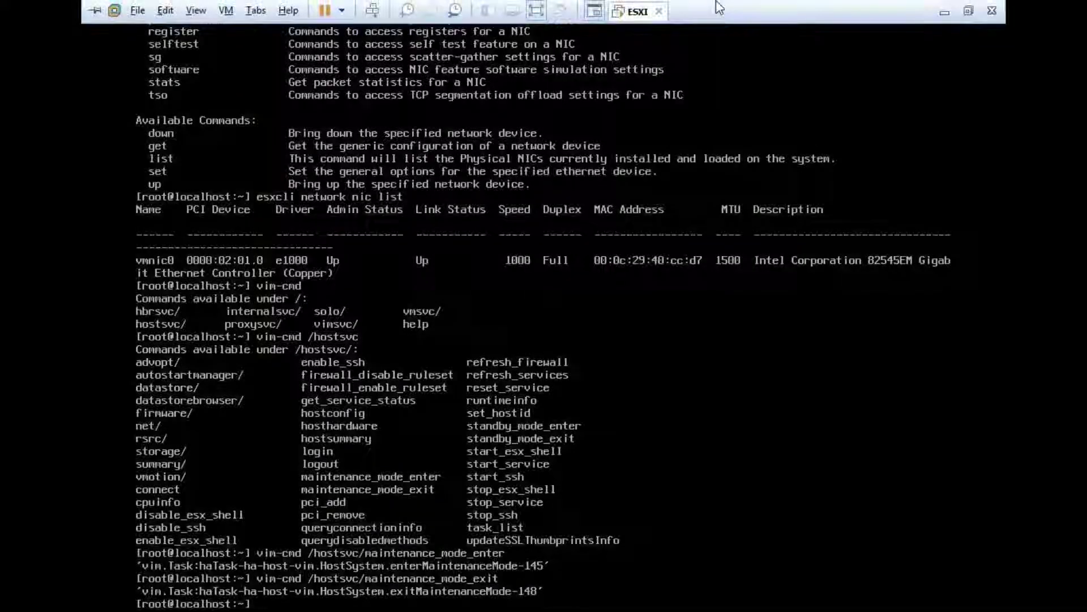
left_click(968, 11)
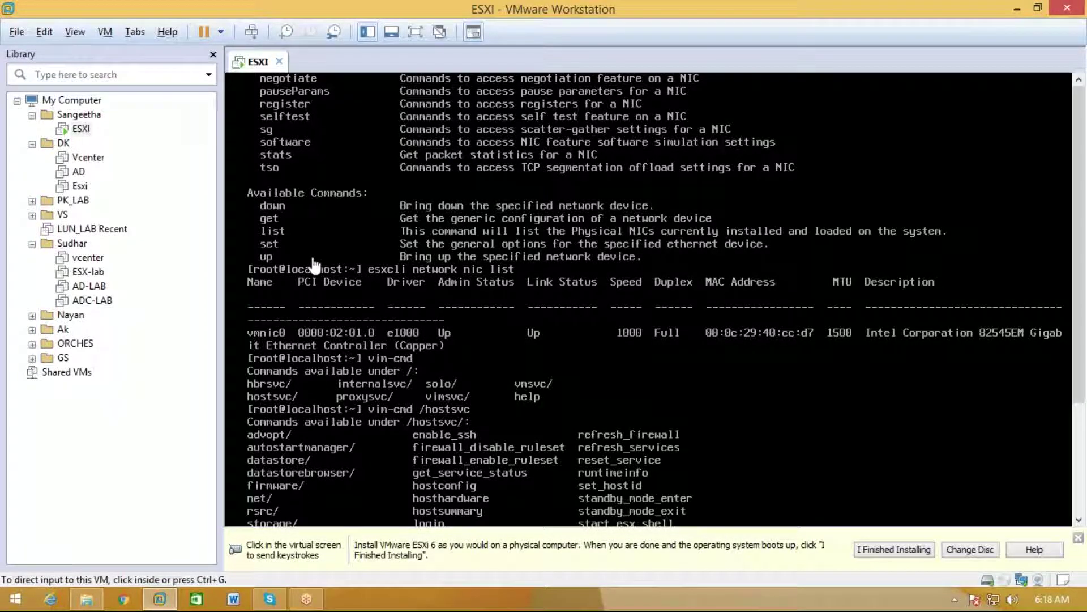
left_click(18, 35)
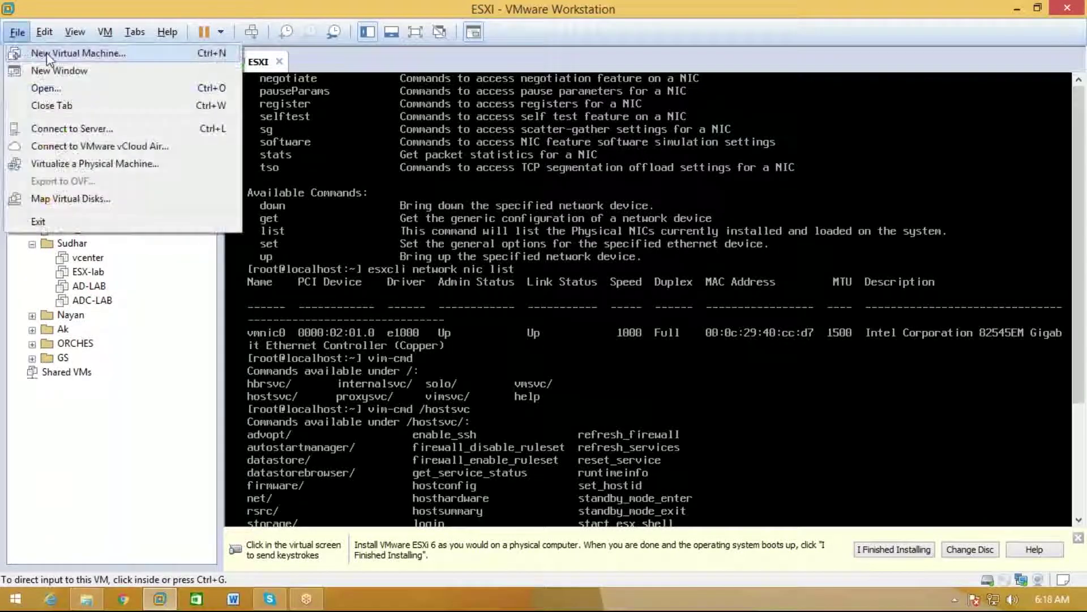
left_click(49, 53)
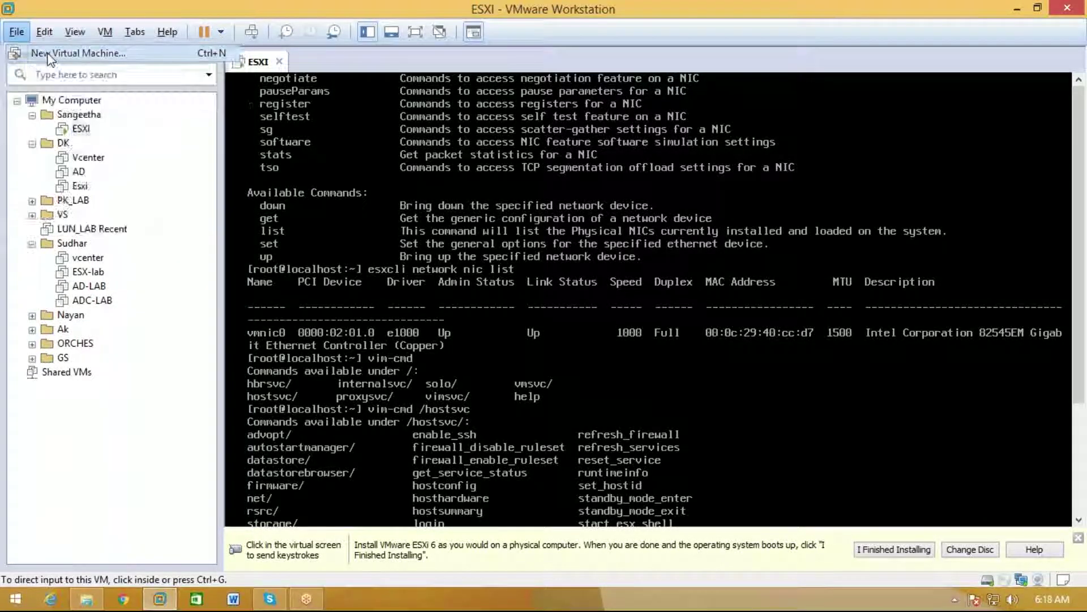
Keep Workstation 12.0 compatibility and use the Windows Server 2012 R2 ISO from WindowsISO as installer
left_click(598, 439)
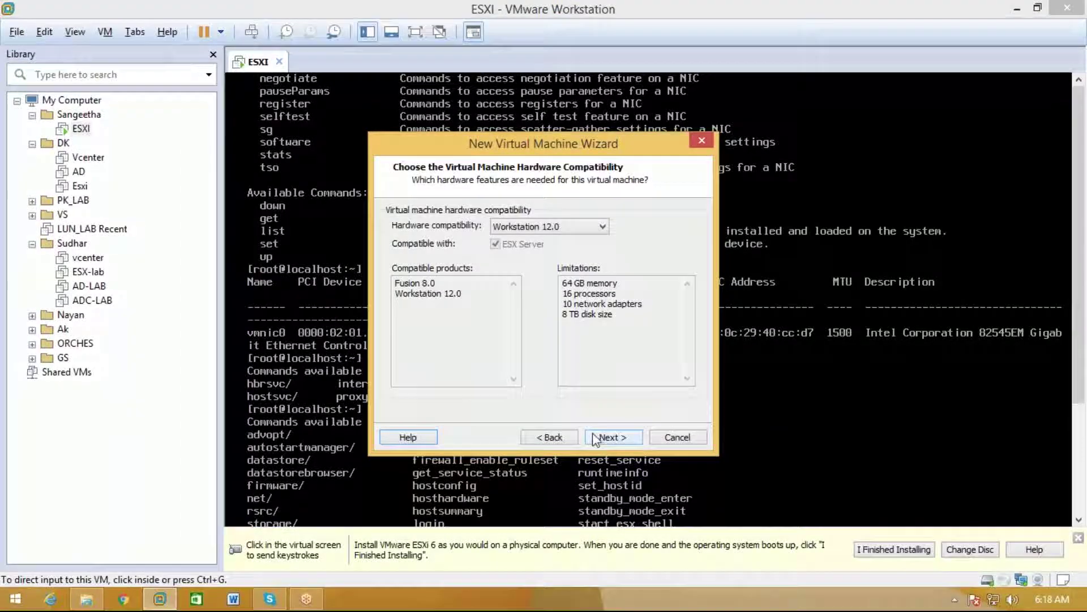
left_click(606, 438)
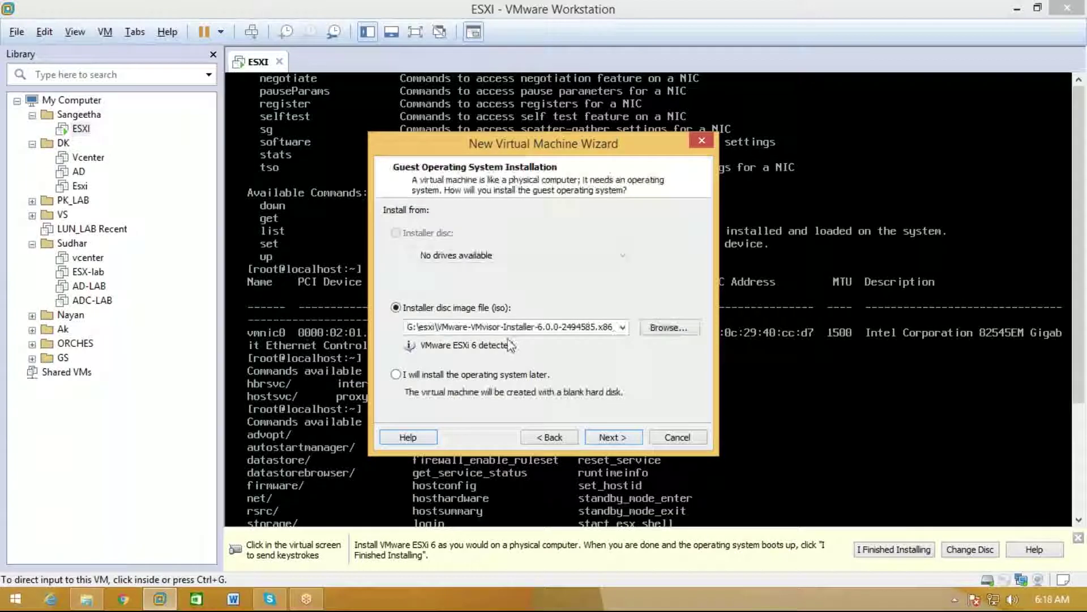
left_click(656, 329)
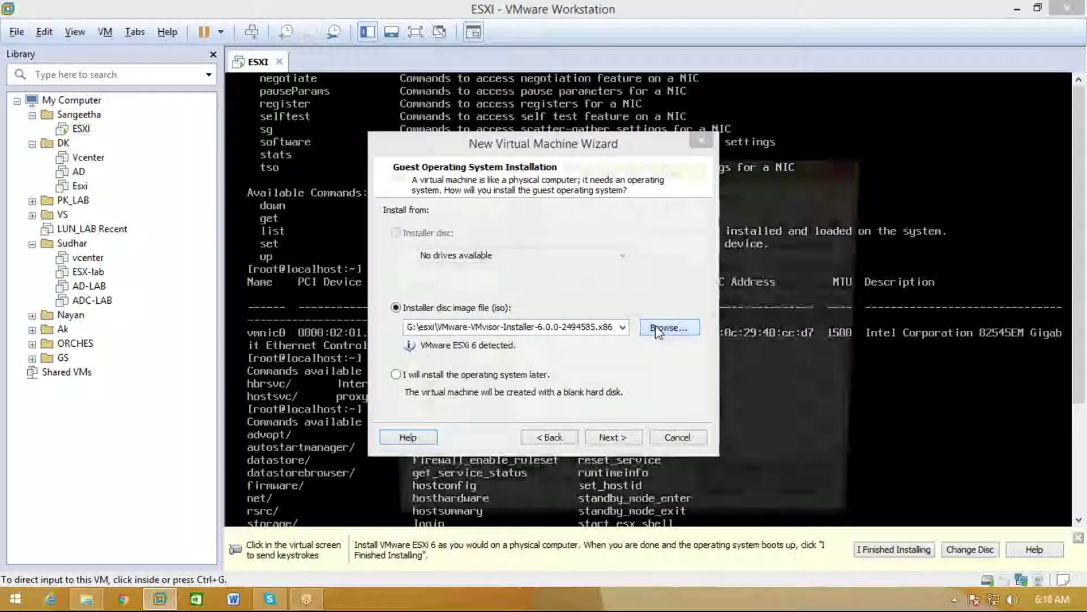
left_click(437, 444)
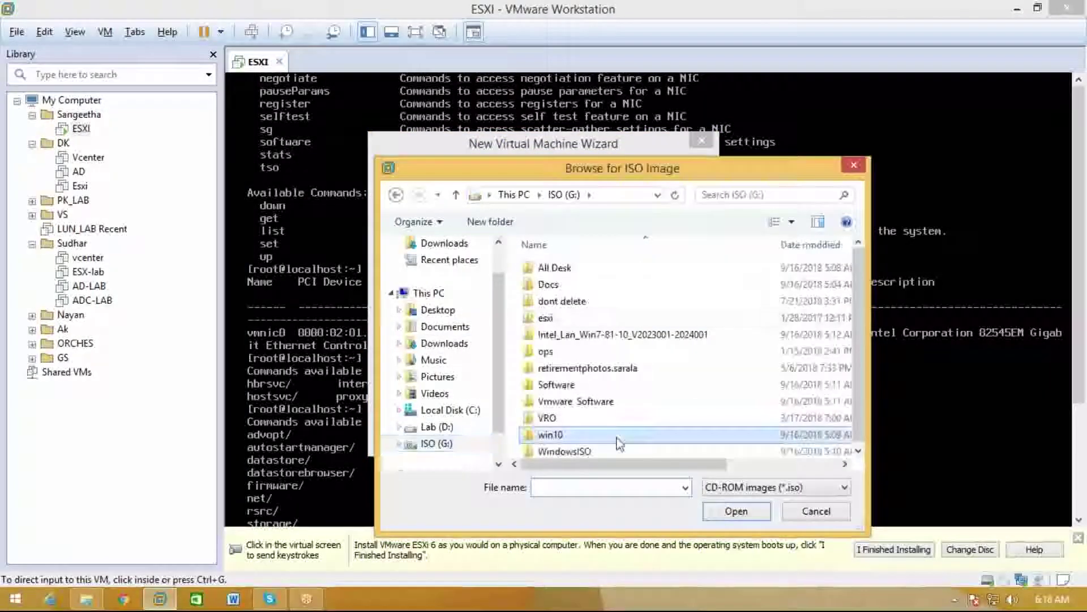
left_click(613, 447)
double_click(613, 448)
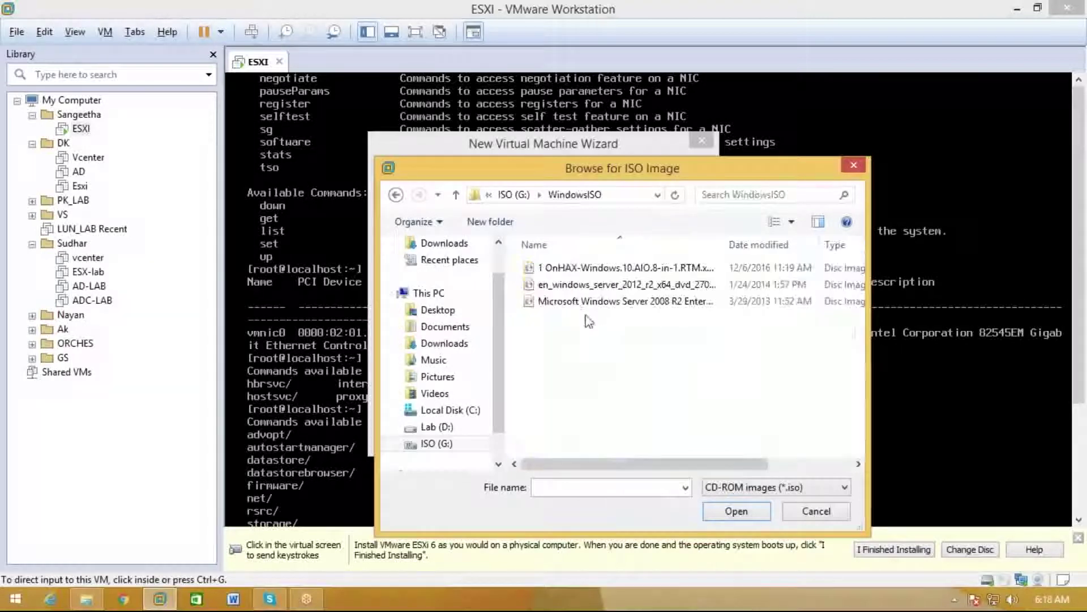
left_click(606, 286)
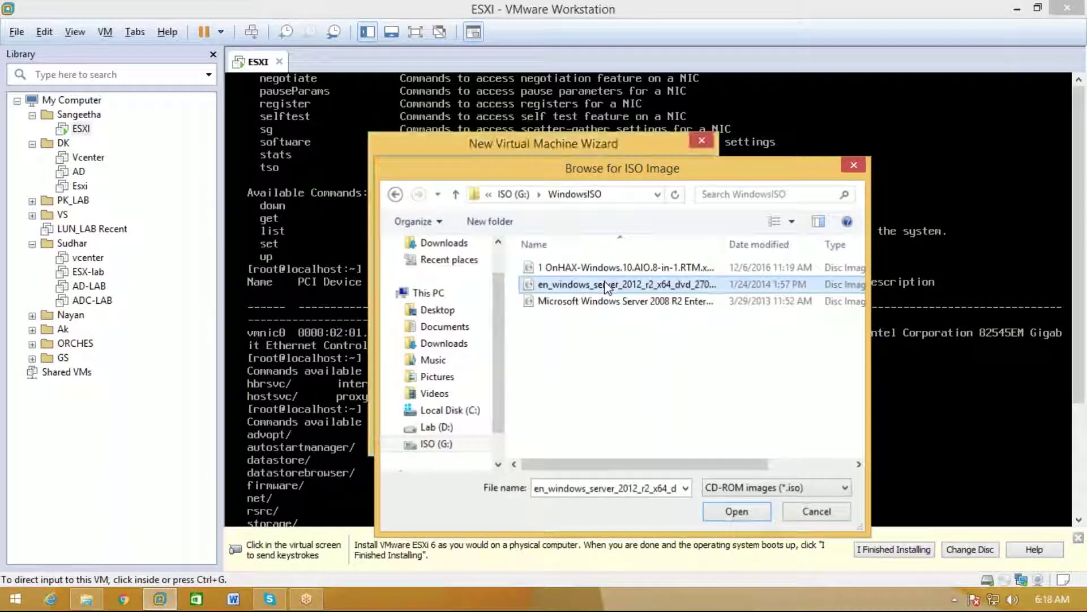
double_click(606, 286)
Skip past Easy Install details and name the virtual machine AD
left_click(625, 439)
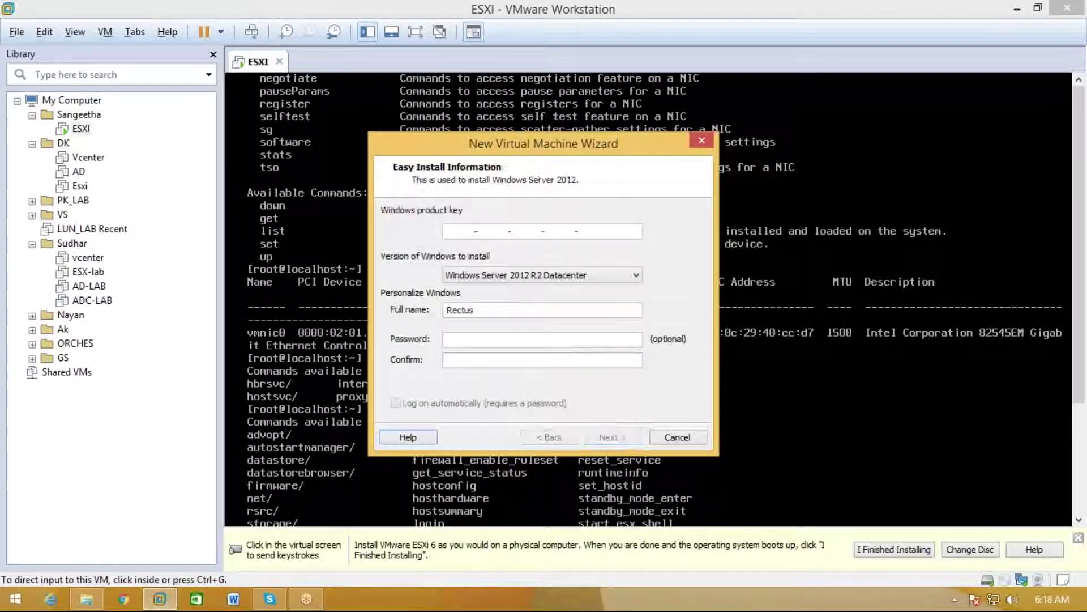
left_click(614, 437)
key("BackSpace")
type("AD")
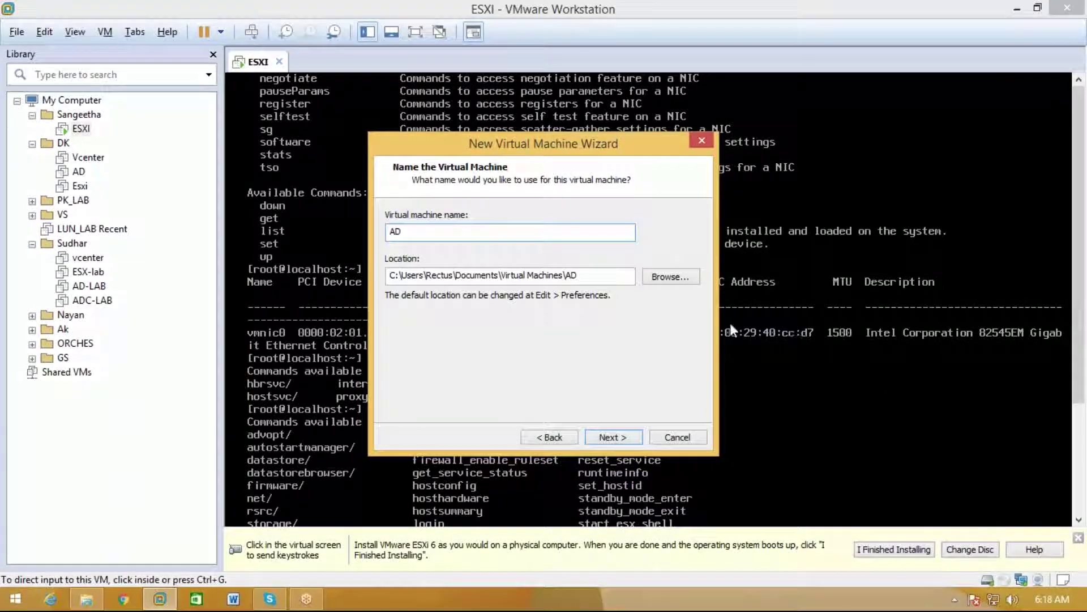
Set the AD machine's location to the AD folder under Lab (D:) > Sangeetha
left_click(670, 276)
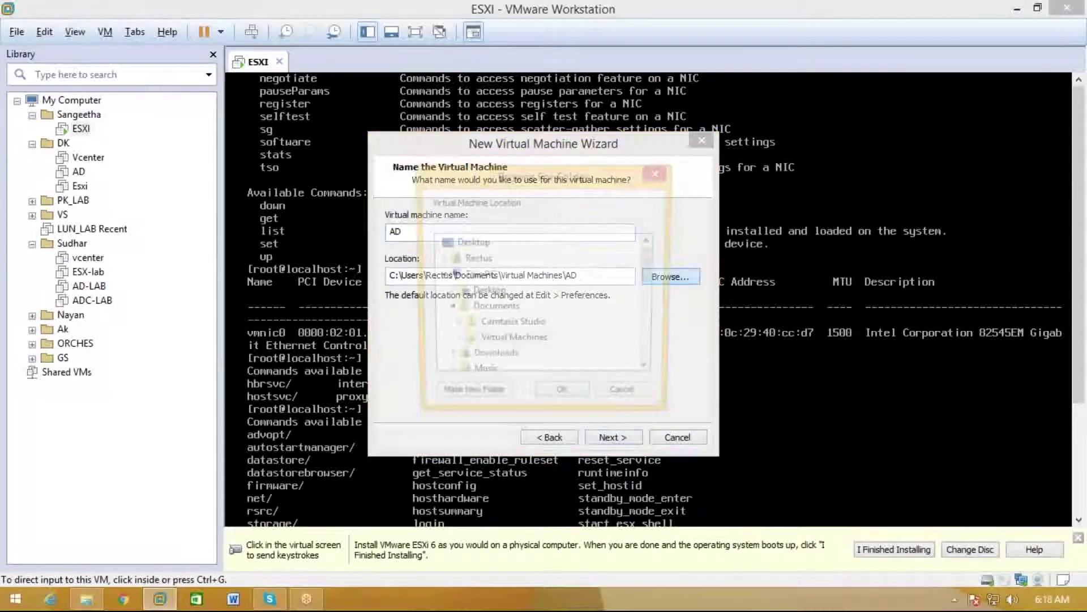
left_click(448, 309)
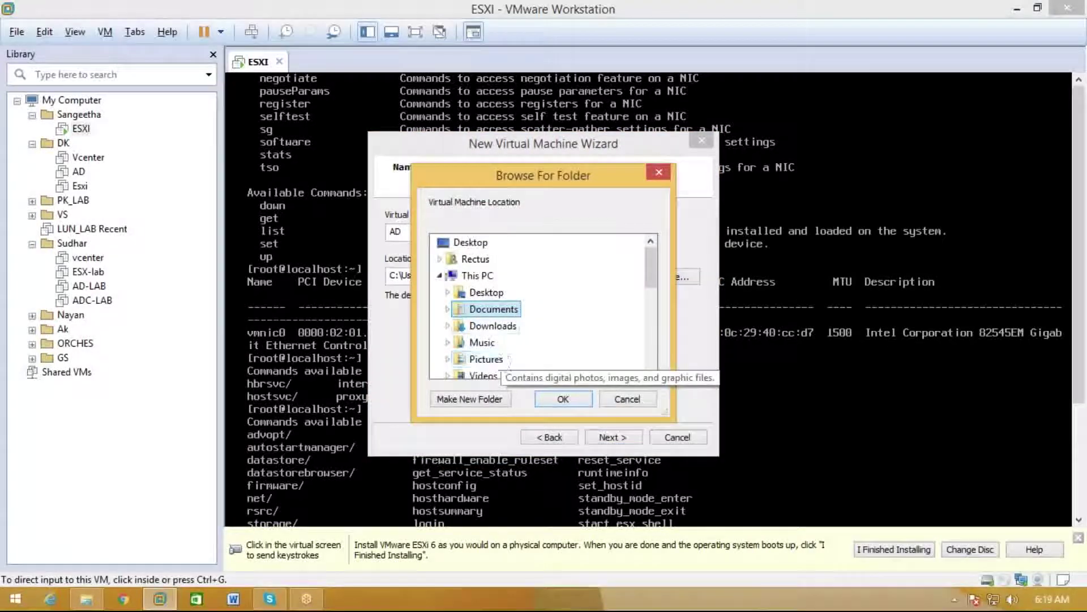
left_click(440, 276)
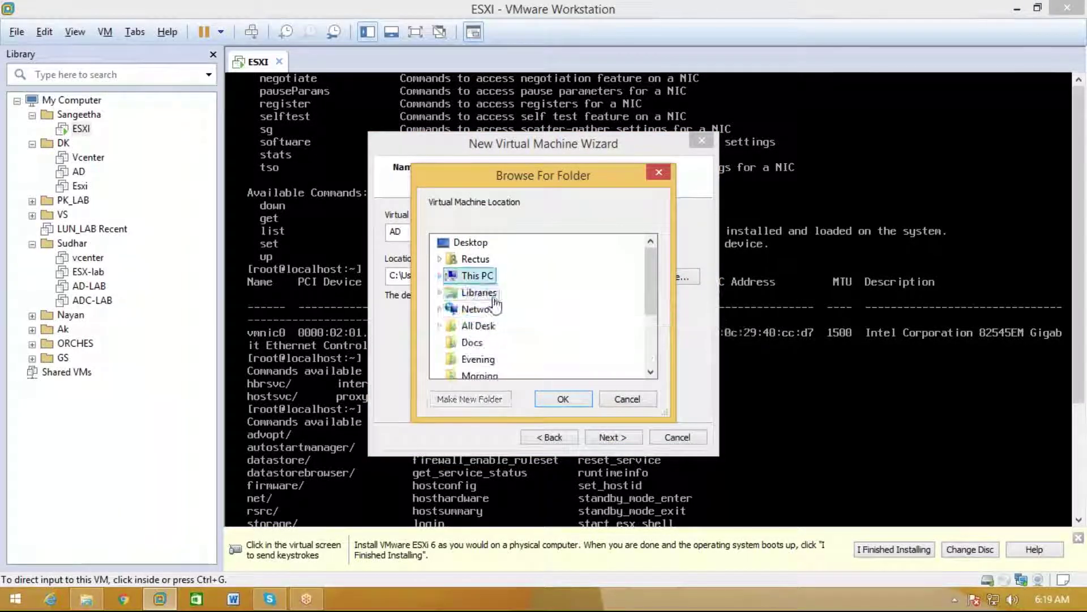
scroll(538, 360, "down", 1)
scroll(538, 361, "up", 1)
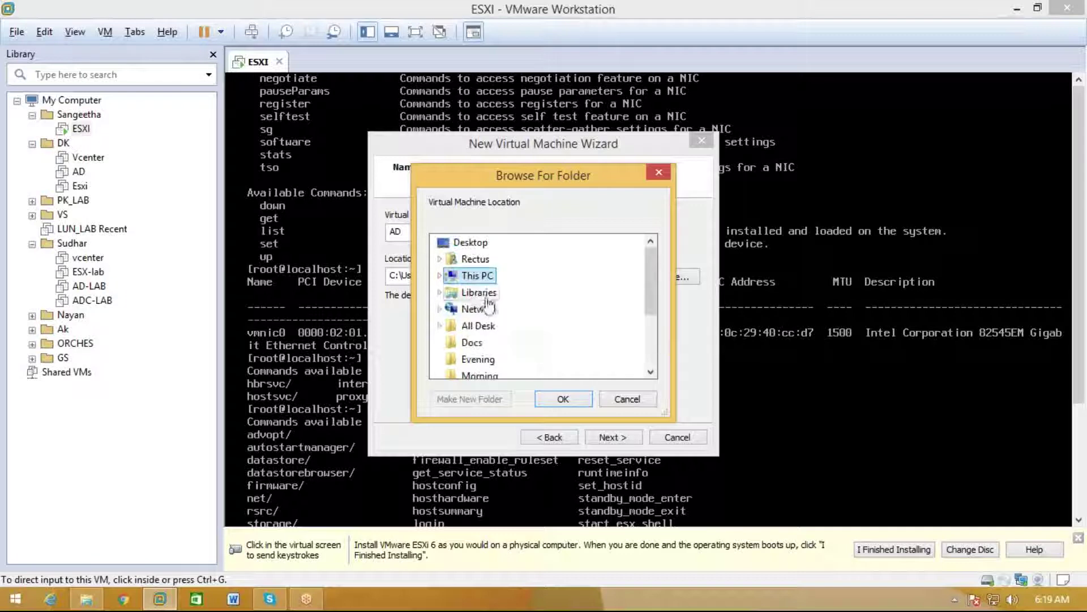
double_click(482, 277)
scroll(486, 305, "down", 1)
double_click(486, 326)
scroll(535, 342, "down", 5)
scroll(535, 342, "up", 4)
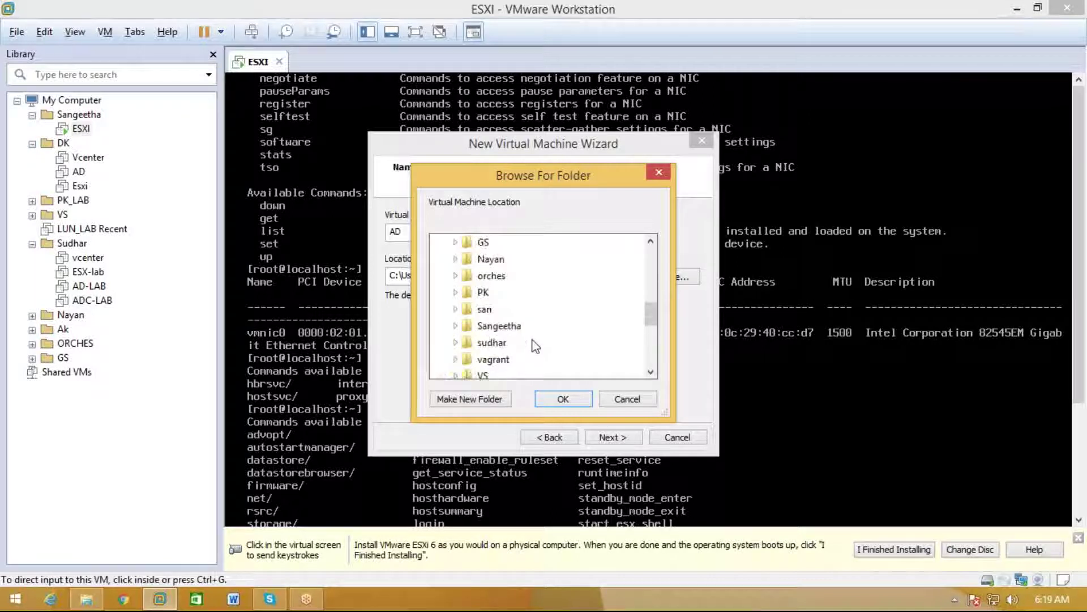
scroll(537, 338, "down", 1)
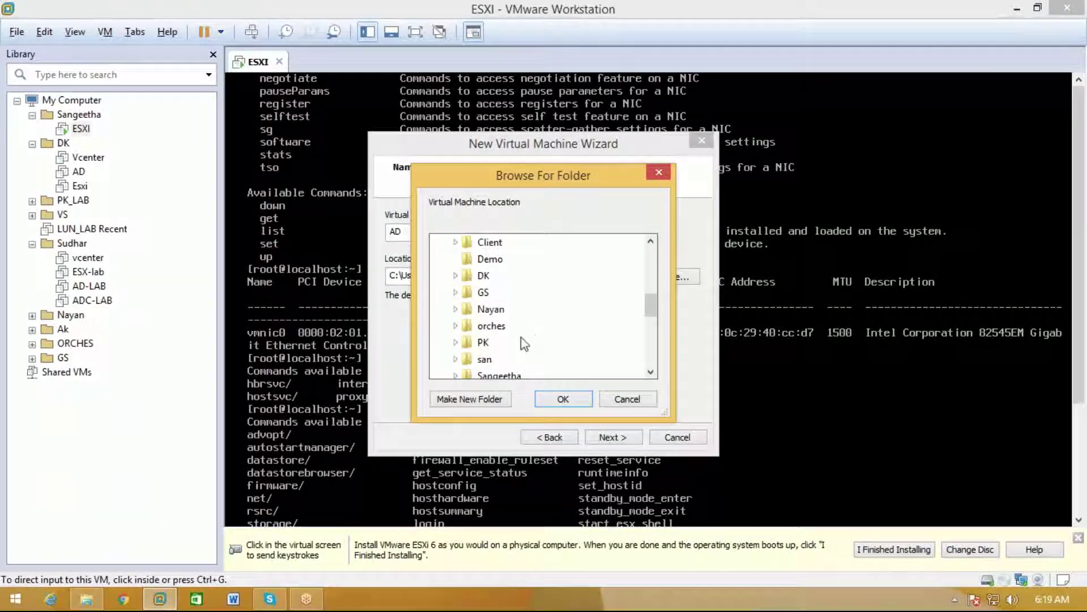
scroll(521, 343, "down", 2)
double_click(499, 275)
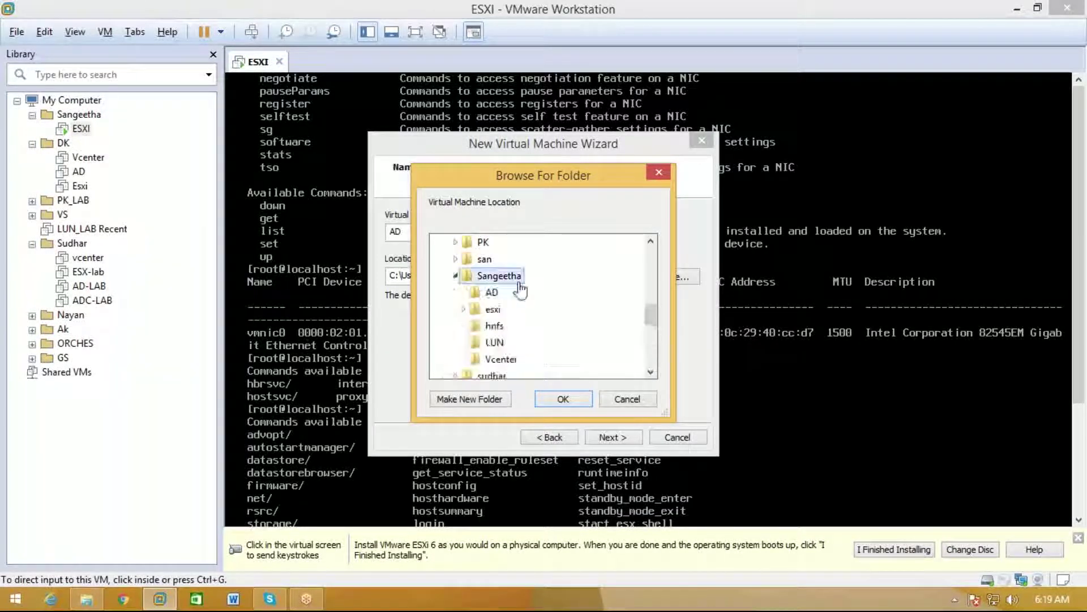
left_click(492, 292)
left_click(564, 398)
Keep BIOS firmware and give the AD machine 2 processors
left_click(598, 438)
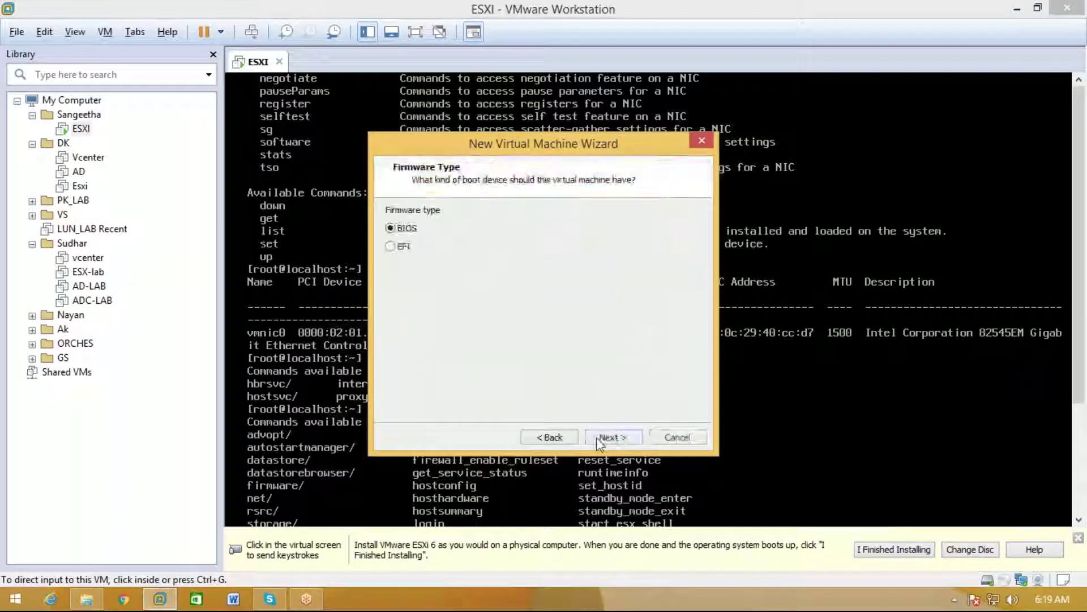
left_click(598, 438)
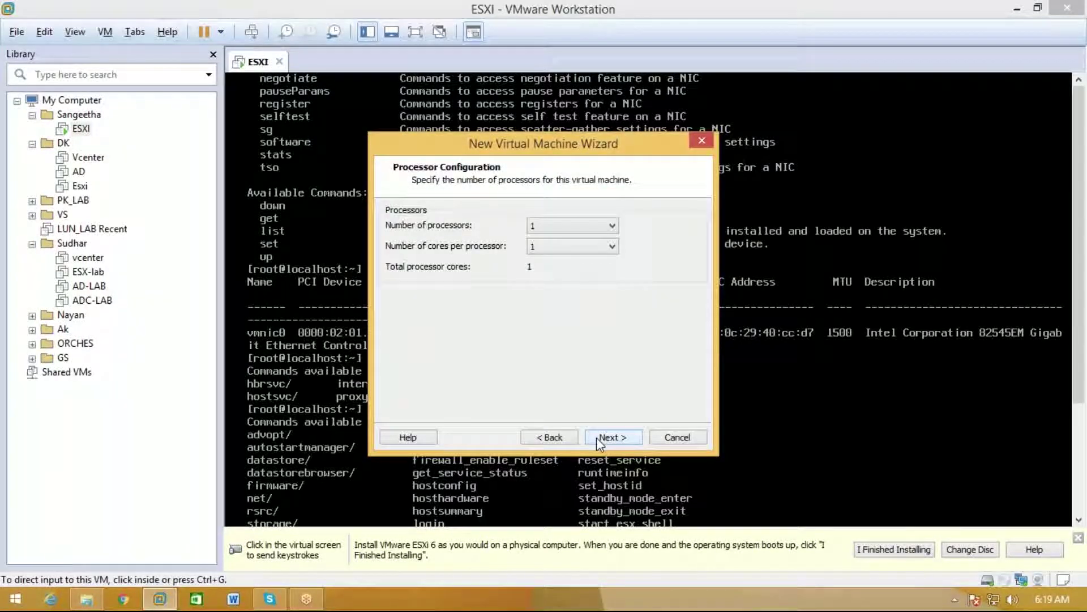
left_click(595, 226)
left_click(592, 241)
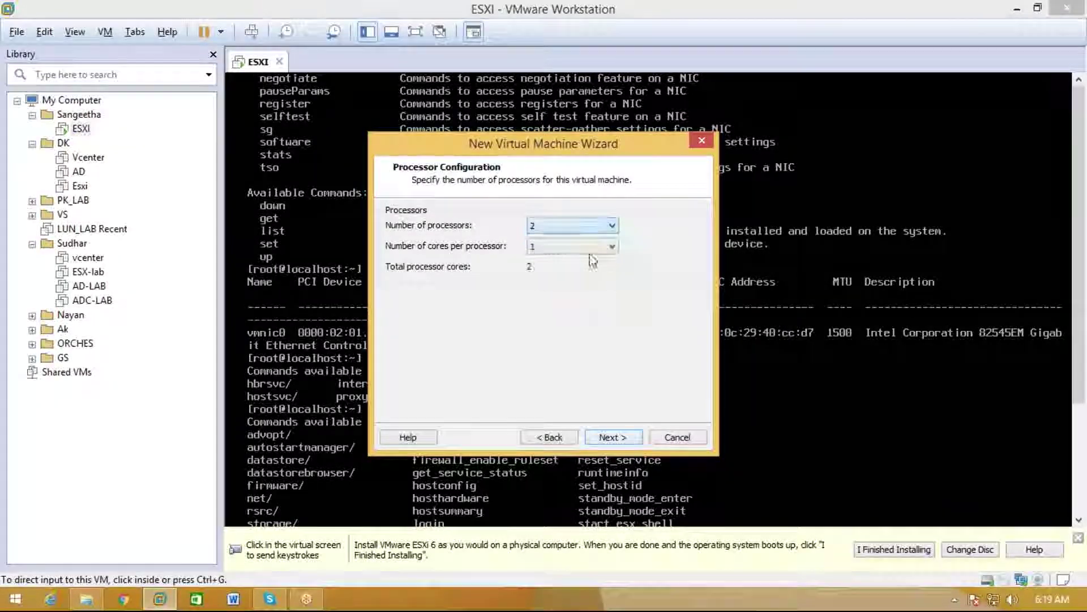
Enter 3096 MB of memory, then return to the processor settings
left_click(615, 437)
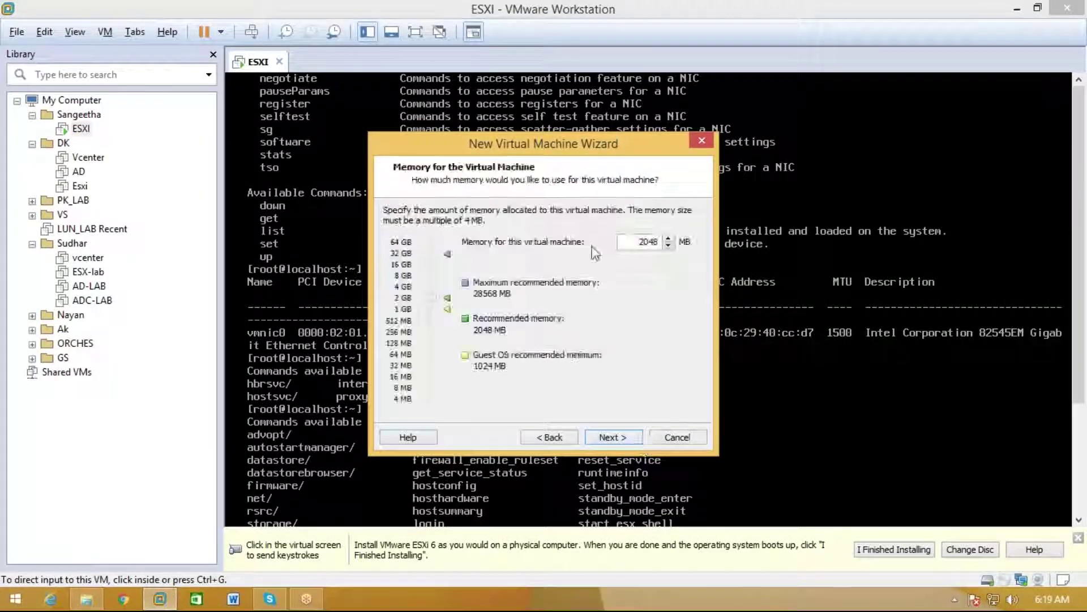
double_click(645, 247)
type("3096")
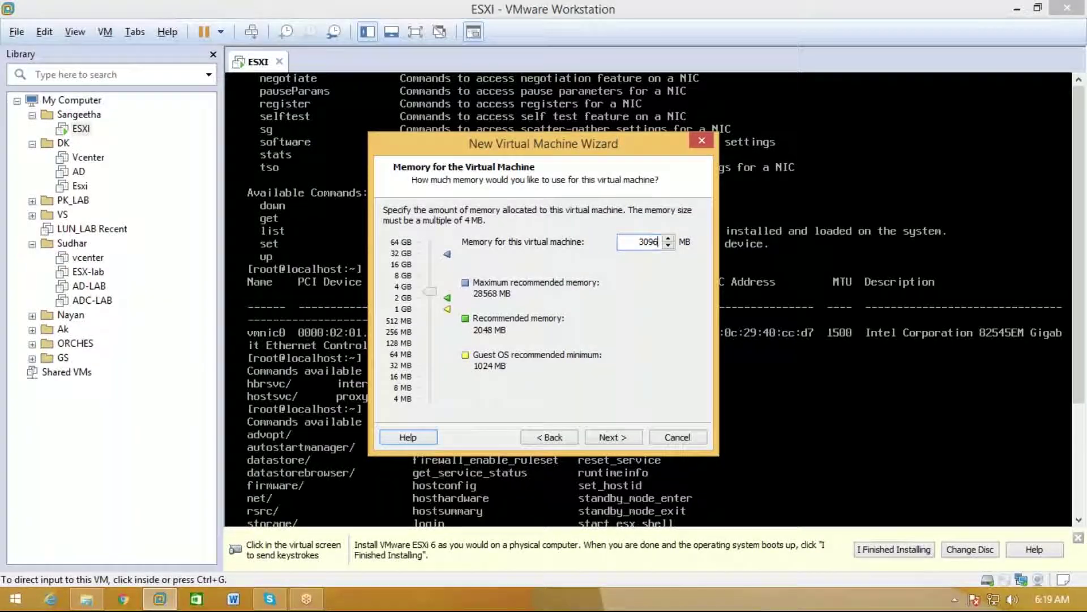
left_click(578, 439)
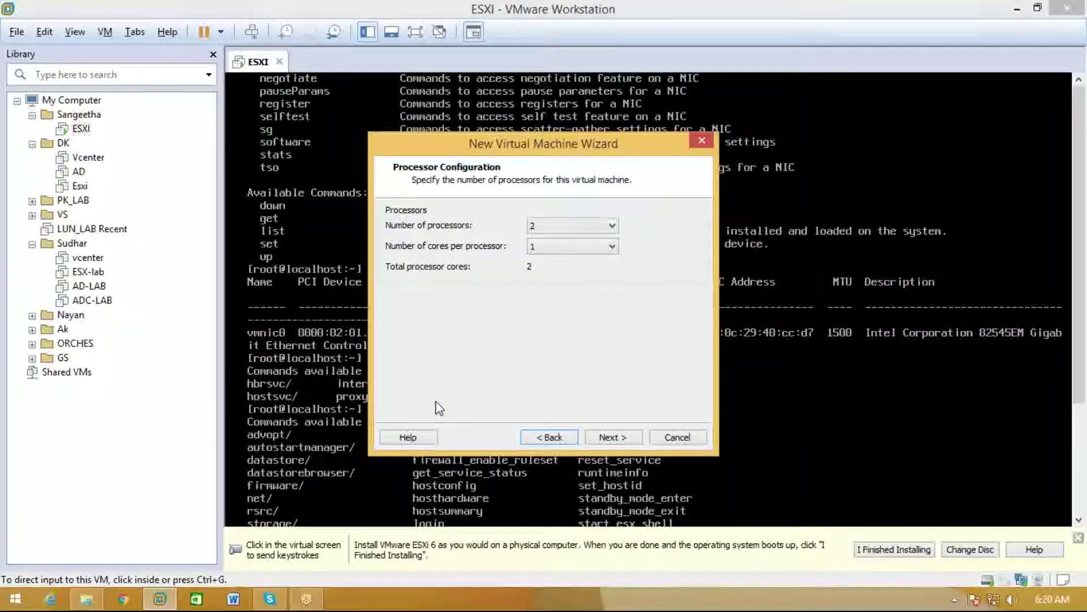
Keep 2 processors and advance to the Memory page
left_click(1079, 541)
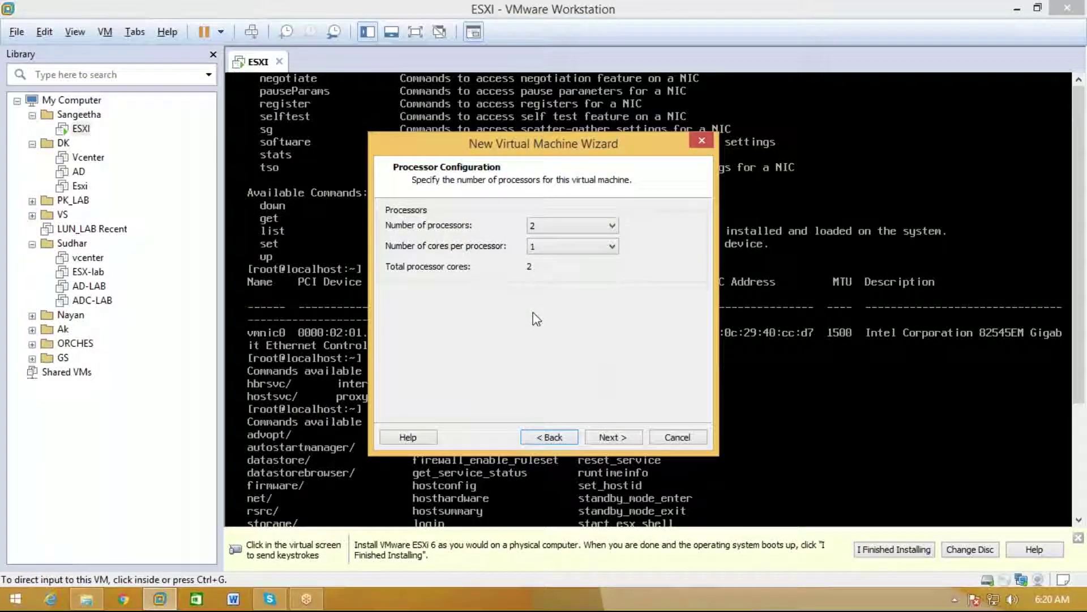
left_click(605, 437)
Keep the memory, NAT networking and recommended controller and disk type, and create a new disk
double_click(649, 243)
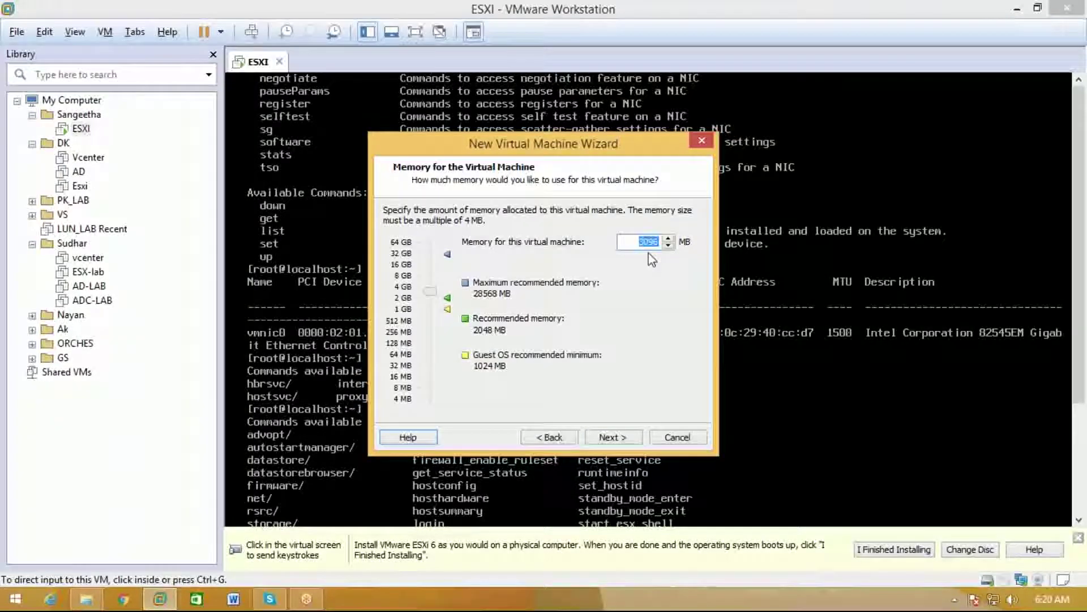
left_click(626, 435)
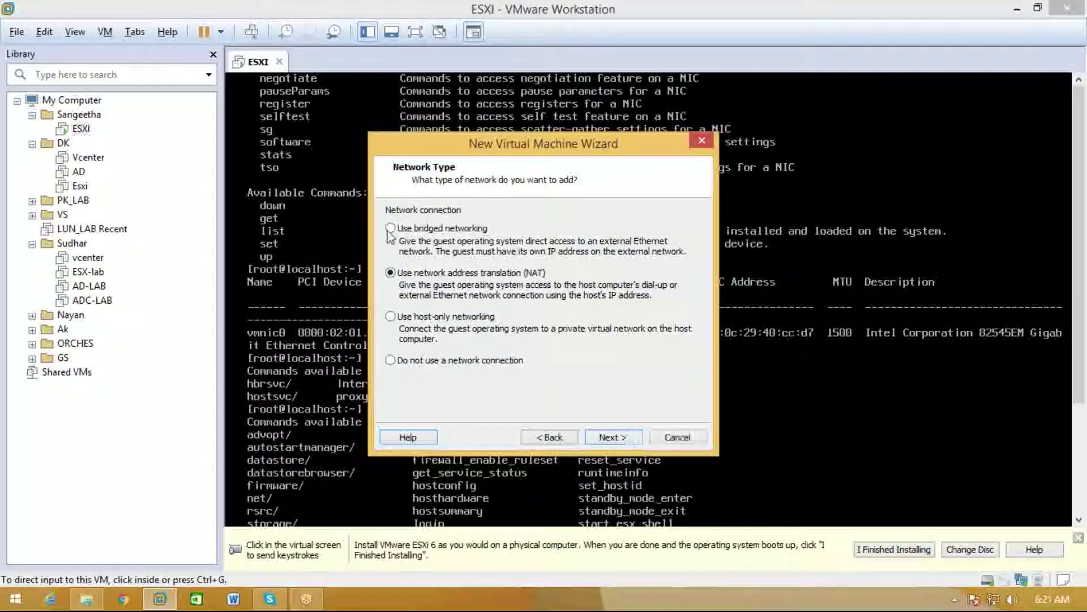
left_click(610, 437)
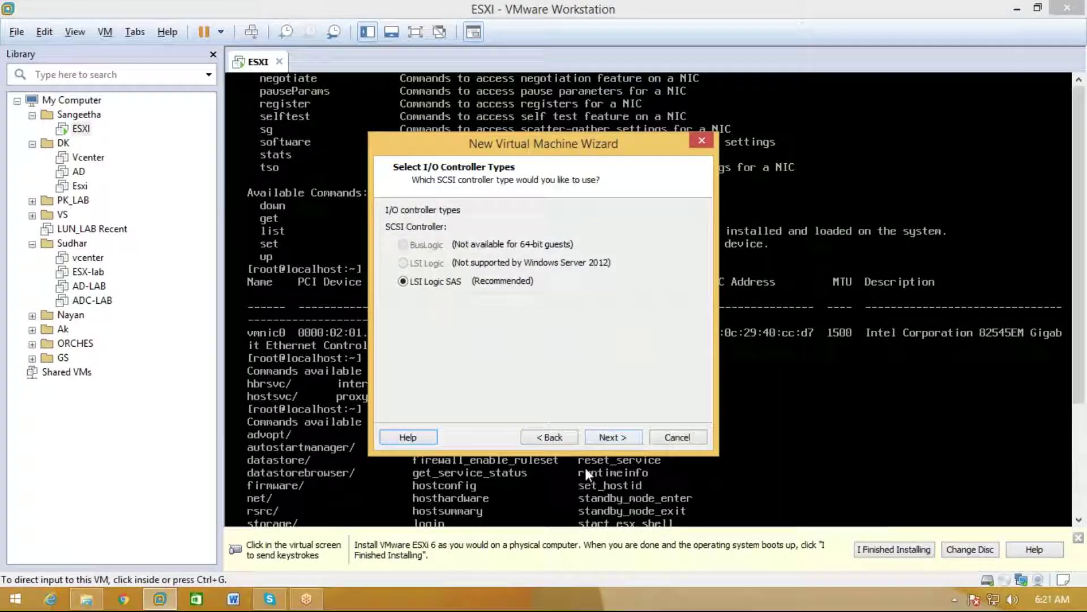
left_click(612, 438)
left_click(616, 437)
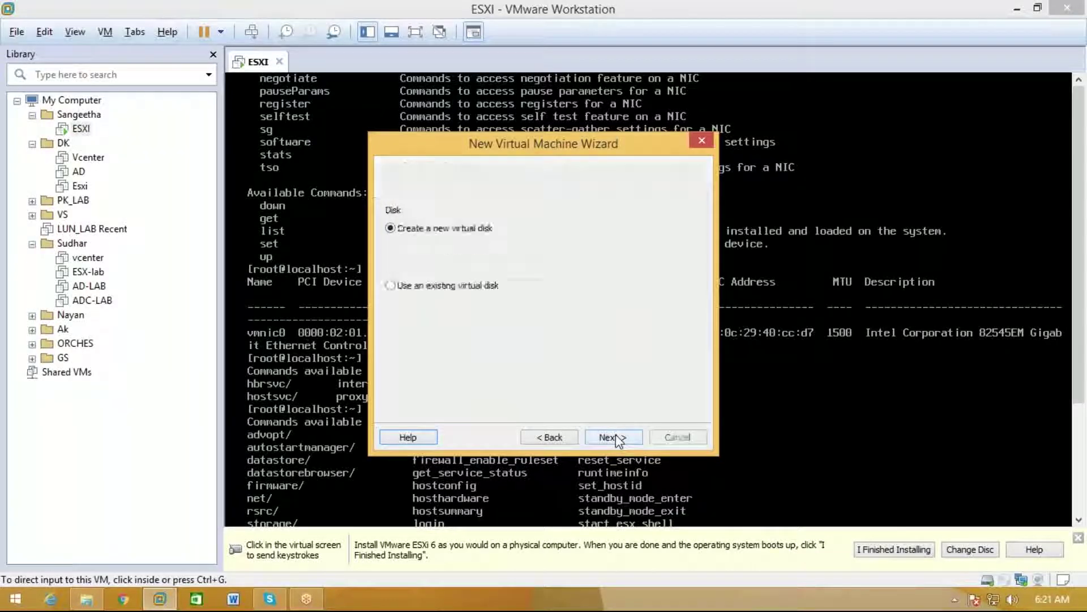
left_click(614, 437)
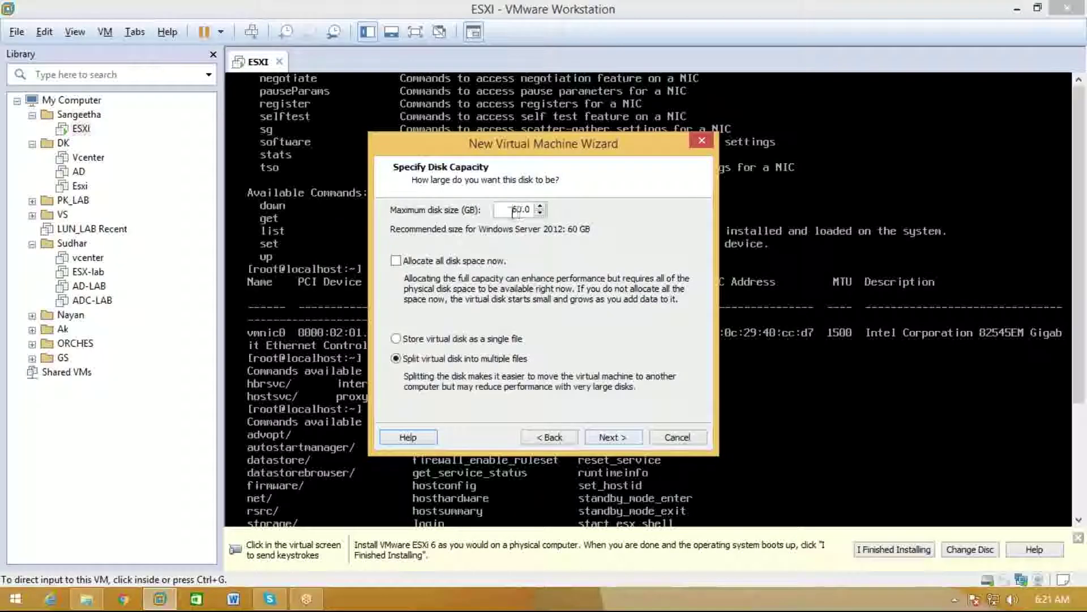
Make the virtual disk 30 GB, stored as a single file
type("3")
left_click(490, 340)
left_click(613, 438)
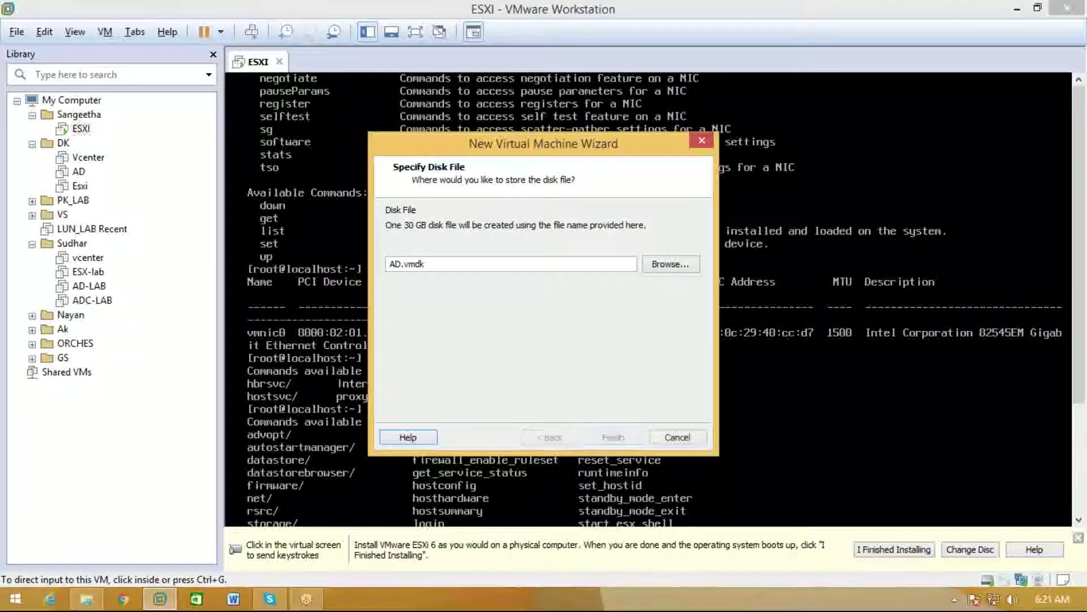
Save the AD disk file into D:\Sangeetha\AD
left_click(553, 436)
left_click(678, 263)
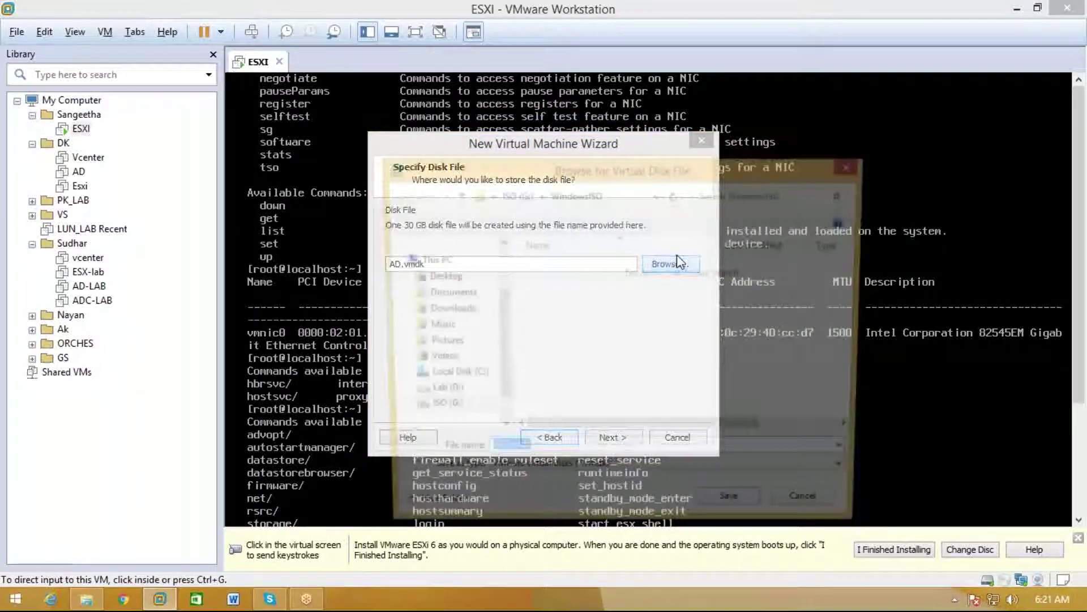
scroll(442, 318, "down", 2)
left_click(436, 360)
scroll(603, 348, "down", 3)
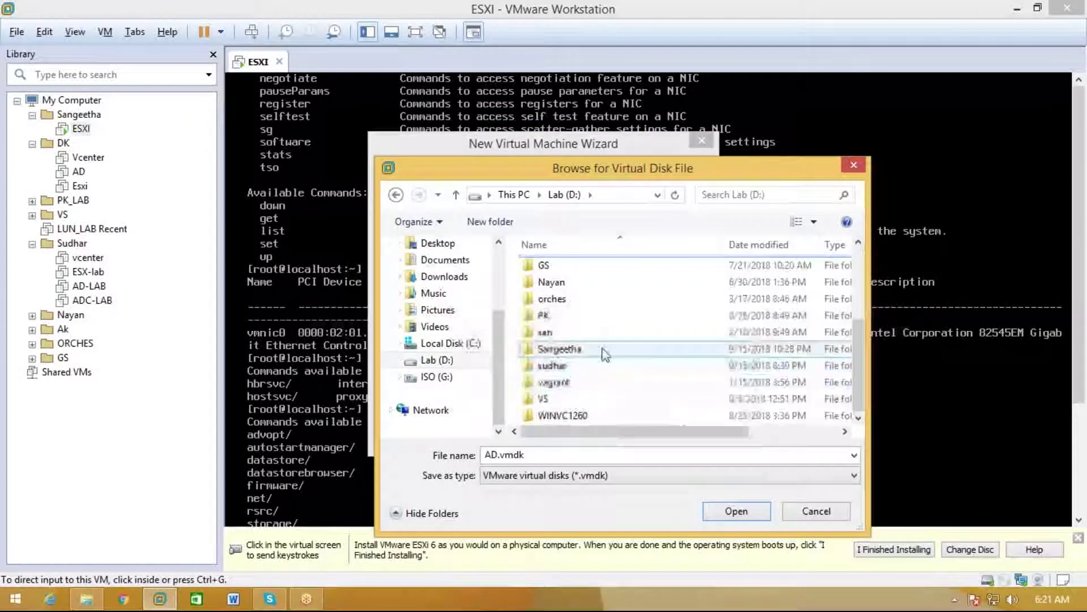
double_click(602, 348)
left_click(571, 270)
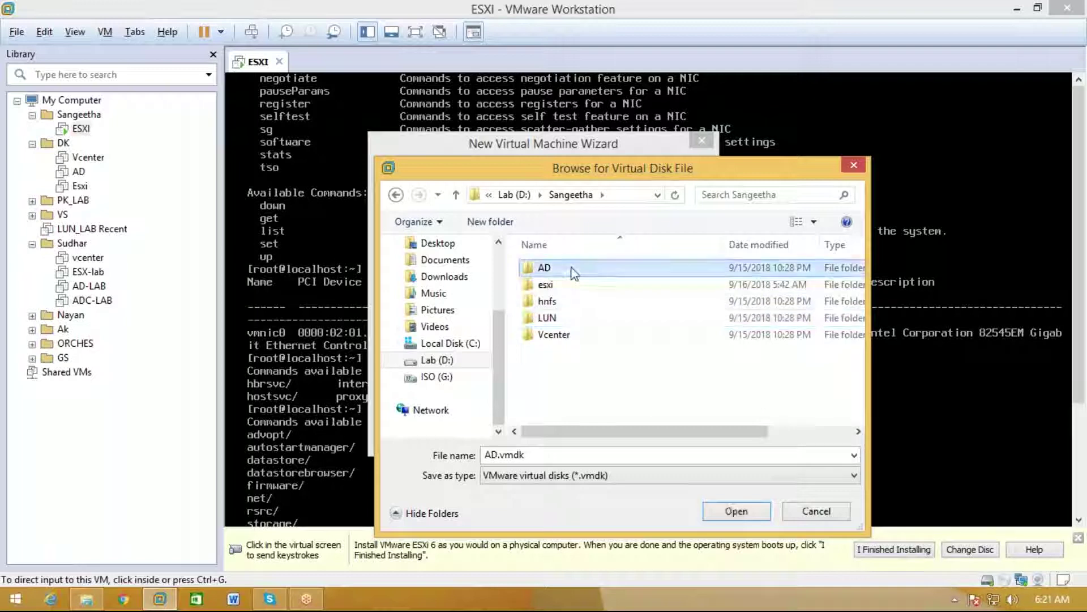
double_click(573, 270)
left_click(732, 514)
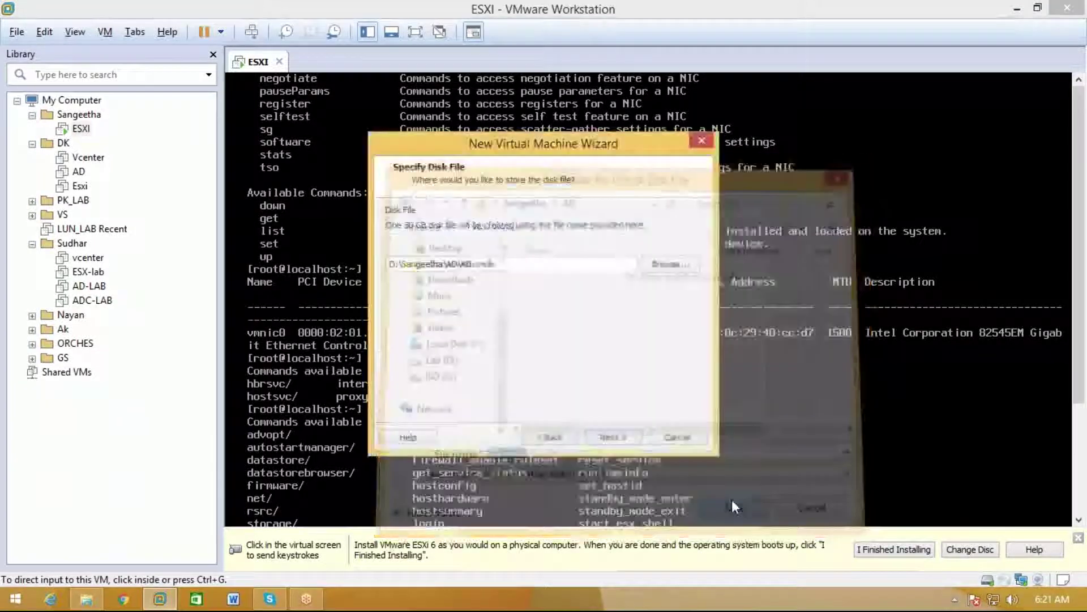
Finish creating the AD machine and move it into the Sangeetha library folder
left_click(633, 438)
left_click(613, 437)
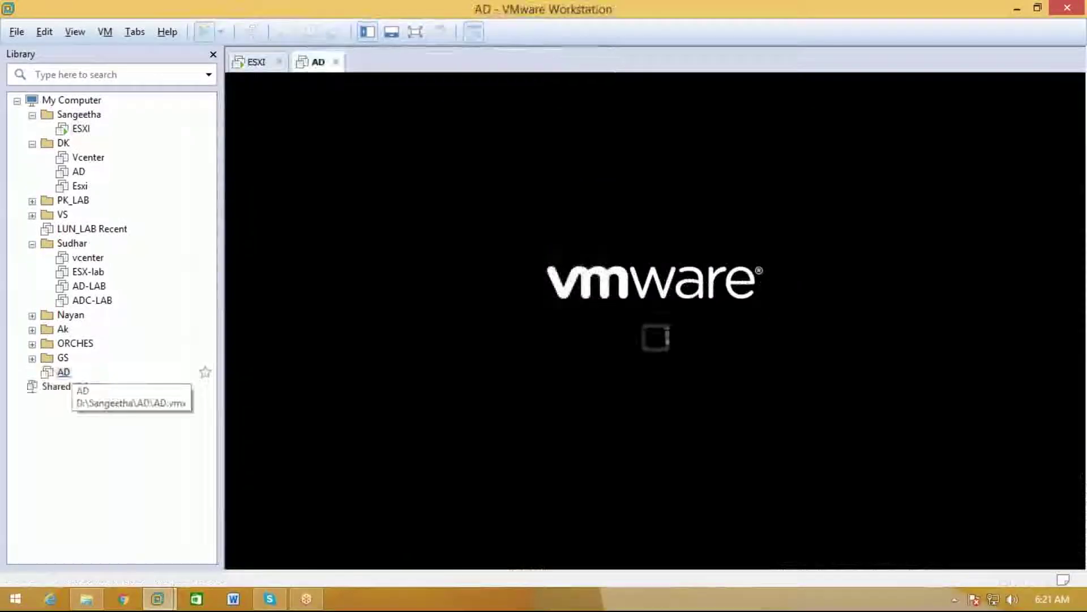
left_click_drag(64, 372, 82, 116)
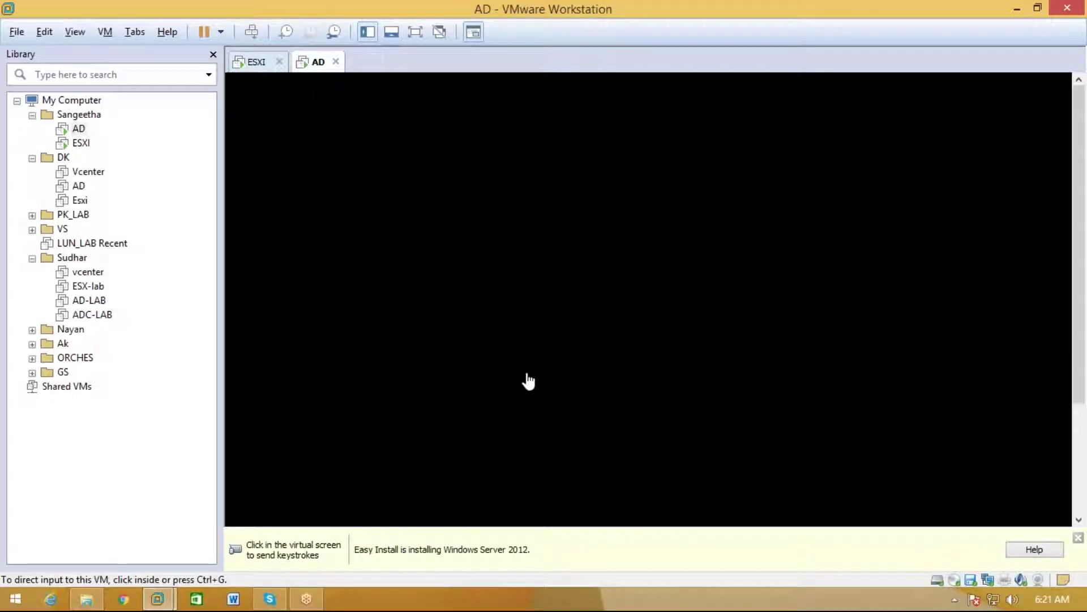
Dismiss the Easy Install notice and let Windows Setup begin copying files
left_click(1079, 539)
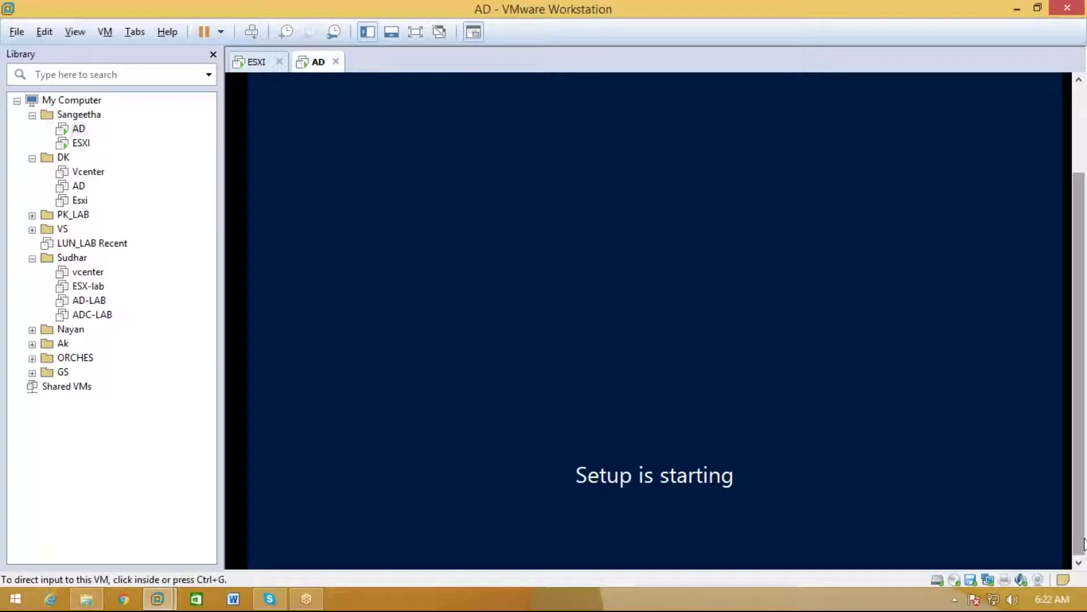
mouse_move(1084, 543)
left_mouse_down()
mouse_move(1083, 453)
mouse_move(1068, 537)
left_mouse_up()
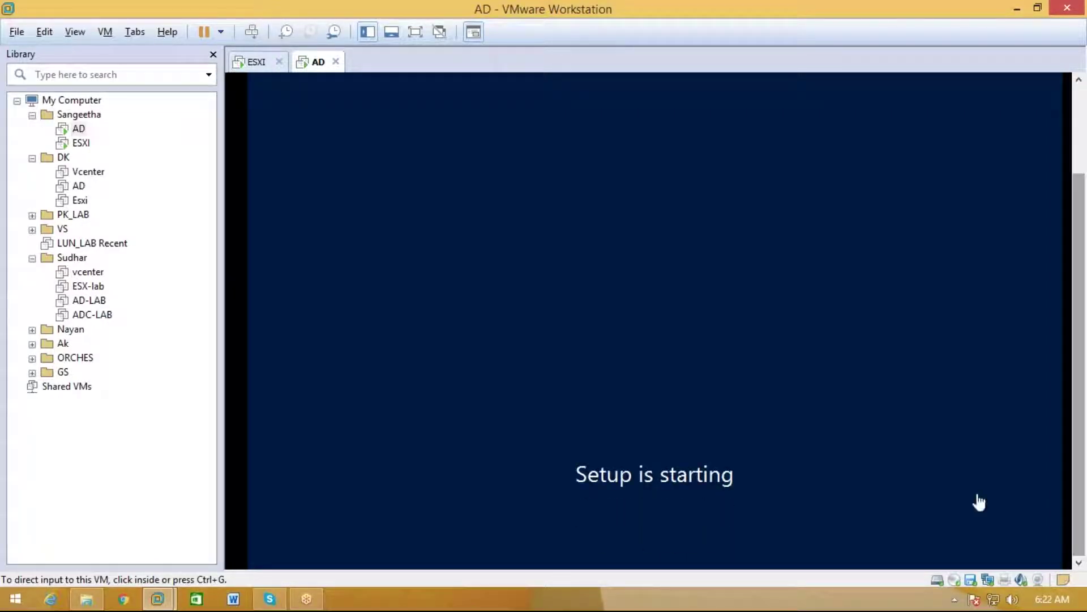
Start another new virtual machine with default compatibility and the detected installer disc, named VCENTER
left_click(20, 35)
left_click(35, 50)
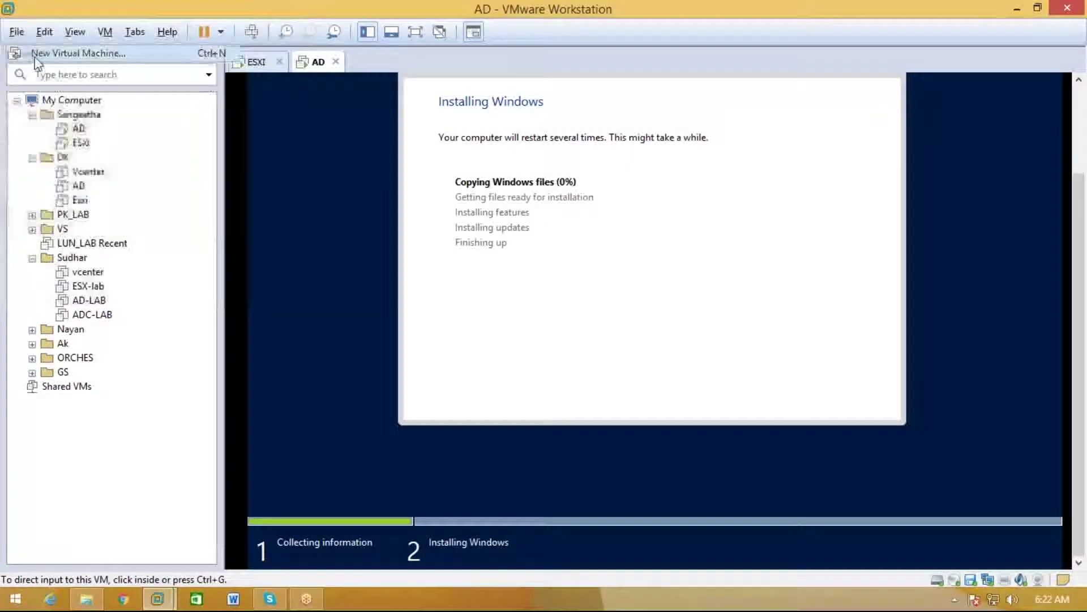
left_click(614, 436)
left_click(614, 437)
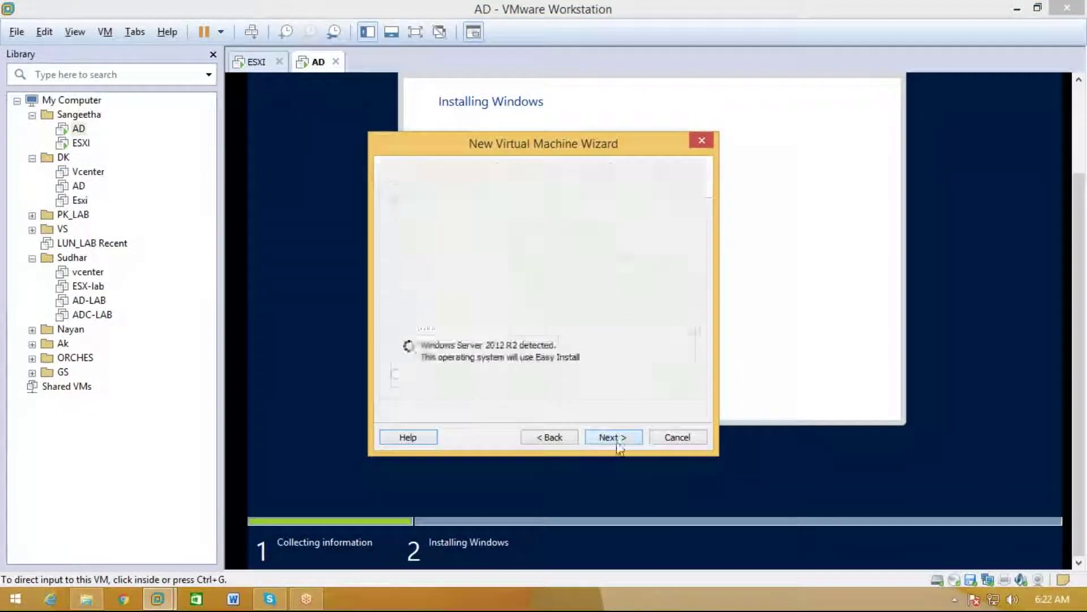
left_click(616, 438)
left_click(616, 438)
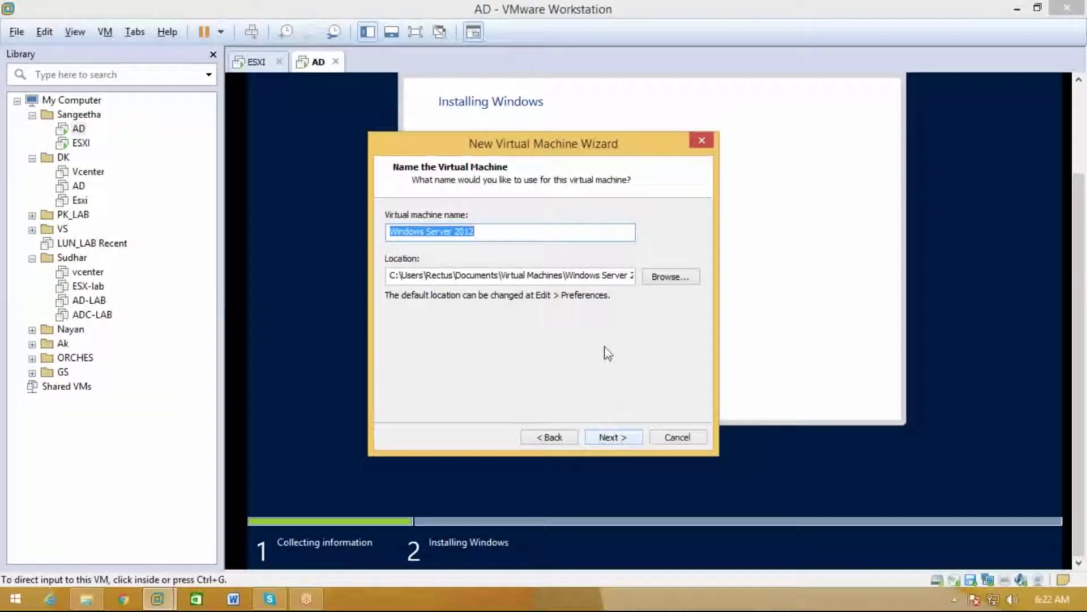
key("BackSpace")
type("V")
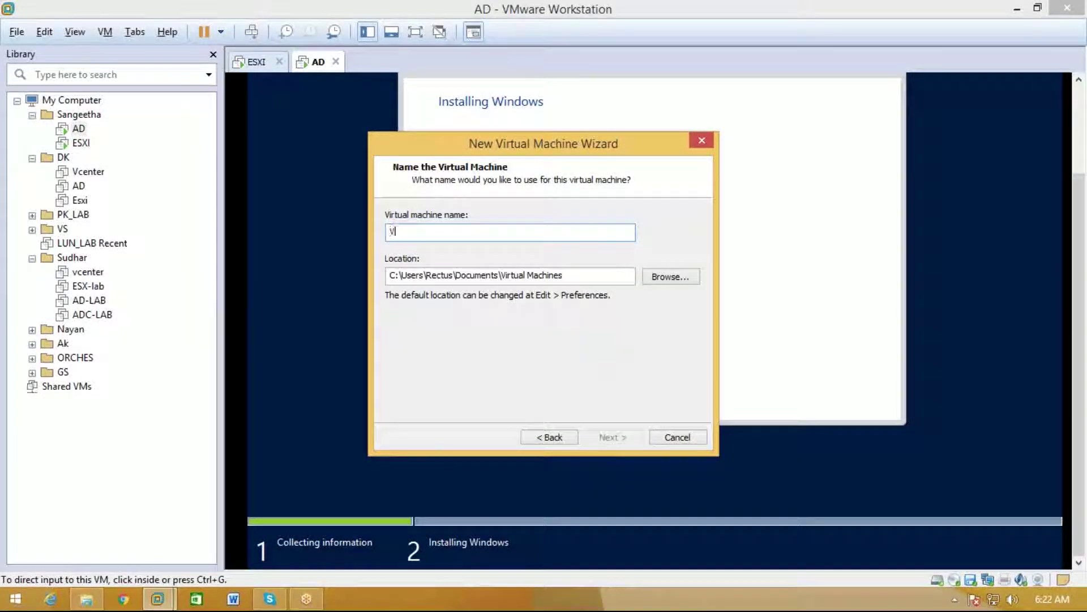
type("CENTER")
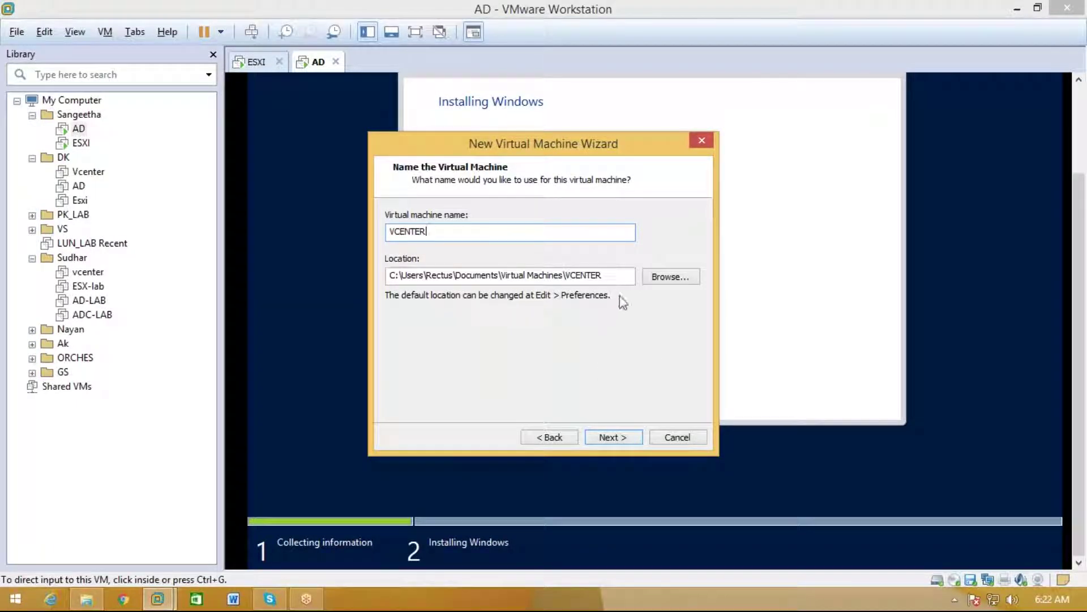
Browse the VCENTER location to the Sangeetha folder on Lab (D:)
left_click(648, 281)
left_click(449, 310)
left_click(441, 276)
left_click(440, 276)
scroll(553, 347, "down", 1)
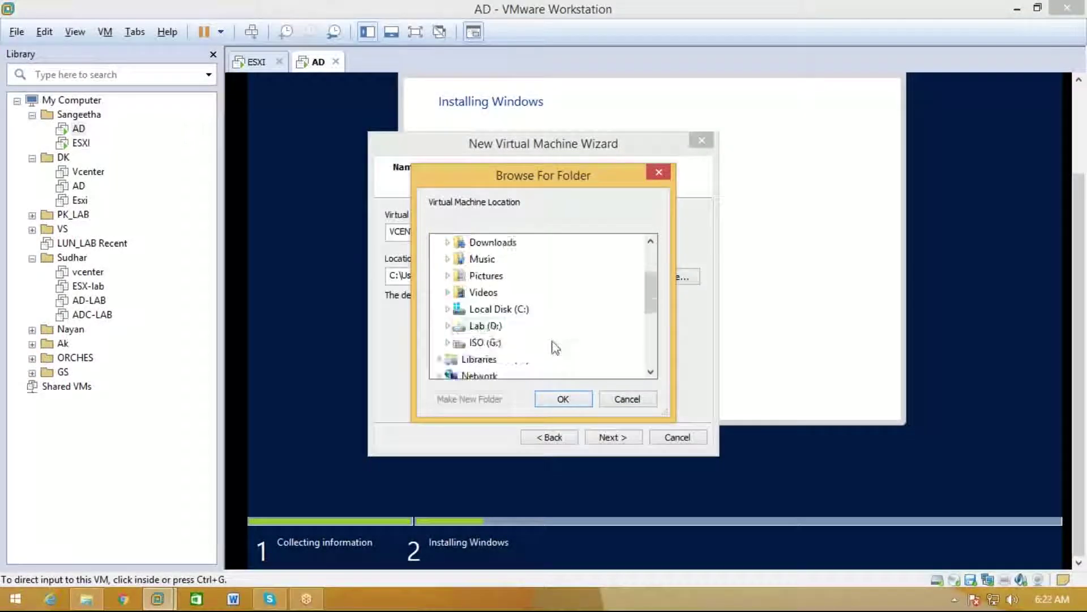
double_click(488, 326)
scroll(509, 340, "down", 3)
scroll(535, 351, "down", 1)
double_click(513, 327)
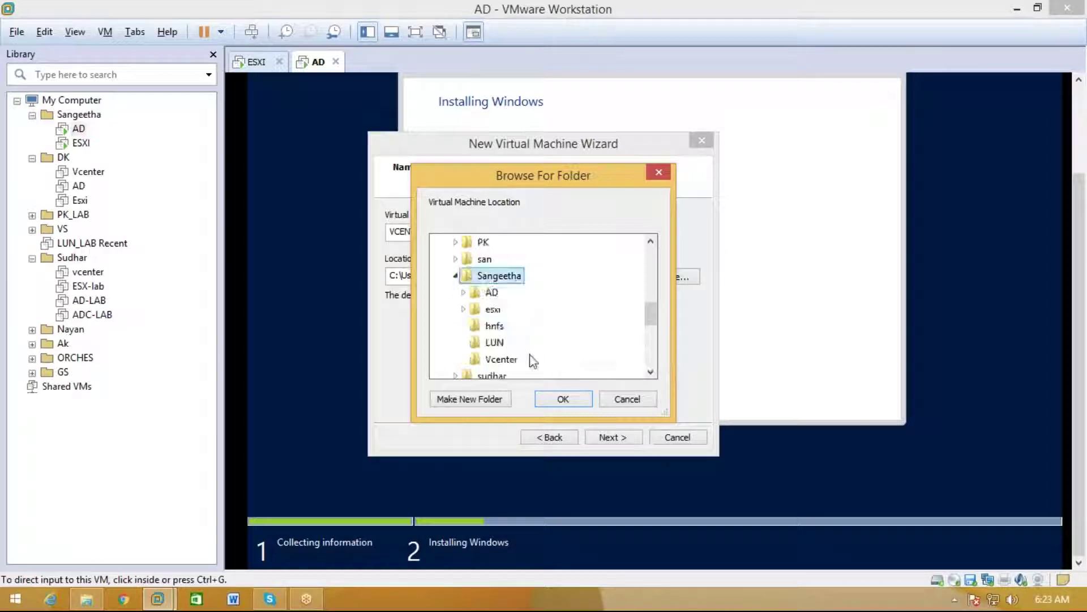
Keep the Sangeetha\Vcenter location and default firmware, and give VCENTER 2 processors
left_click(558, 396)
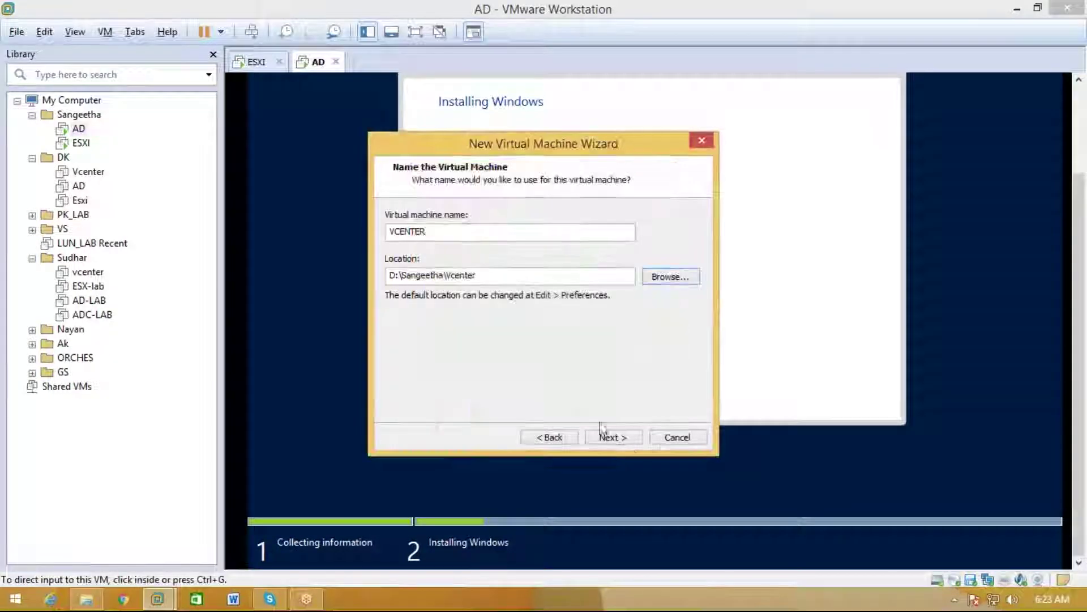
left_click(628, 441)
left_click(628, 442)
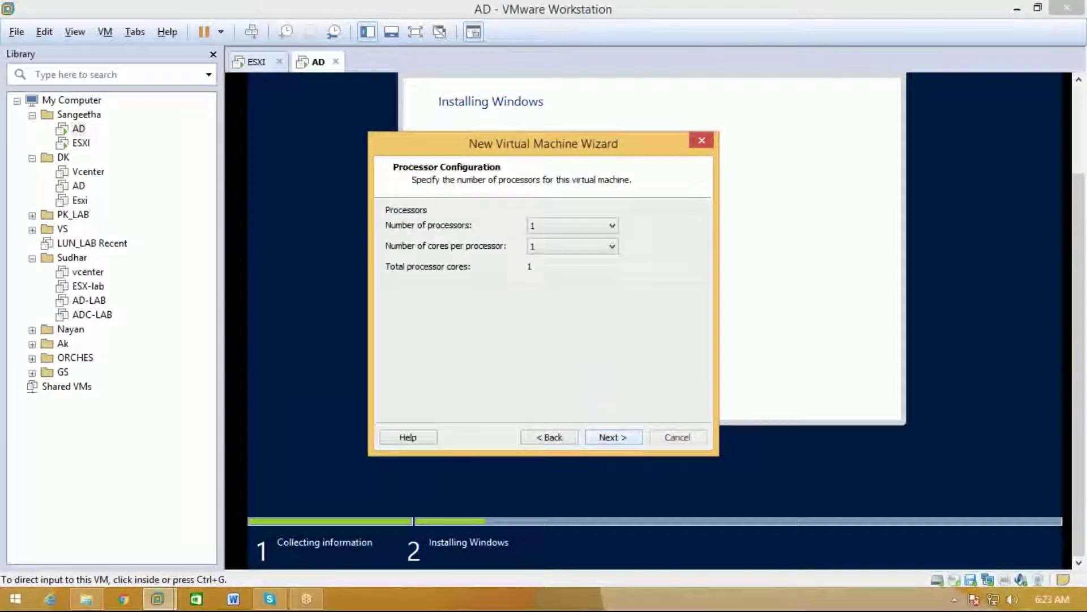
left_click(601, 227)
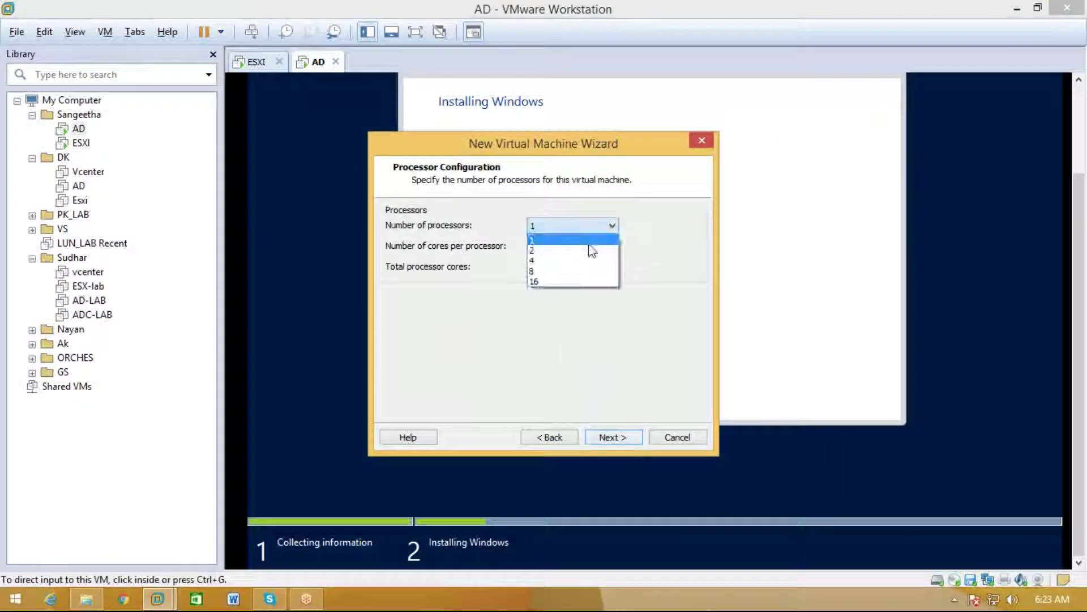
left_click(589, 251)
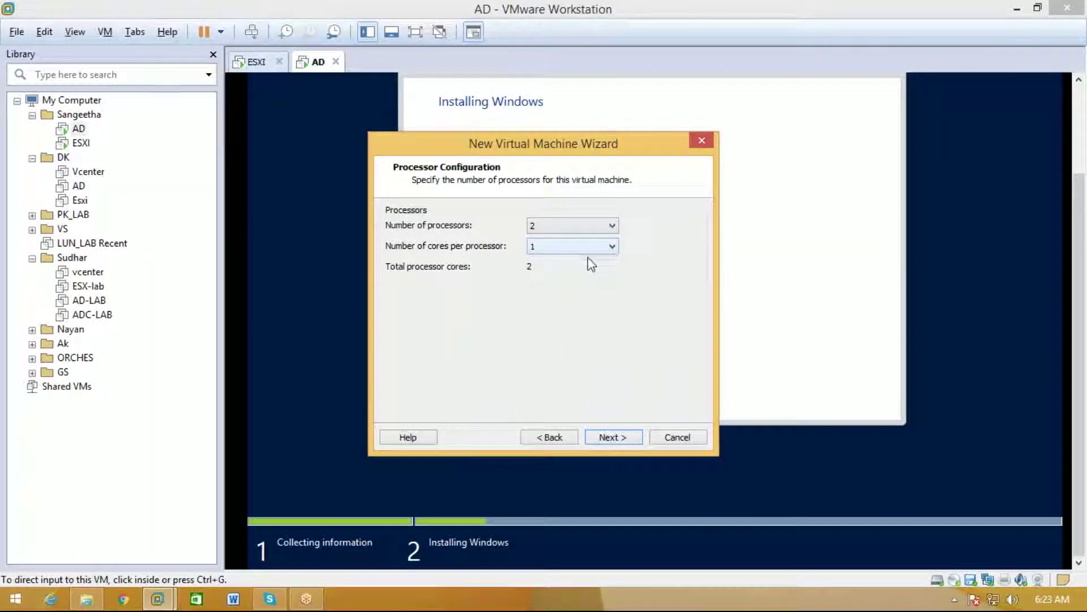
Set 9200 MB memory and bridged networking, and keep the default I/O controller and new virtual disk
left_click(600, 437)
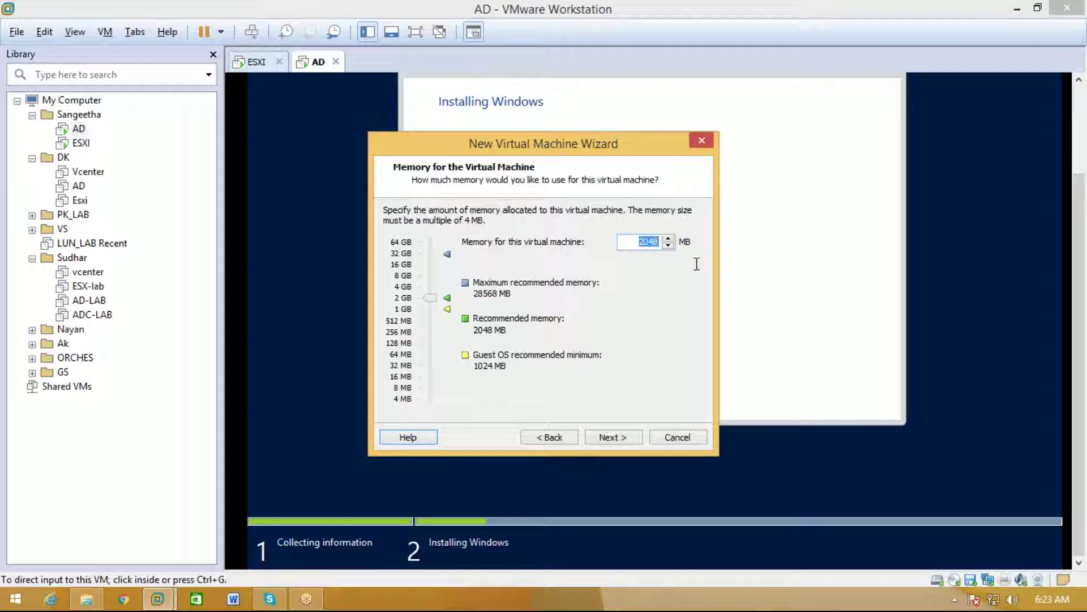
type("9200")
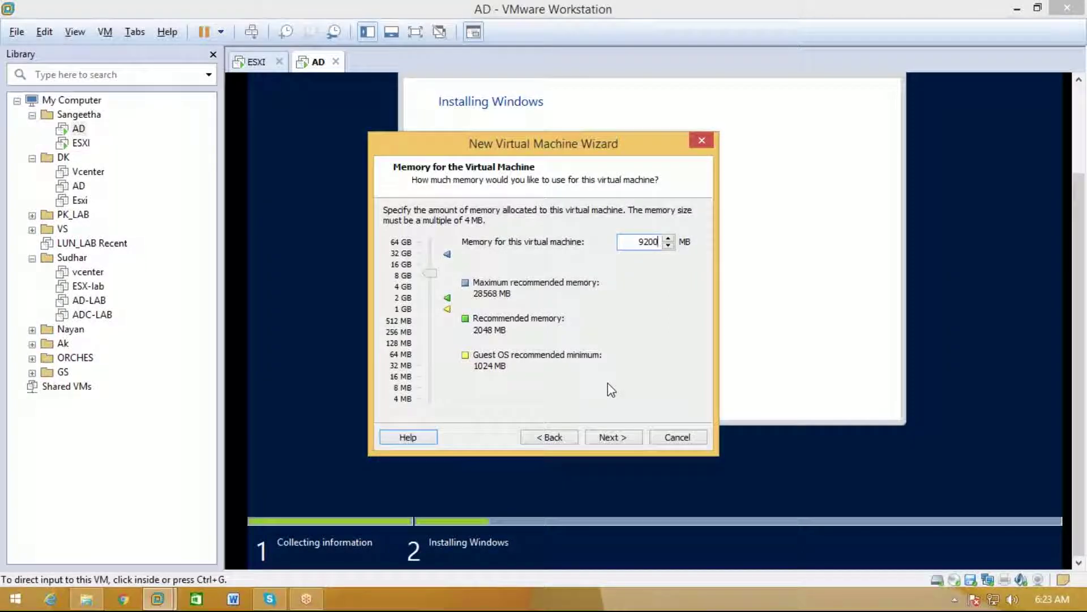
left_click(606, 437)
left_click(431, 227)
left_click(596, 439)
left_click(597, 439)
left_click(599, 440)
left_click(599, 440)
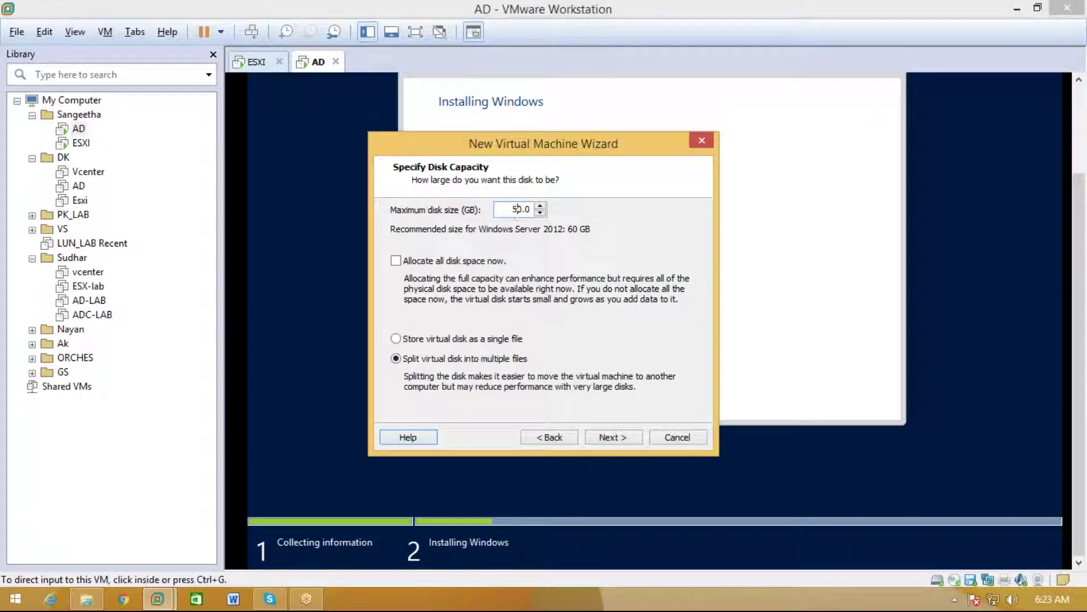
Store the virtual disk as a single file and start browsing for its location
left_click(498, 338)
left_click(610, 438)
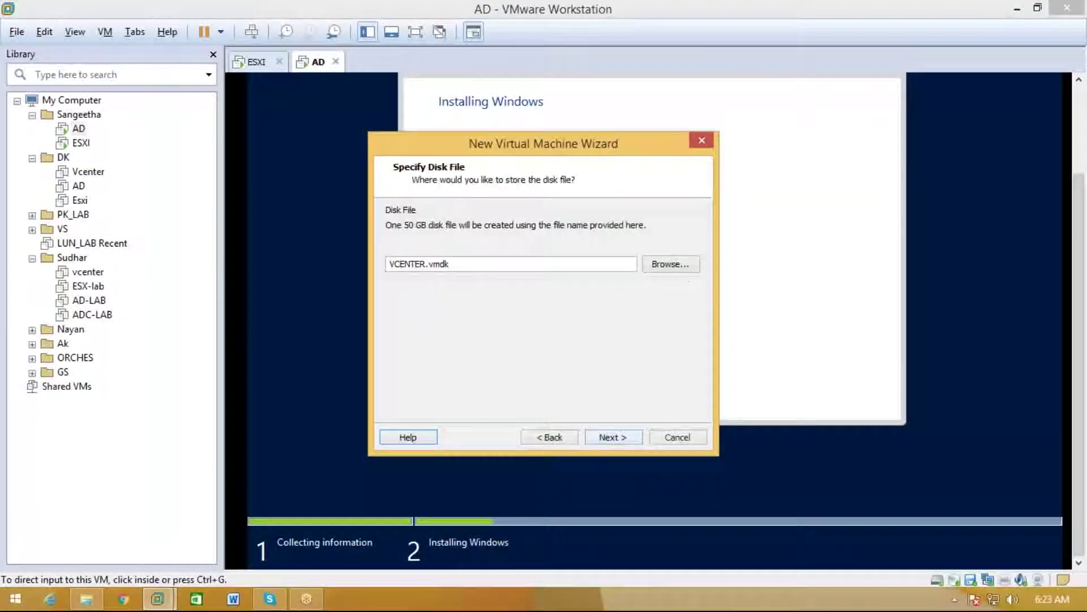
left_click(649, 265)
left_click(463, 412)
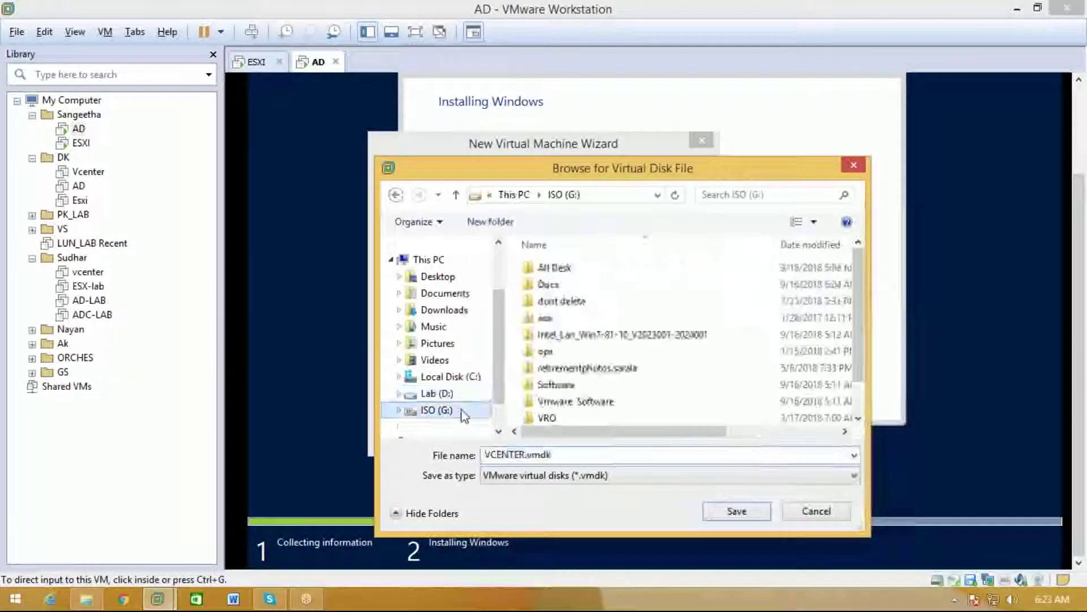
left_click(580, 351)
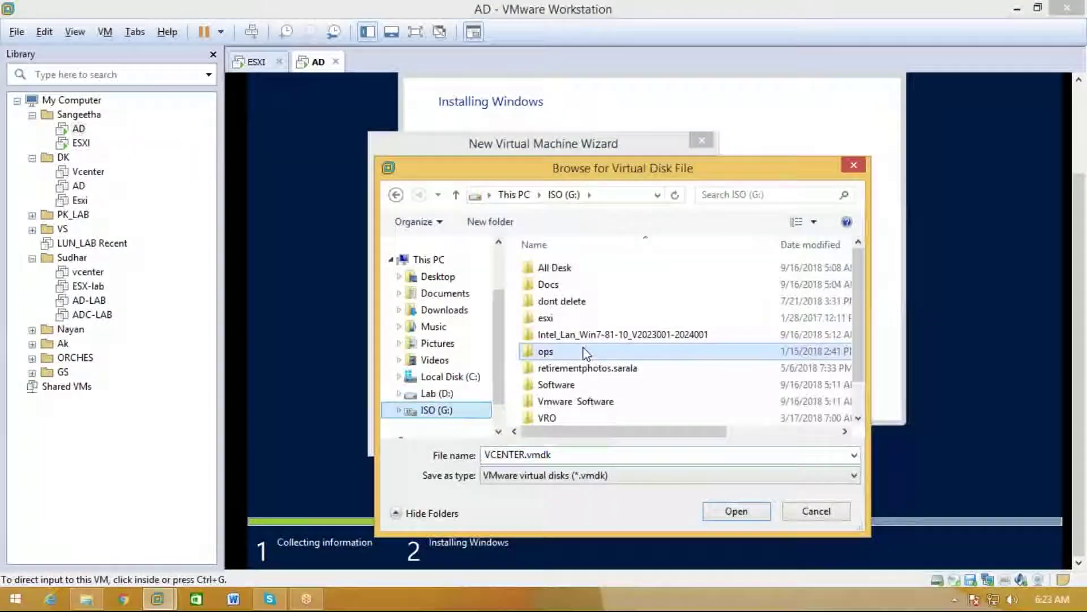
Save VCENTER.vmdk in D:\Sangeetha\Vcenter and finish creating the VCENTER machine
left_click(479, 397)
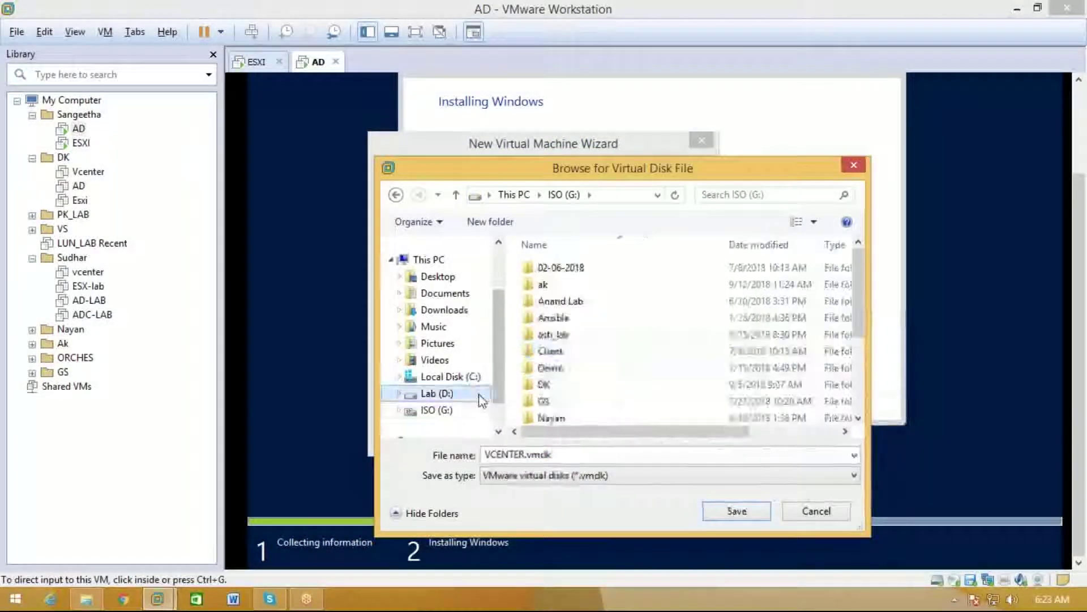
left_click(613, 342)
scroll(611, 341, "down", 1)
scroll(612, 341, "down", 2)
double_click(611, 341)
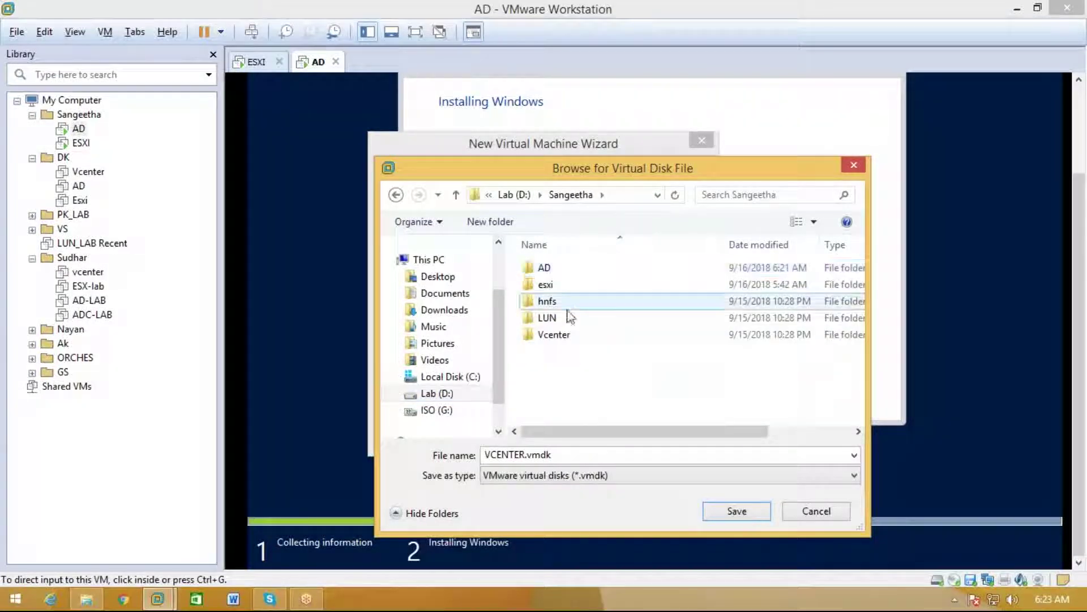
double_click(552, 335)
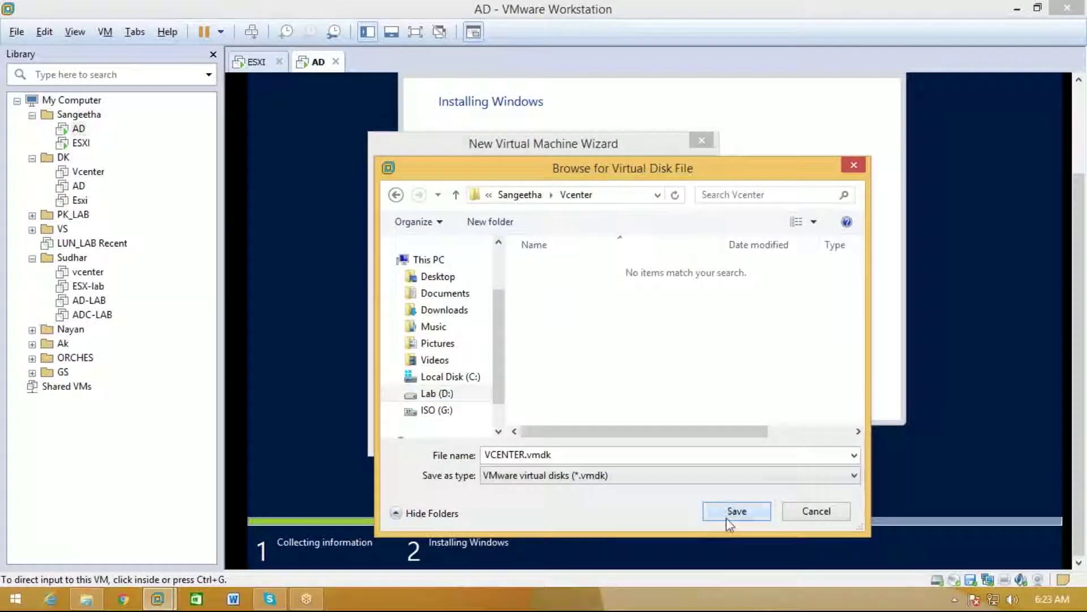
left_click(727, 517)
left_click(613, 439)
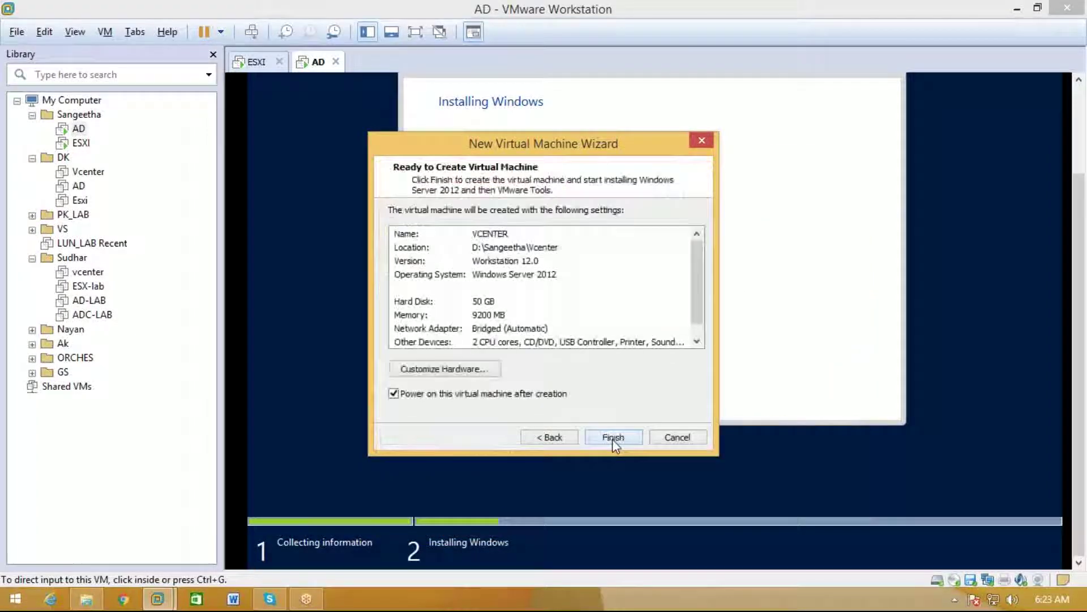
left_click(613, 439)
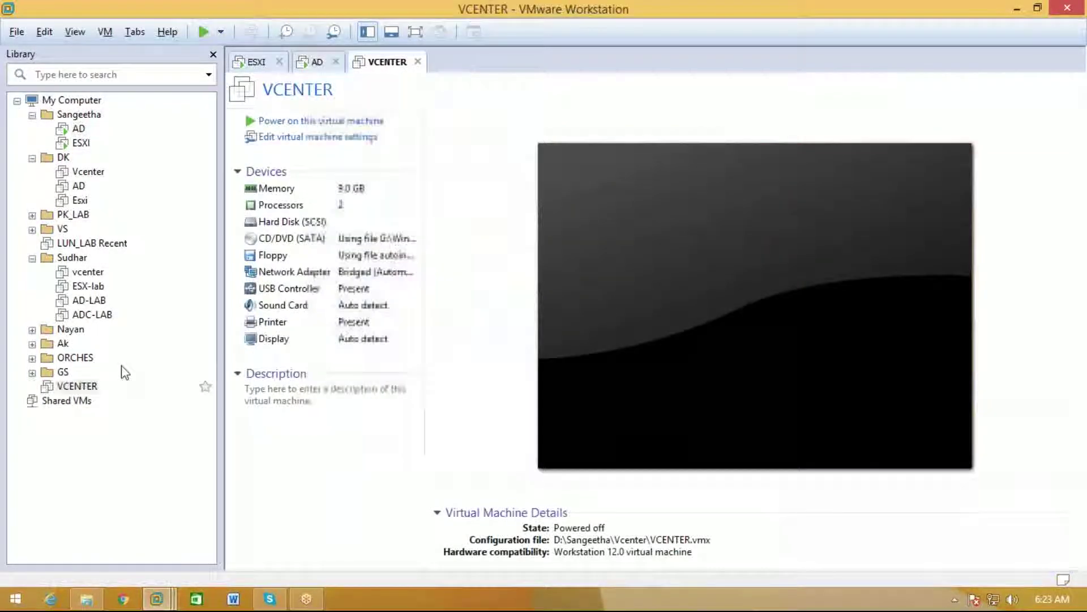
Move VCENTER into the Sangeetha library folder, then check the AD and VCENTER setup screens
left_click(71, 116)
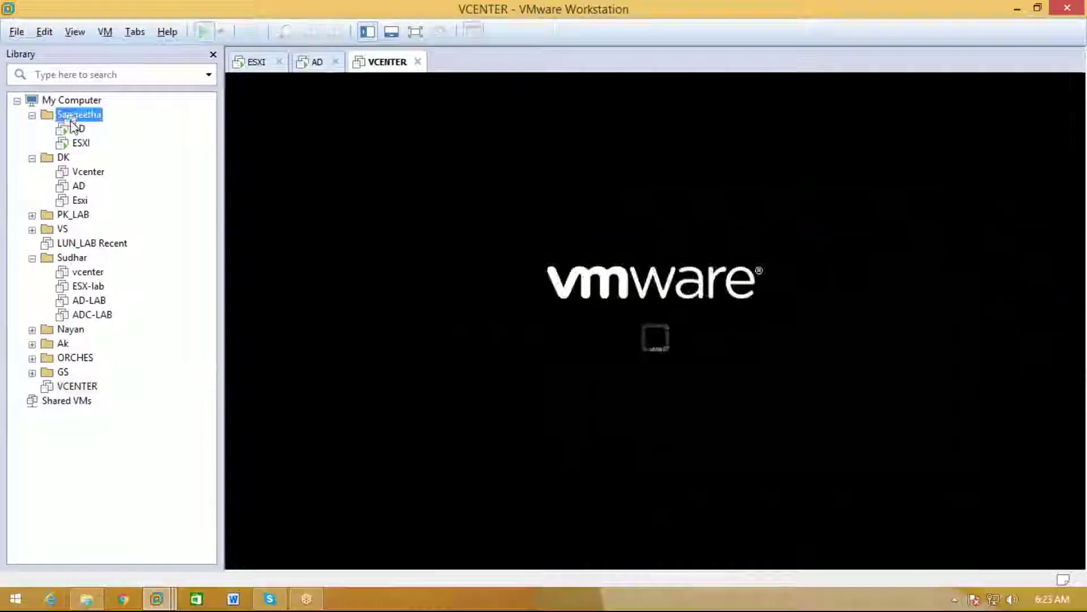
left_click_drag(70, 122, 71, 120)
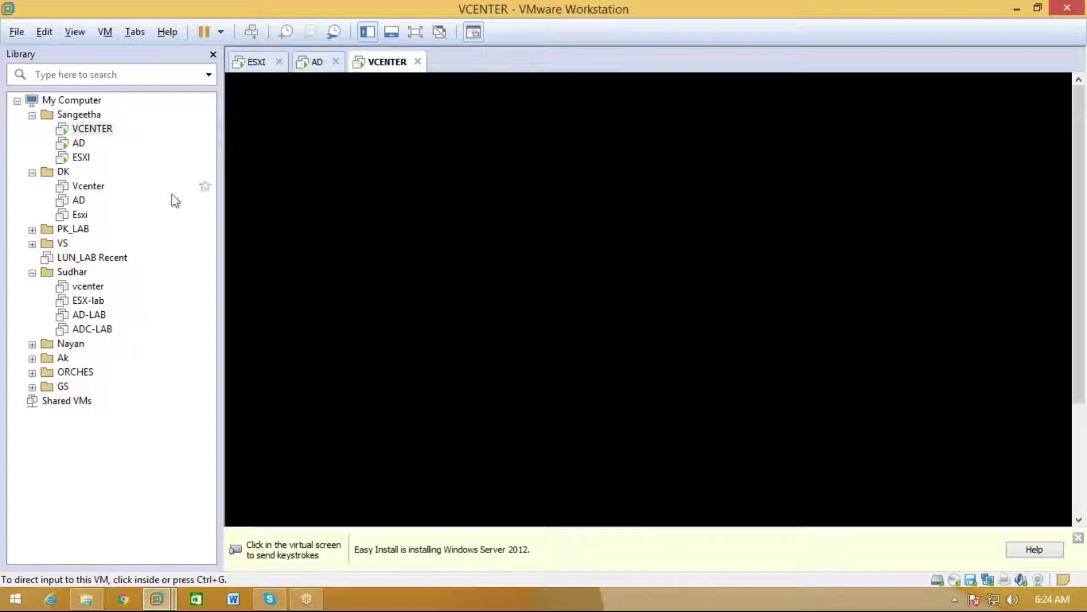
left_click(309, 66)
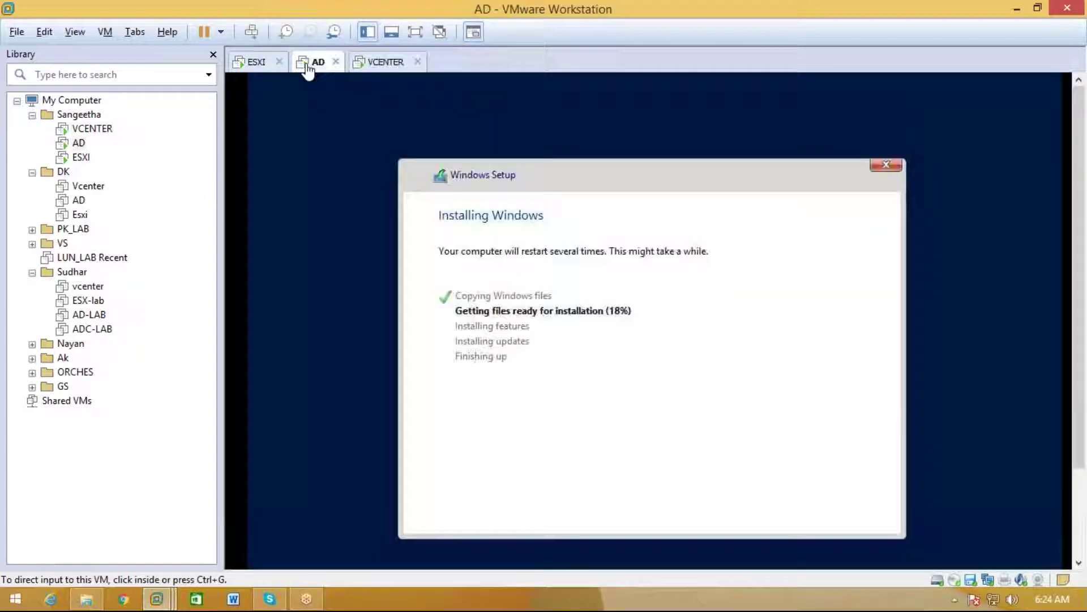
left_click(367, 64)
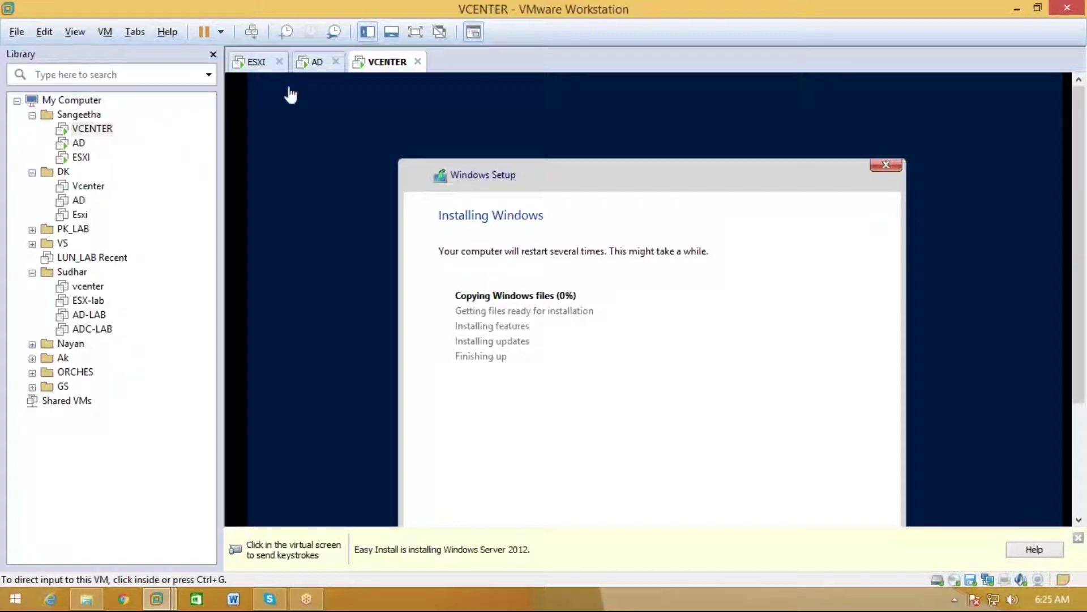
Alternate between the AD and VCENTER tabs to monitor both Windows installs, ending on AD
left_click(310, 61)
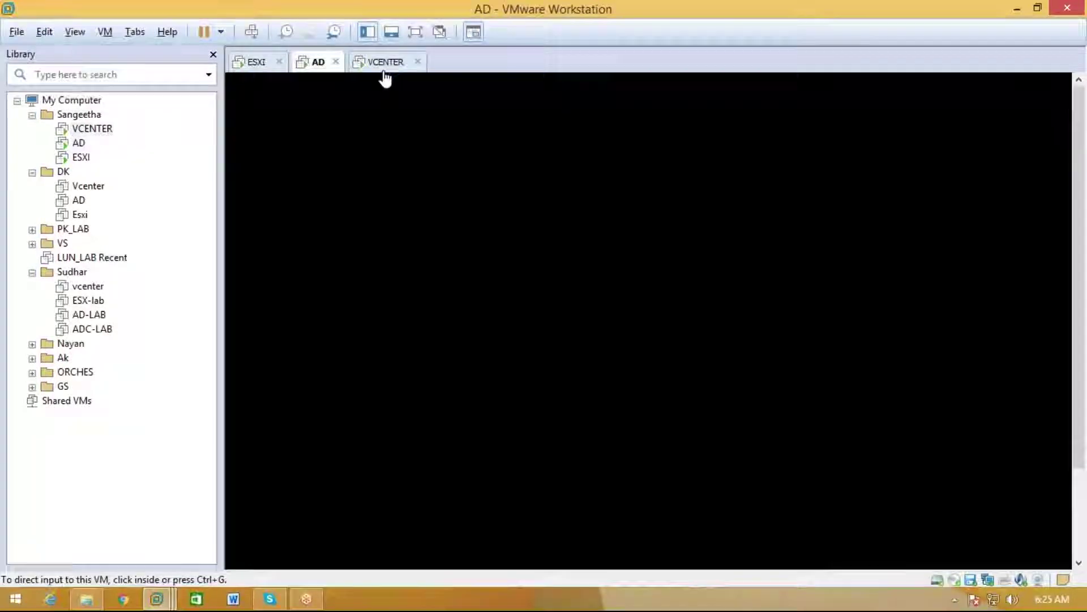
left_click(384, 63)
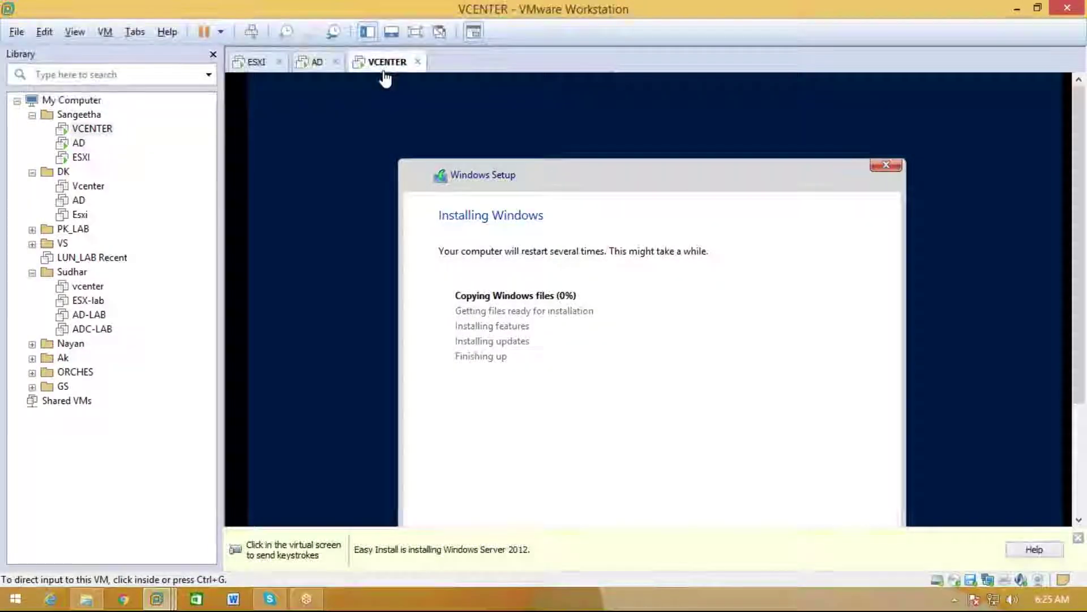
left_click(316, 63)
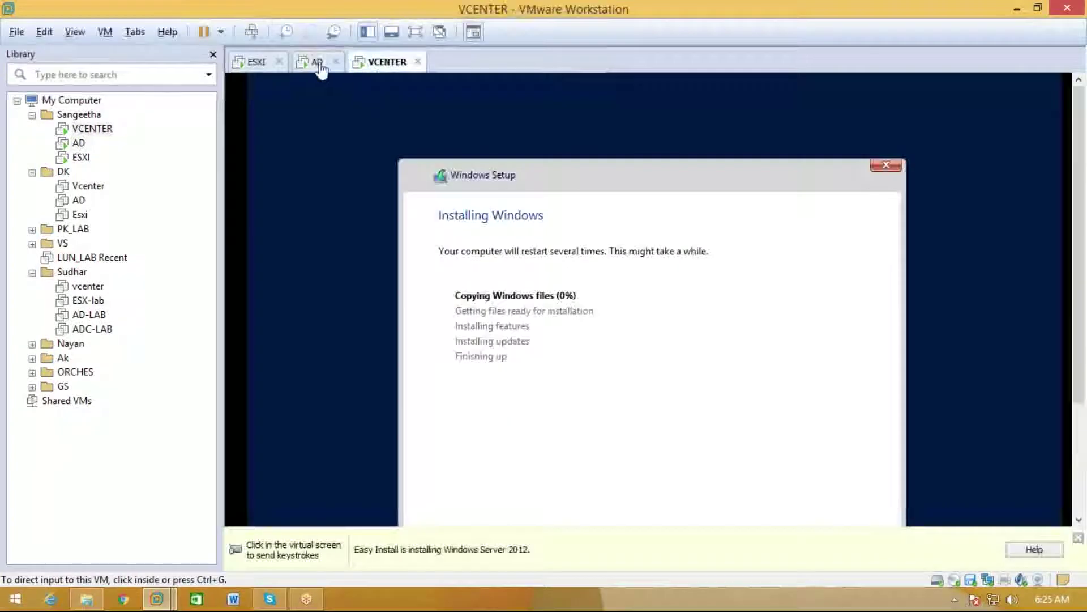
left_click(313, 63)
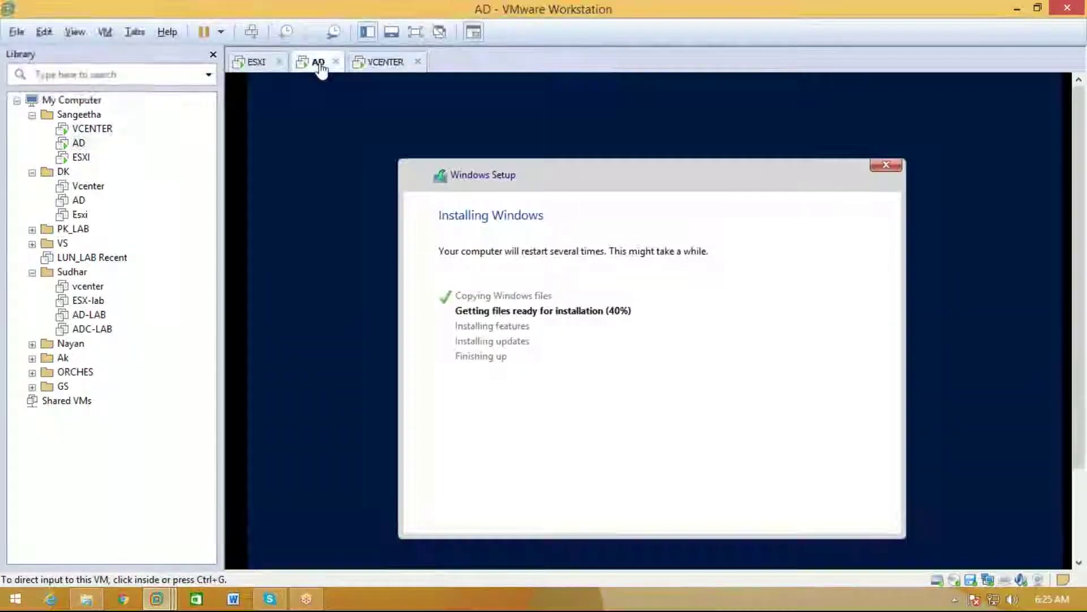
left_click(376, 62)
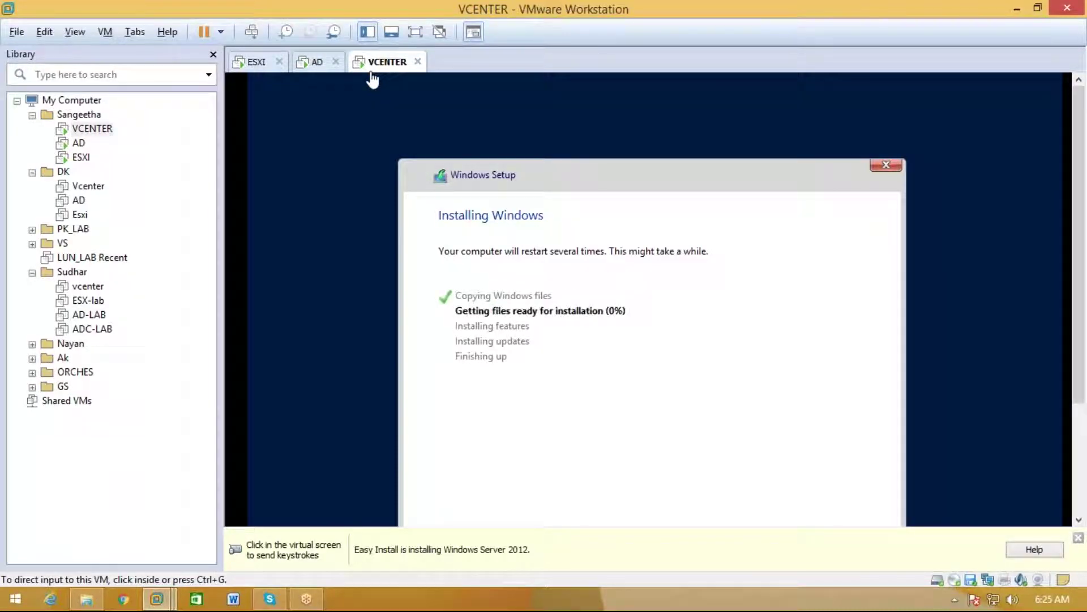
left_click(317, 62)
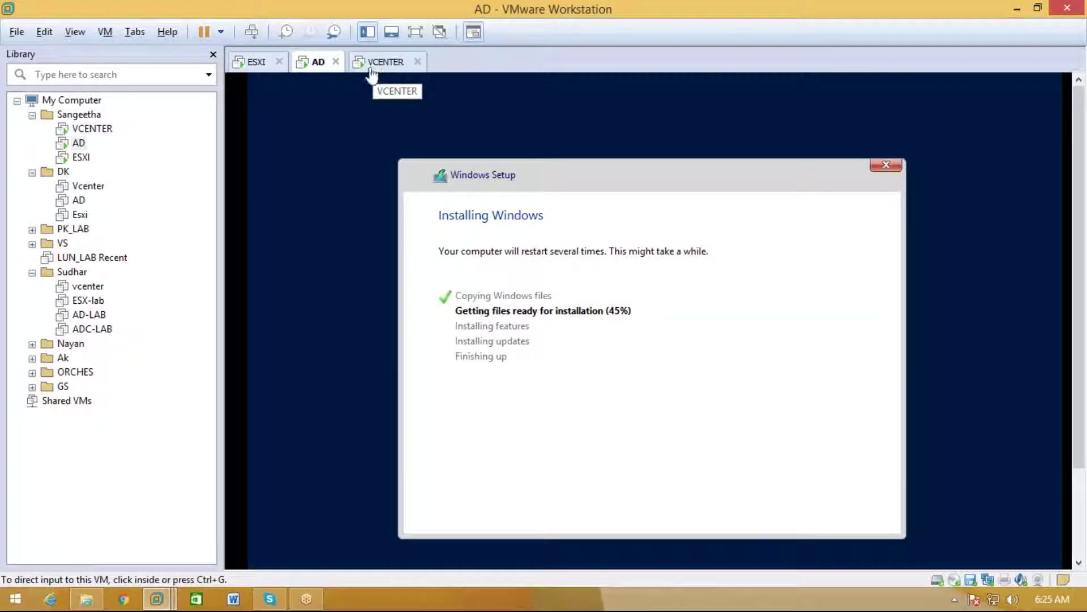
left_click(371, 66)
left_click(318, 69)
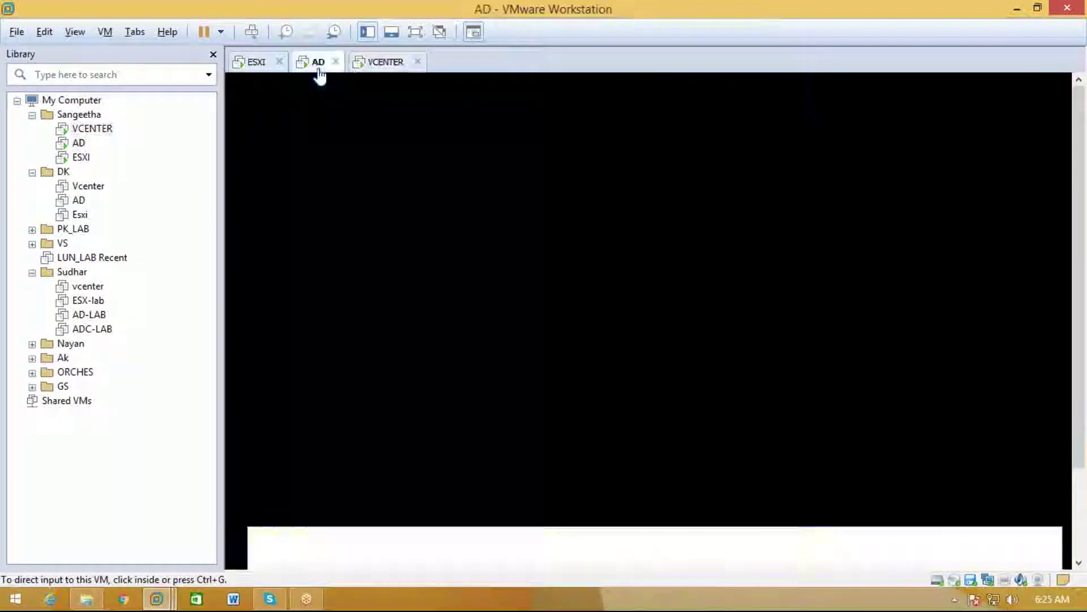
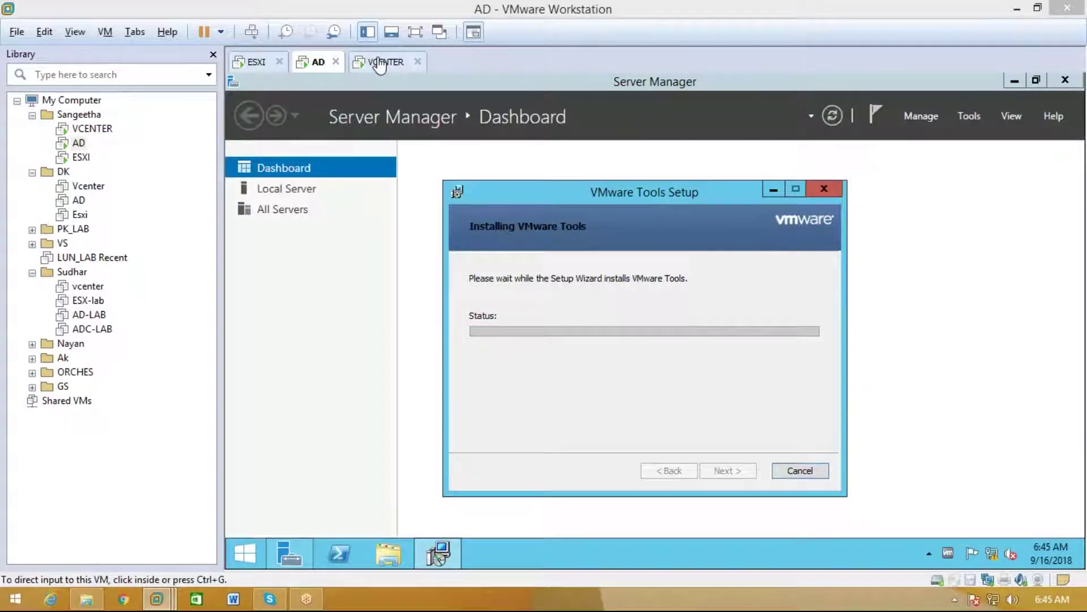
Switch between the AD and VCENTER tabs, ending on the VCENTER virtual machine's console
left_click(411, 61)
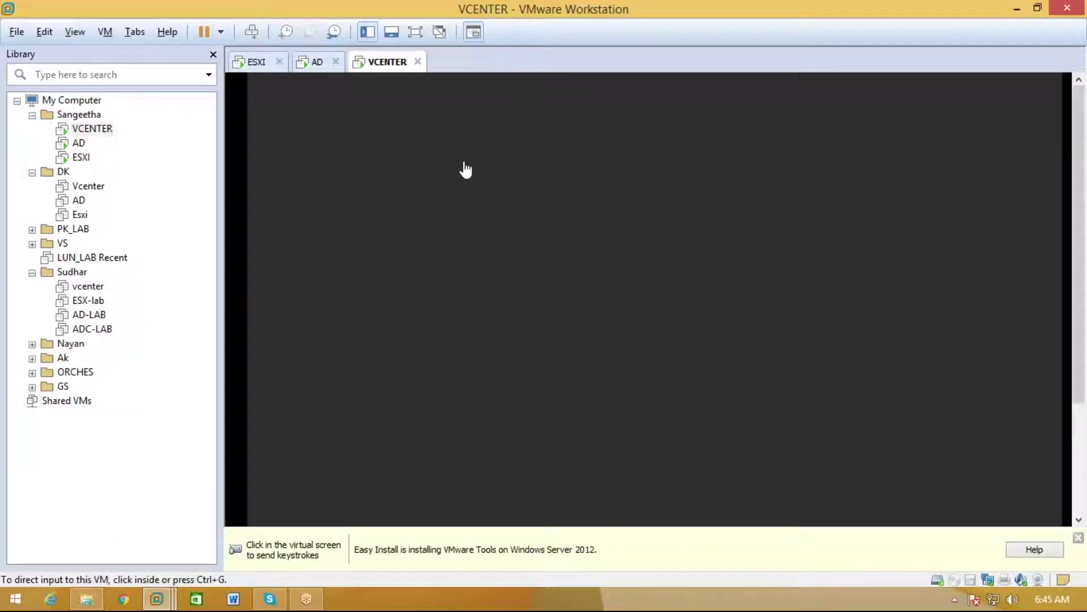
left_click(318, 63)
left_click(383, 64)
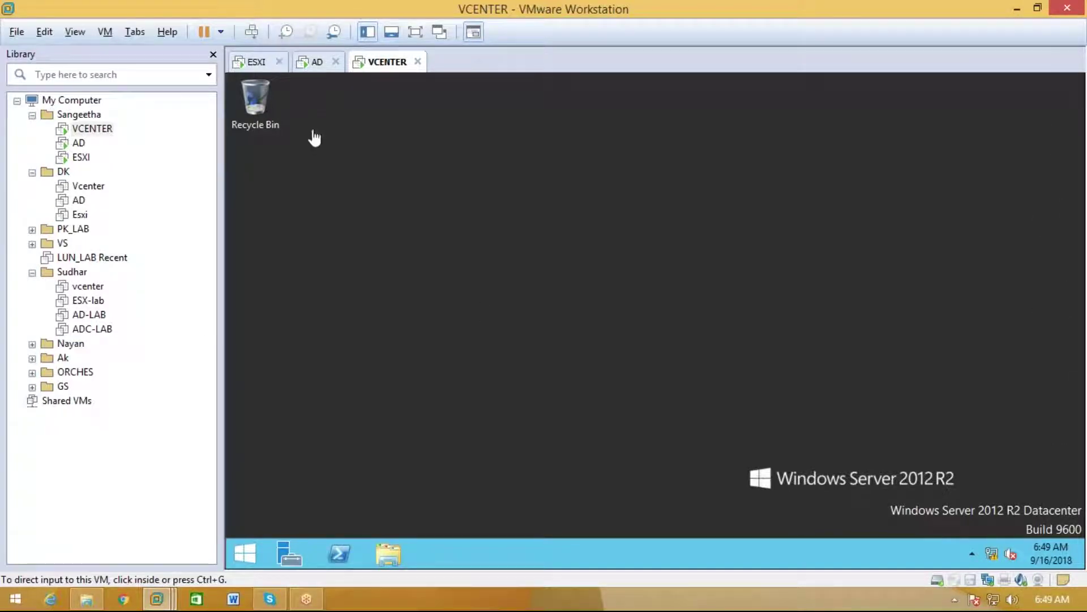
Return to the AD VM, make it full screen, and minimize Server Manager
left_click(317, 61)
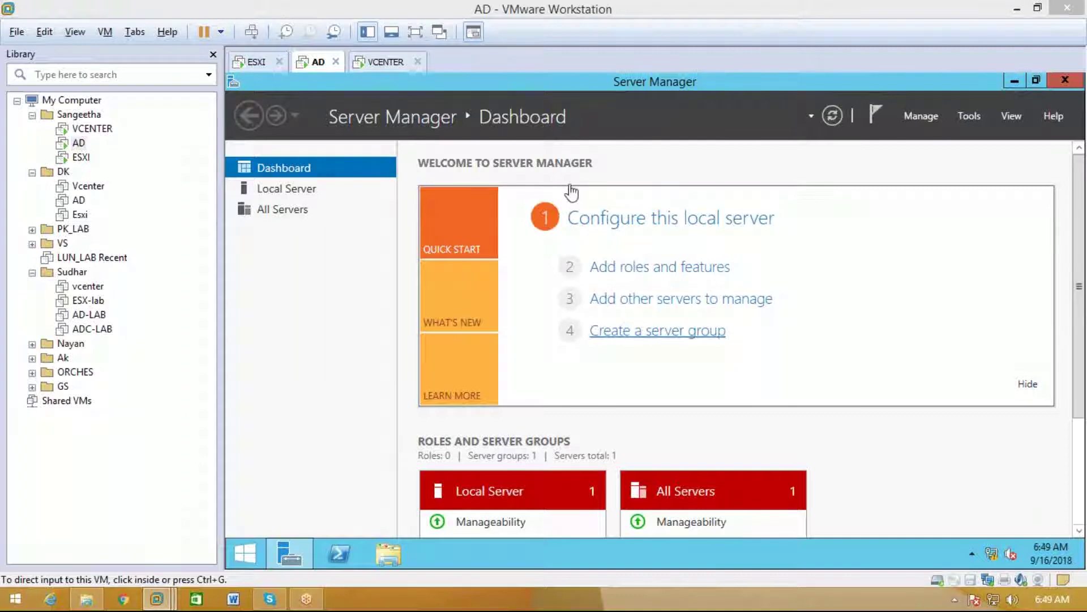
left_click(380, 62)
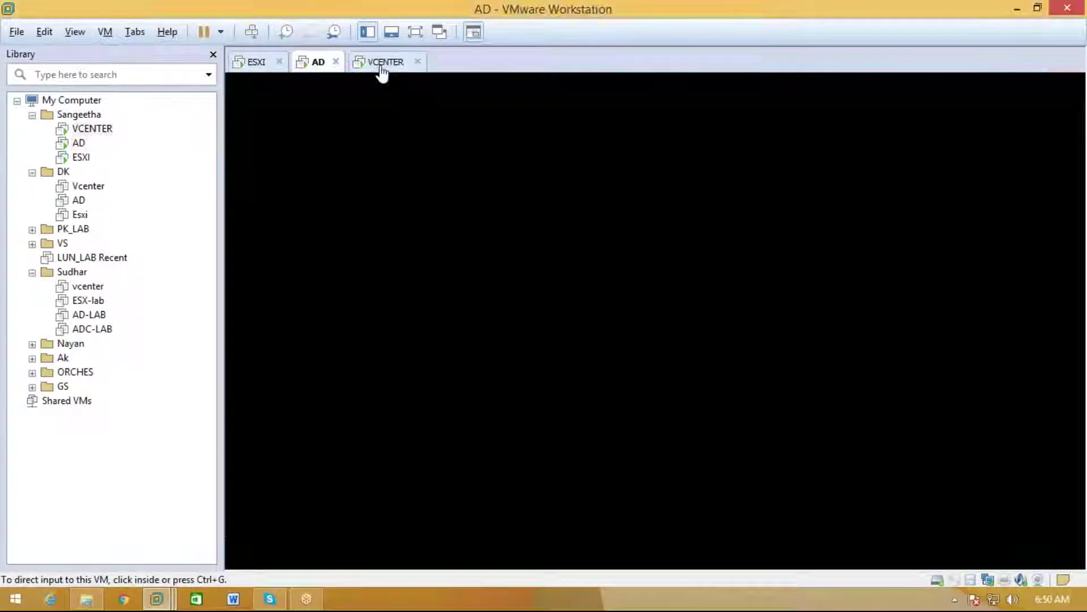
left_click(316, 64)
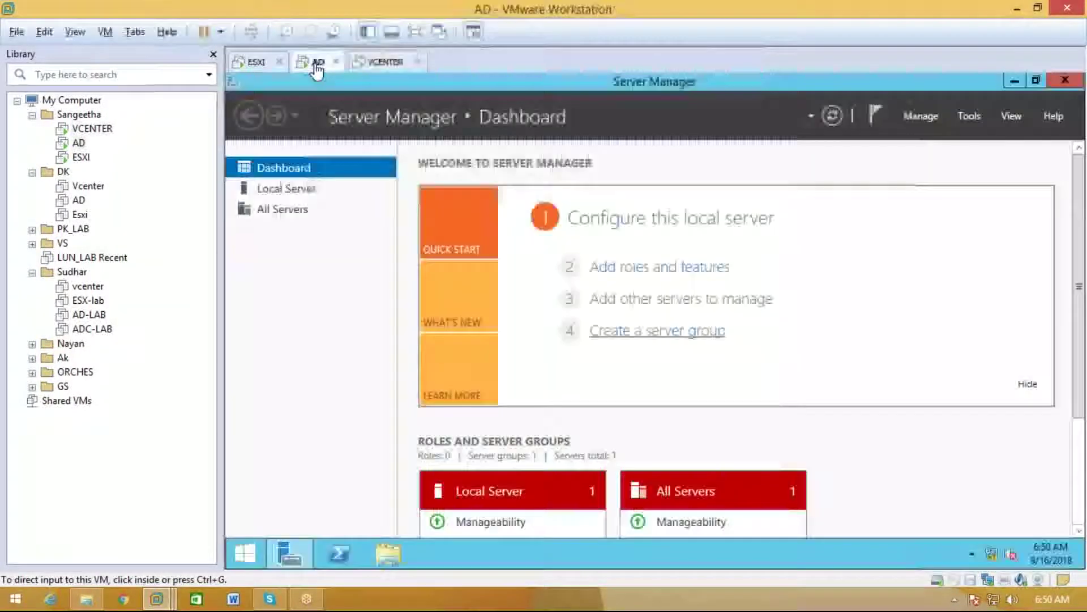
key("ctrl+alt+Return")
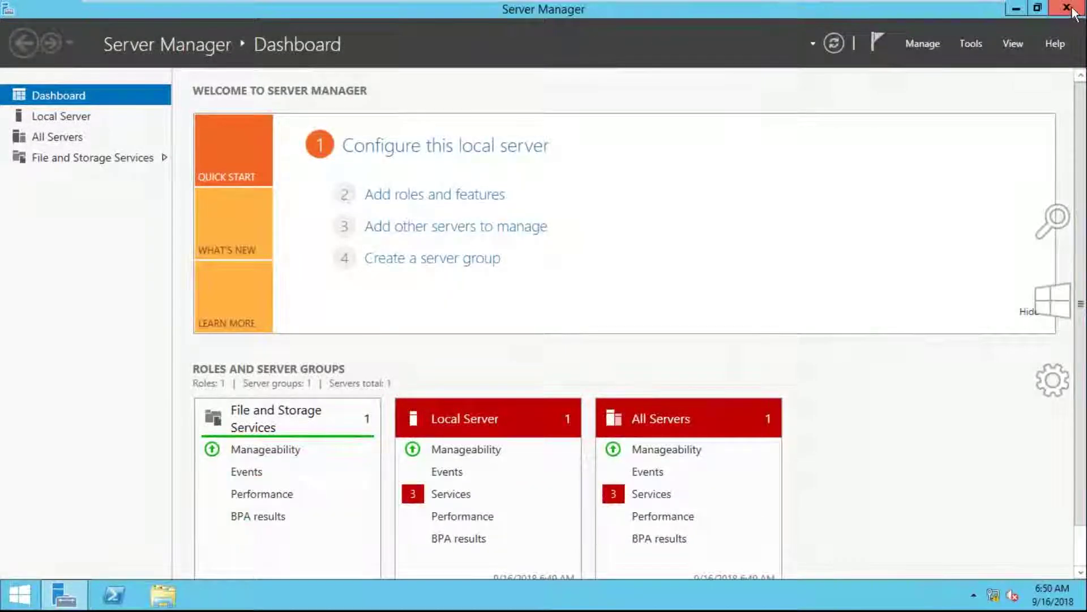
left_click(1038, 7)
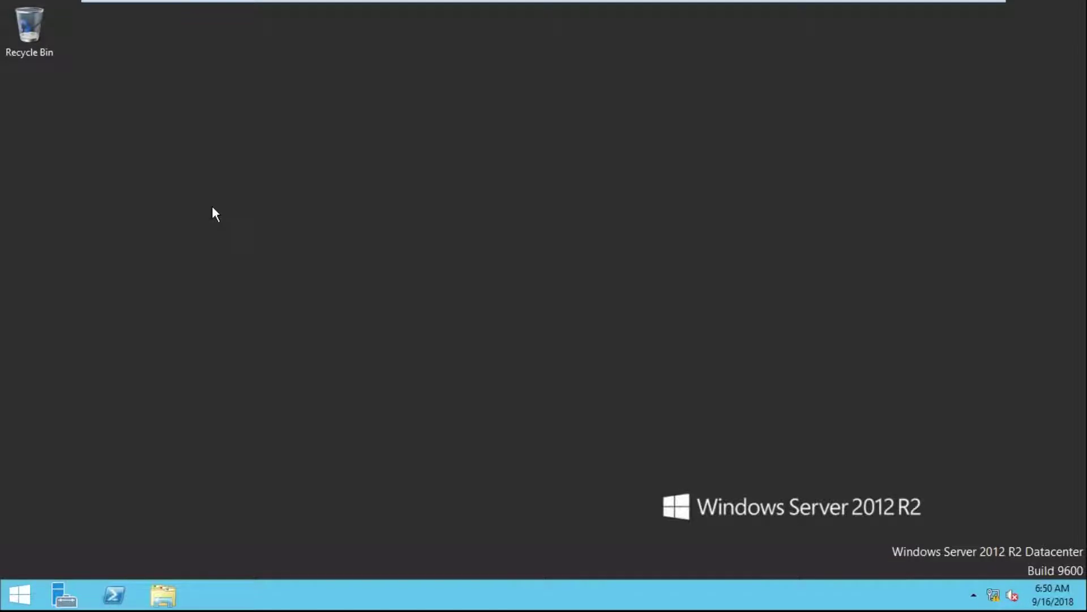
Open This PC's system properties from File Explorer
key("super+e")
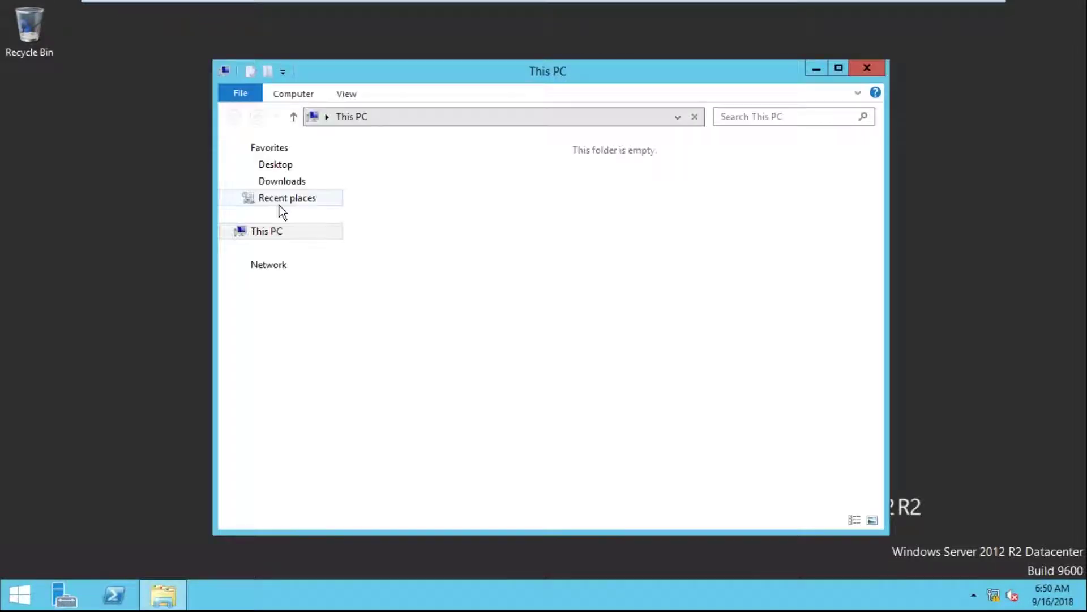
right_click(297, 230)
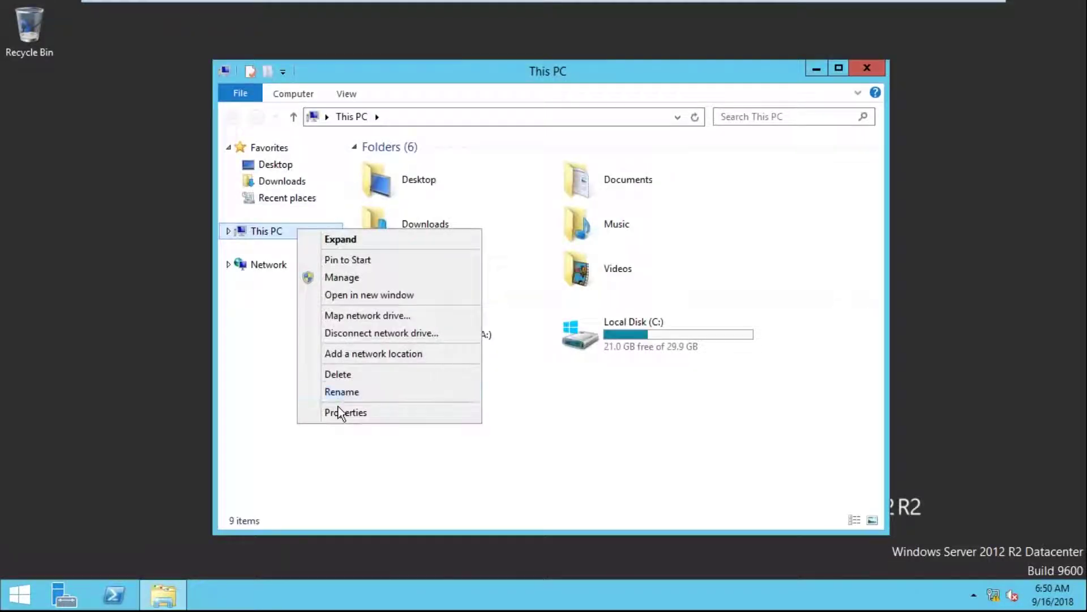
left_click(342, 413)
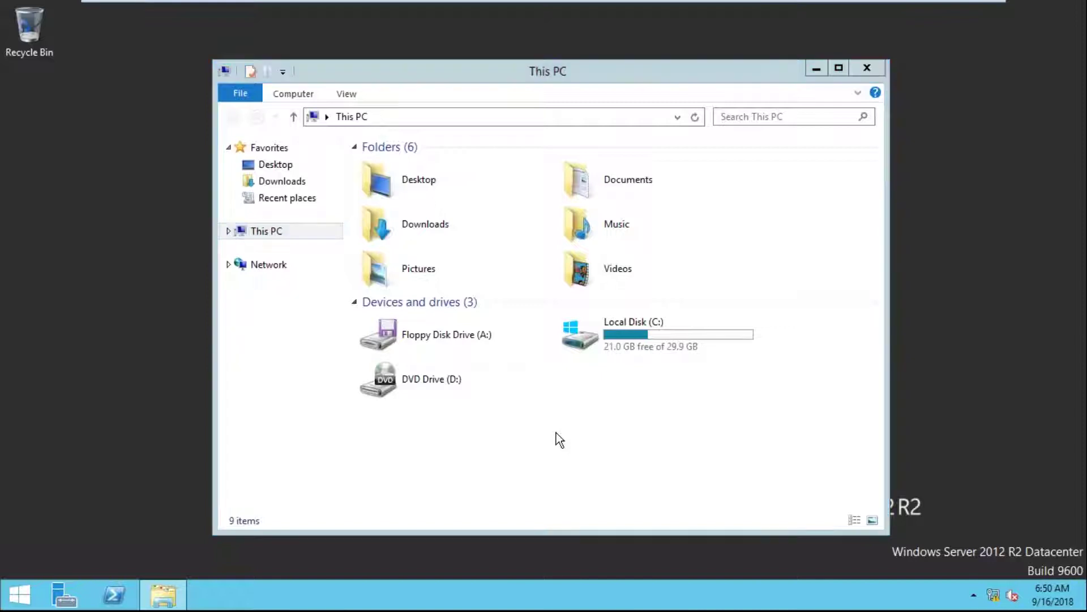
key("super+e")
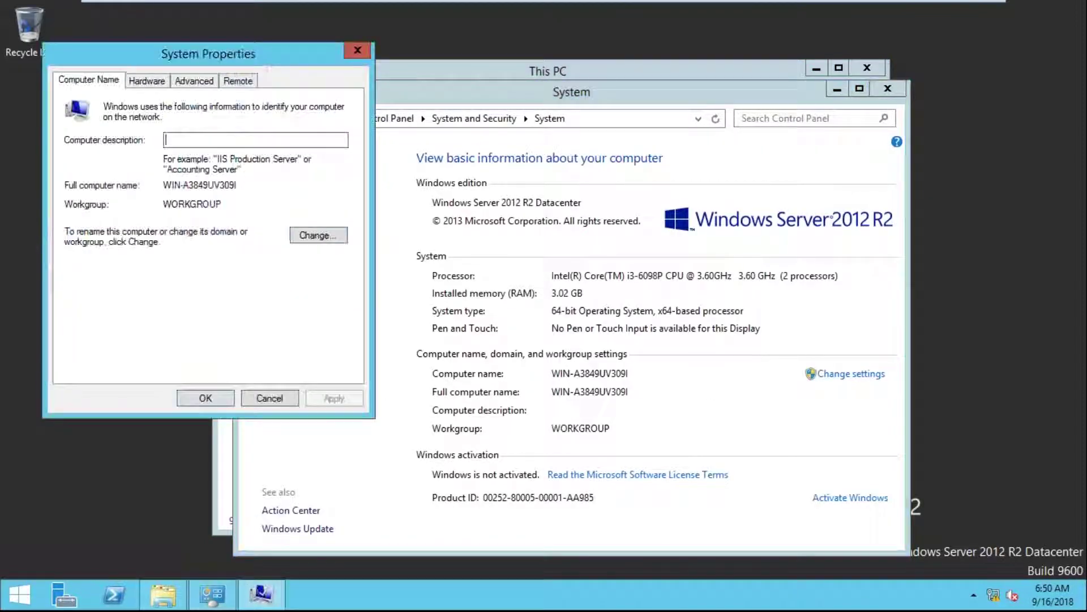
Rename the computer to WIN-AD, choose Restart Later, and close the System window
left_click(317, 236)
key("Home")
key("Right")
key("Right")
key("Right")
key("Right")
key("shift+End")
key("BackSpace")
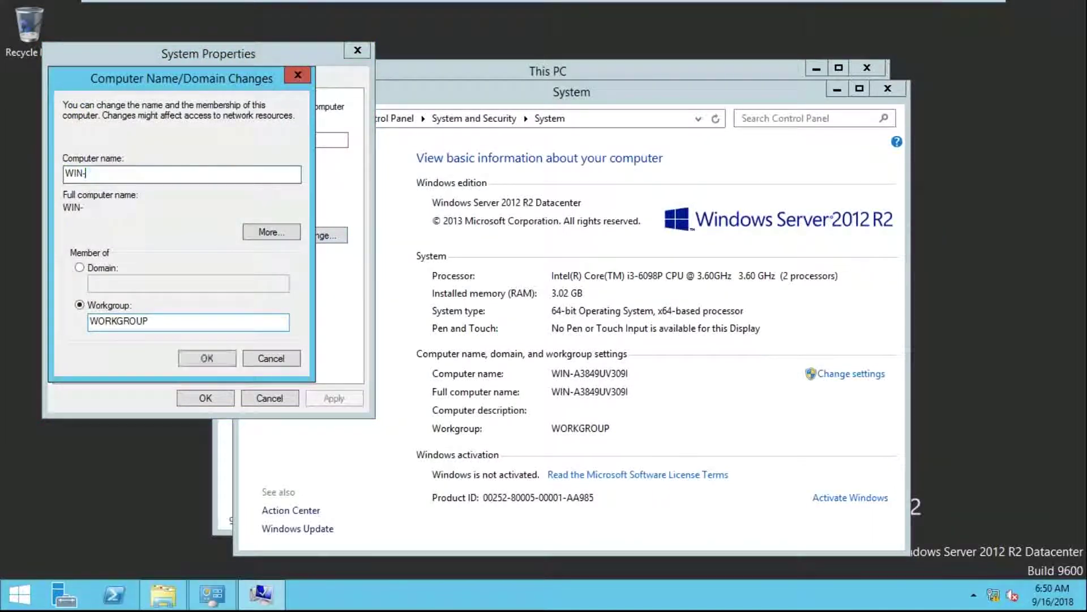
type("AD")
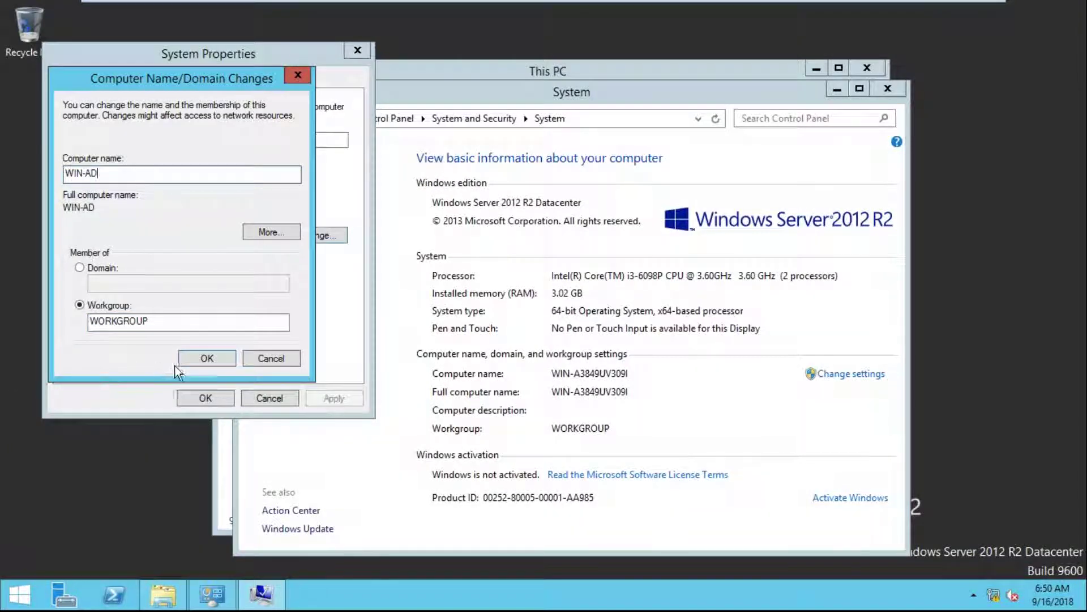
left_click(193, 359)
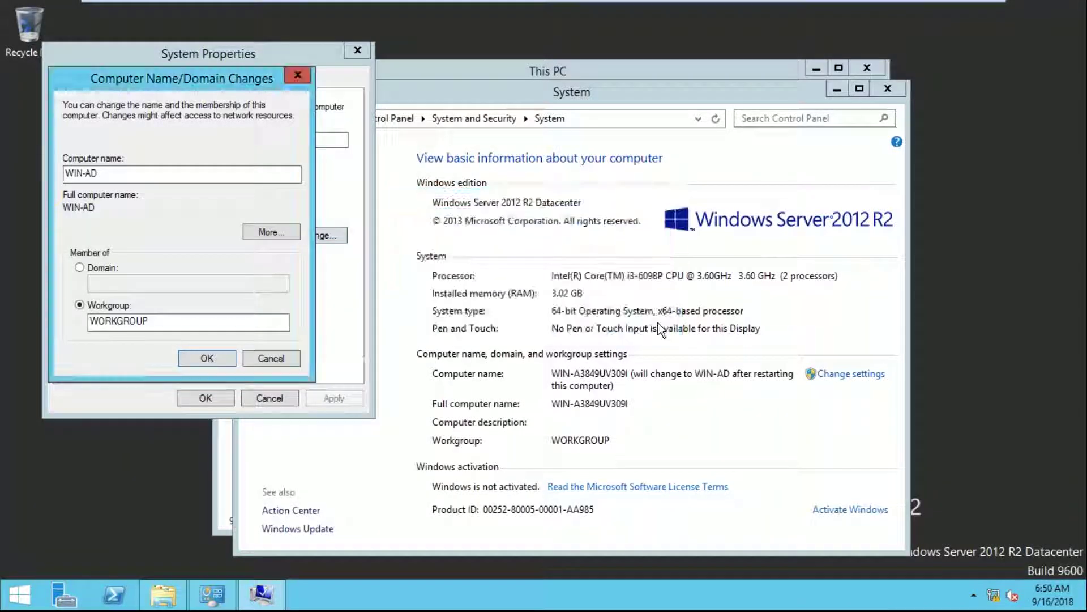
left_click(204, 398)
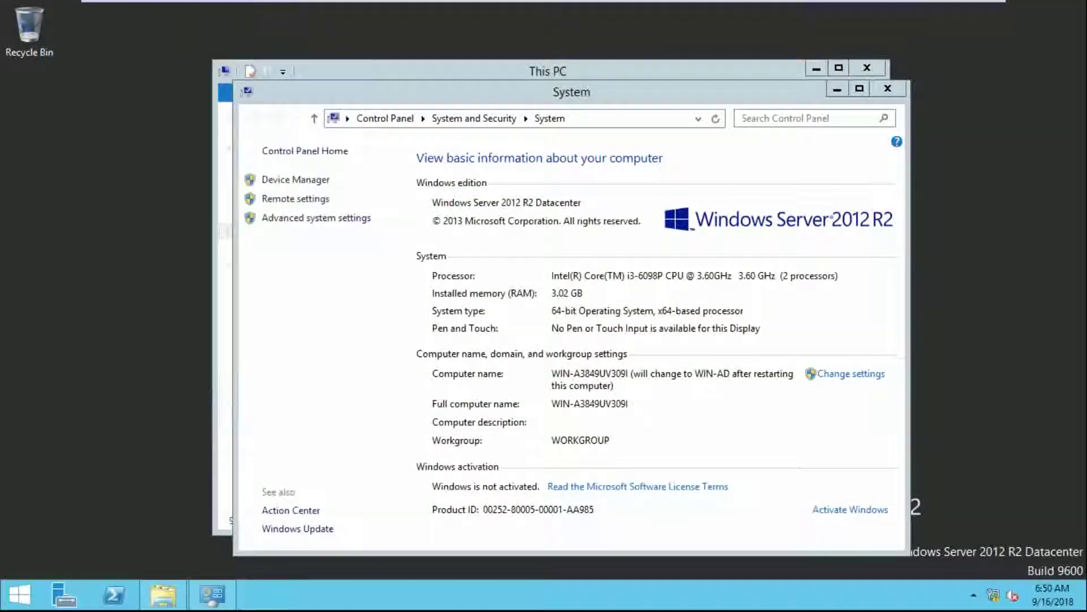
left_click(657, 318)
left_click(883, 87)
Open Ethernet0's IPv4 properties and switch to a manually entered IP address
left_click(872, 73)
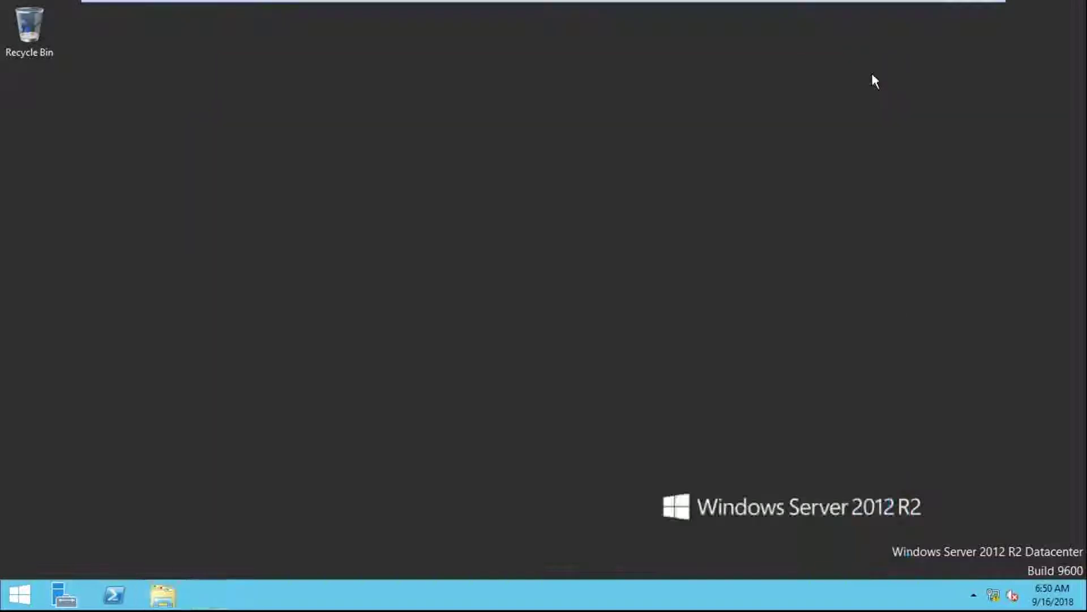
right_click(1012, 592)
left_click(974, 582)
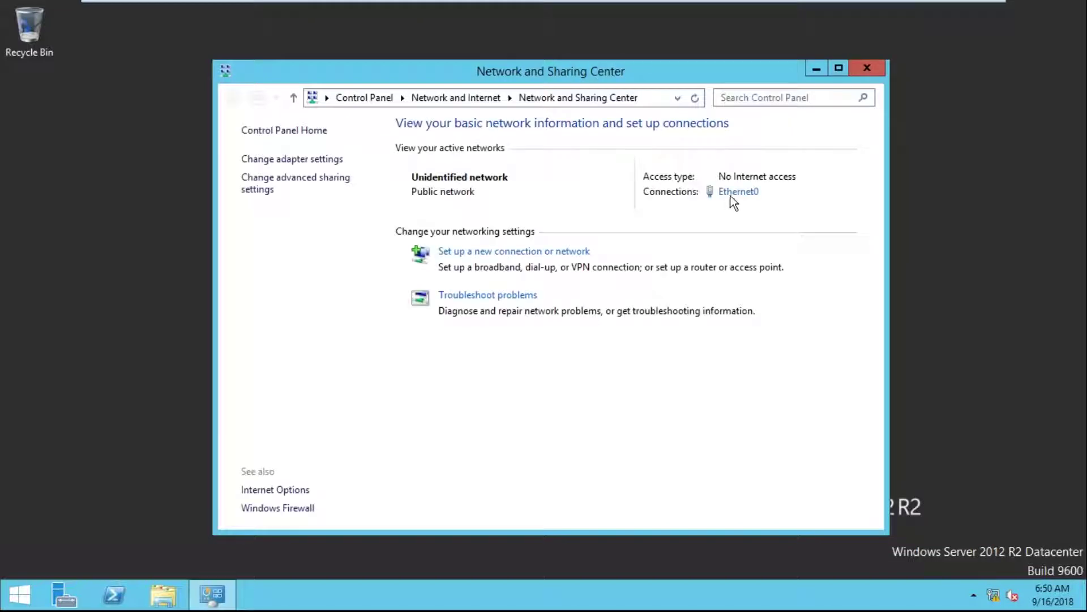
left_click(739, 191)
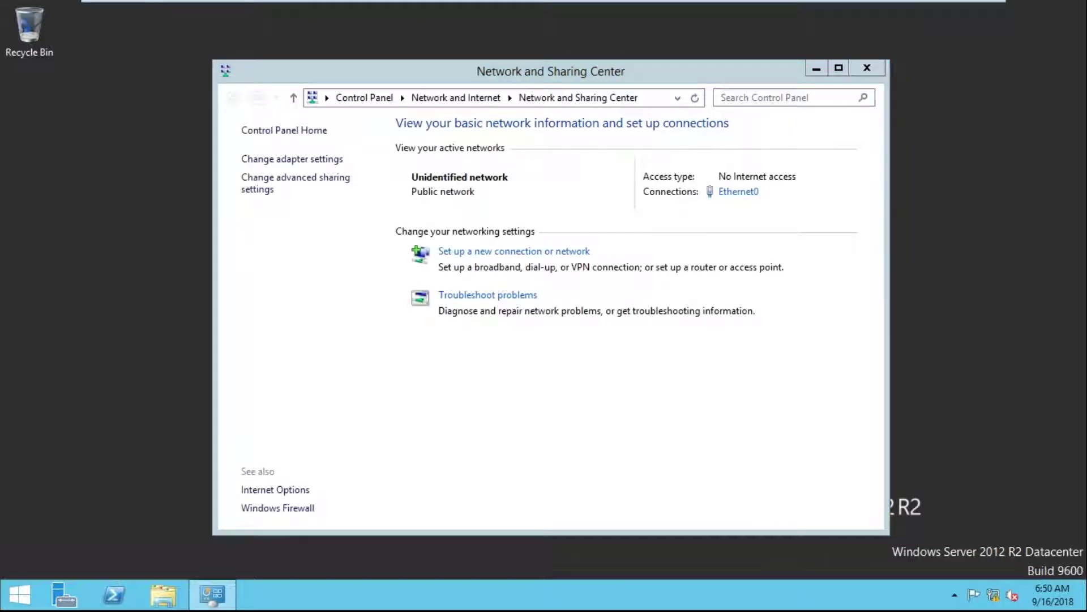
left_click(470, 433)
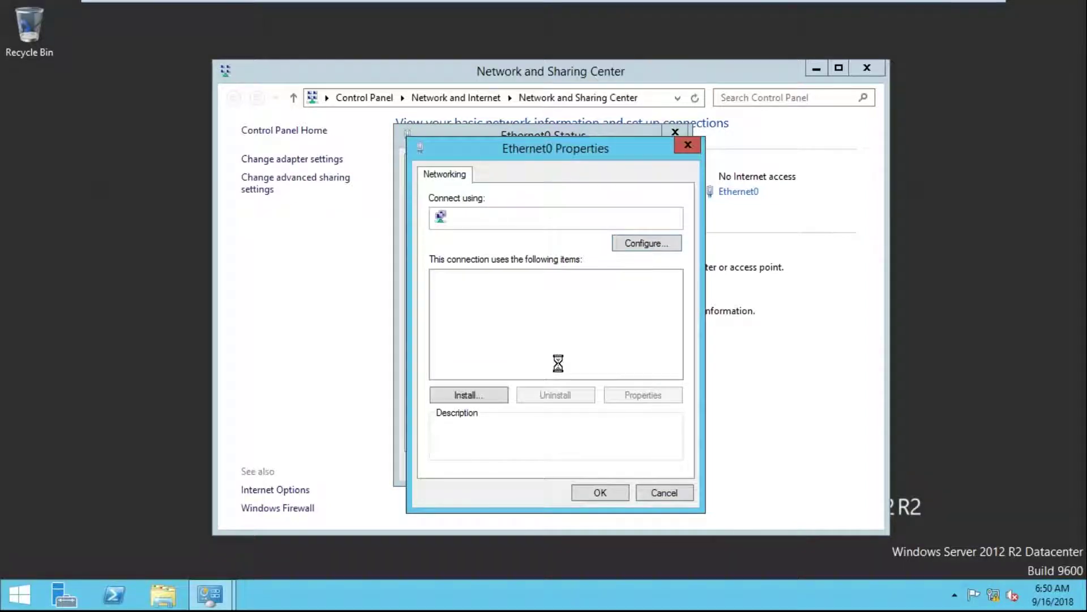
double_click(571, 372)
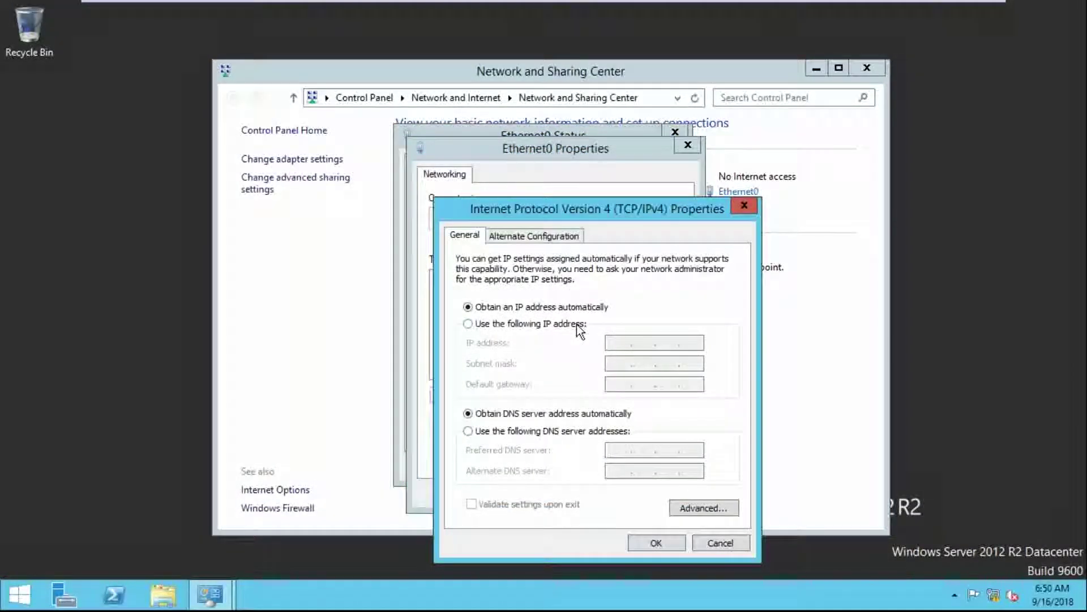
left_click(577, 325)
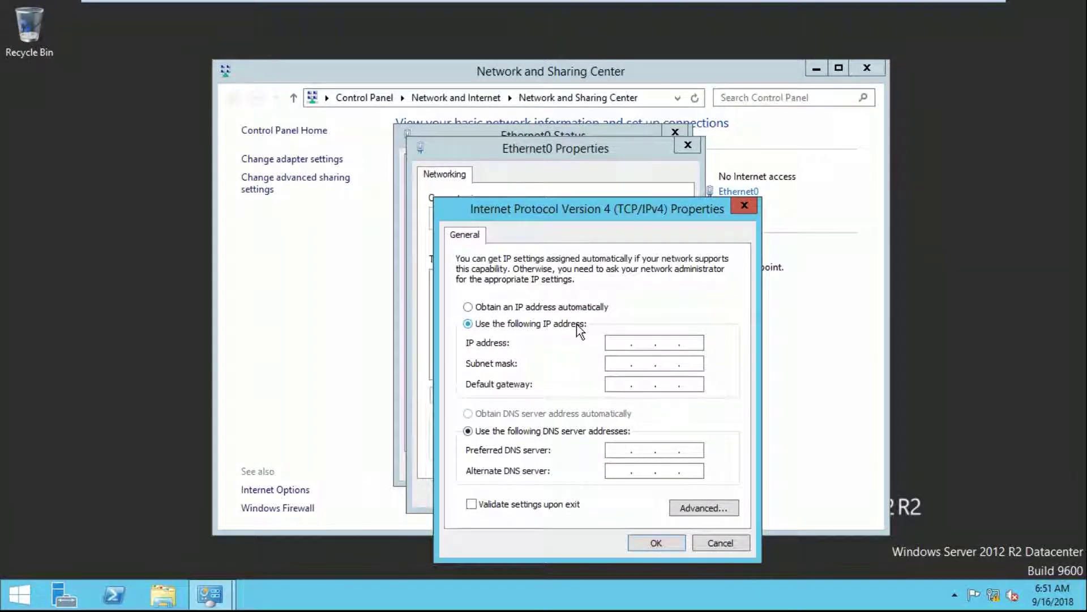
Enter IP 10.210.10.131, mask 255.0.0.0, gateway 10.210.10.1 and DNS 10.210.10.131
left_click(614, 343)
type("10 . 210 . 10 . ")
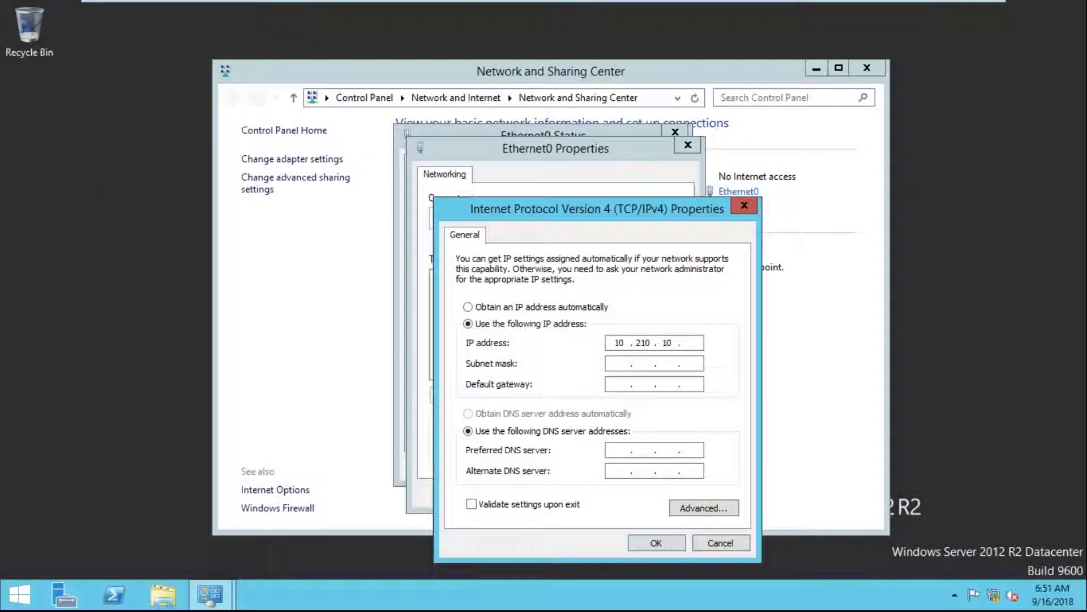
type("131")
key("Tab")
key("Tab")
type("10.210")
type("10.10")
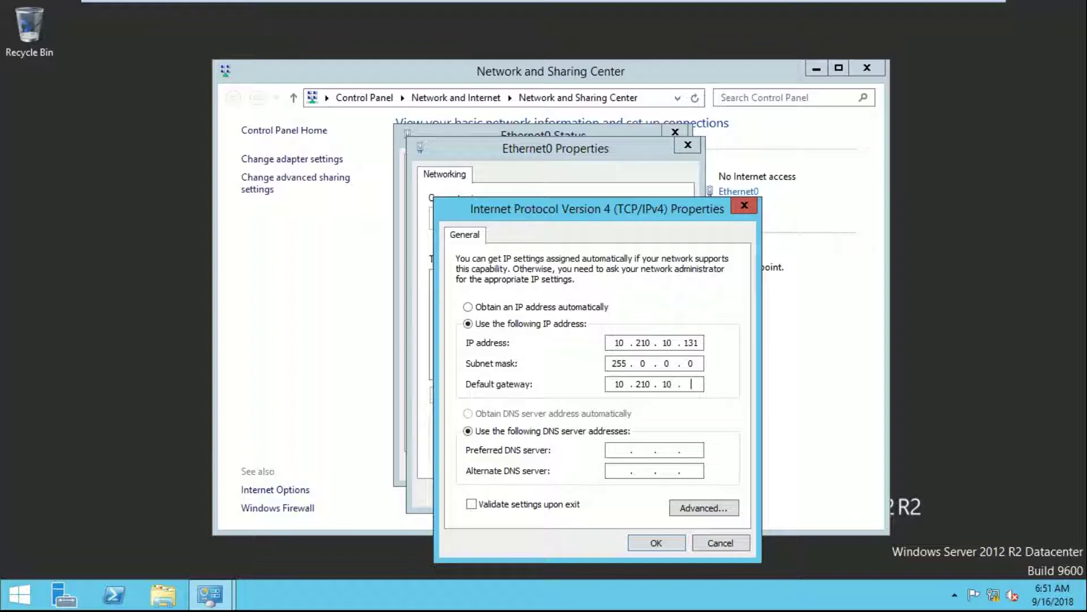
left_click(620, 450)
type("0")
key("BackSpace")
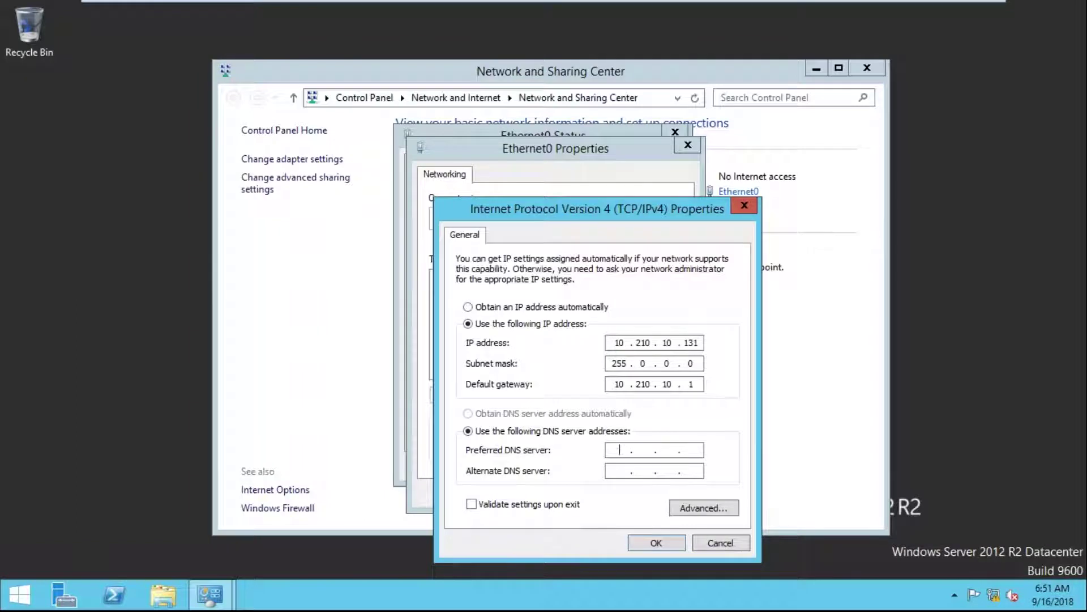
type("10.210.10.131")
Save the IPv4 settings and close the Ethernet0 properties and status windows
left_click(651, 541)
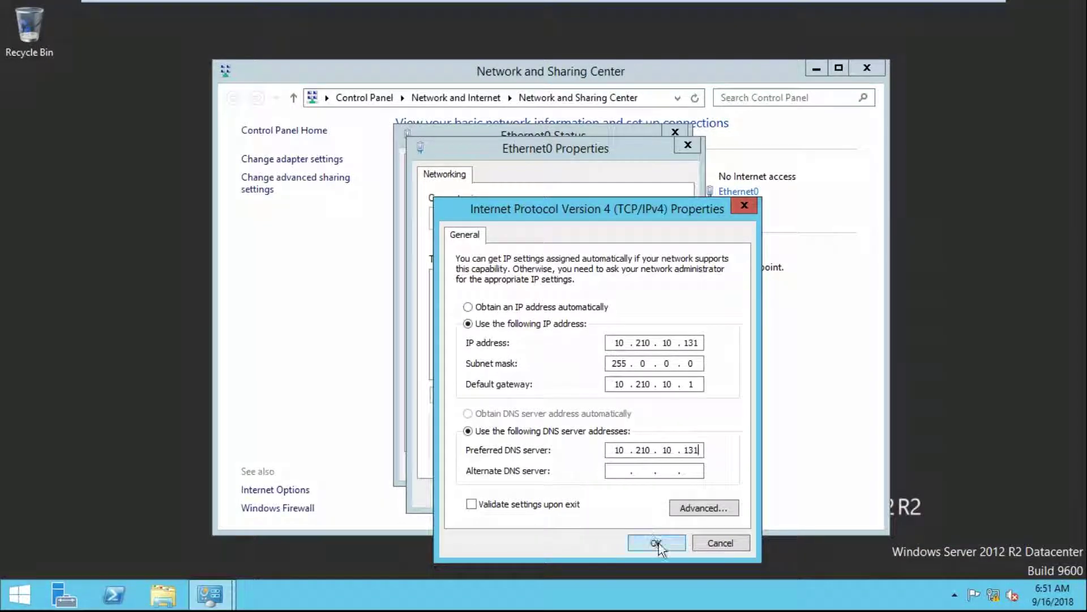
left_click(599, 492)
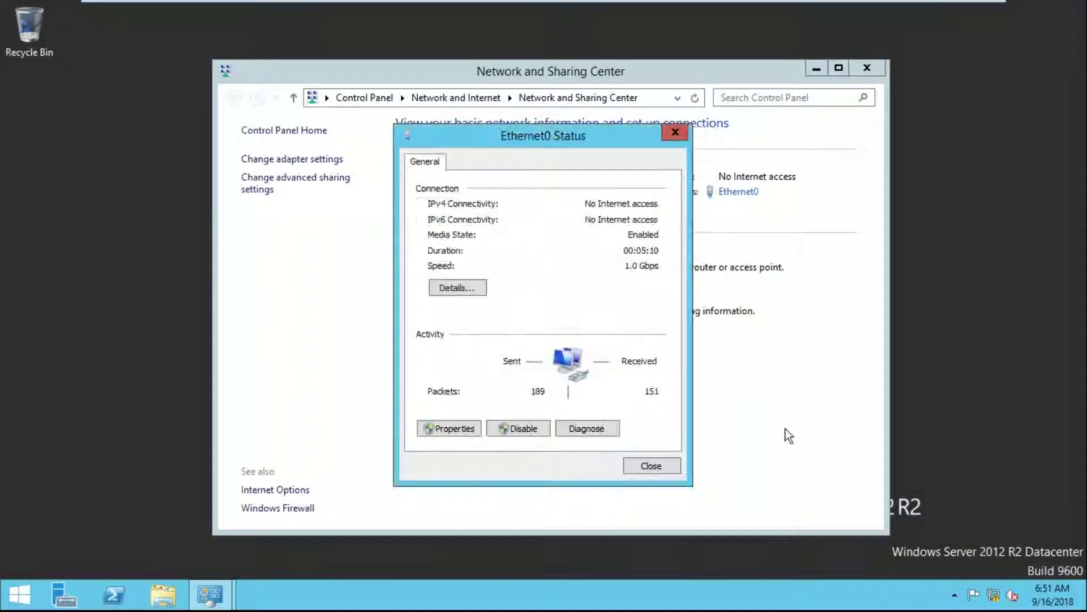
left_click(657, 470)
Restart the server from the Start button's shut down menu, confirming the restart reason
right_click(25, 601)
mouse_move(102, 568)
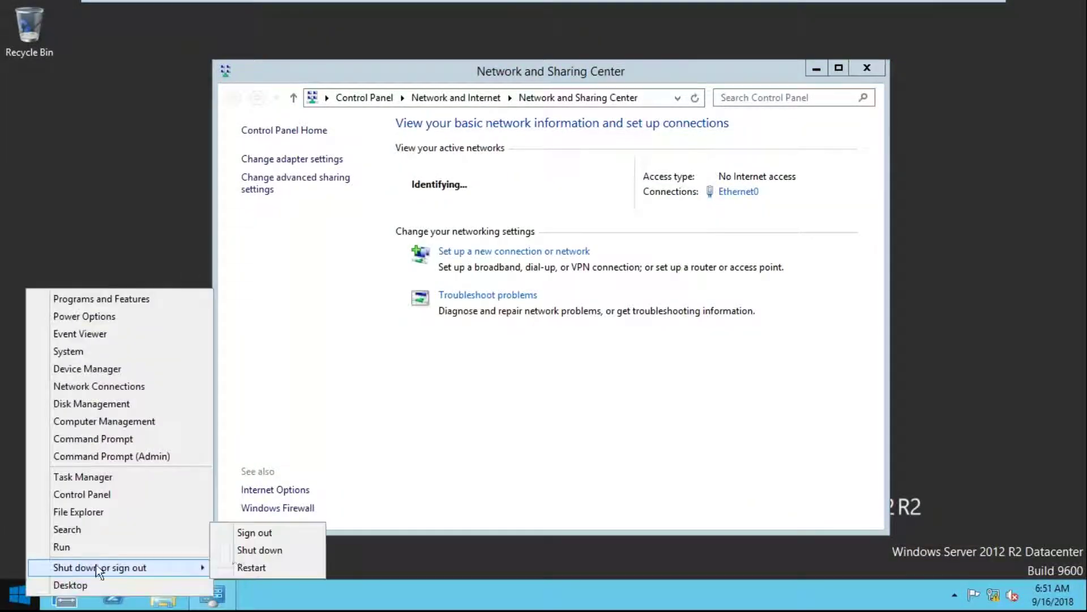
left_click(291, 567)
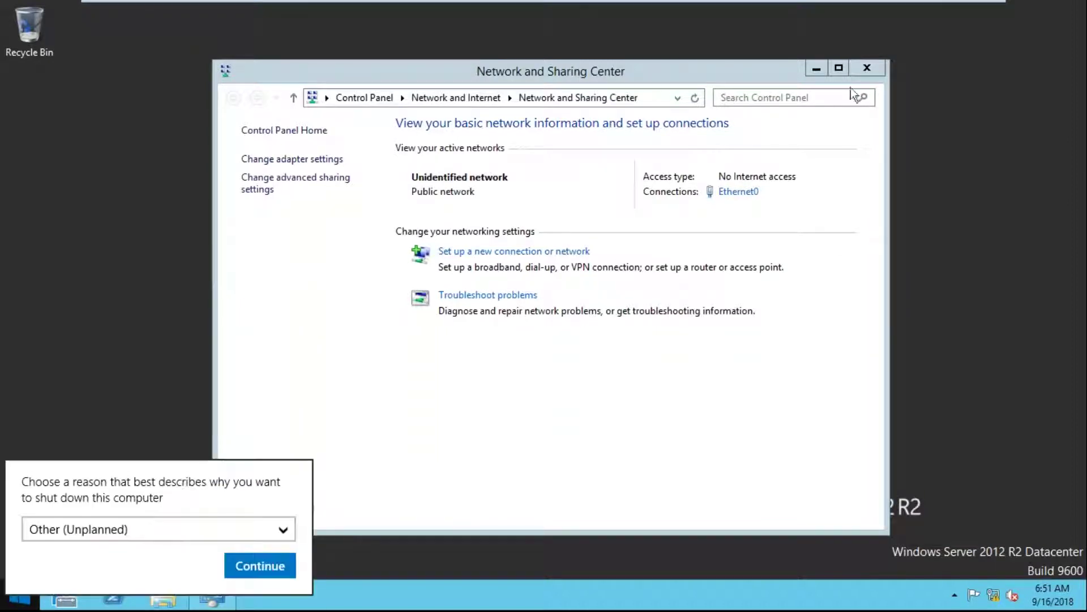
left_click(273, 566)
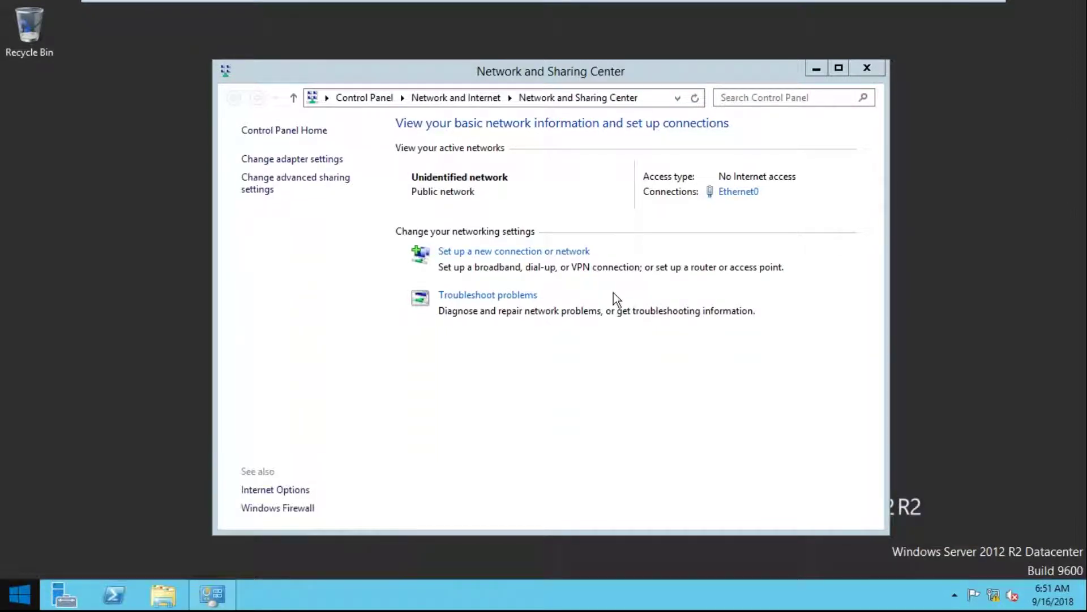
mouse_move(723, 24)
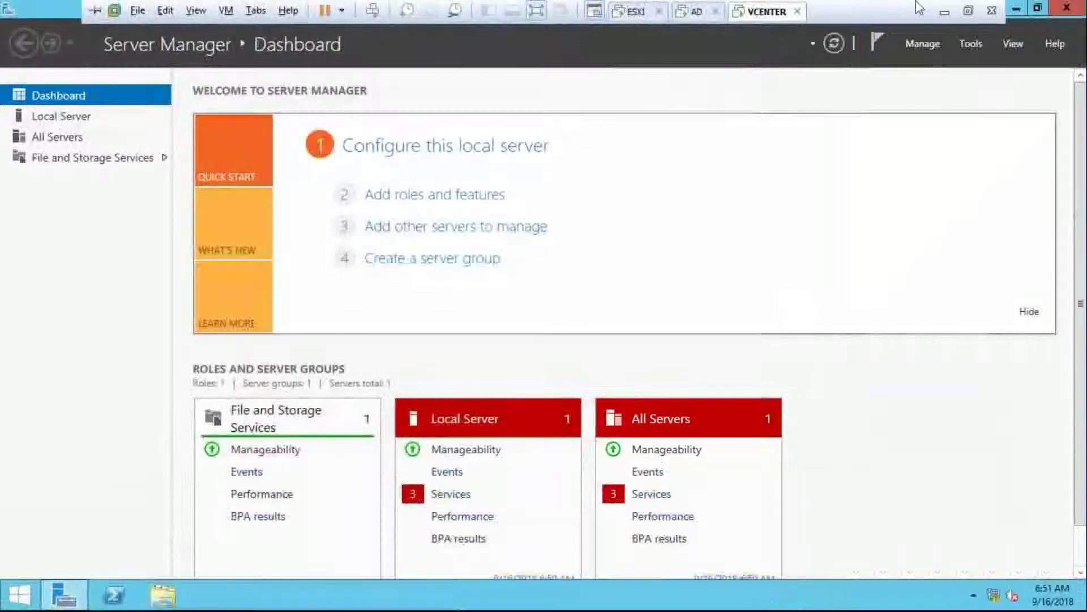
Close Server Manager and open the computer name settings from This PC's properties
left_click(1031, 14)
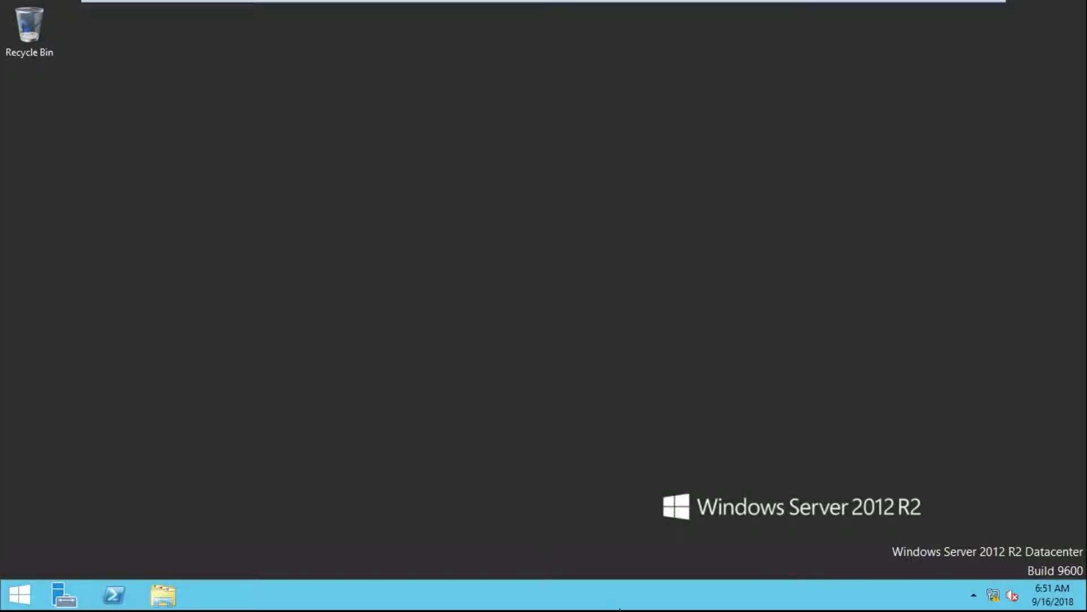
key("super+e")
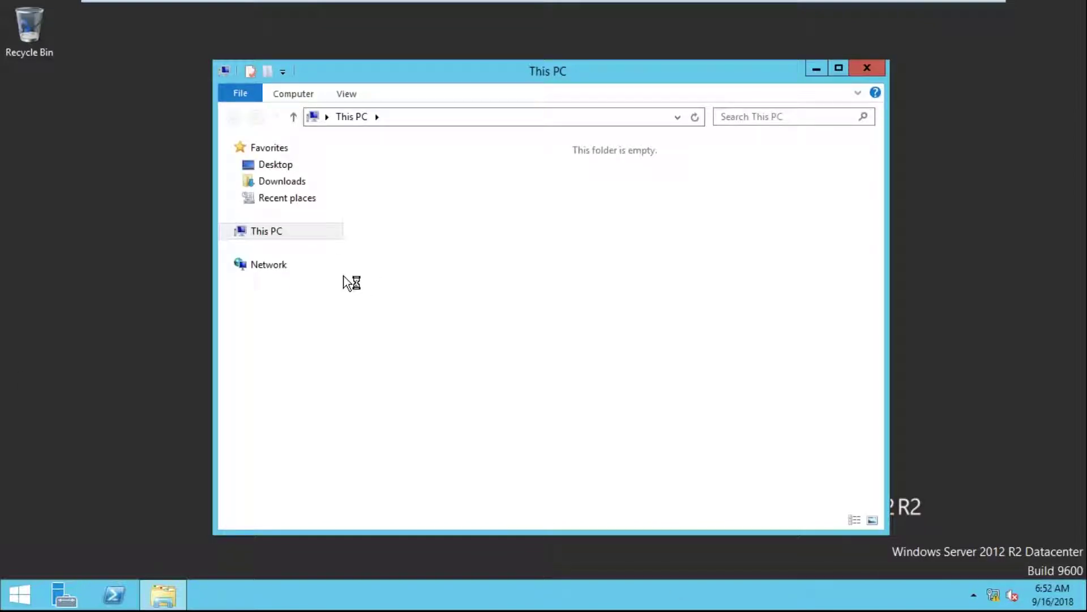
right_click(291, 226)
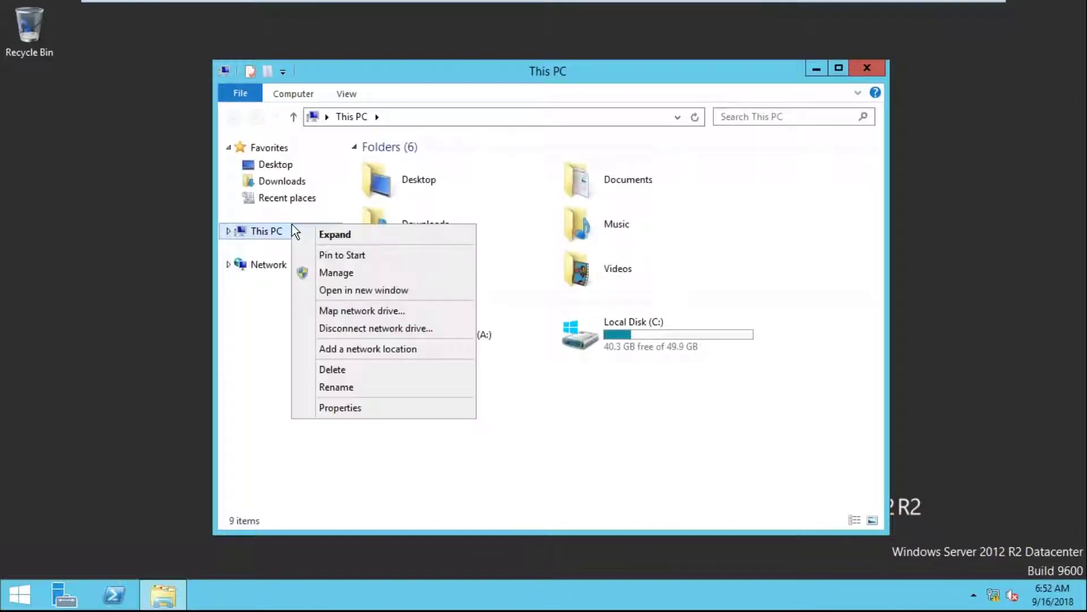
right_click(265, 236)
left_click(333, 422)
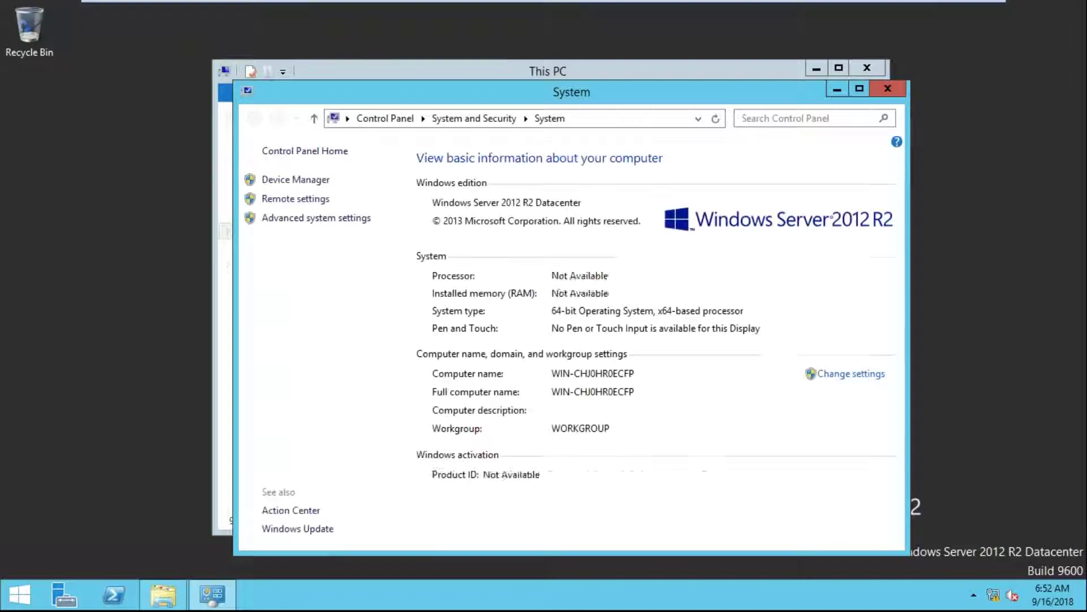
left_click(830, 379)
Rename the computer to WIN-Vcenter and postpone the required restart
left_click(317, 250)
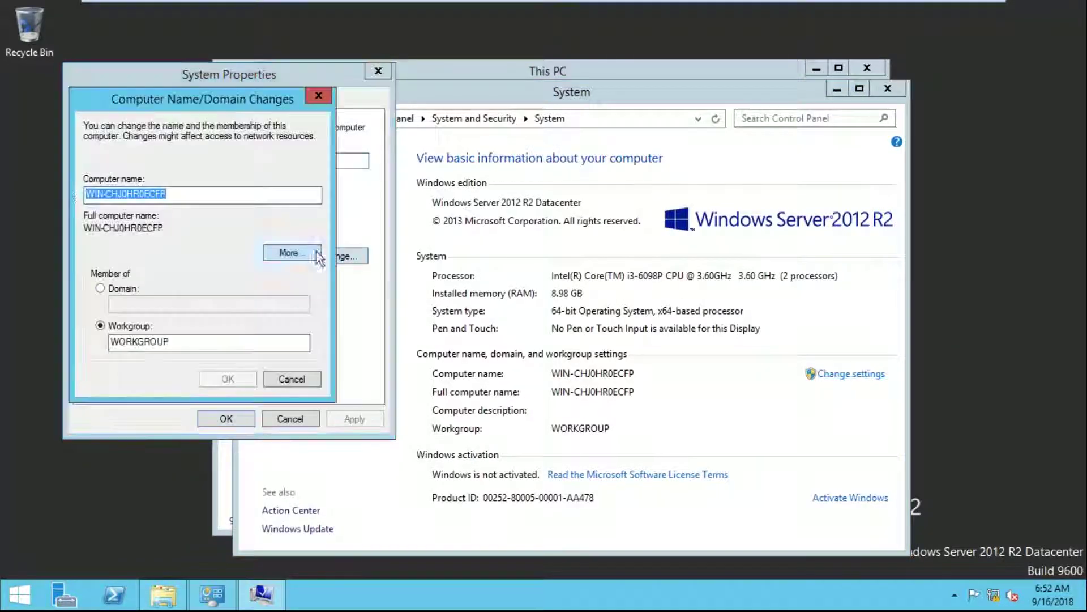
left_click_drag(106, 193, 228, 194)
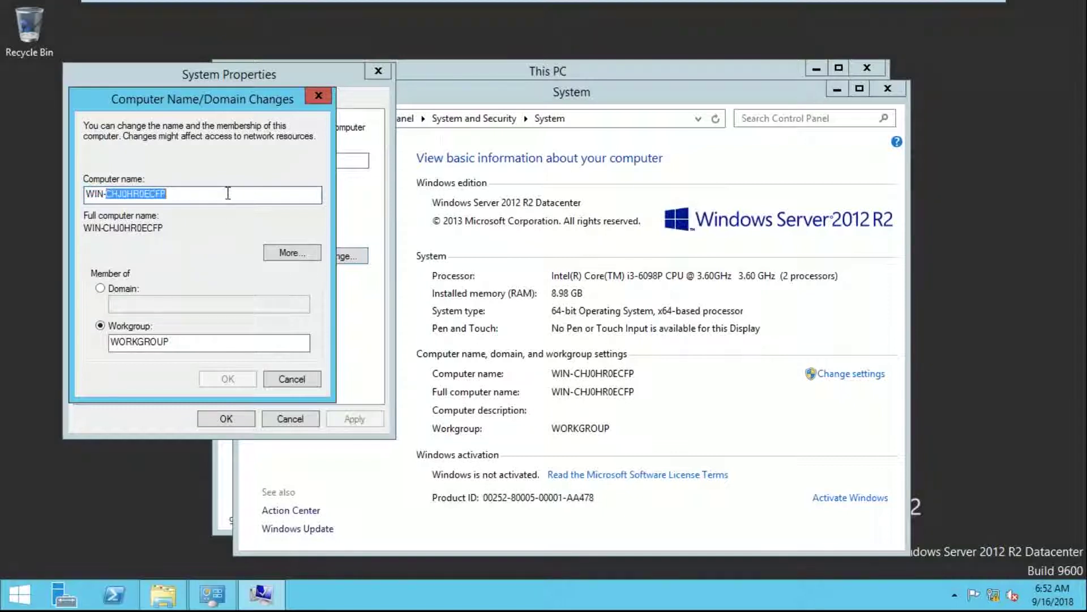
key("BackSpace")
type("Vcentr")
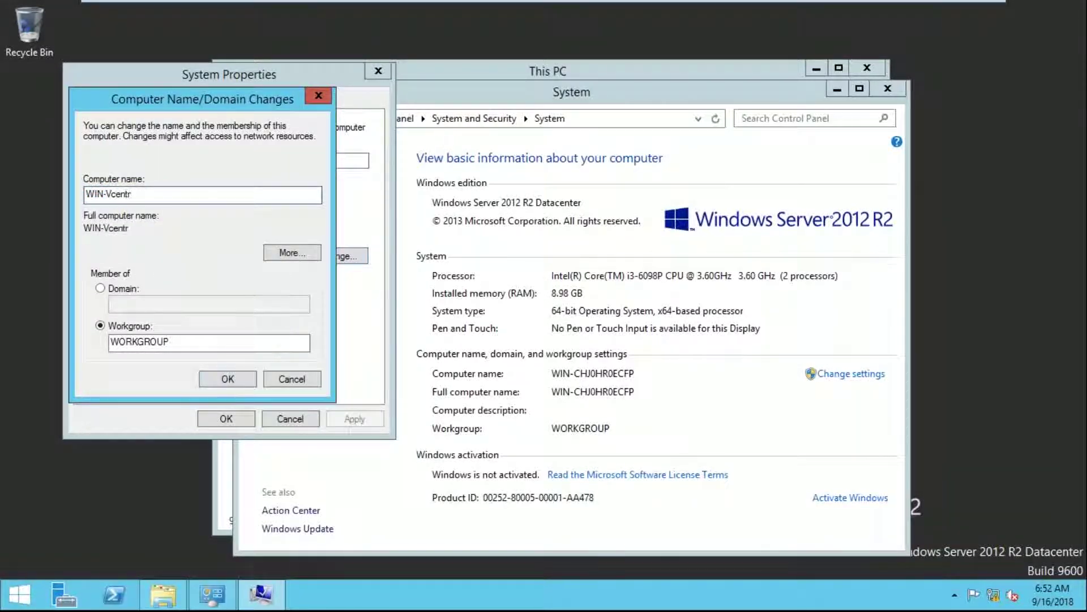
key("BackSpace")
type("er")
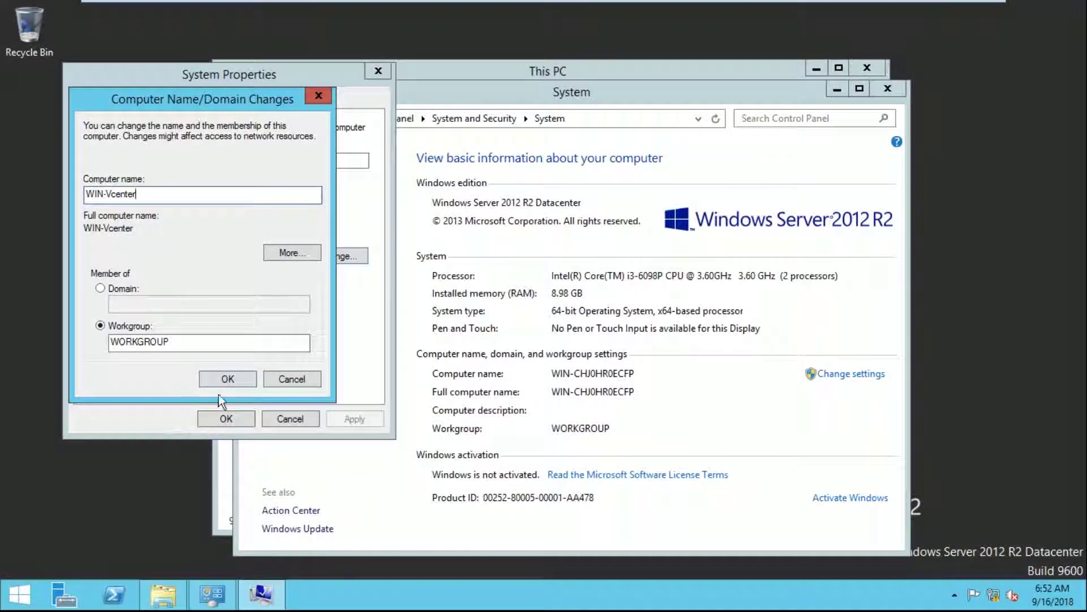
left_click(226, 379)
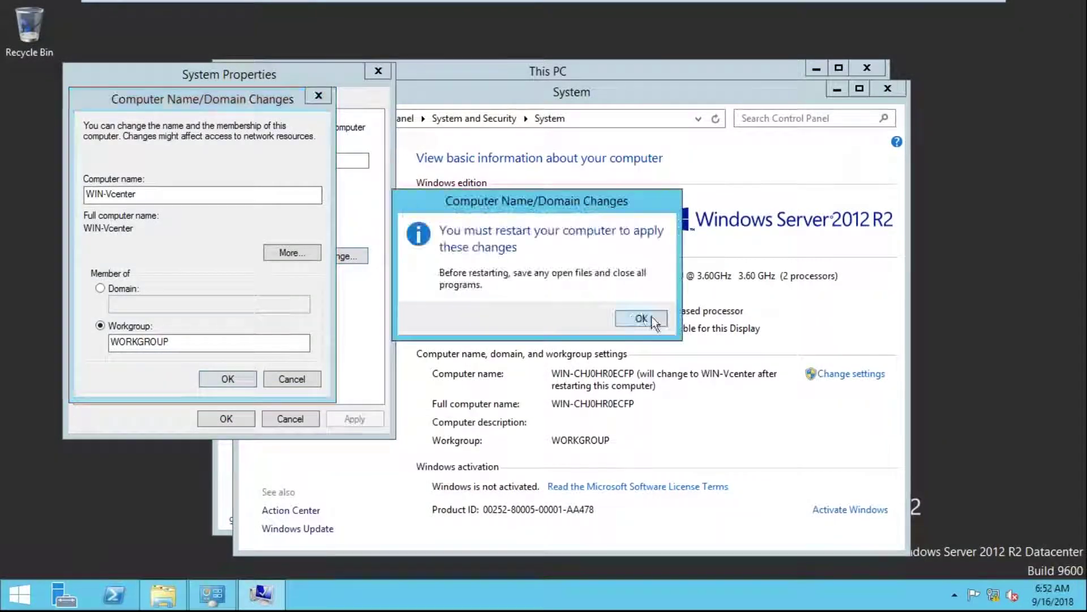
left_click(645, 320)
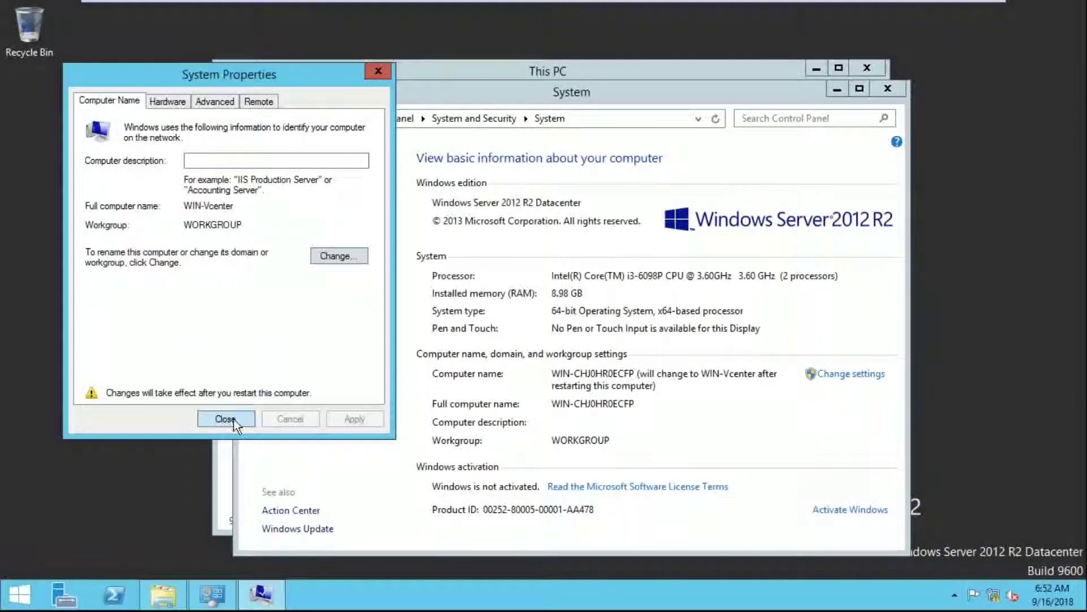
left_click(233, 419)
left_click(621, 313)
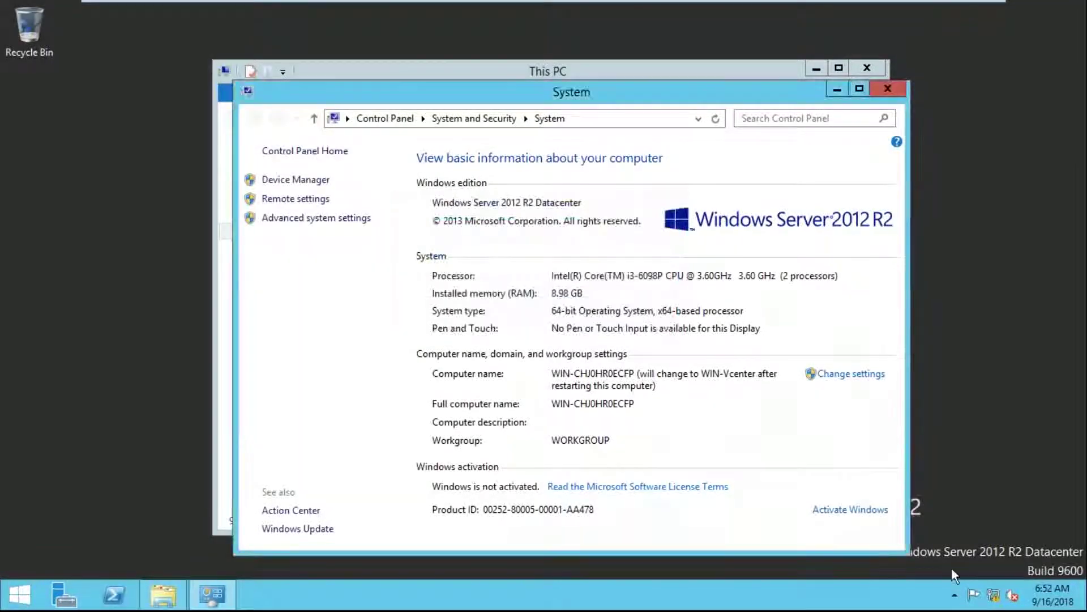
Close the System windows and open Ethernet0's IPv4 properties set to a manual IP
left_click(888, 88)
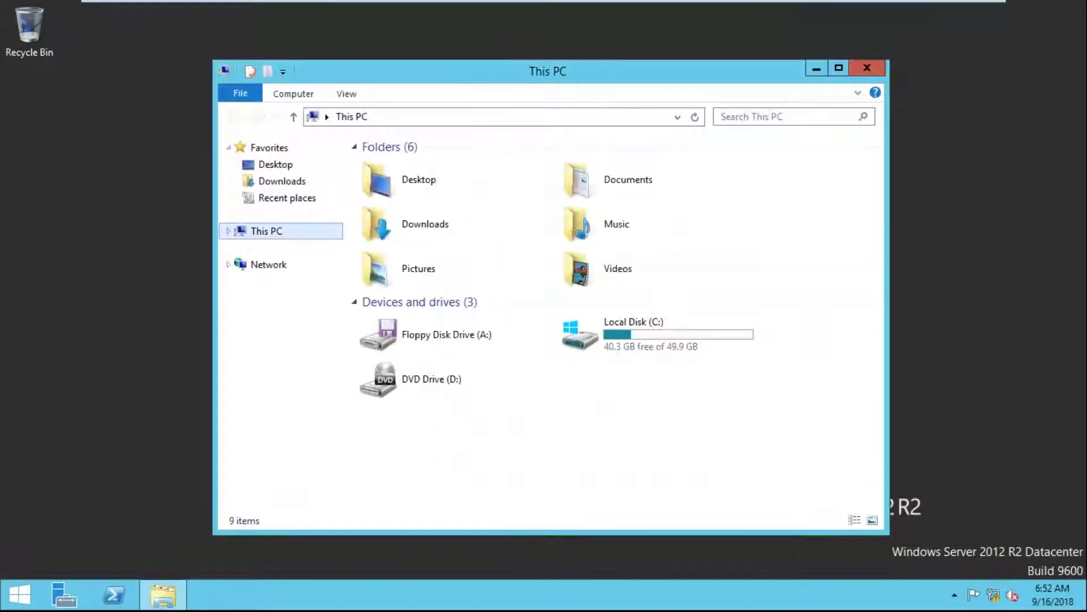
left_click(866, 67)
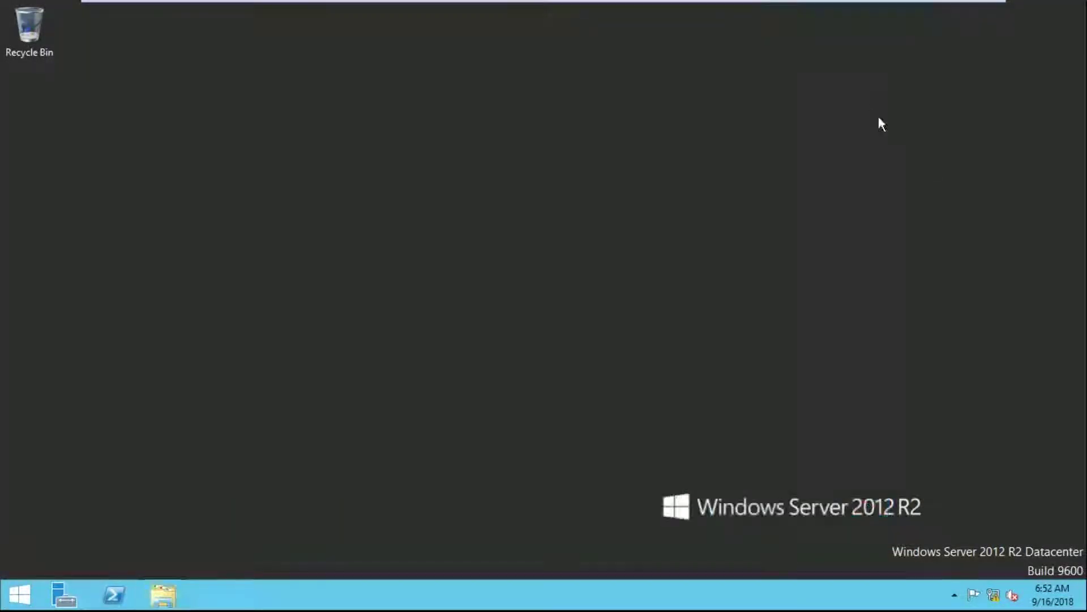
right_click(997, 602)
left_click(1000, 592)
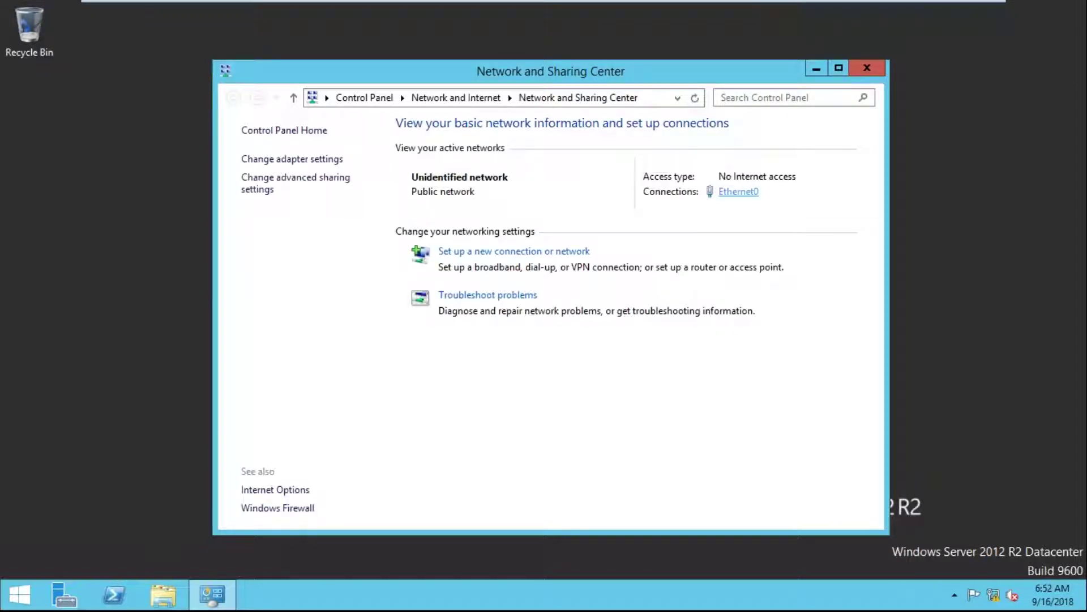
left_click(739, 191)
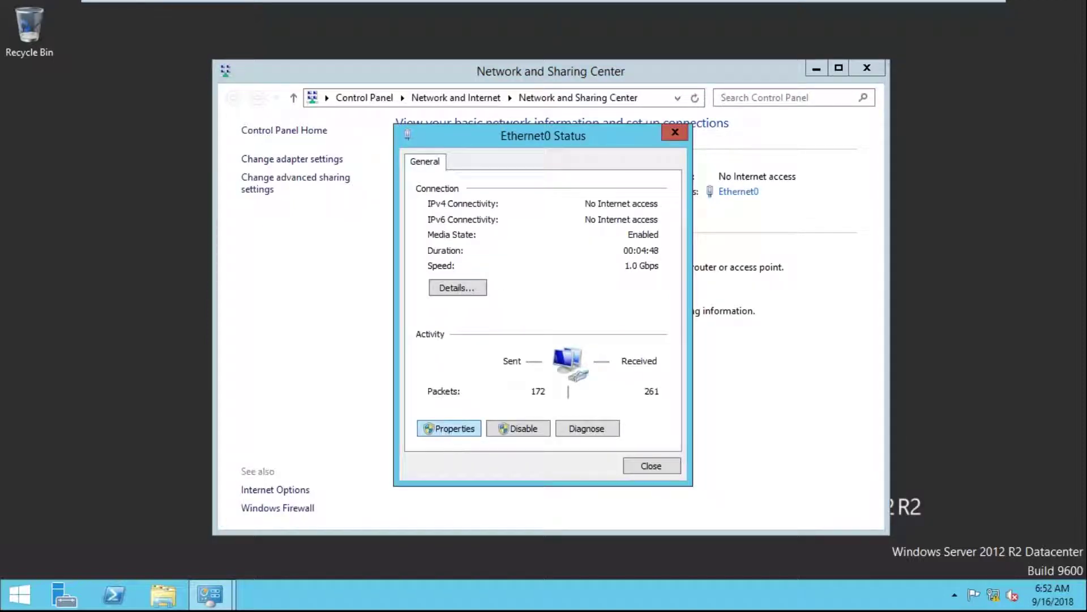
left_click(449, 429)
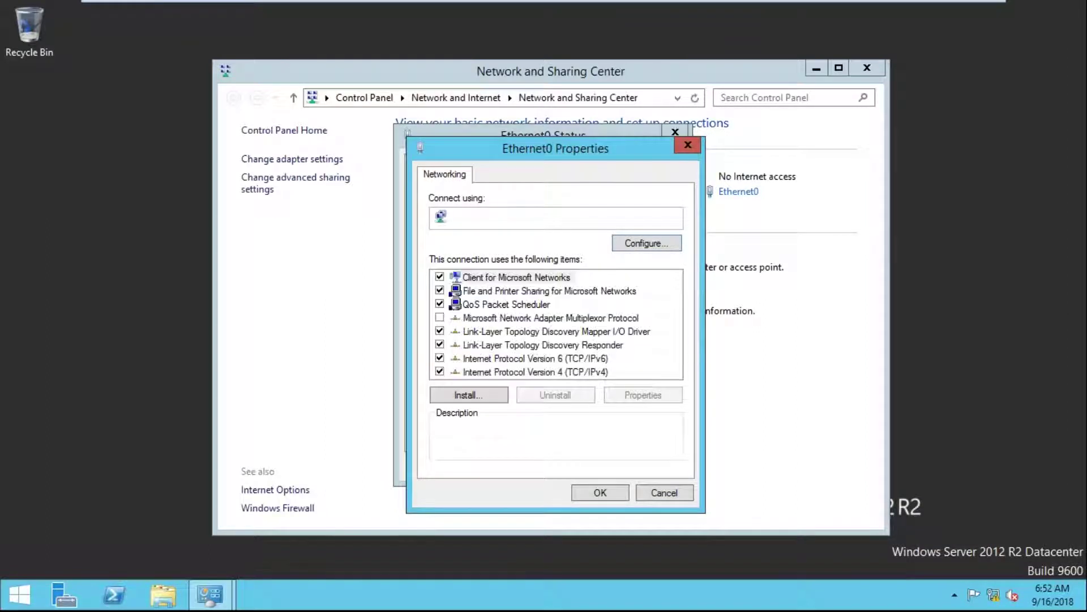
left_click(590, 371)
left_click(640, 395)
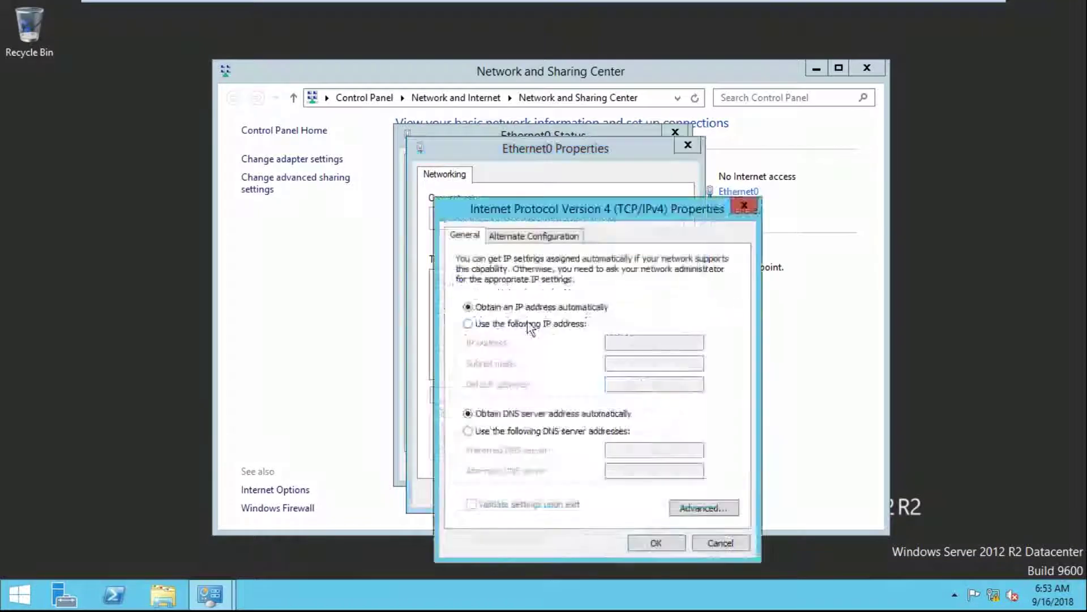
left_click(569, 325)
Enter IP 10.210.10.132, mask 255.0.0.0, gateway 10.210.10.1 and DNS 10.210.10.131
left_click(623, 342)
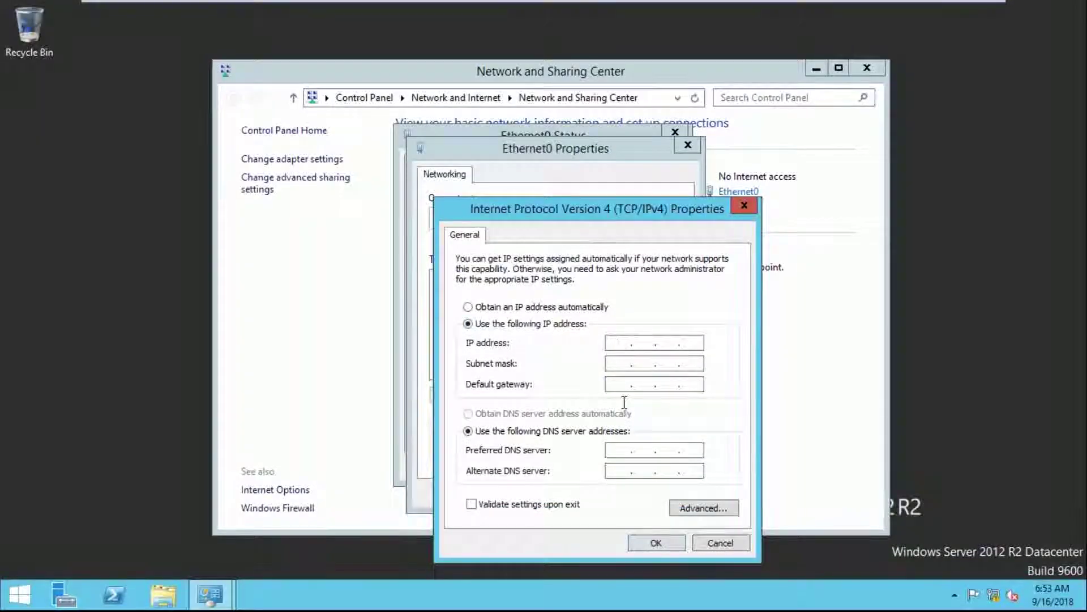
type("10.210.10.132")
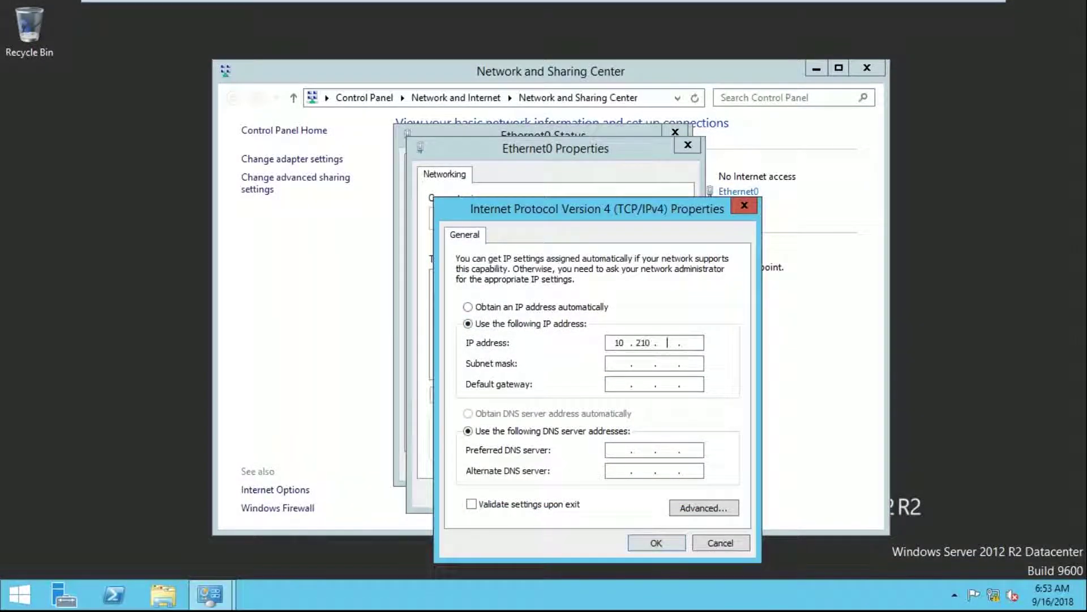
key("Tab")
key("Tab")
type("10.210.10.1")
key("Tab")
key("Tab")
type("10.210.10.")
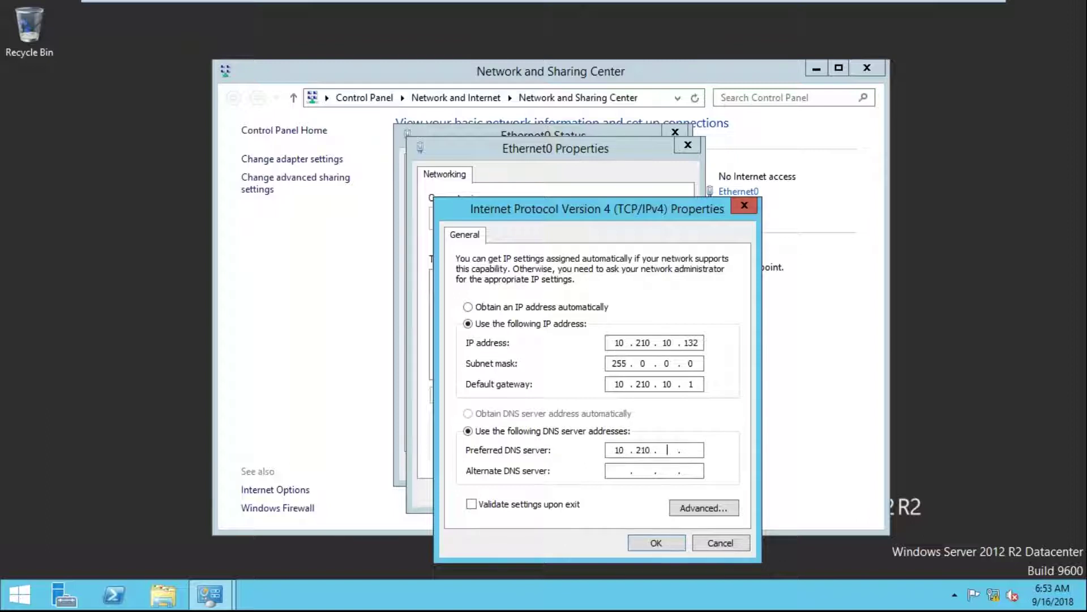
type("131")
left_click(655, 450)
double_click(692, 342)
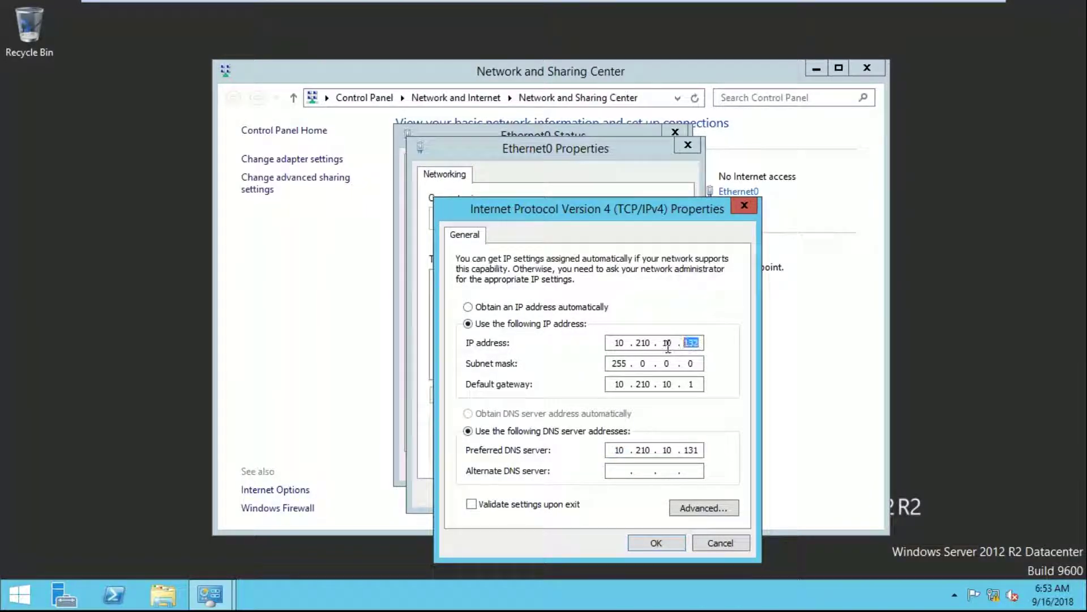
Save the IPv4 settings and close all the network windows
left_click(651, 541)
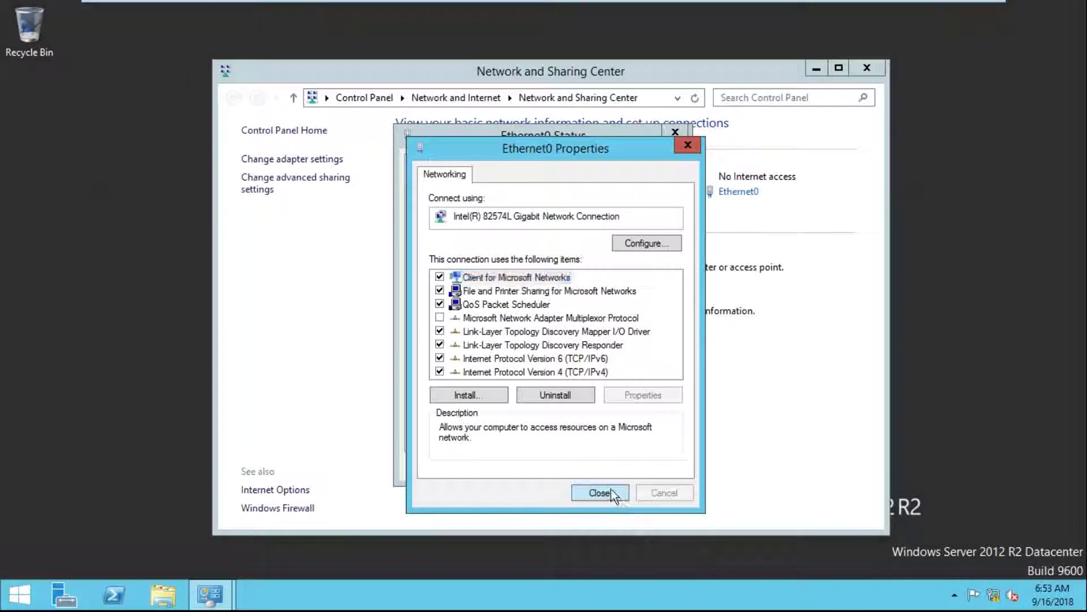
left_click(610, 492)
left_click(651, 464)
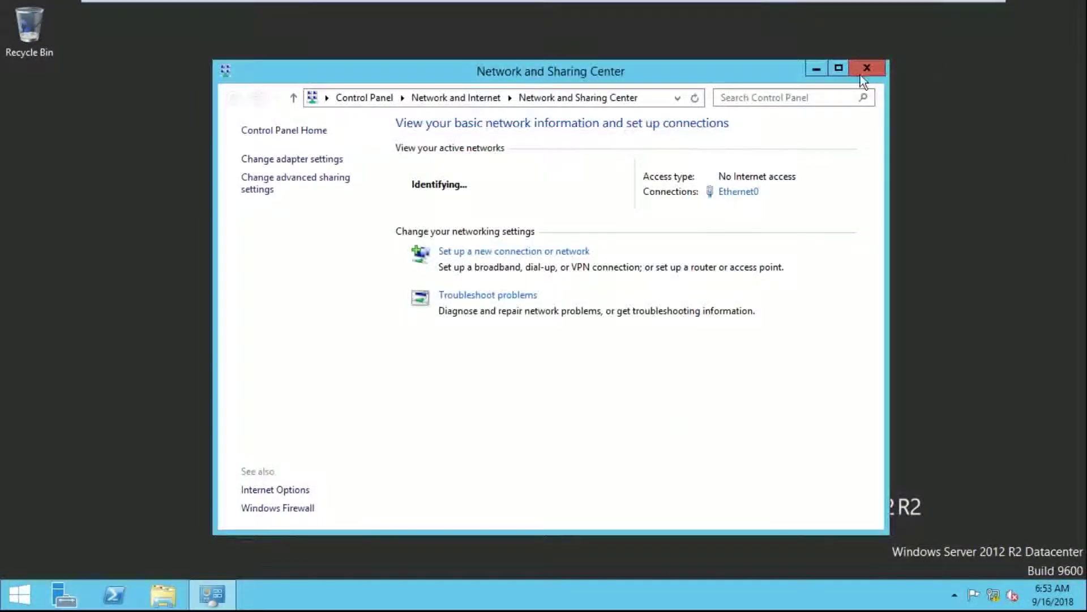
left_click(866, 68)
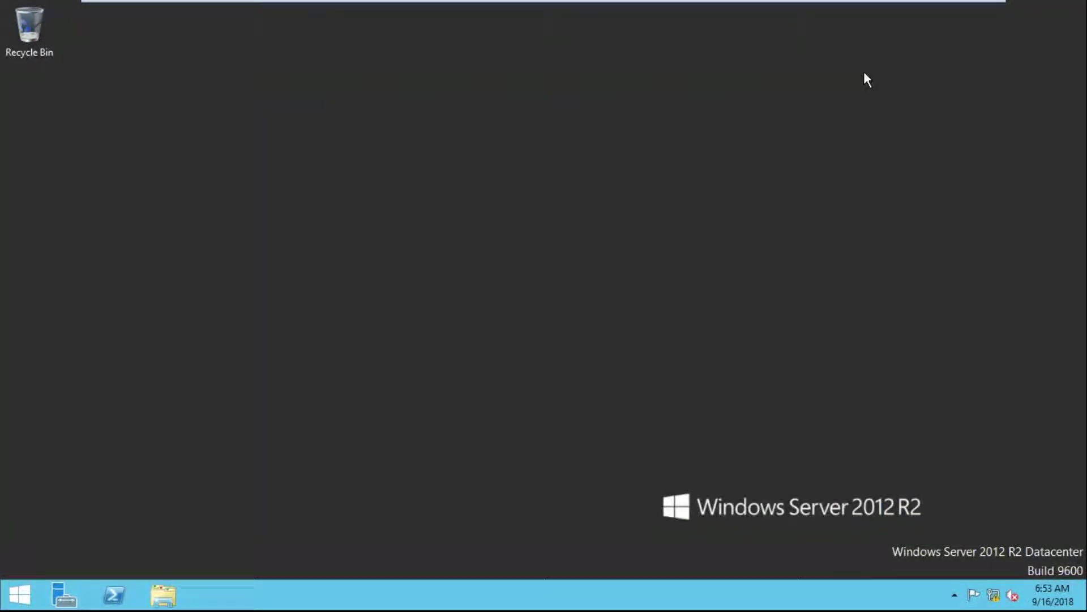
right_click(19, 593)
Restart the VCENTER server, then go to the AD VM and close Server Manager
mouse_move(138, 568)
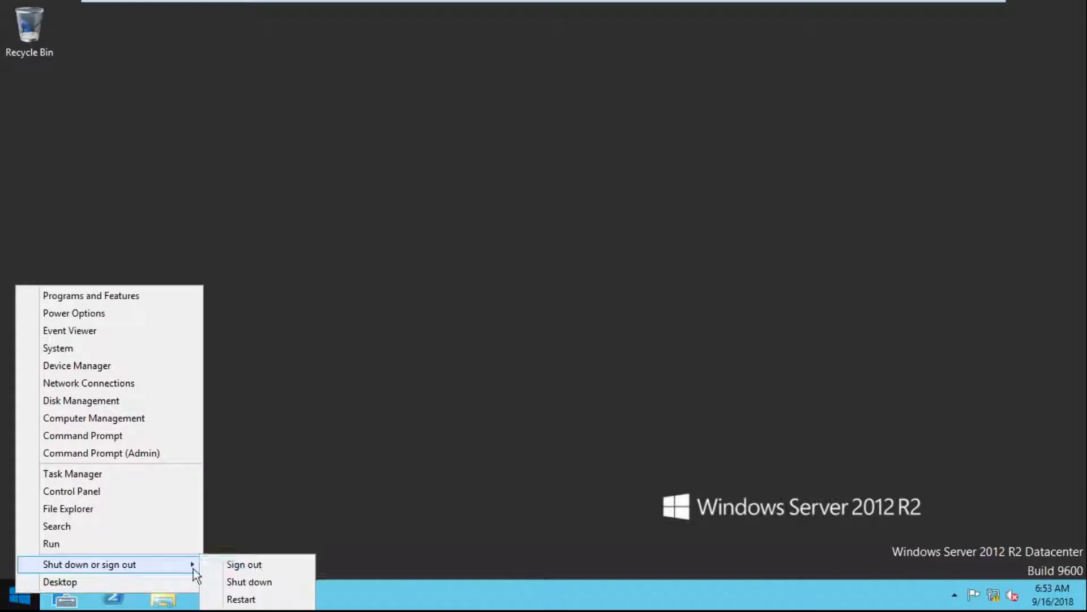
left_click(264, 597)
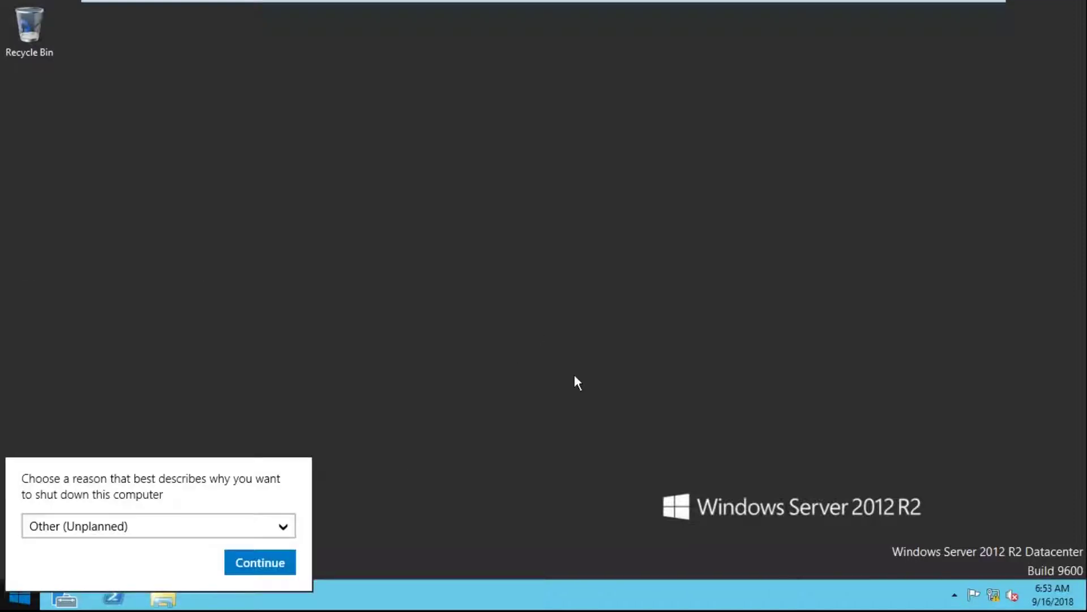
left_click(252, 569)
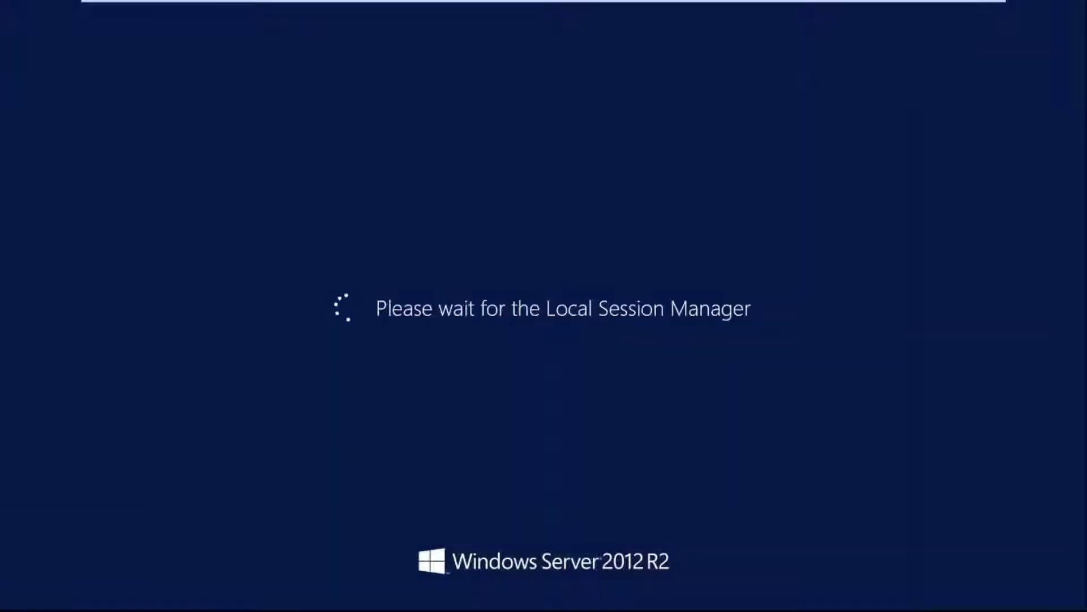
left_click(704, 13)
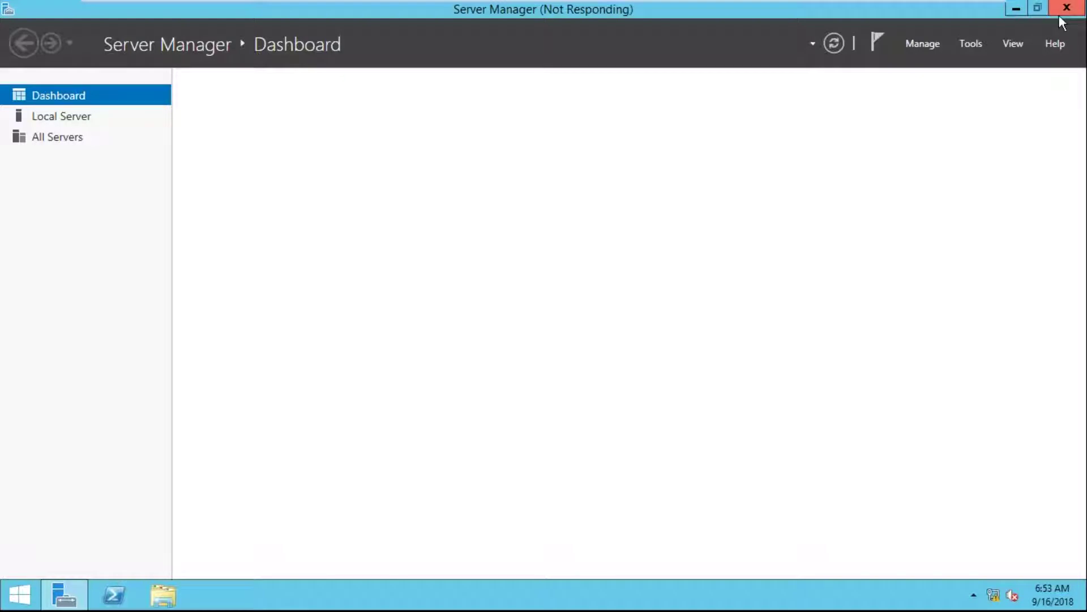
left_click(1059, 16)
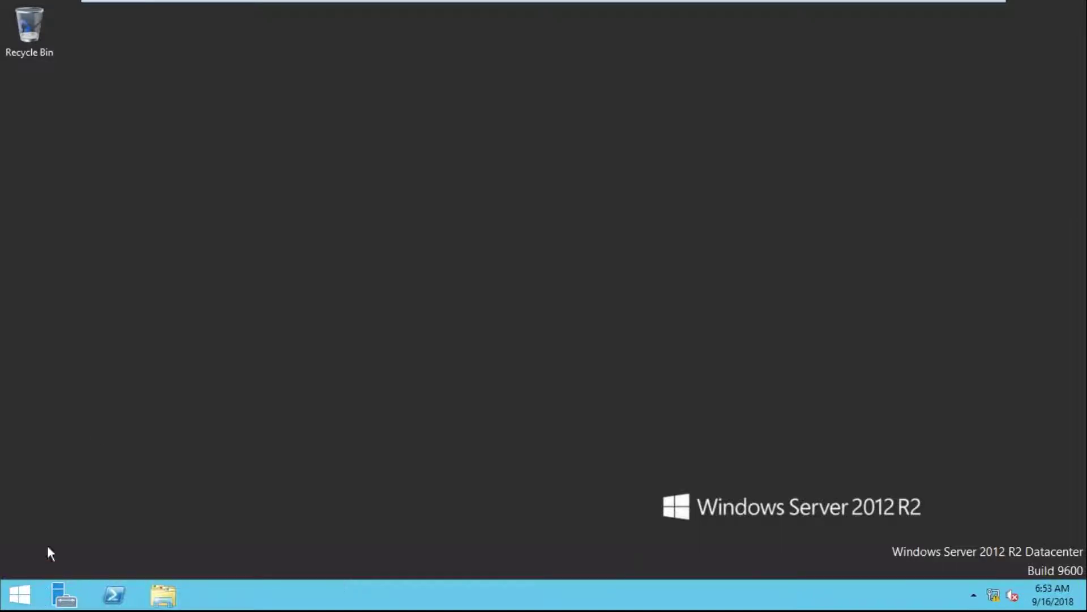
key("shift+F10")
left_click(83, 215)
right_click(5, 607)
left_click(53, 561)
type("dcpro")
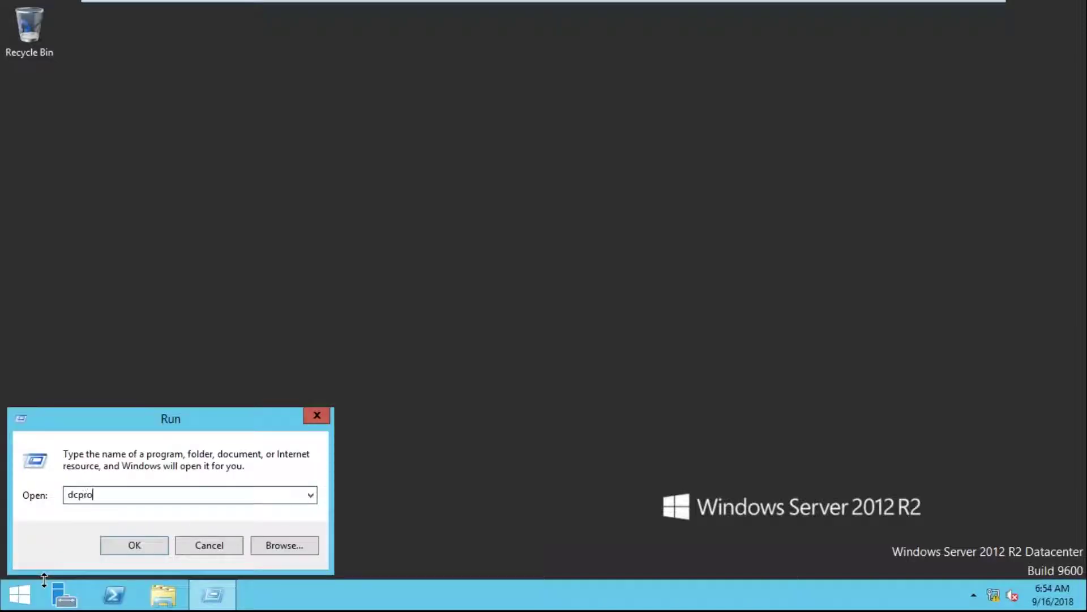
type("moo")
key("BackSpace")
key("BackSpace")
type("o")
key("Return")
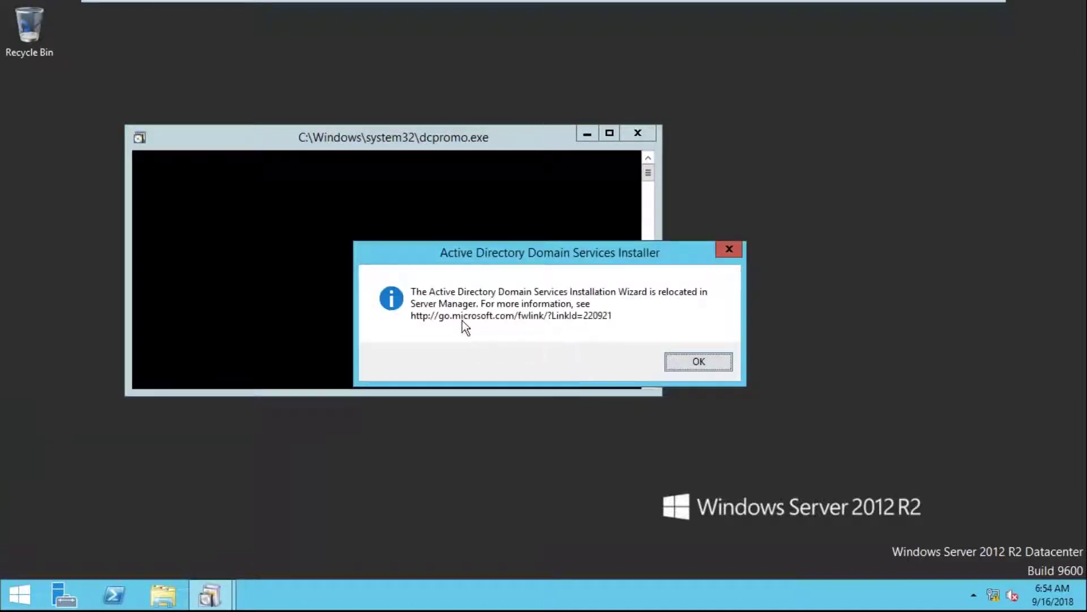
left_click(699, 366)
left_click(63, 594)
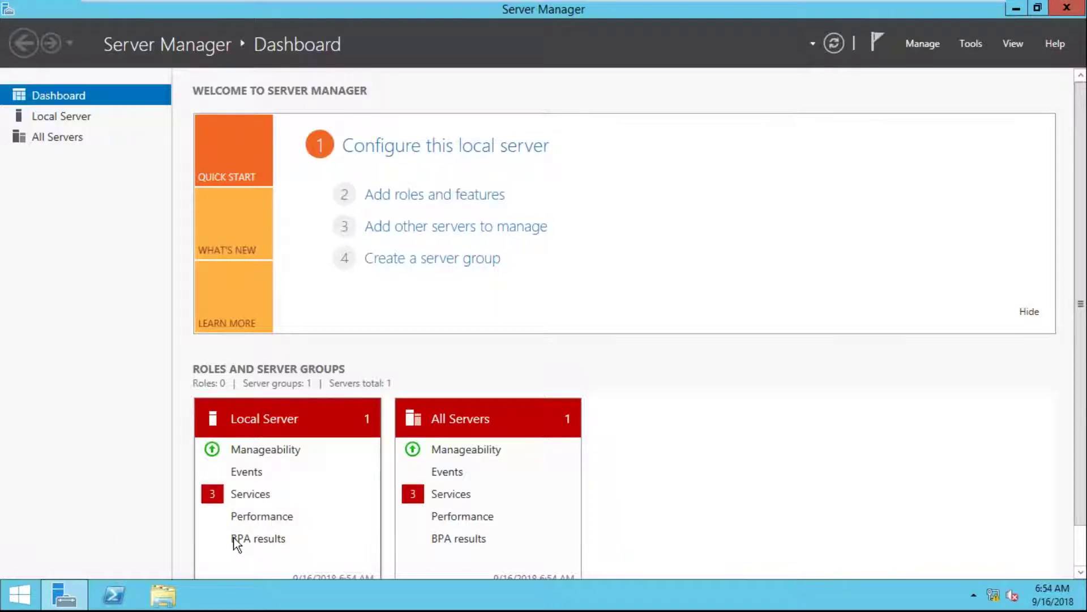
left_click(1066, 12)
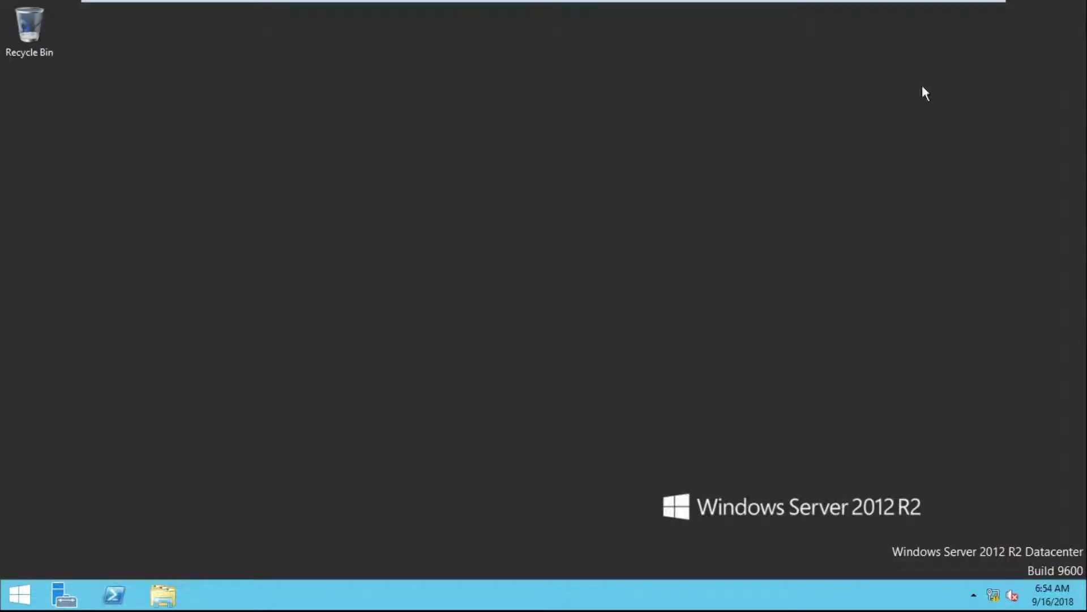
right_click(22, 599)
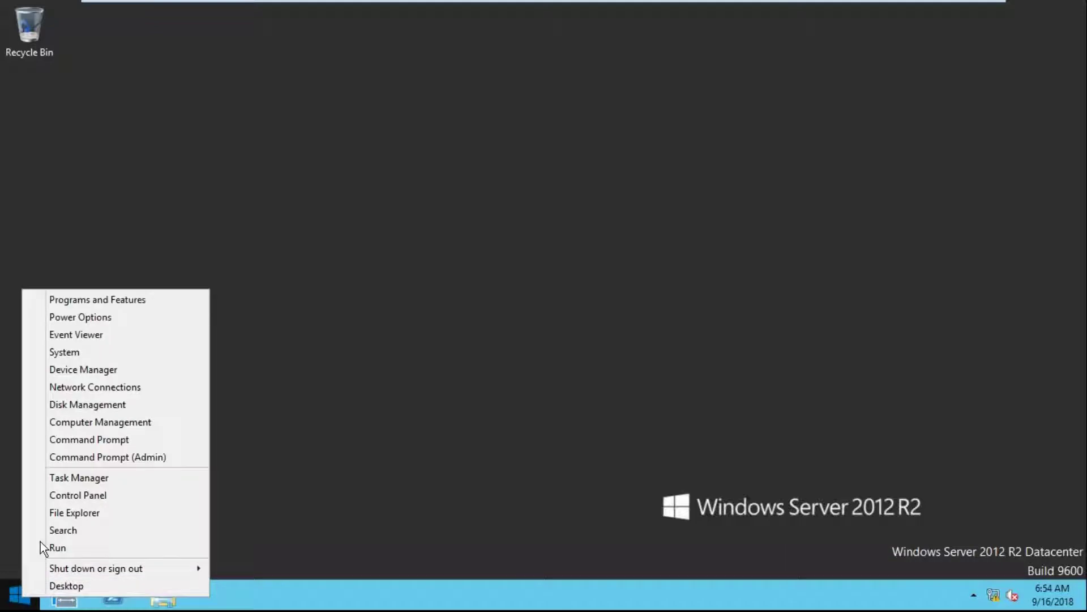
In Computer Management, open Set Password for the Administrator account under Local Users and Groups
left_click(157, 422)
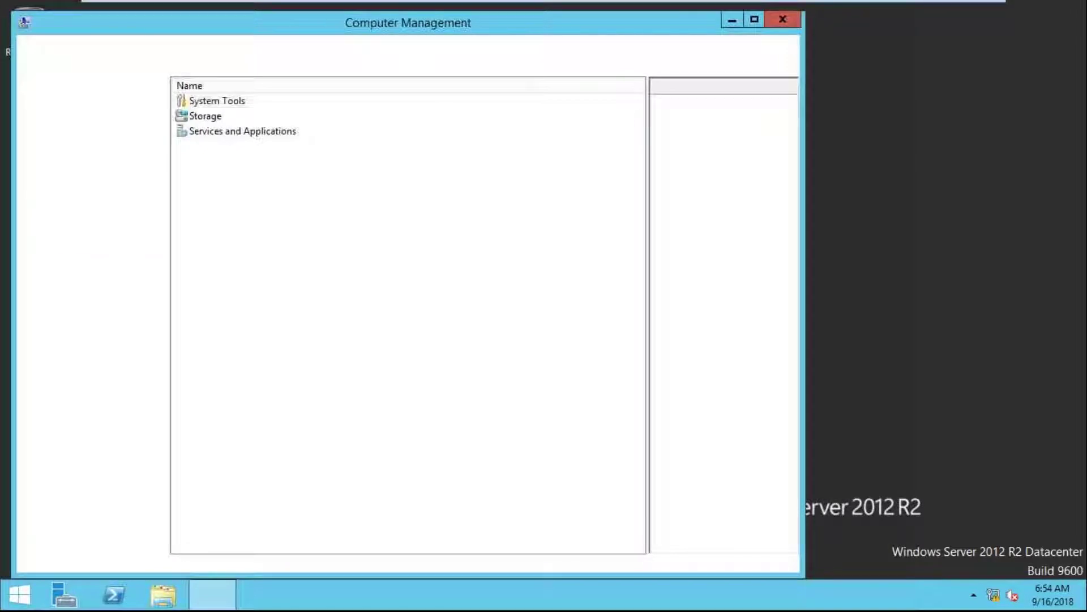
left_click(105, 157)
double_click(248, 103)
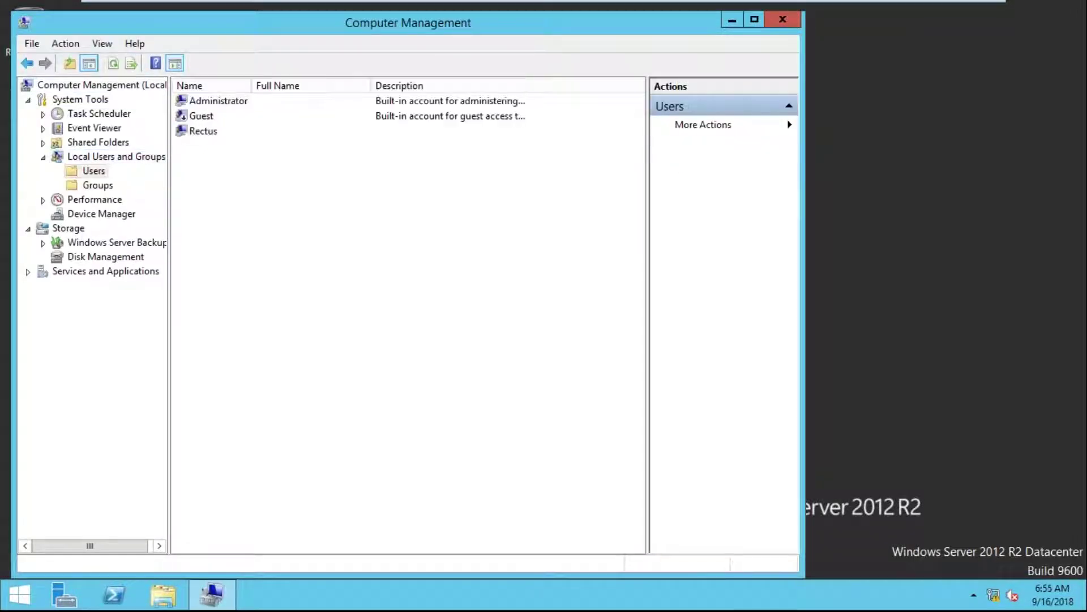
left_click(245, 108)
right_click(247, 105)
left_click(266, 115)
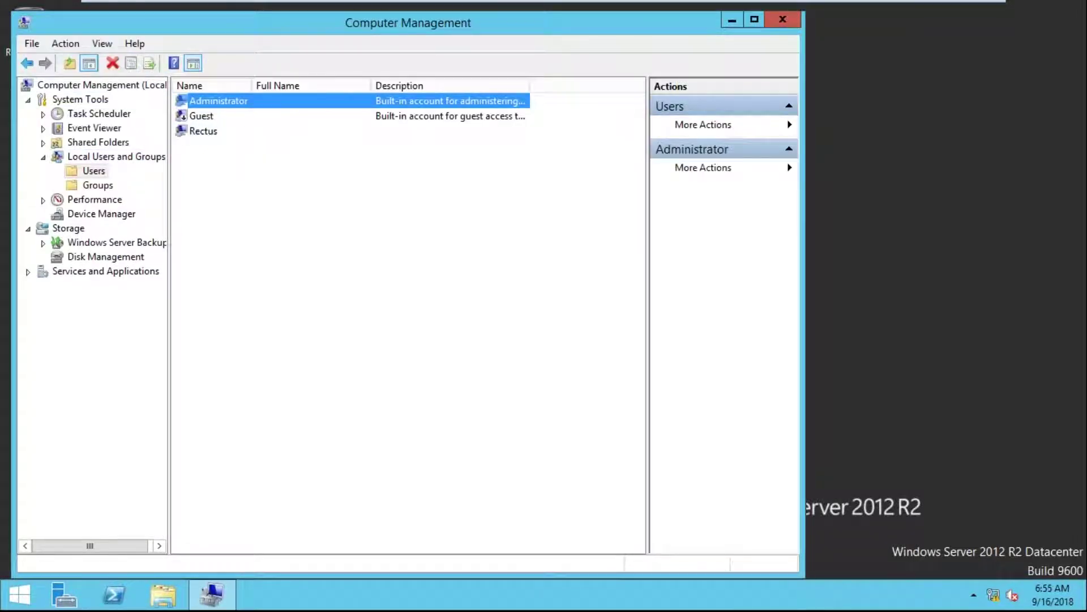
Enter and confirm the new Administrator password, then close Computer Management
left_click(335, 375)
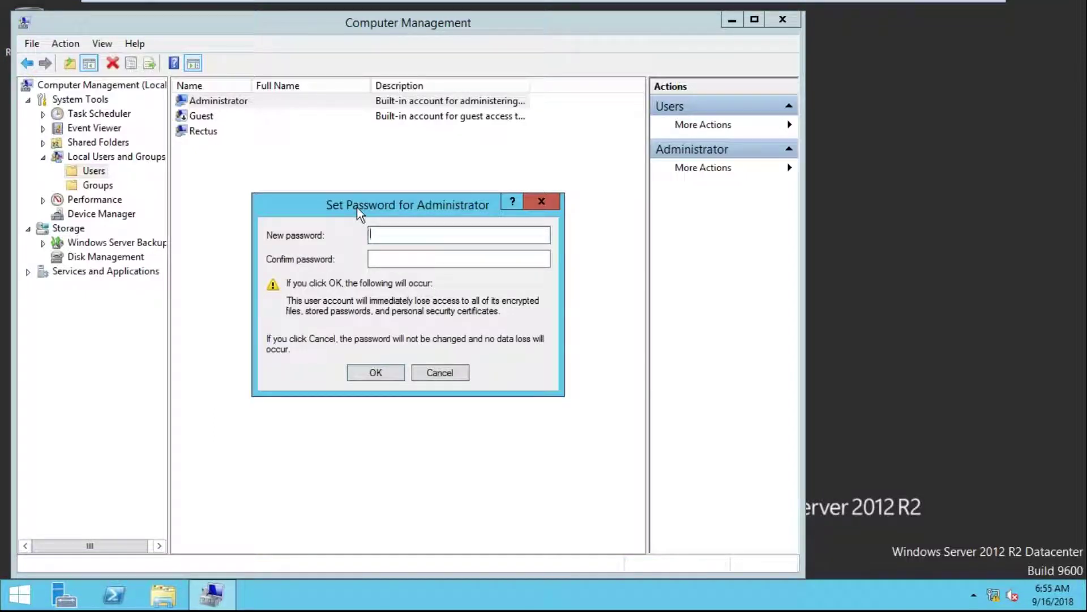
type("*********")
key("Tab")
type("*********")
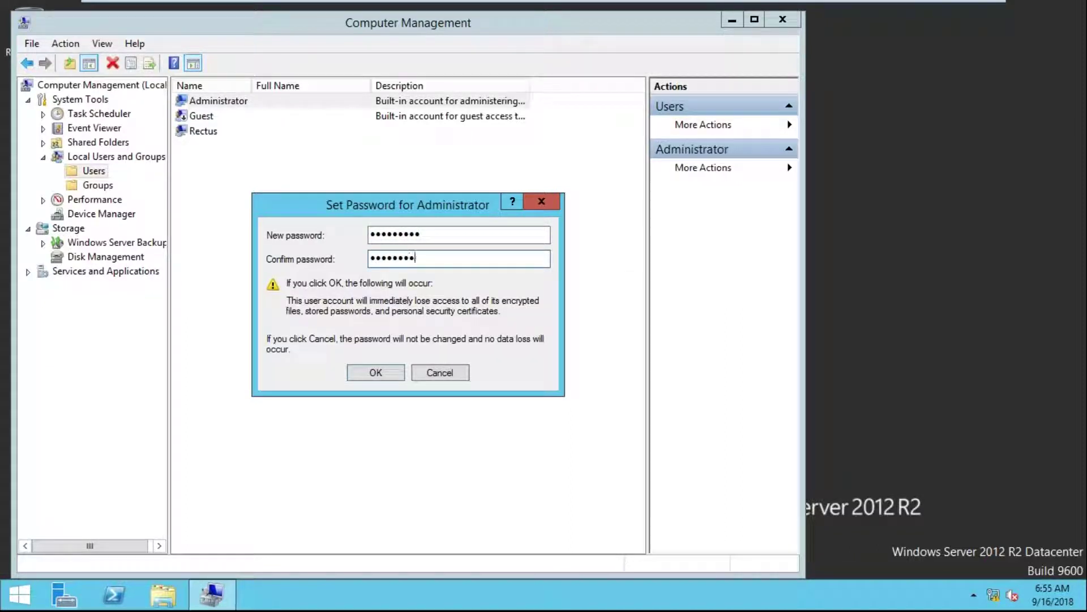
left_click(390, 375)
left_click(475, 334)
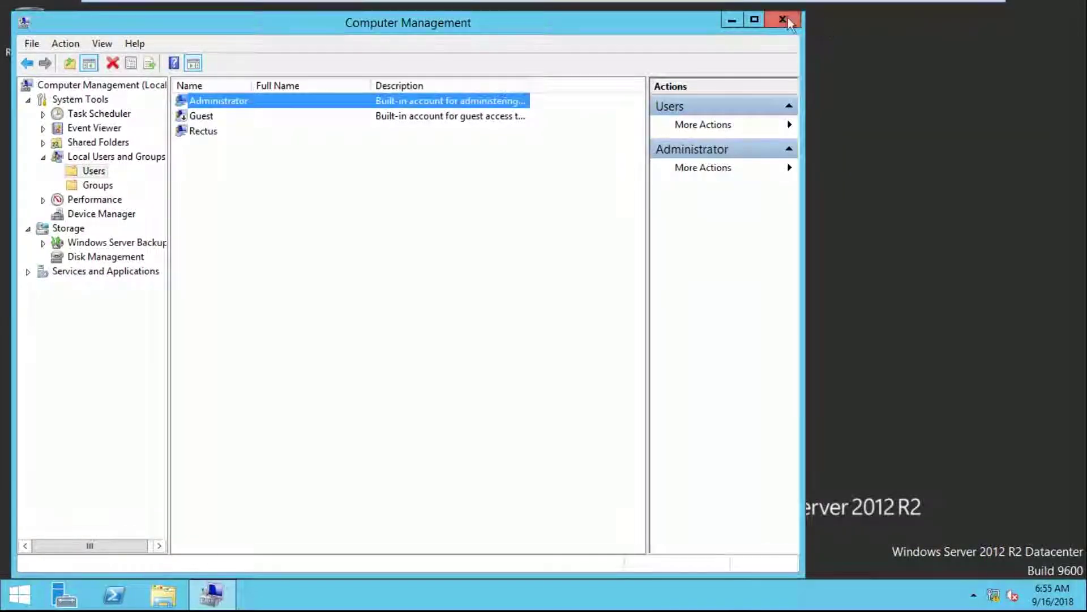
left_click(783, 19)
right_click(20, 595)
Sign out of the AD server, then sign back in as Administrator using Send Ctrl+Alt+Del
mouse_move(127, 573)
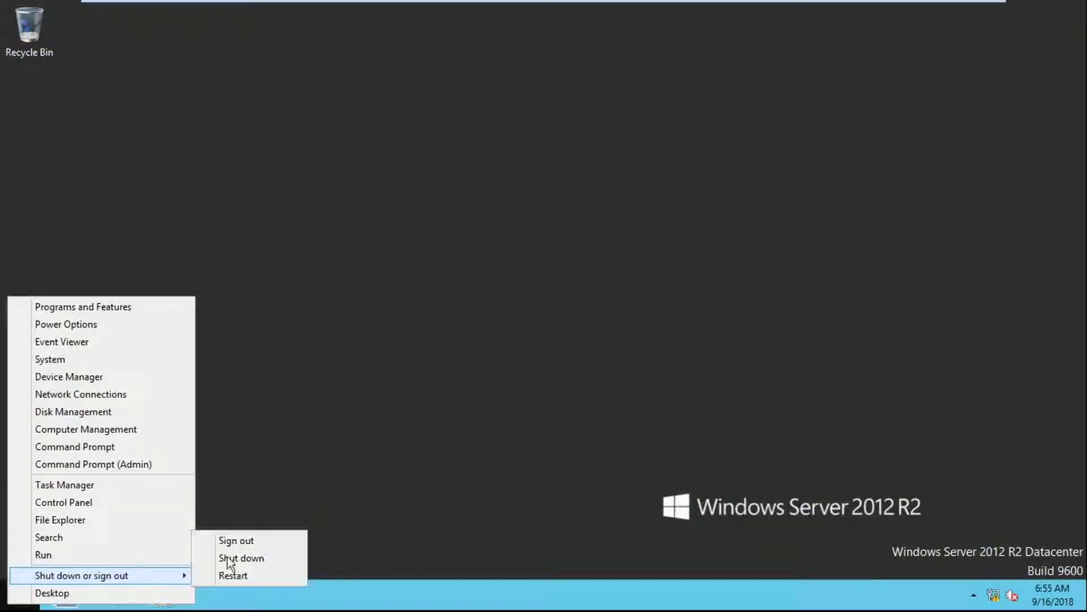
left_click(257, 543)
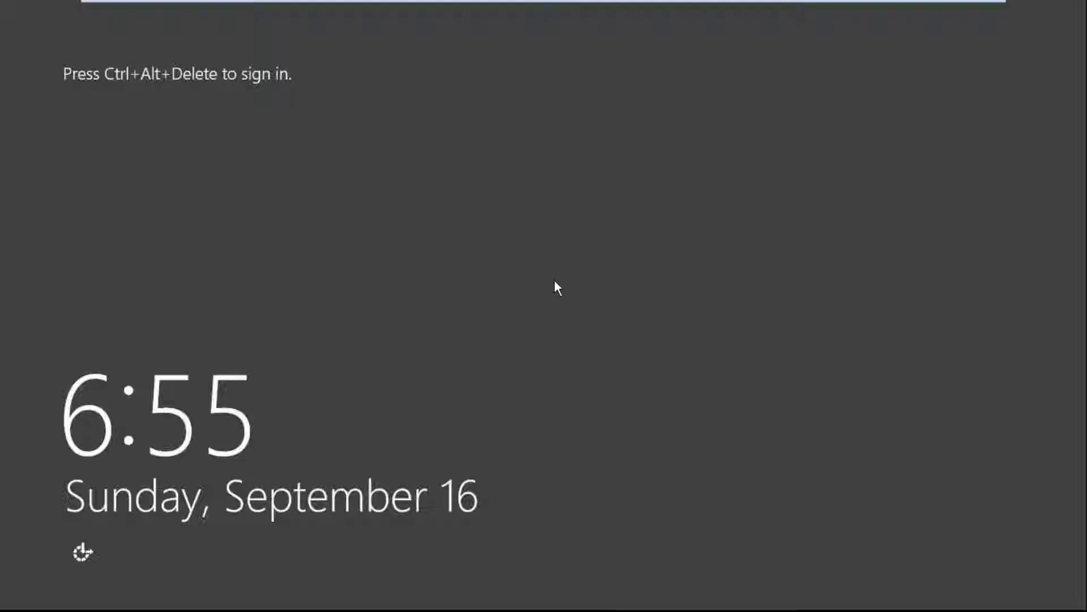
mouse_move(636, 5)
left_click(695, 11)
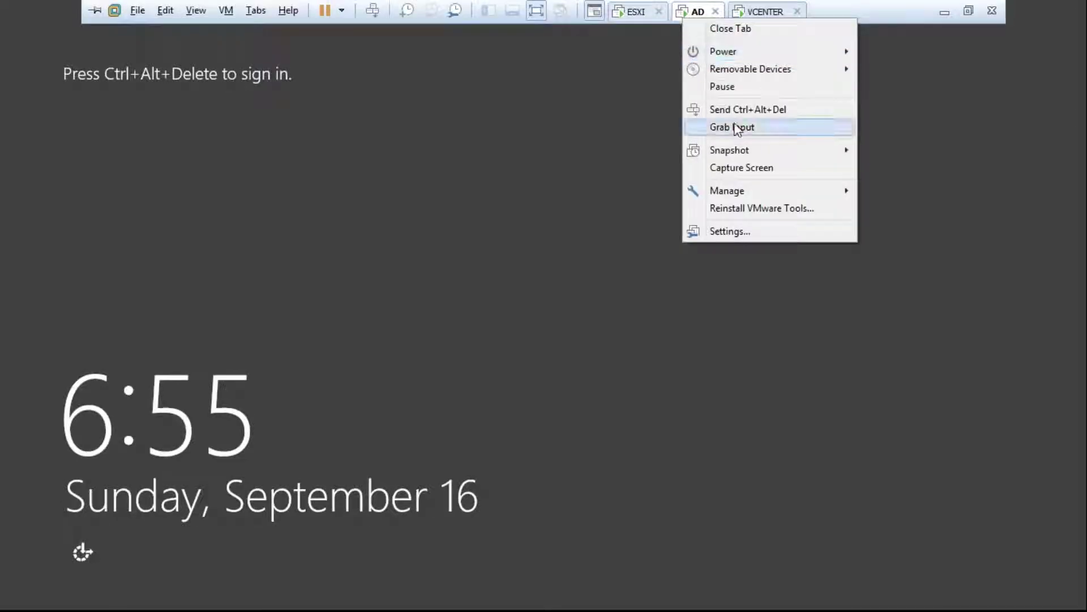
left_click(731, 110)
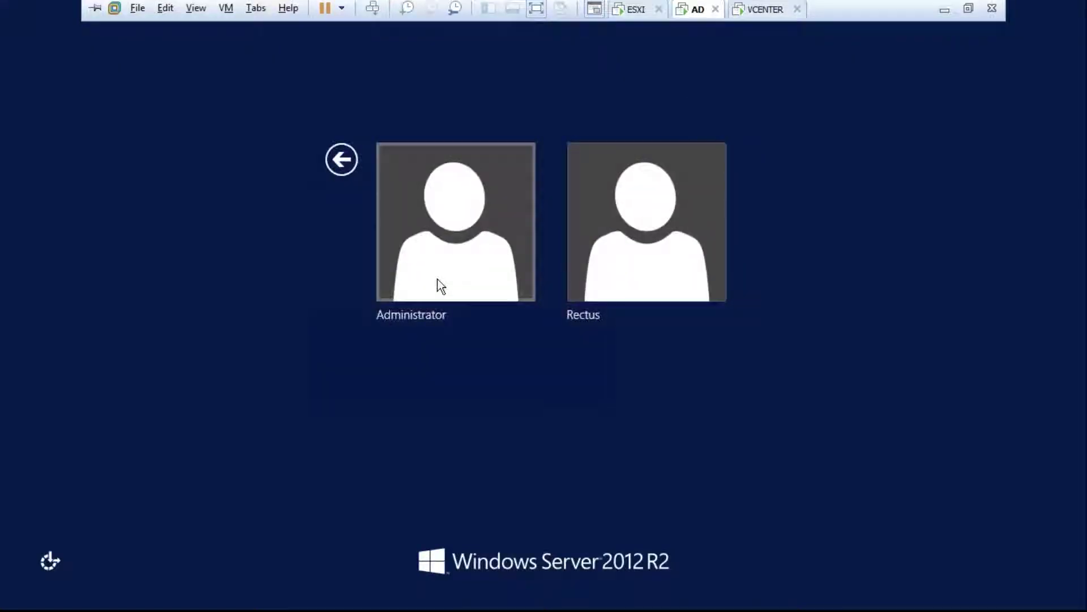
left_click(457, 296)
type("••••••••••")
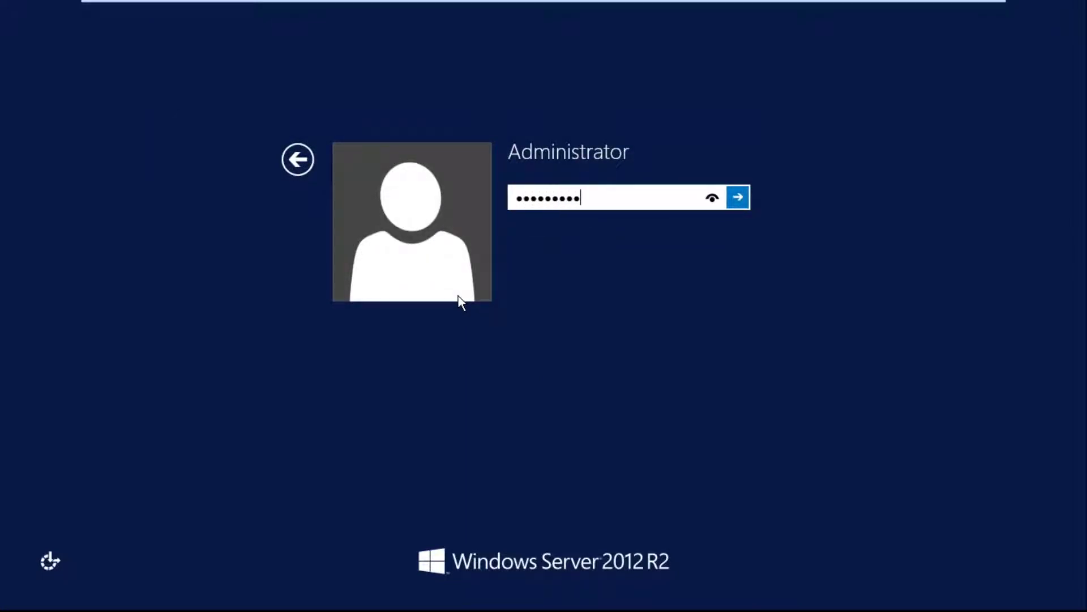
key("Return")
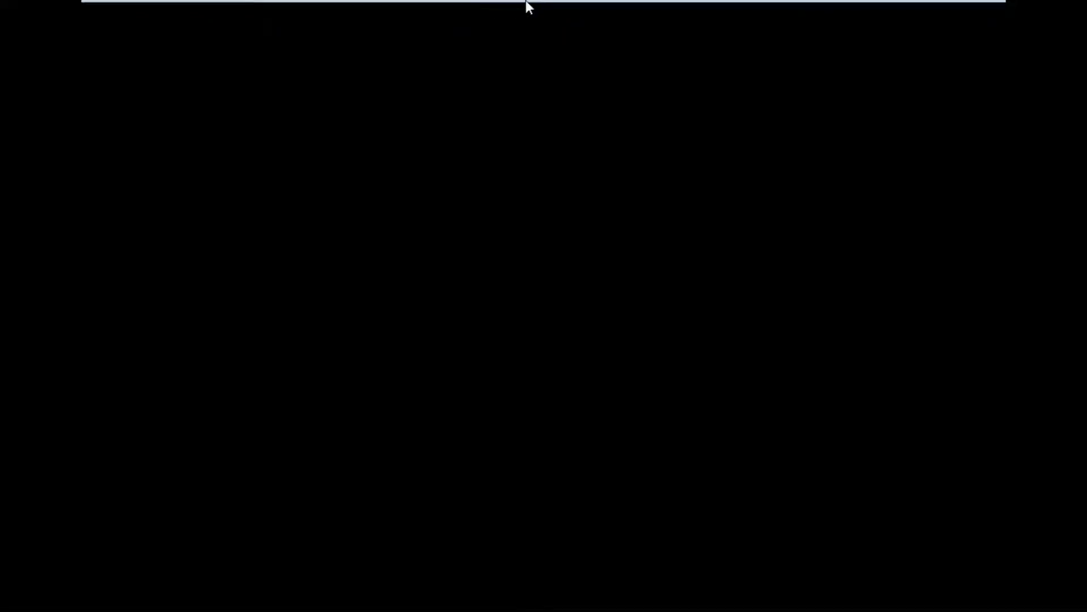
Close Server Manager on the VCENTER VM and return to the AD VM
mouse_move(526, 5)
mouse_move(651, 5)
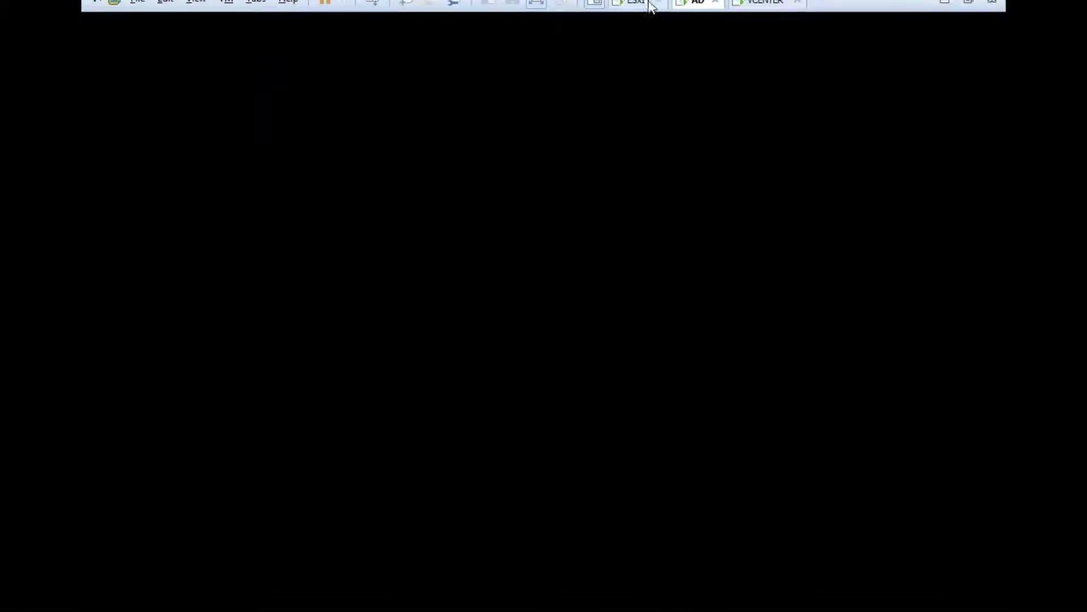
left_click(774, 16)
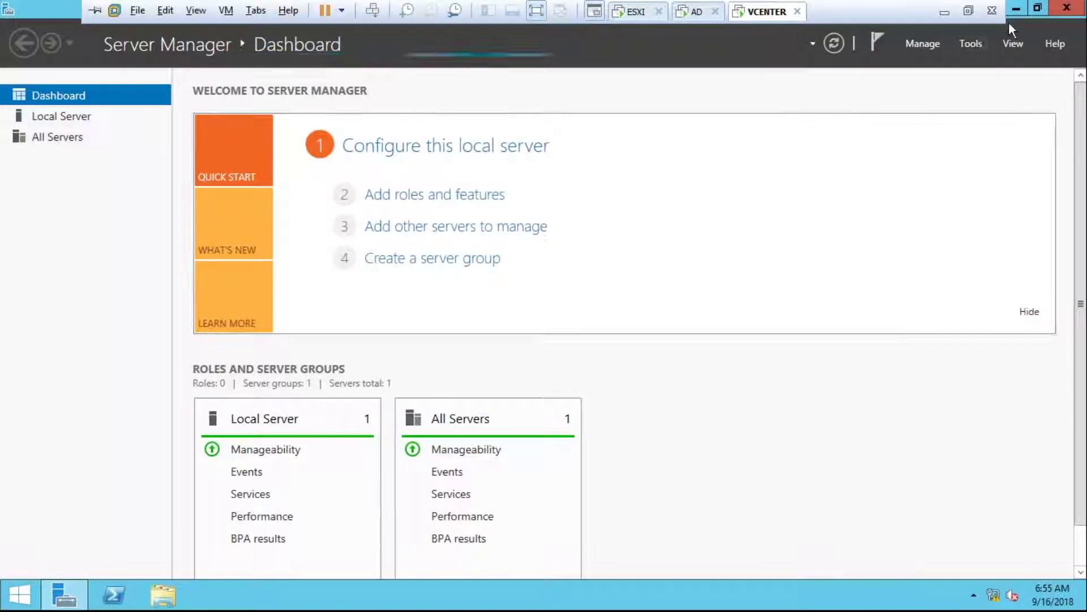
left_click(1065, 9)
left_click(698, 17)
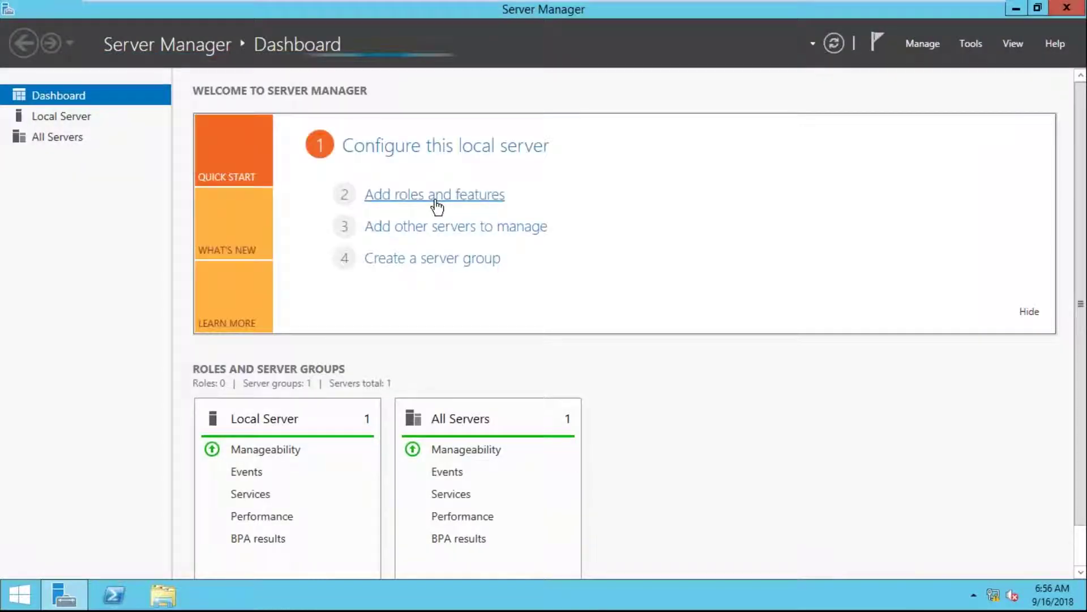
Start the Add Roles and Features wizard with a role-based installation on this server, postponing the VMware Tools log-off
left_click(436, 201)
left_click(697, 353)
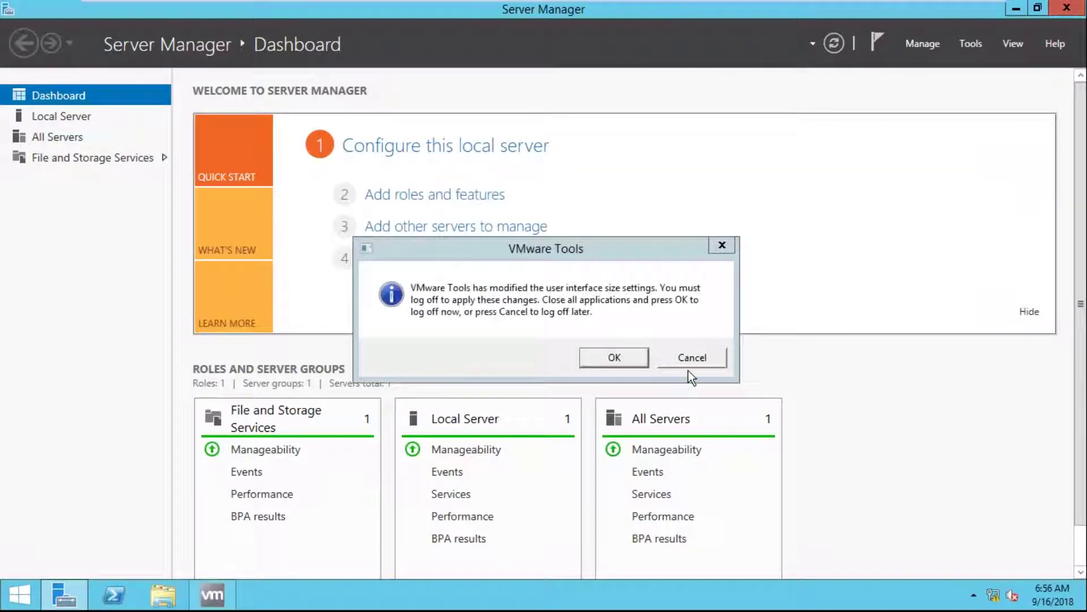
left_click(696, 364)
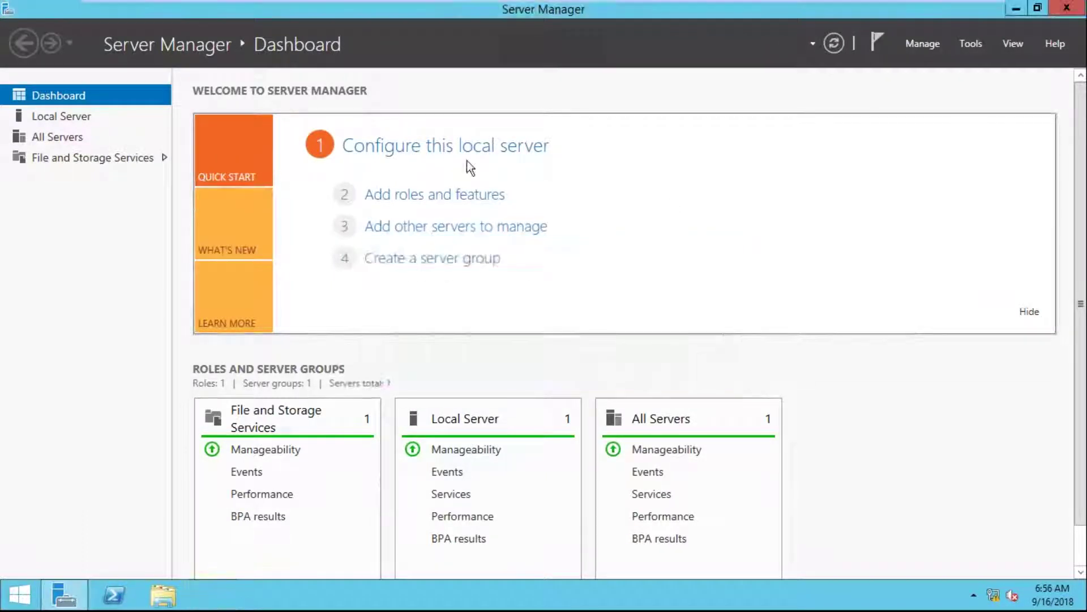
left_click(468, 196)
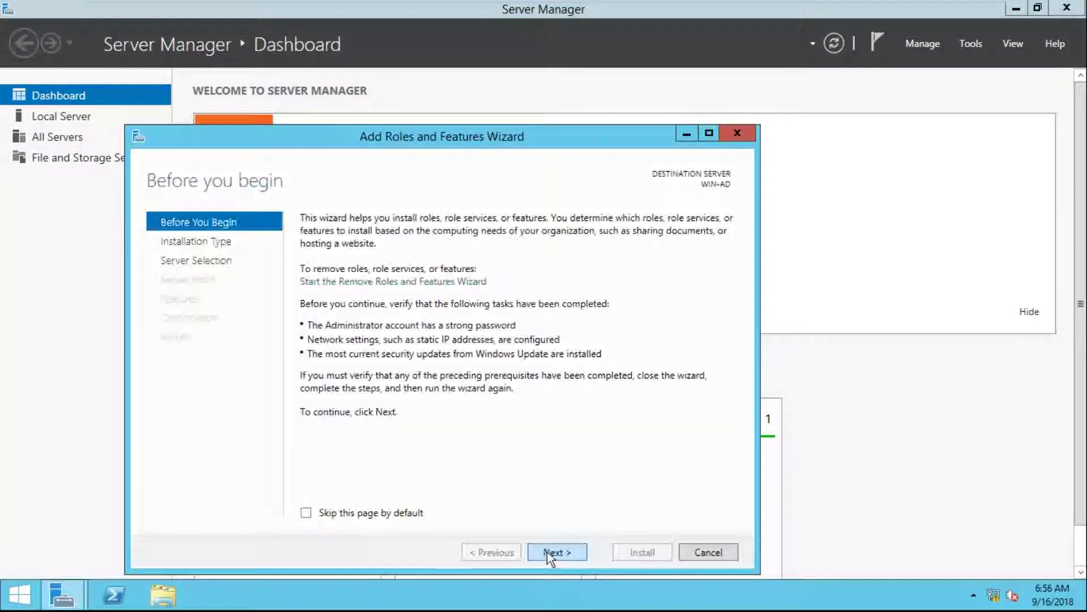
left_click(551, 553)
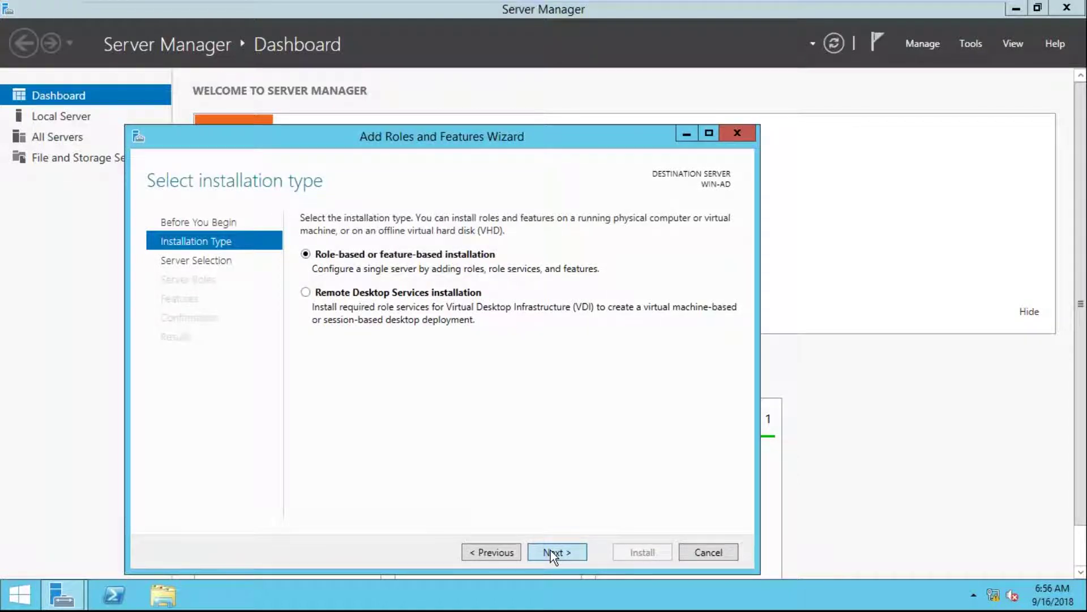
left_click(550, 551)
left_click(551, 550)
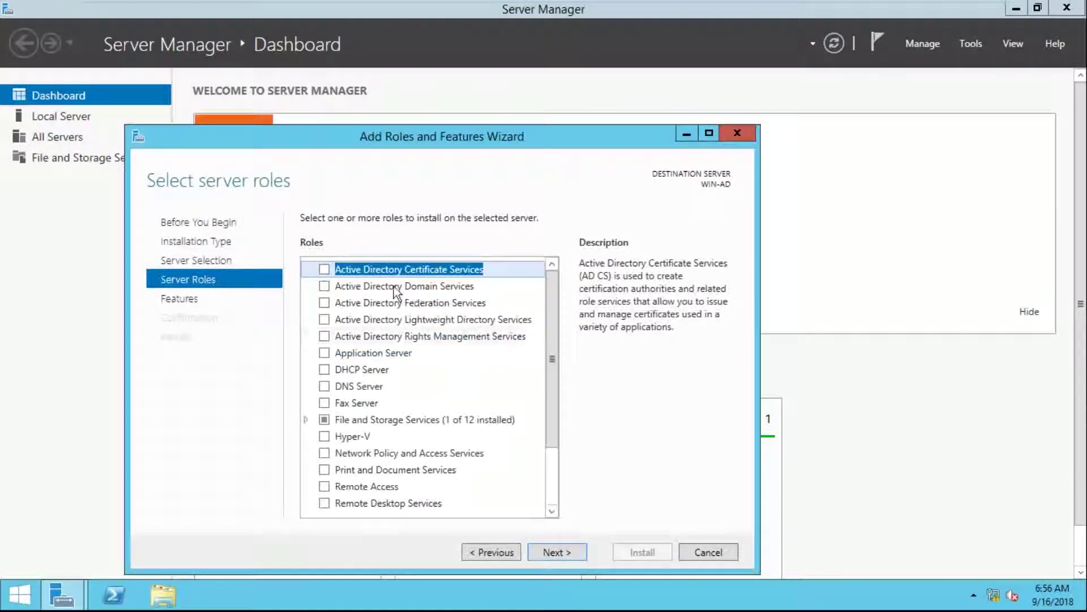
Select Active Directory Domain Services with its required features and reach the confirmation page
left_click(324, 290)
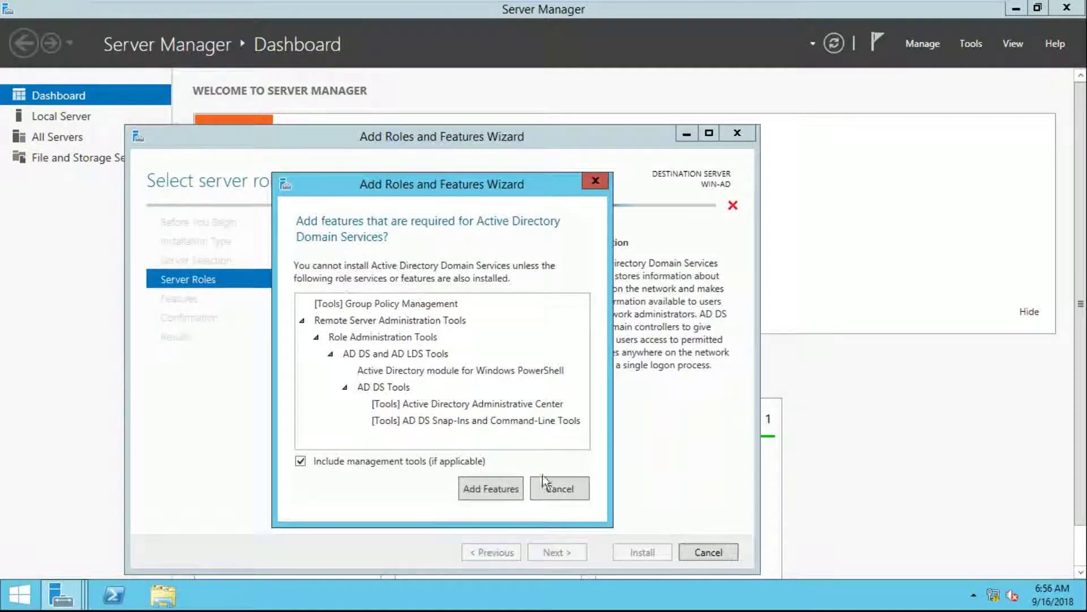
left_click(478, 488)
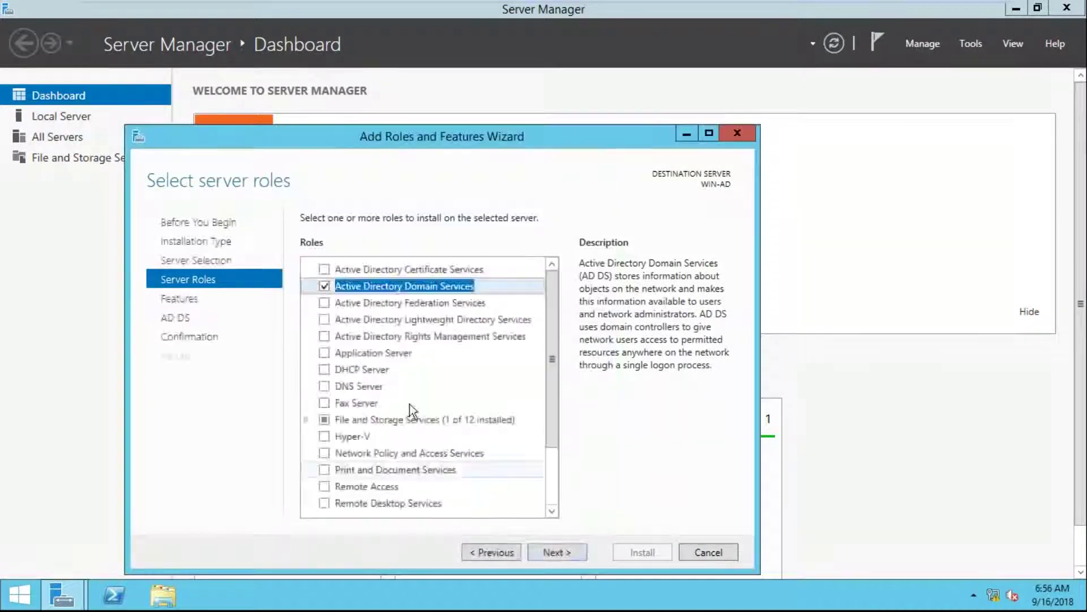
left_click(557, 552)
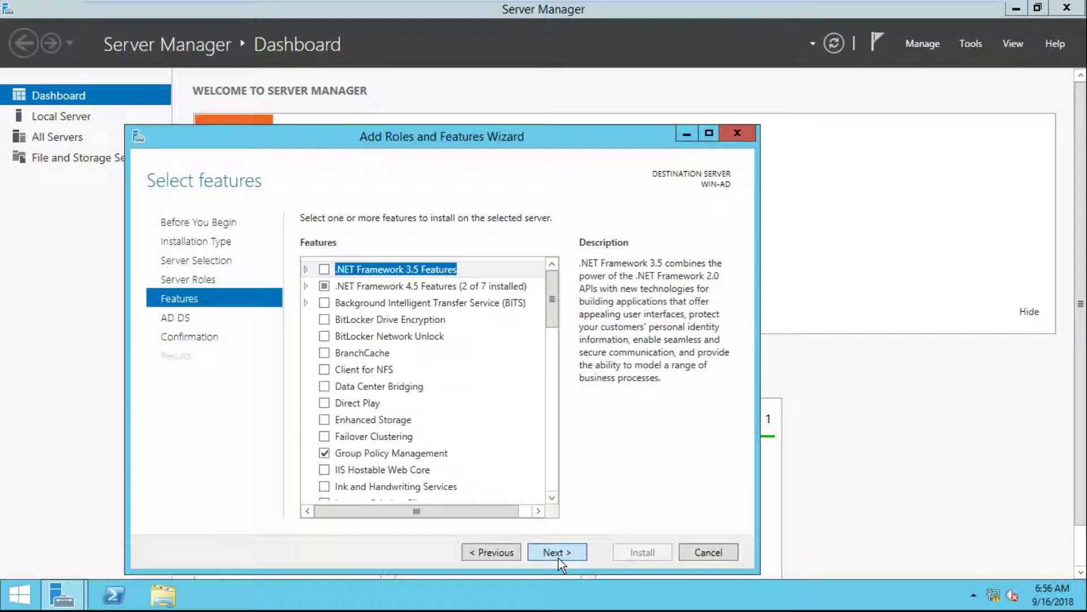
left_click(559, 553)
left_click(559, 553)
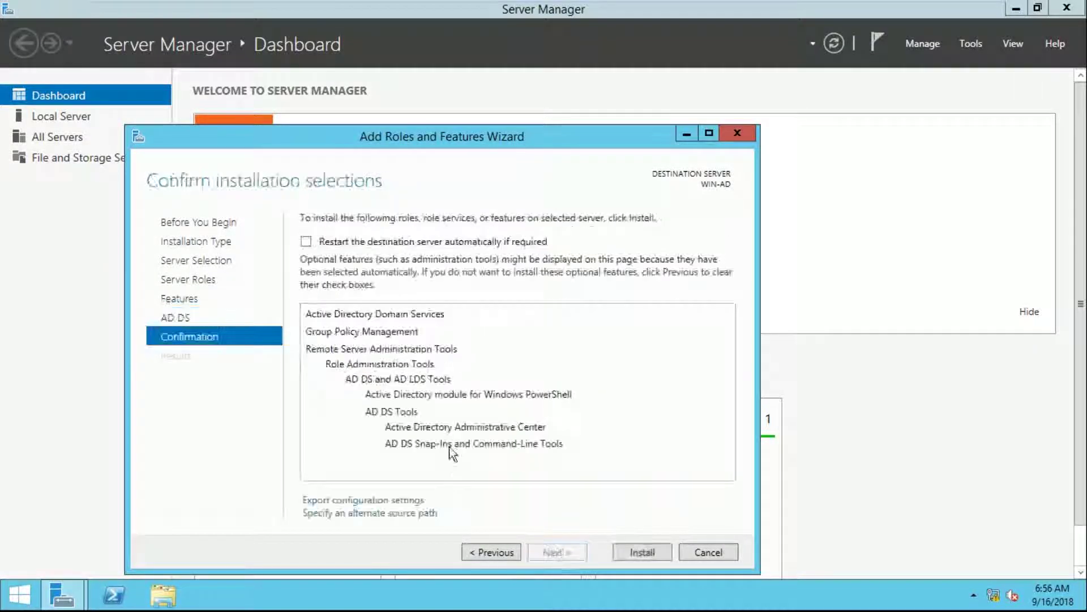
Install Active Directory Domain Services and its management tools on WIN-AD
left_click(637, 552)
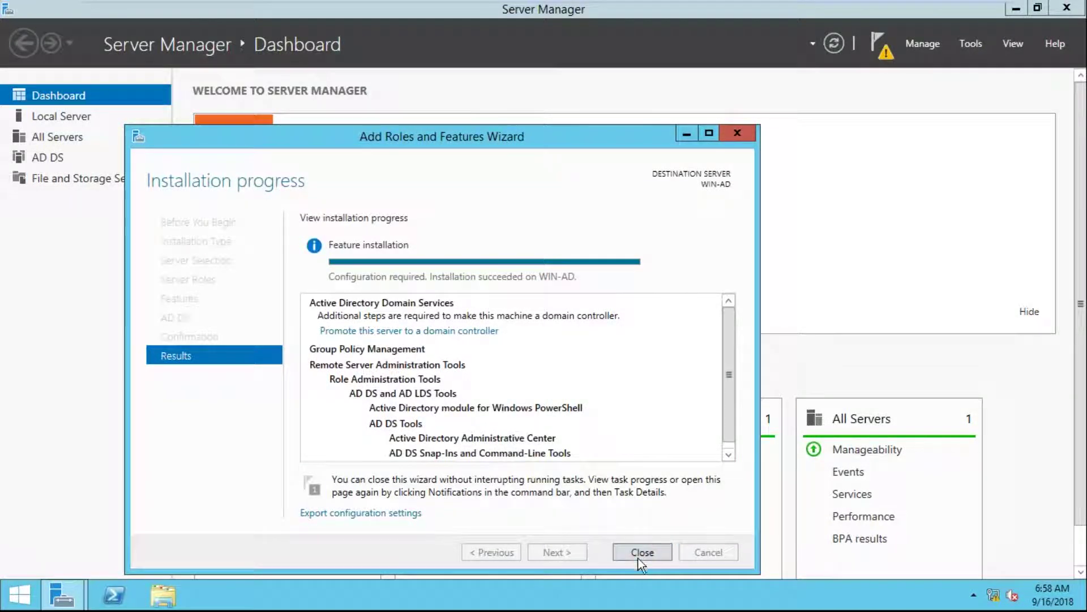
Promote the server to a domain controller as a new forest with root domain sangeetha.com
left_click(639, 556)
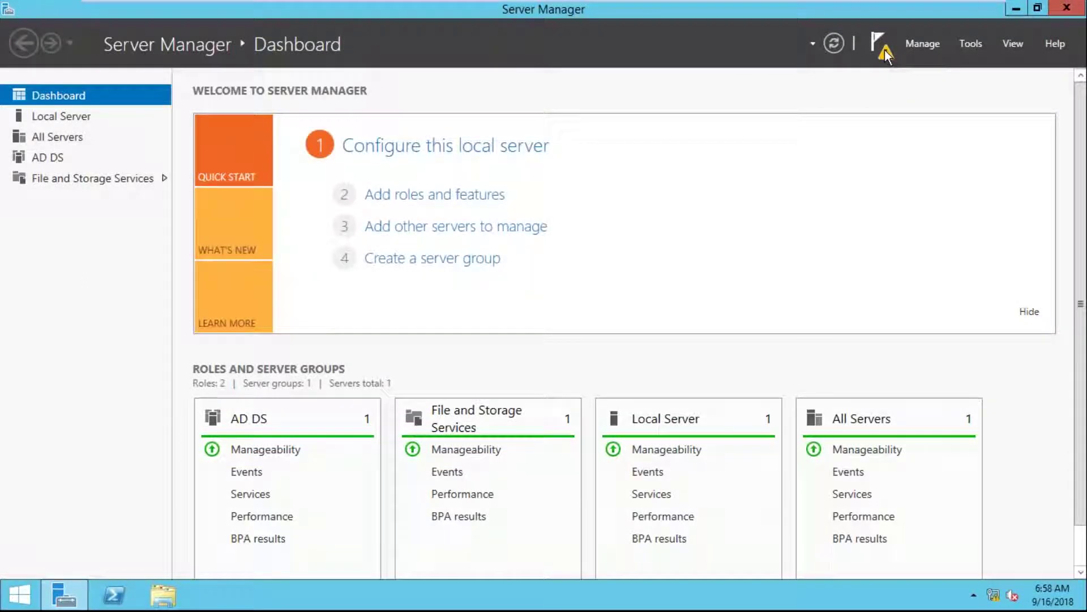
left_click(885, 50)
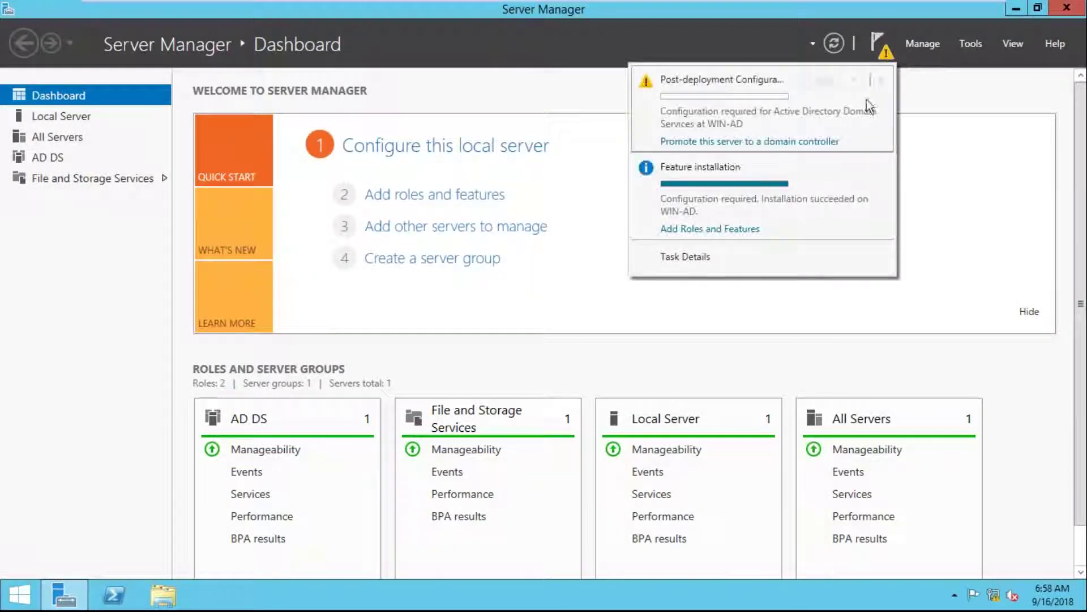
left_click(725, 141)
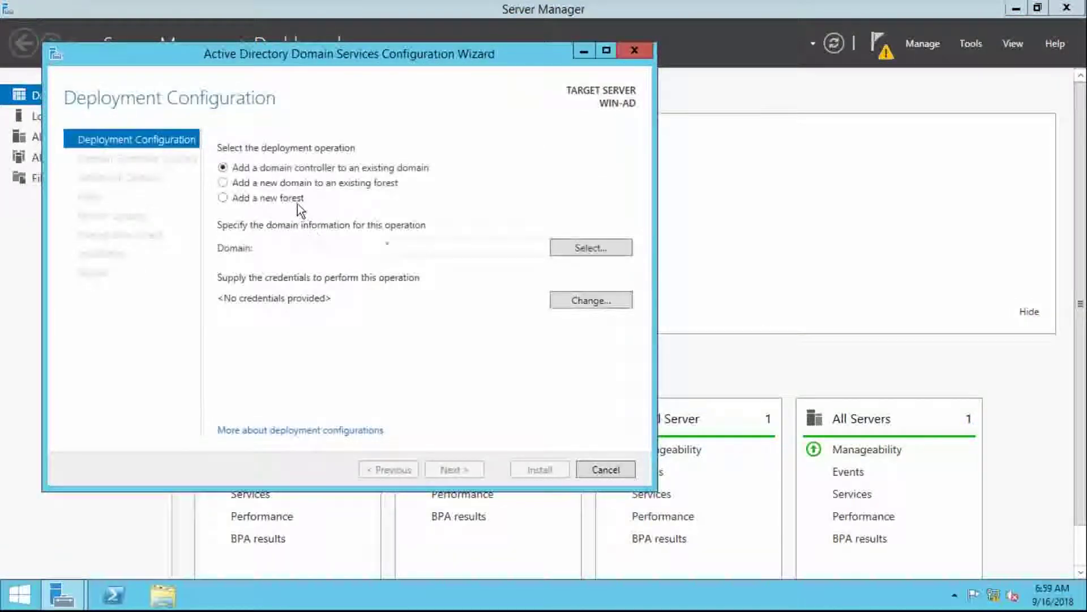
left_click(294, 199)
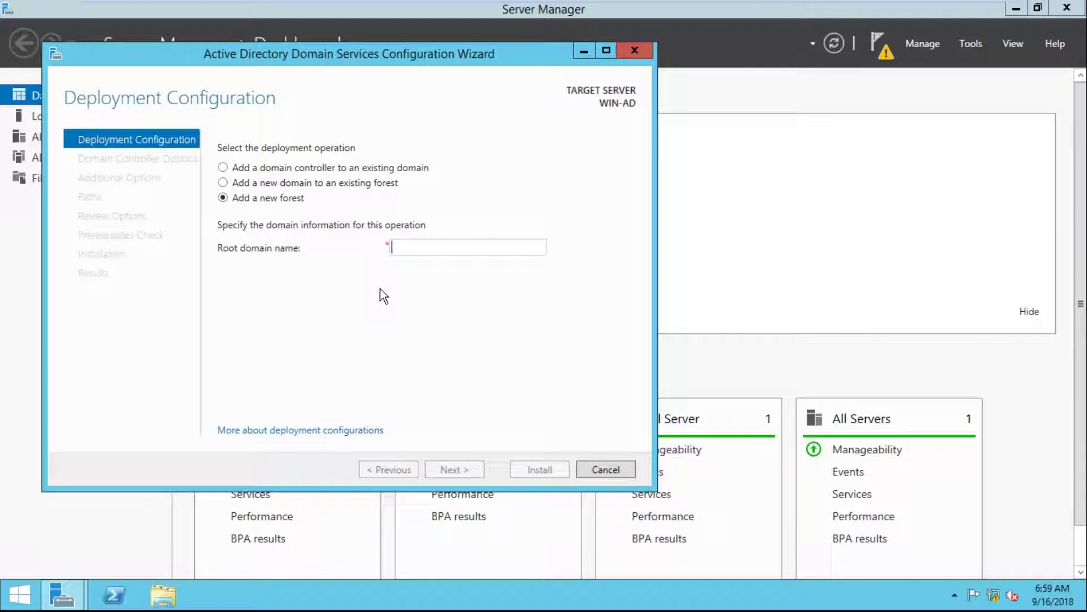
type("sange")
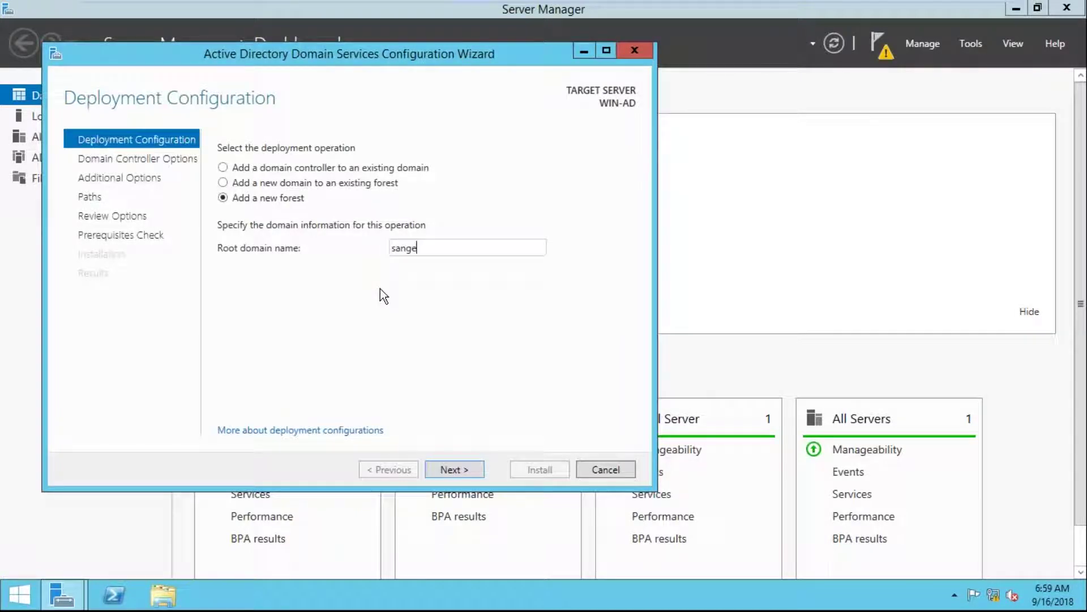
type("etha.com")
left_click(454, 468)
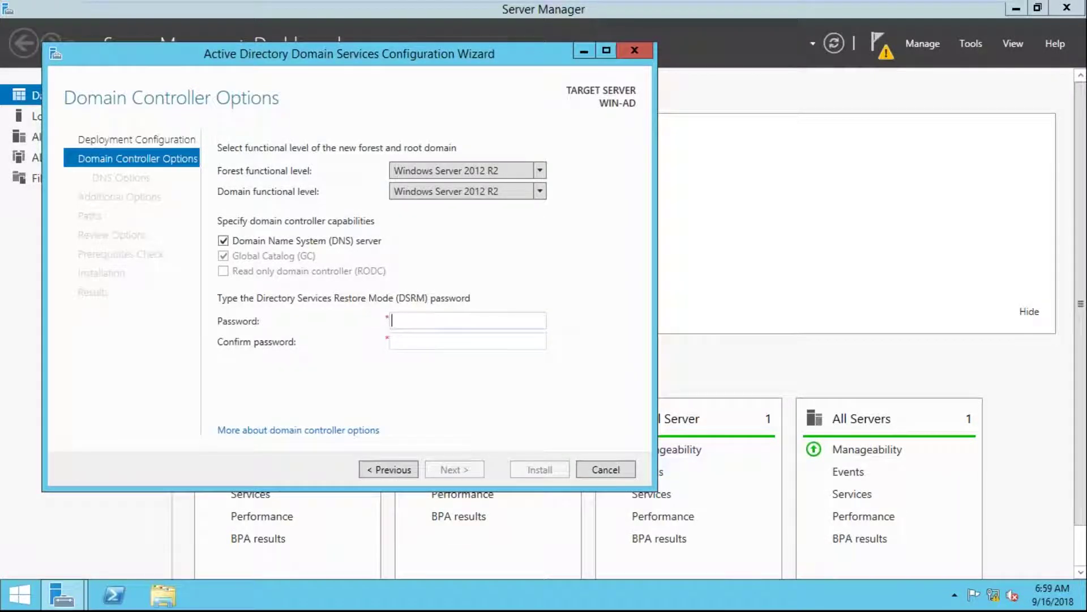
Enter and confirm the DSRM password, keeping the default domain controller and DNS options
type("**********")
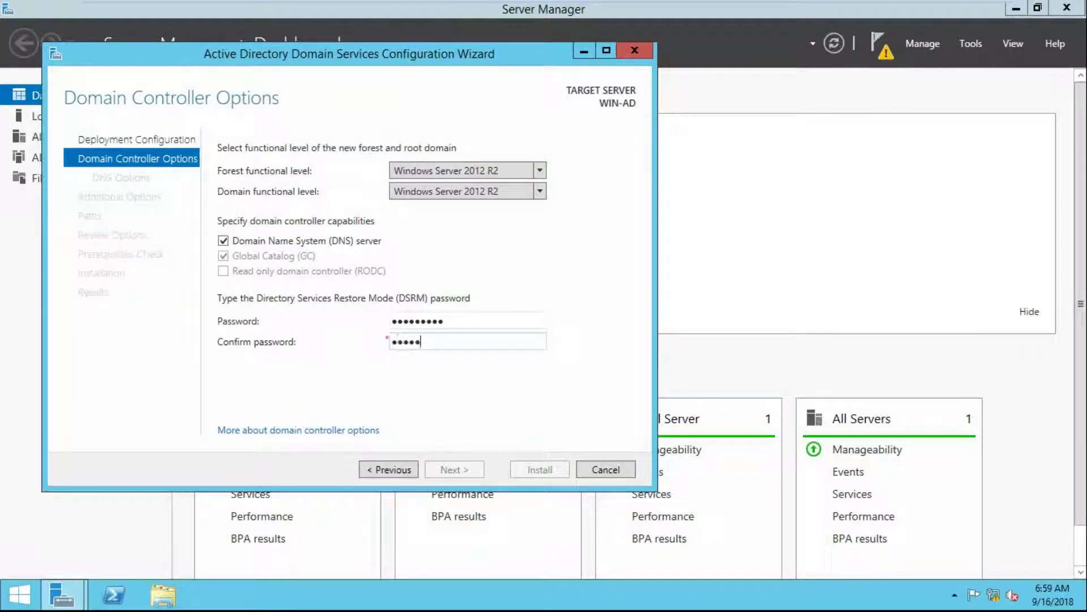
type("****")
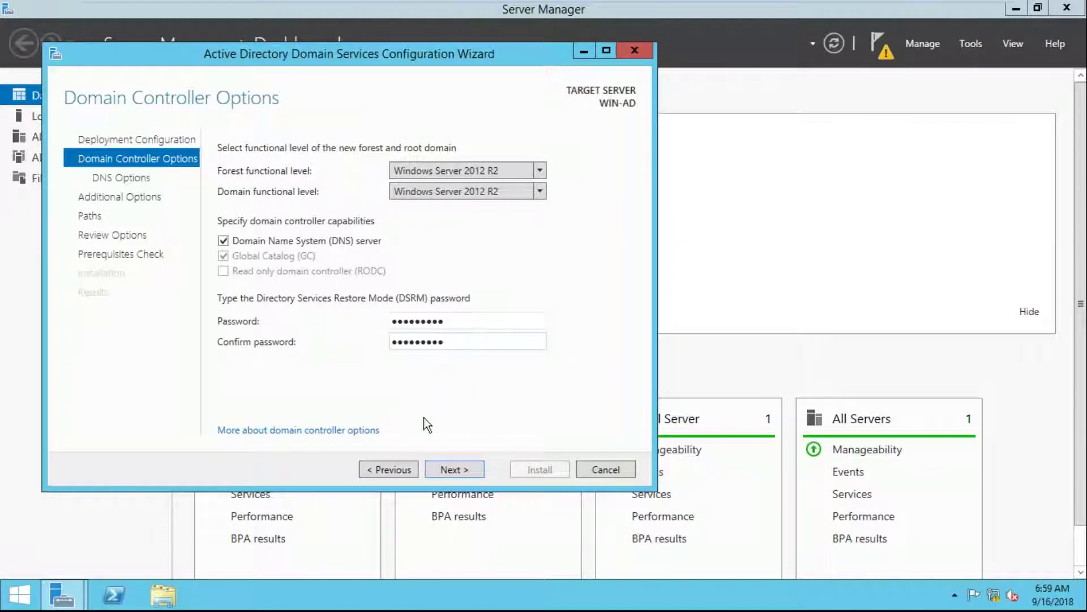
left_click(446, 471)
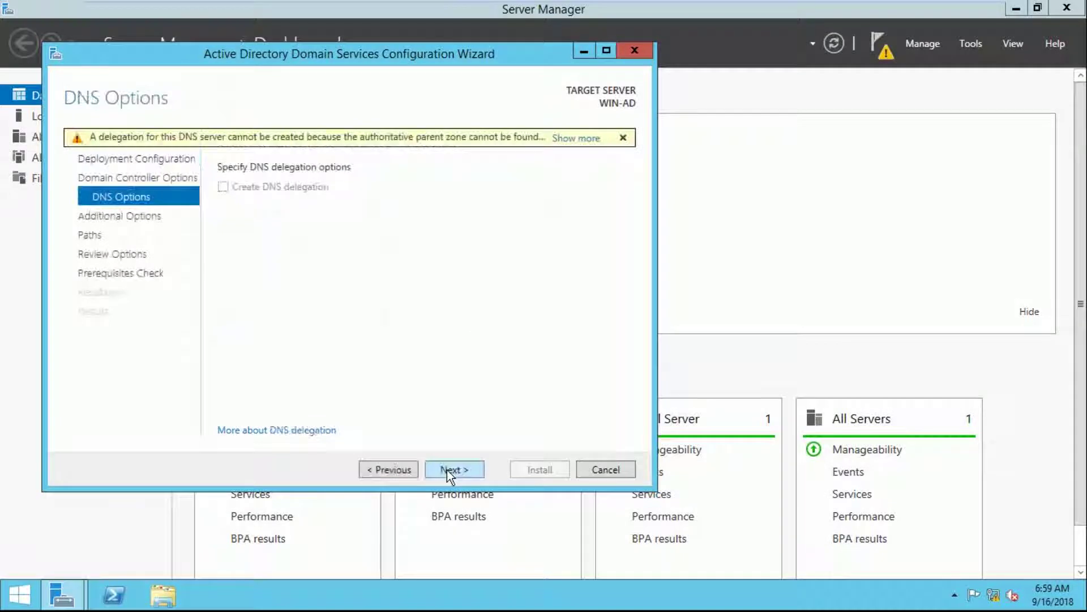
left_click(446, 470)
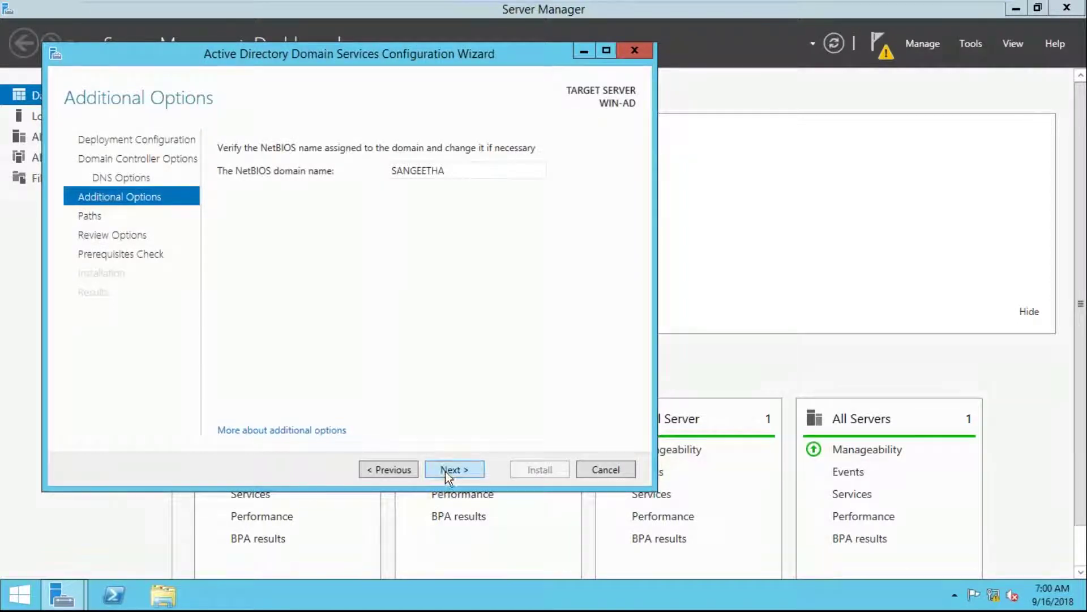
Accept the default NetBIOS name and folder paths, then run the prerequisites check
left_click(445, 471)
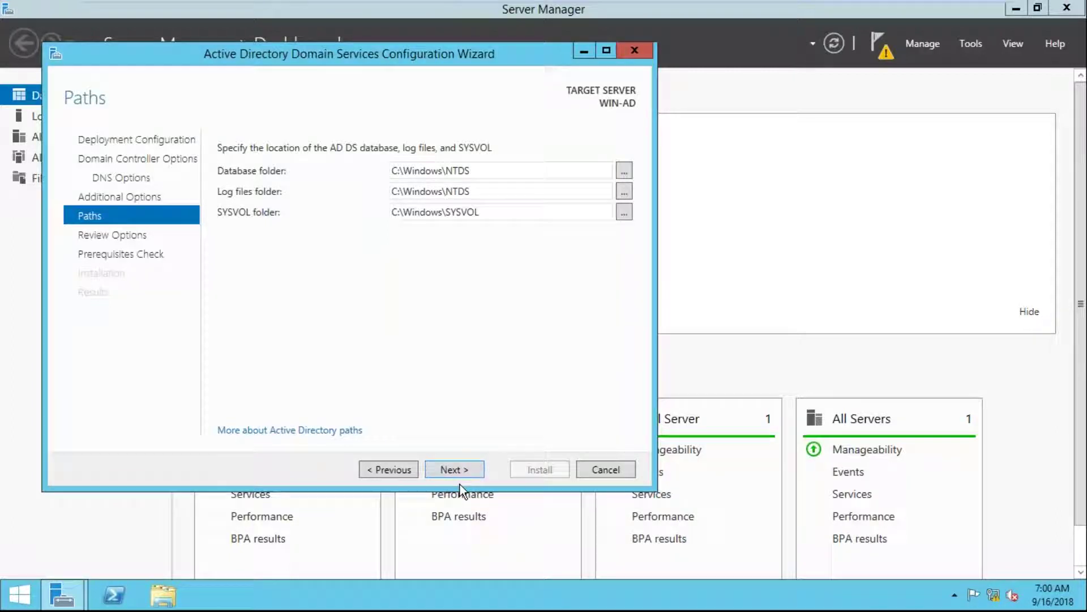
left_click(457, 469)
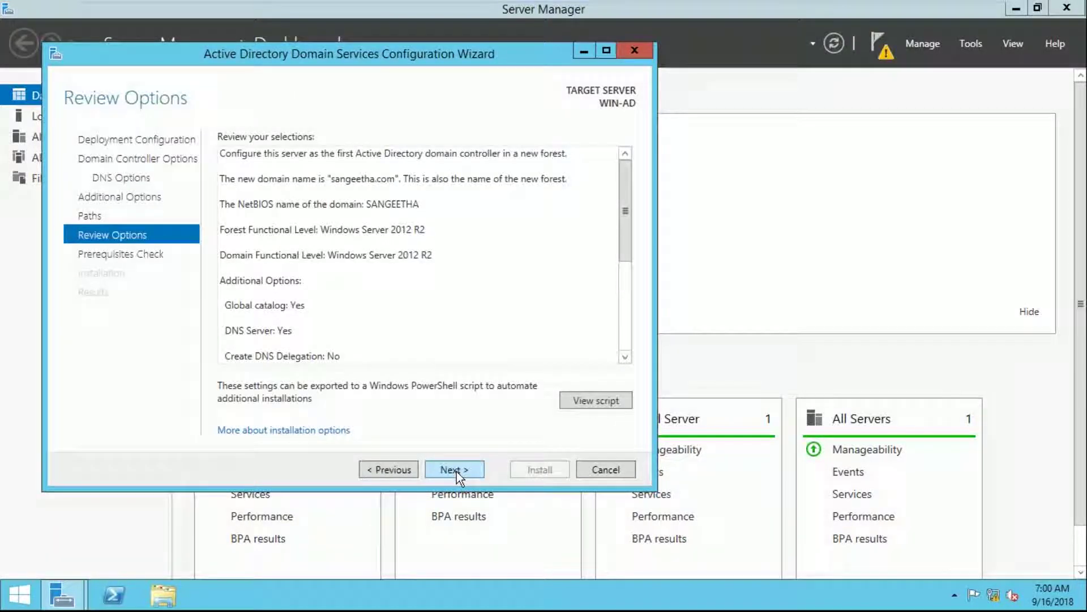
left_click(456, 470)
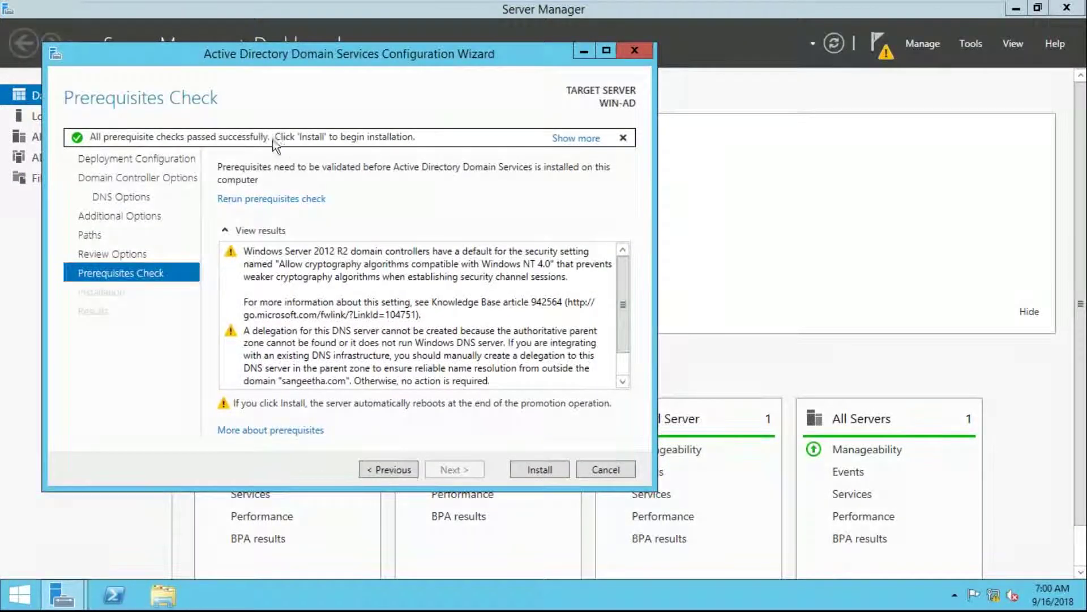
Install the domain controller promotion and let WIN-AD restart
left_click(521, 471)
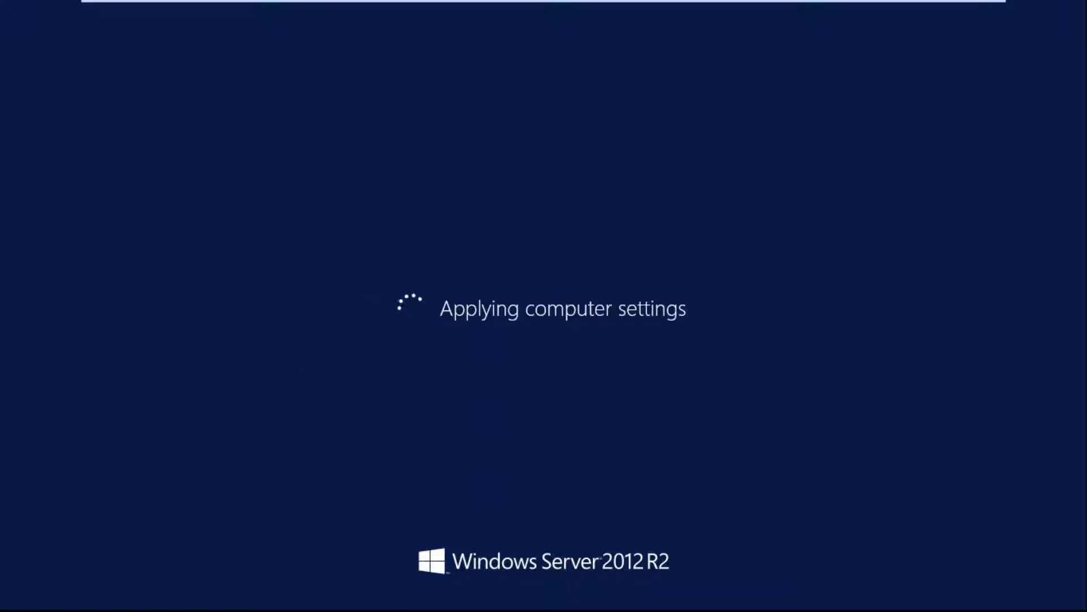
mouse_move(886, 3)
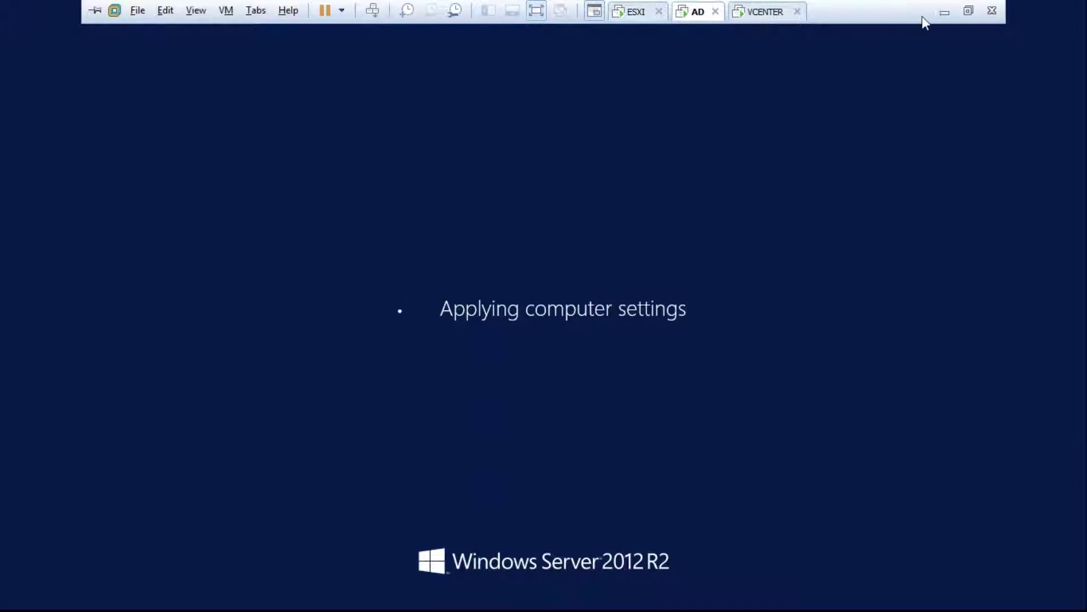
left_click(944, 13)
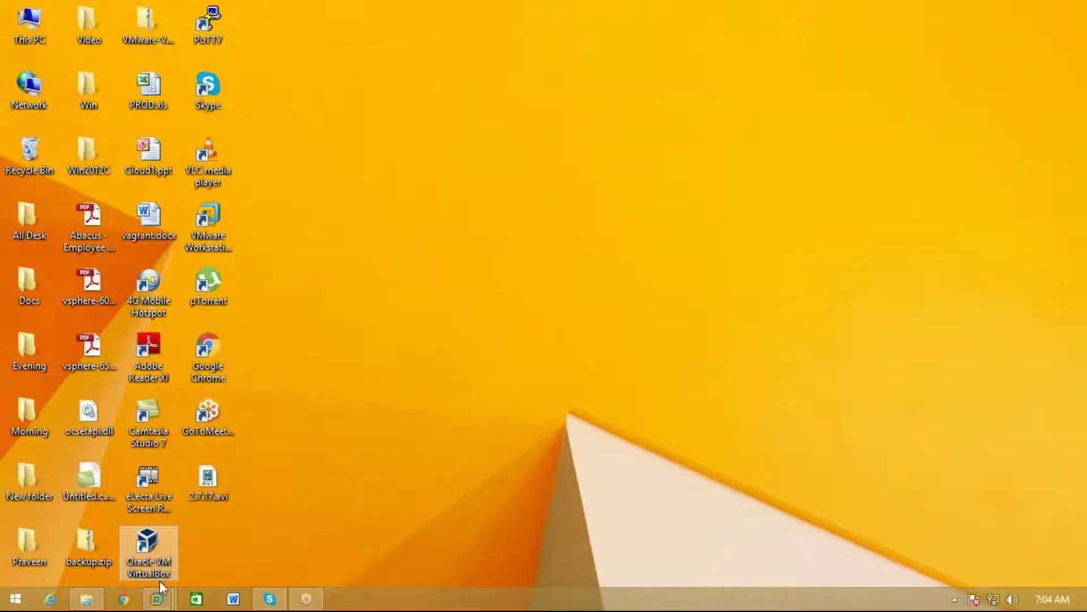
mouse_move(163, 599)
left_click(276, 509)
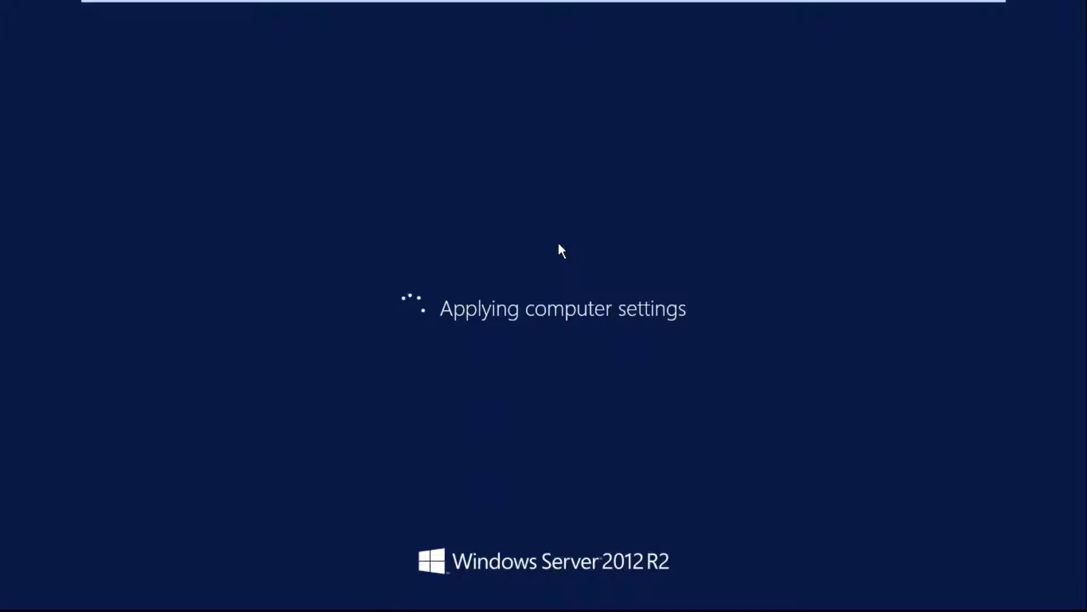
mouse_move(743, 3)
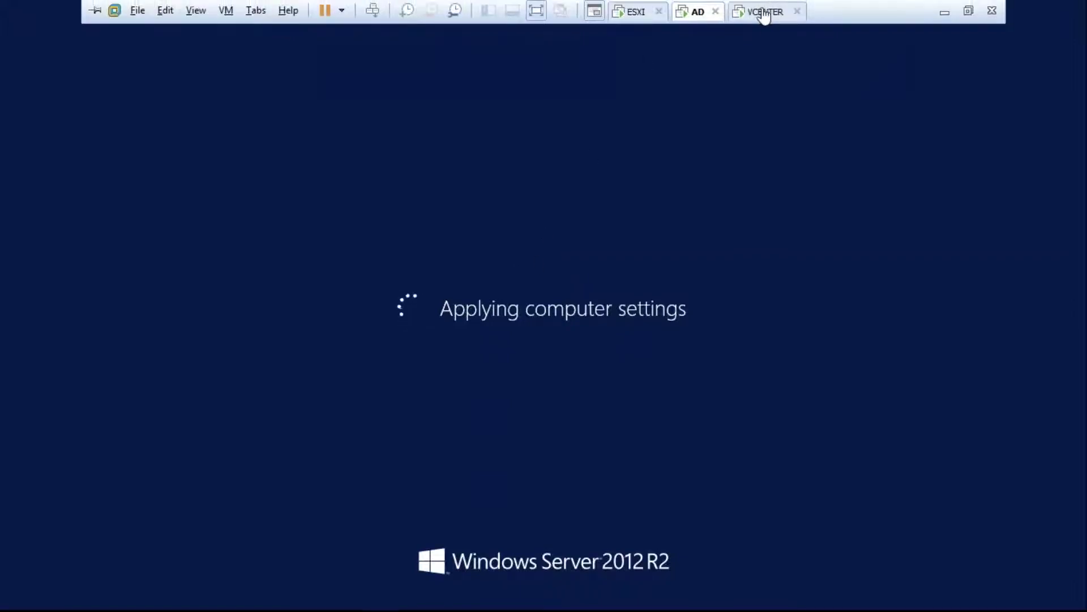